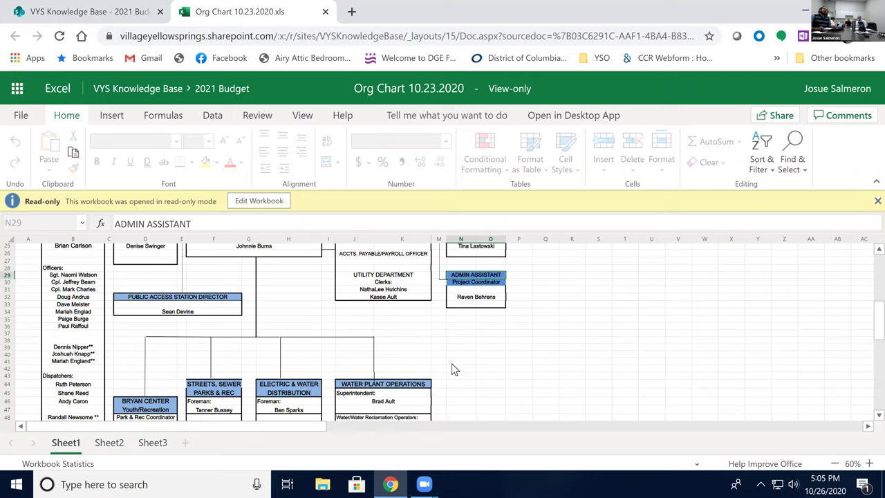
- Review the org chart on Sheet1, from the Village Manager and department directors down to the public works crews
scroll(455, 369, "up", 3)
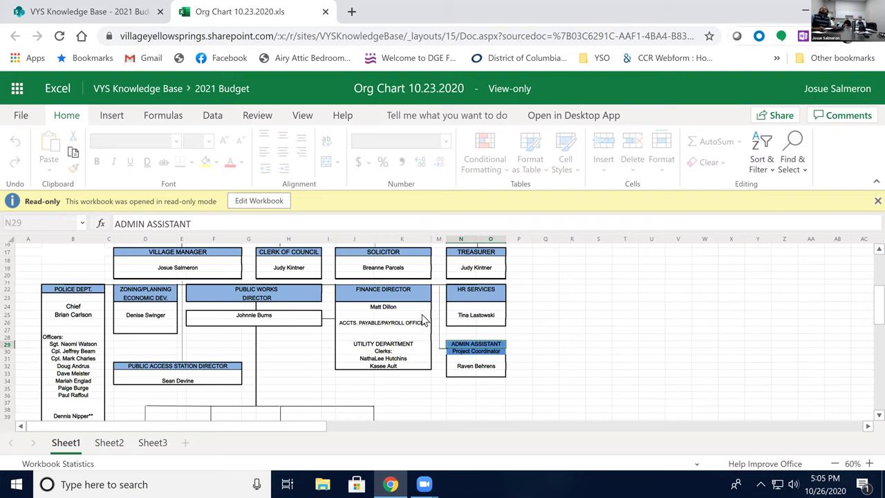
left_click(513, 367)
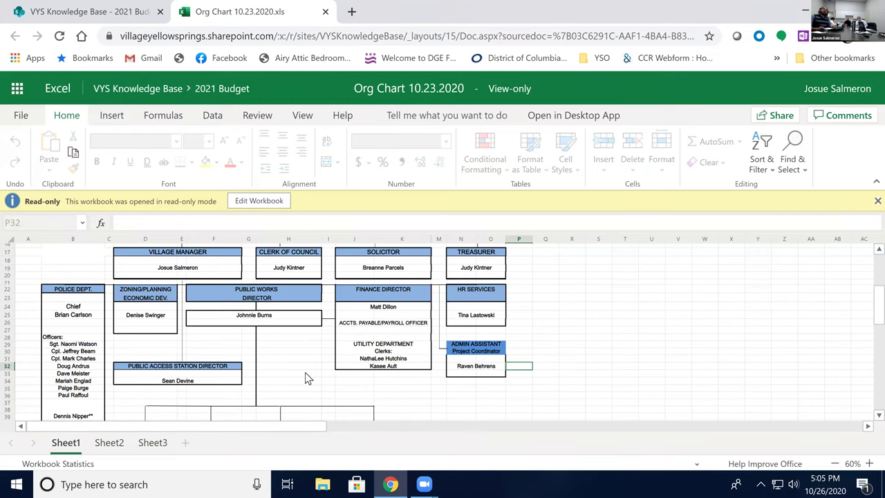
scroll(273, 358, "down", 3)
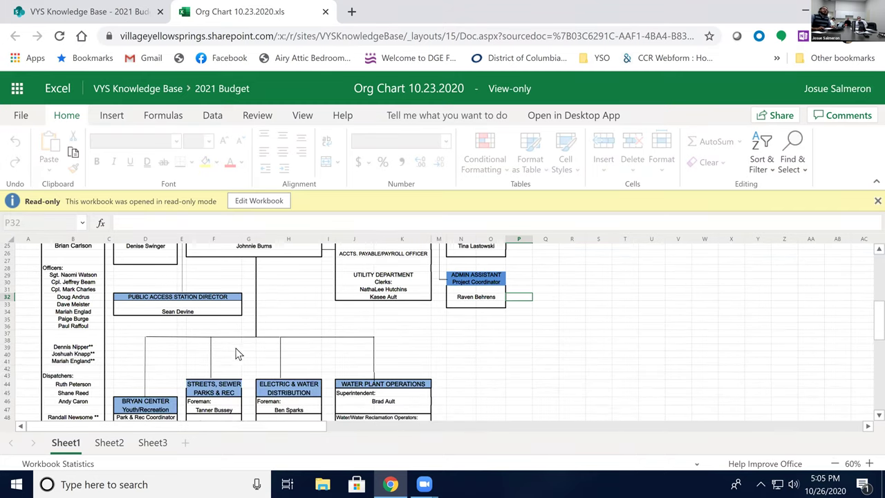
scroll(206, 328, "up", 4)
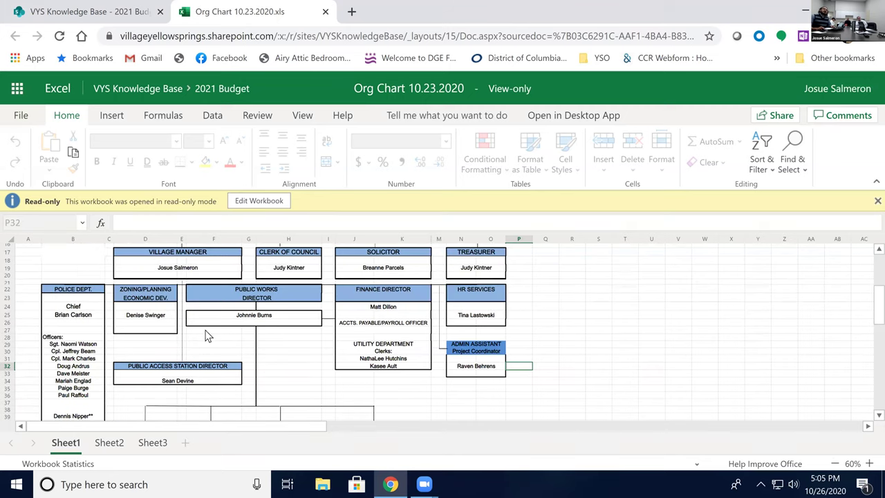
scroll(203, 338, "down", 2)
scroll(177, 313, "down", 1)
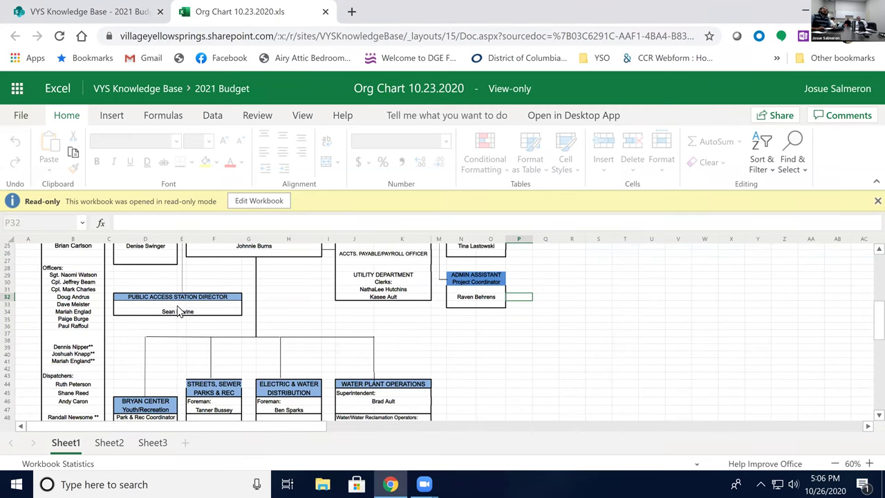
left_click(180, 315)
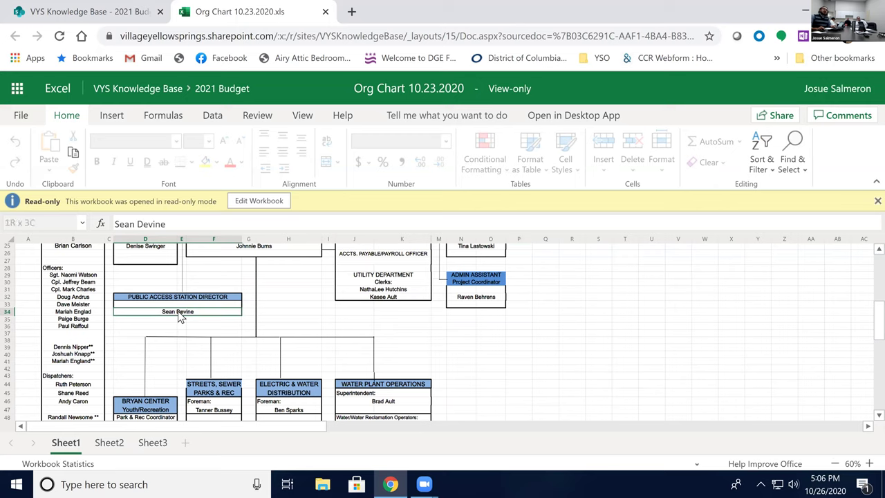
scroll(178, 314, "down", 3)
scroll(178, 315, "up", 3)
scroll(177, 315, "down", 6)
scroll(176, 316, "up", 3)
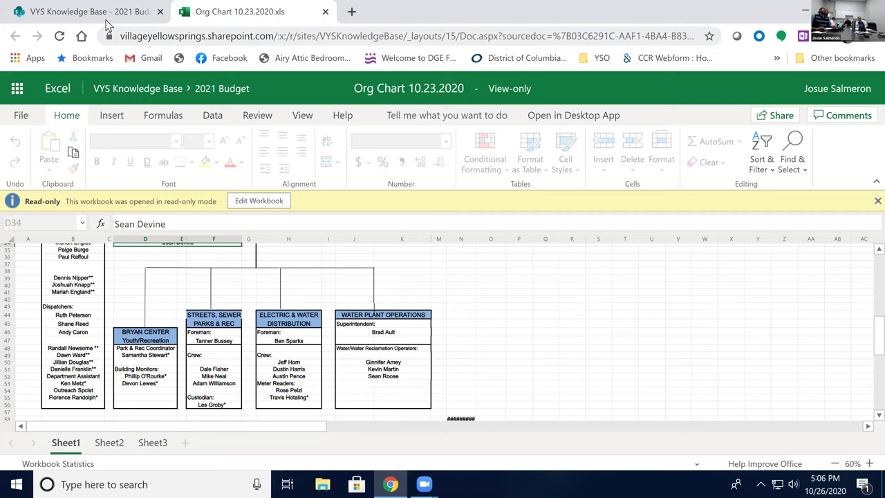
- Open the 2021 Budget Salaries Worksheets workbook from the 2021 Budget folder of the SharePoint document library
key("ctrl+Tab")
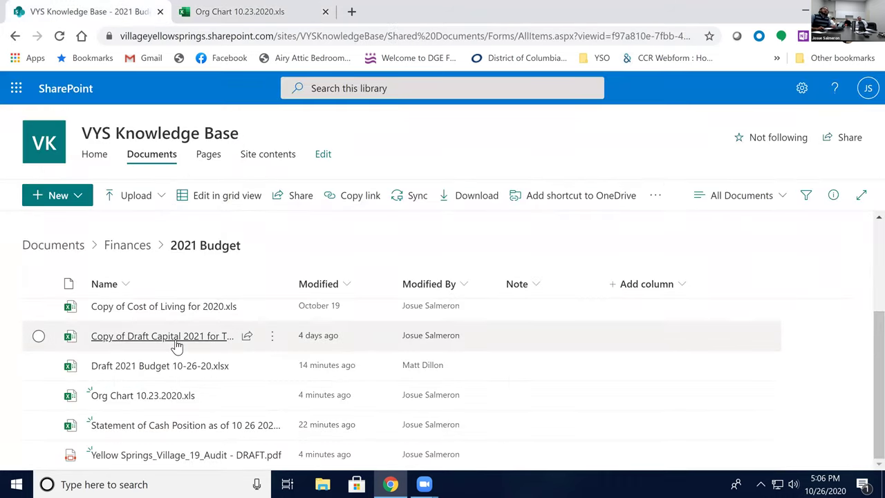
scroll(229, 399, "up", 3)
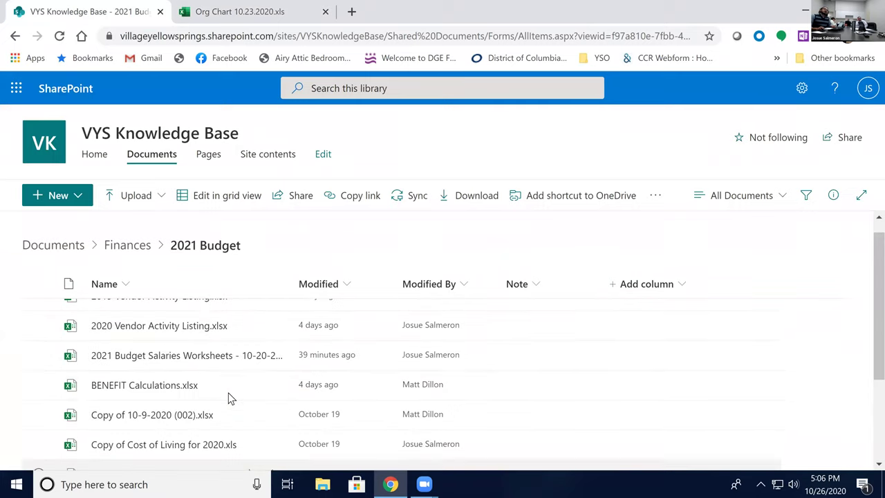
left_click(193, 355)
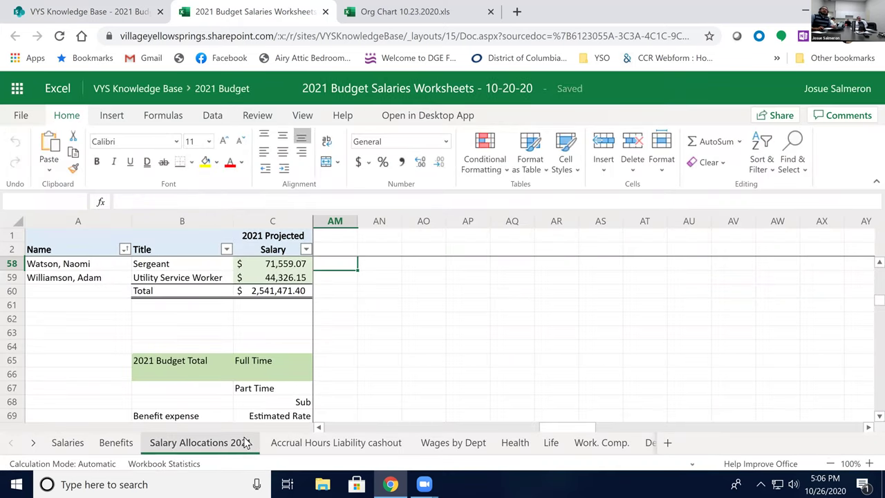
- Set the Salary Allocations 2021 sheet to 80% zoom and collapse the ribbon to show more of the allocation table
left_click(830, 463)
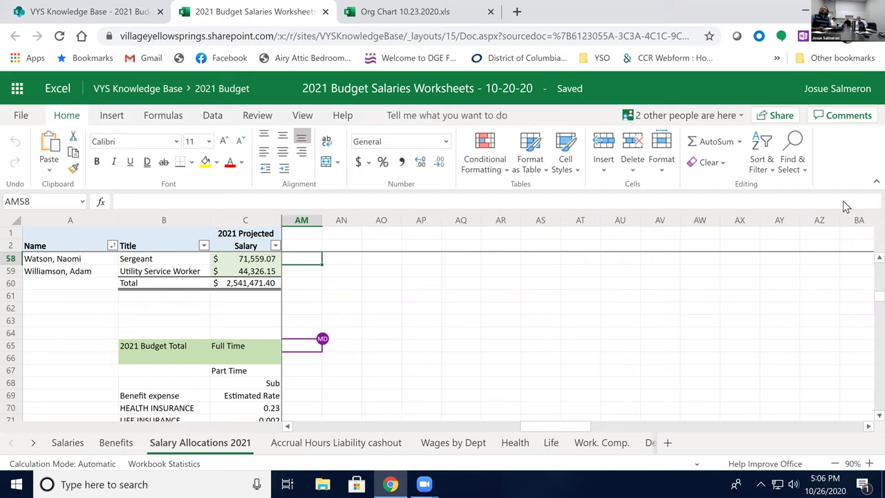
left_click(874, 183)
left_click_drag(544, 428, 312, 424)
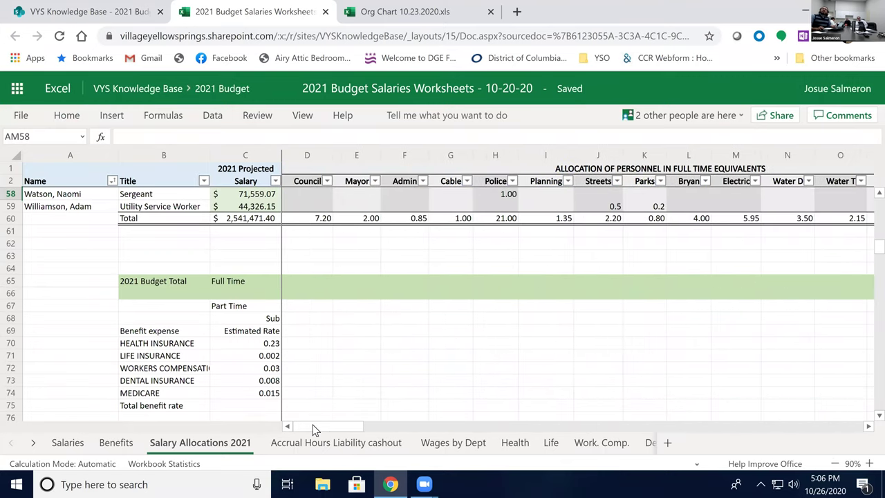
left_click(834, 463)
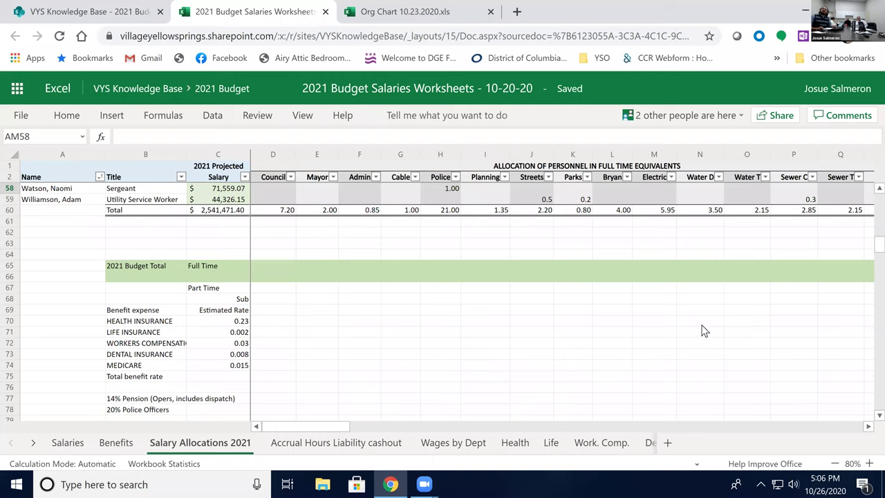
- Examine the Administrative Assistant's Council, Admin and Planning allocations in row 8 of Salary Allocations 2021
scroll(702, 331, "up", 4)
scroll(702, 340, "up", 2)
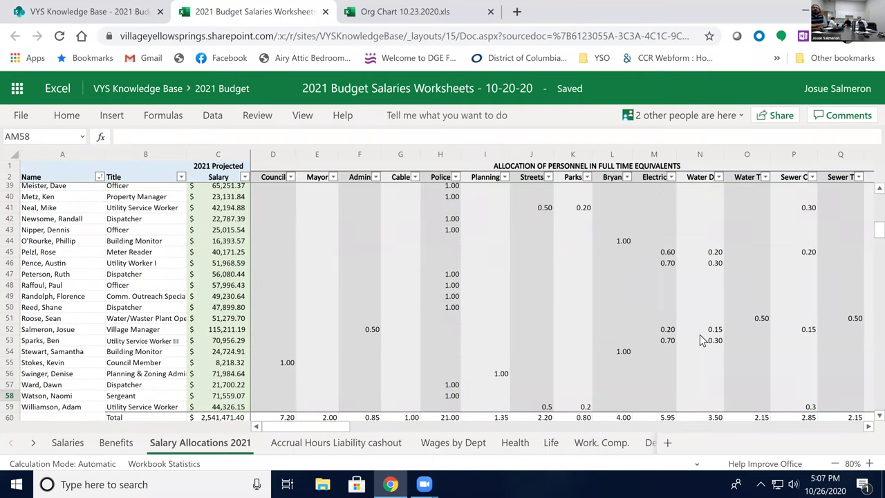
scroll(702, 339, "up", 4)
scroll(707, 324, "up", 4)
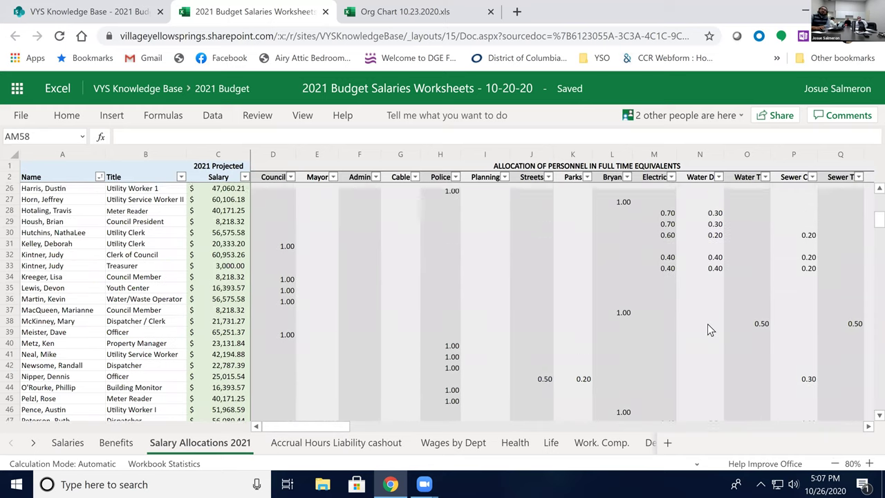
scroll(703, 342, "up", 5)
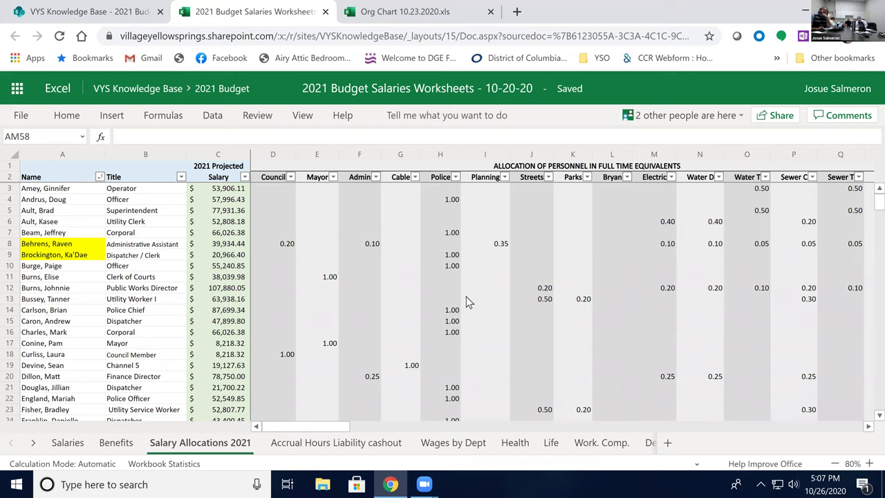
left_click(289, 246)
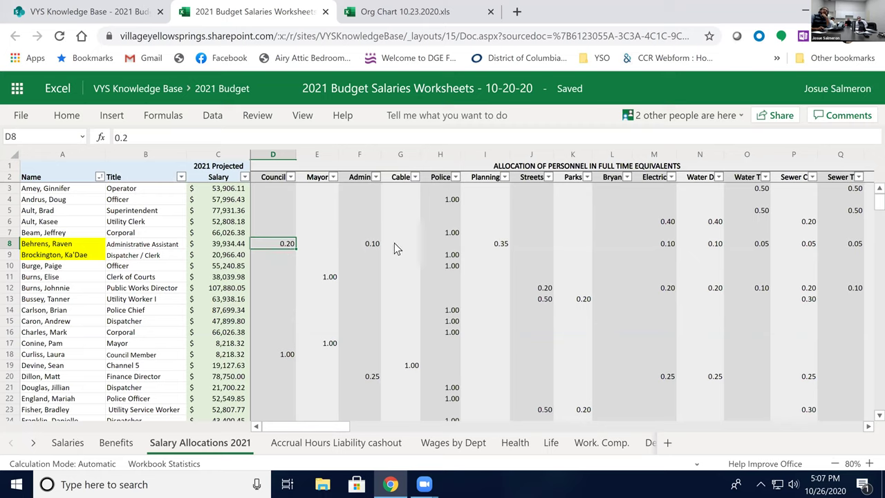
left_click(505, 246)
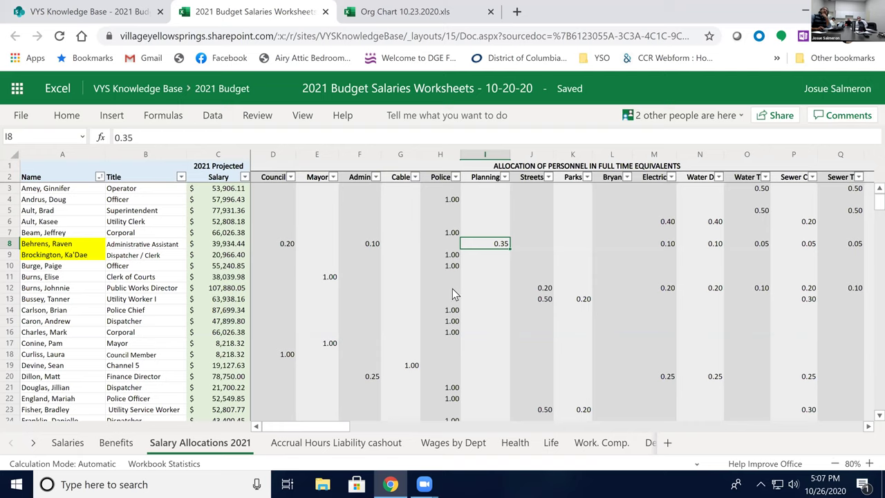
left_click(288, 249)
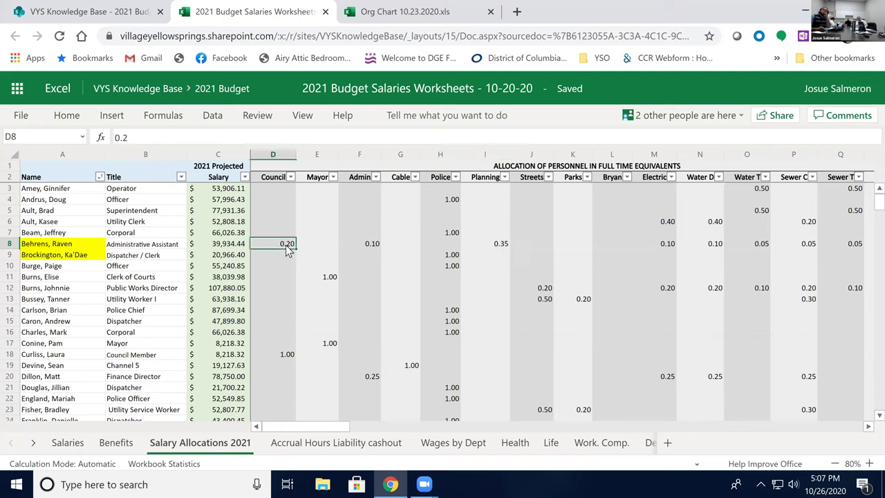
left_click(372, 247)
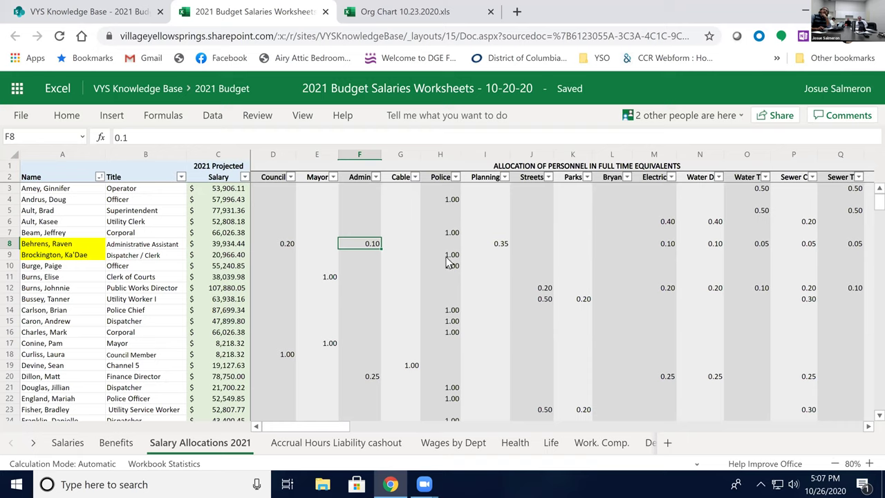
left_click(500, 244)
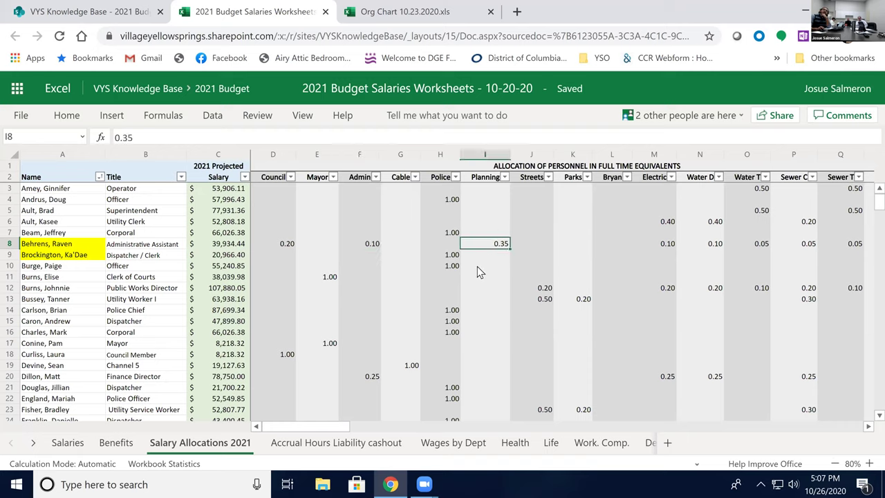
- Go through the Administrative Assistant's Electric, Water and Sewer allocations in row 8, cell by cell
left_click(661, 249)
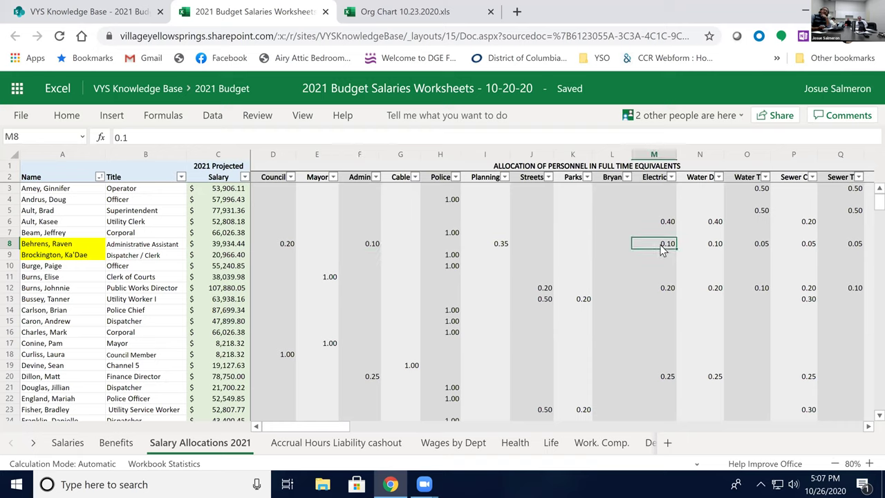
key("Right")
key("Right")
key("Right")
key("Right")
key("Right")
key("Right")
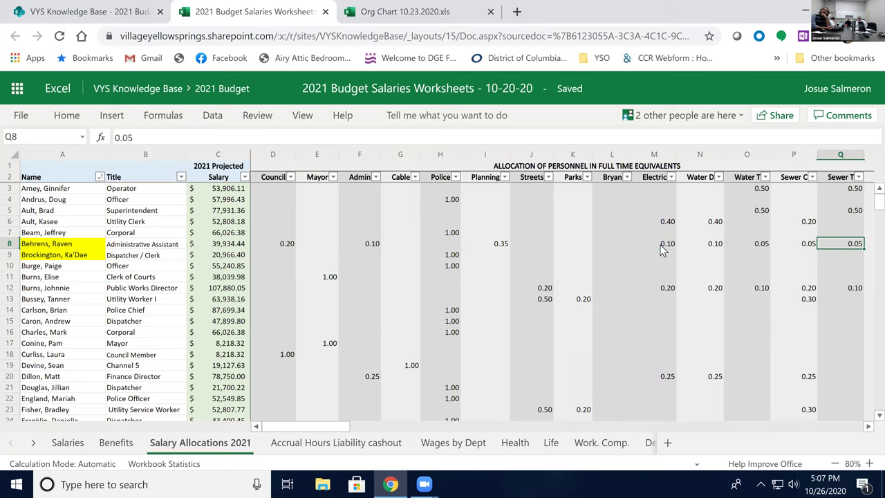
key("Left")
key("Left")
key("Left")
key("Left")
key("Left")
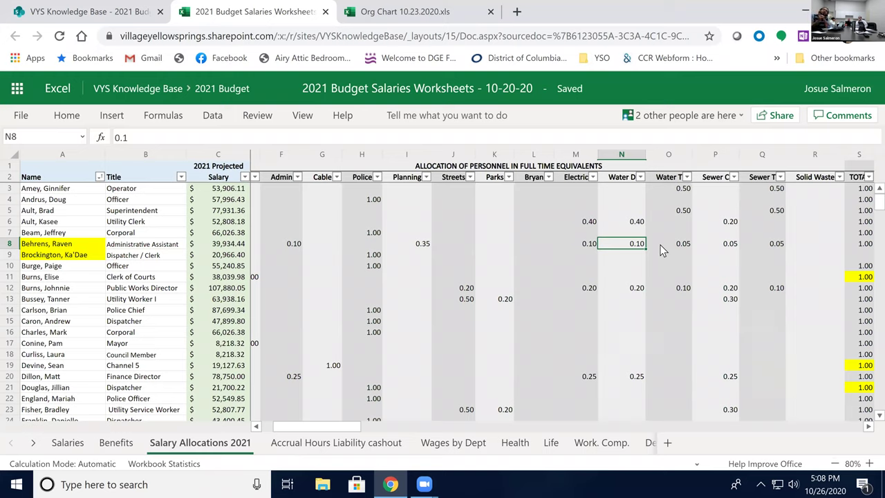
key("Left")
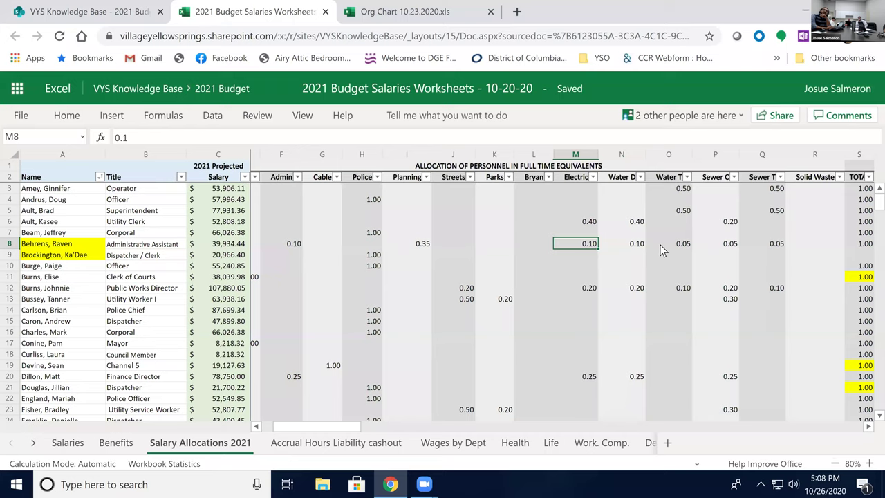
key("Right")
key("Right")
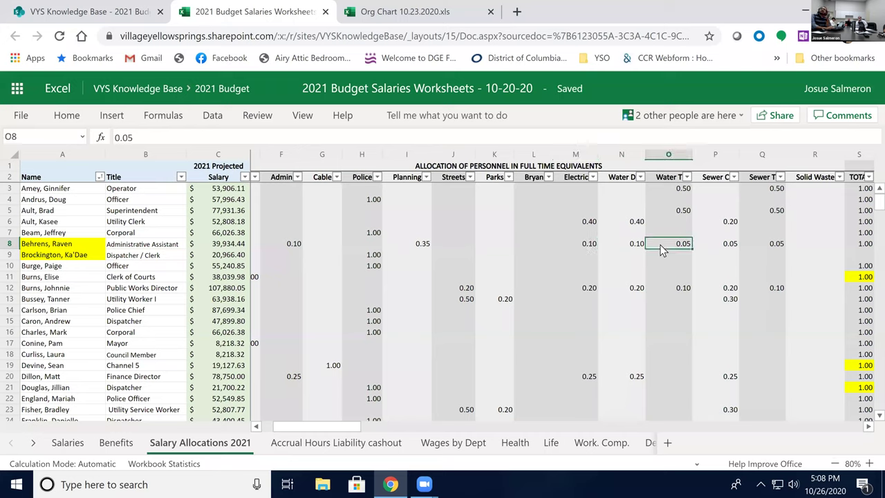
key("Left")
key("Left")
key("Left")
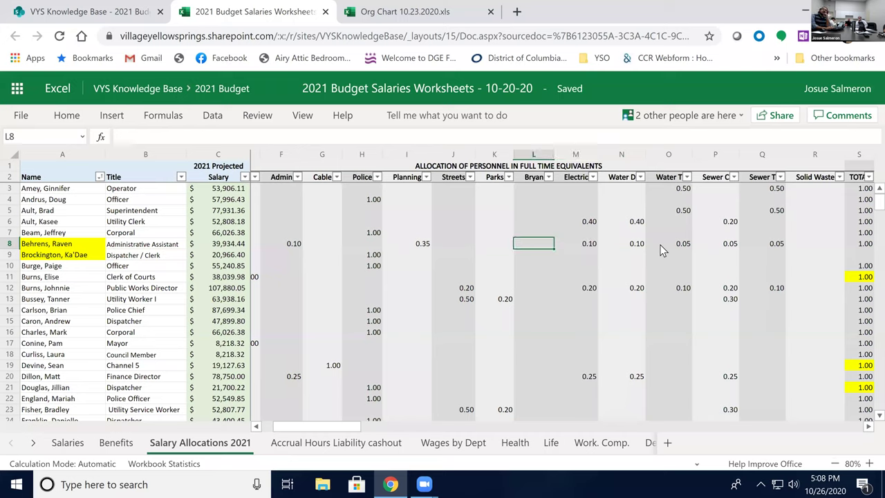
- Check the Administrative Assistant's title, 2021 projected salary and Council allocation in row 8
key("Left")
key("Left")
key("Left")
key("Left")
key("Left")
key("Left")
key("Left")
key("Left")
key("Left")
key("Left")
key("Left")
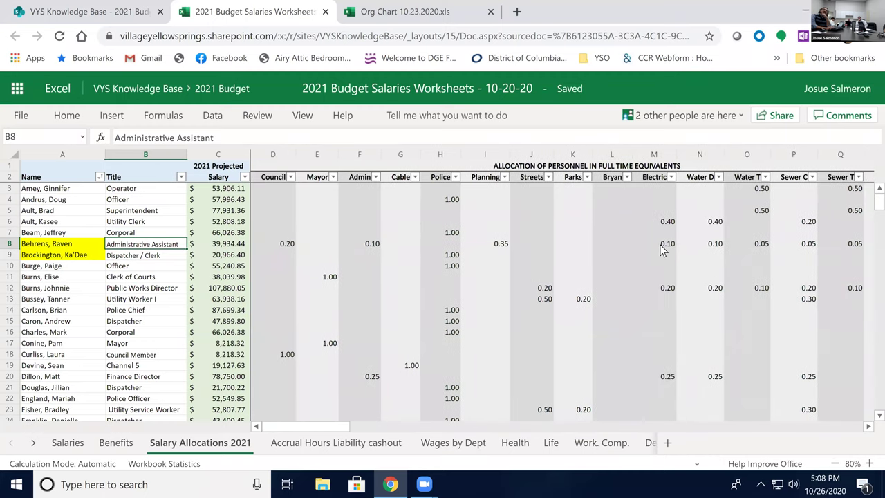
key("Right")
key("Right")
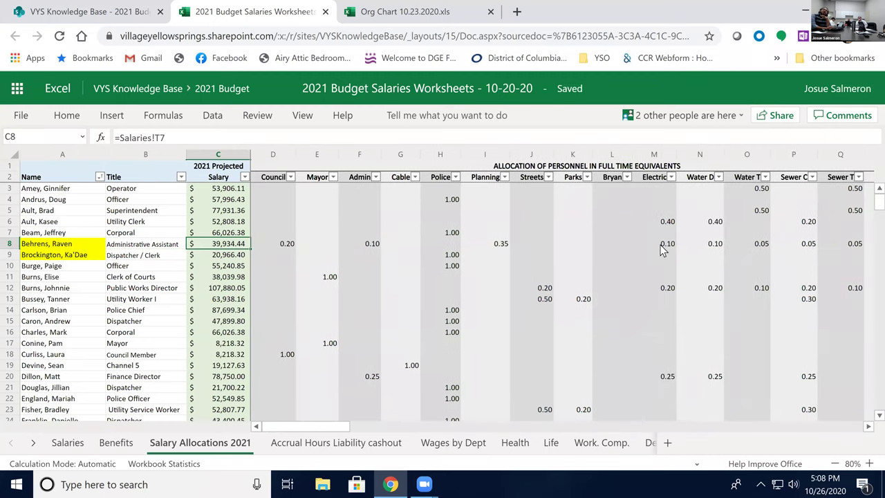
key("Right")
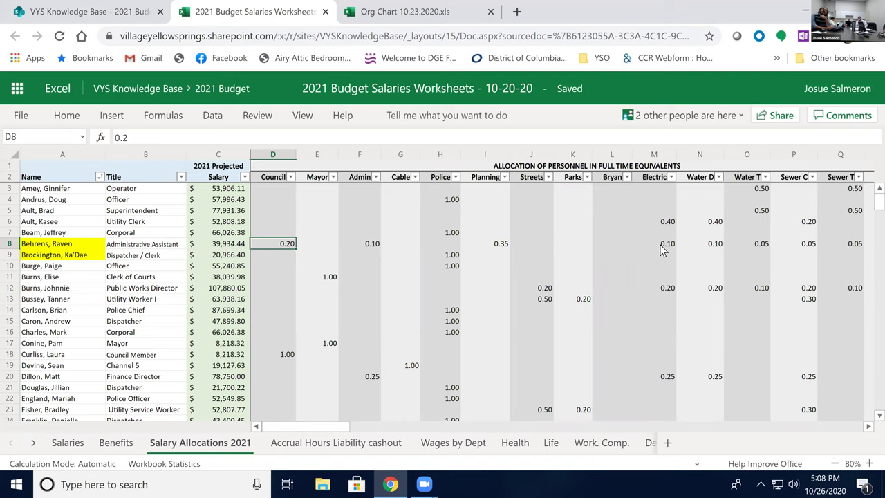
- Find the Village Manager's row further down the list and select the Admin allocation in cell F52
key("Down")
key("Down")
key("Down")
key("Down")
key("Down")
key("Down")
key("Down")
key("Down")
key("Down")
key("Down")
key("Down")
key("Down")
key("Down")
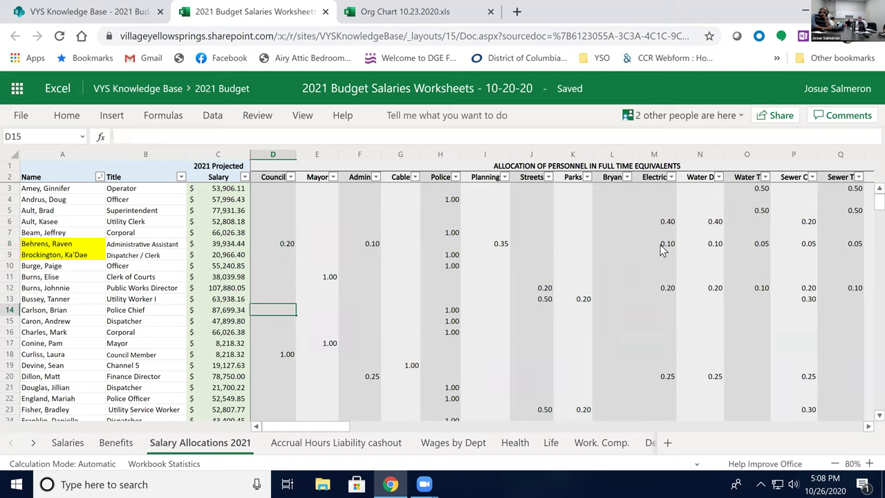
key("Down")
key("Down")
key("Down")
key("Down")
key("Down")
key("Down")
key("Down")
key("Down")
key("Down")
key("Down")
key("Down")
key("Down")
key("Down")
key("Down")
key("Down")
key("Down")
key("Down")
key("Down")
key("Down")
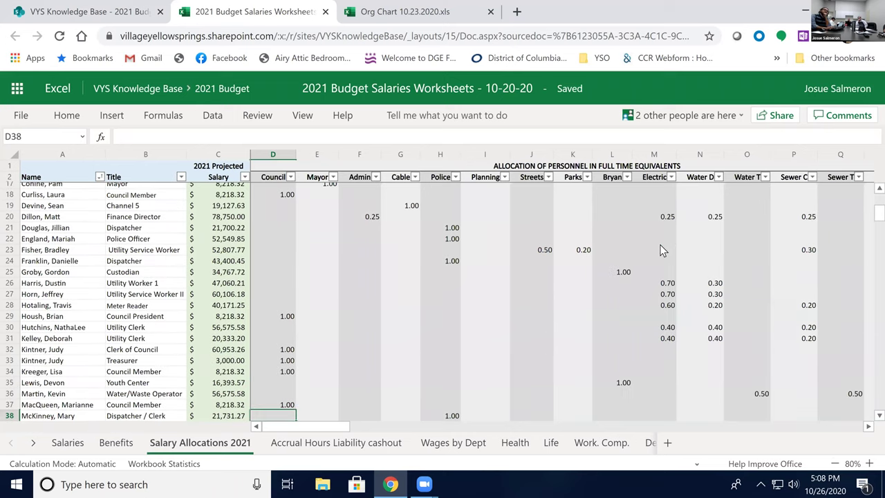
key("Down")
key("Down")
key("Down")
key("Down")
key("Down")
key("Down")
key("Down")
key("Down")
key("Down")
key("Down")
key("Down")
key("Down")
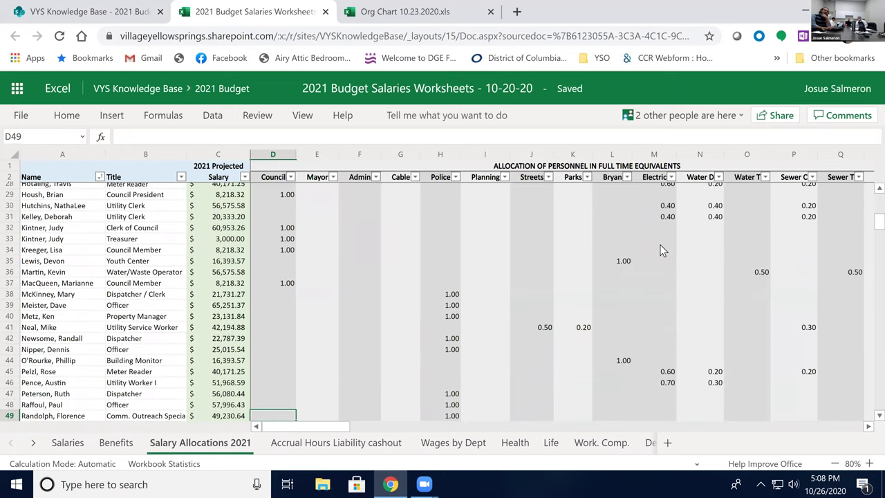
key("Down")
key("Down")
key("Down")
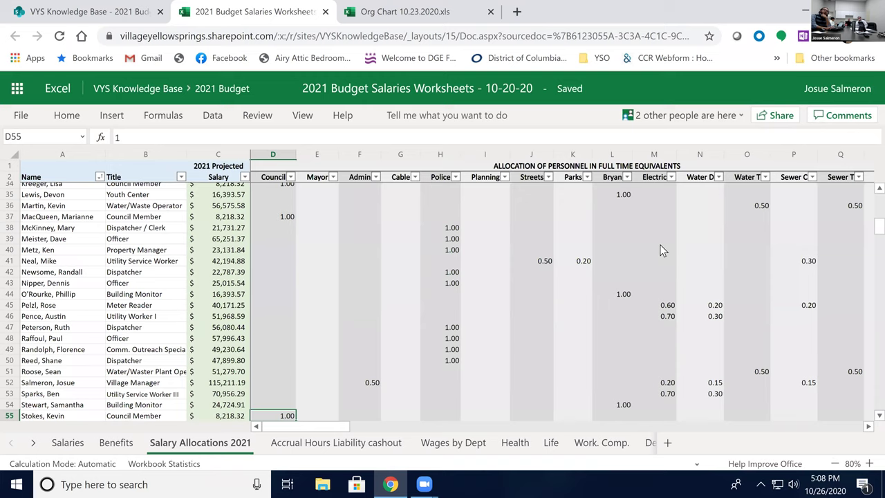
key("Up")
key("Up")
key("Up")
key("Right")
key("Right")
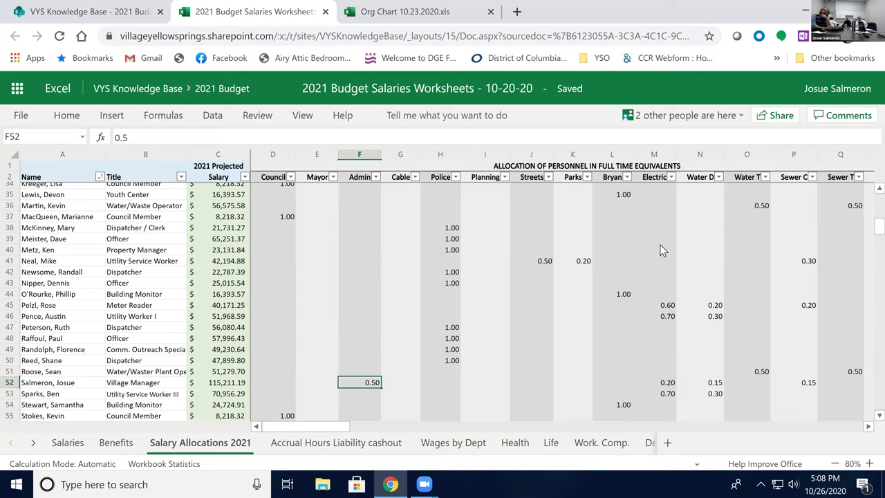
- Step through the Village Manager's allocations in row 52 from Admin past Electric to Water D in N52
key("Right")
key("Right")
key("Right")
key("Right")
key("Right")
key("Right")
key("Right")
key("Right")
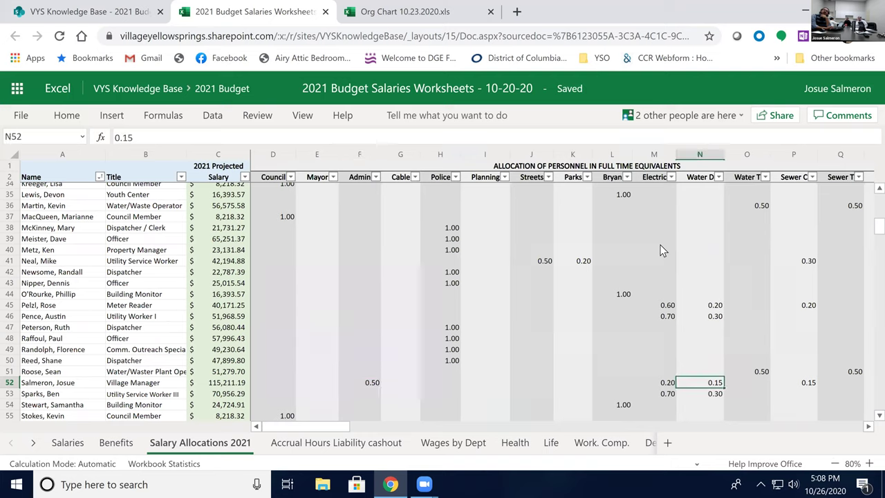
- Check the Village Manager's Water T and Sewer allocations in row 52, ending on Sewer C in P52
key("Right")
key("Right")
key("Right")
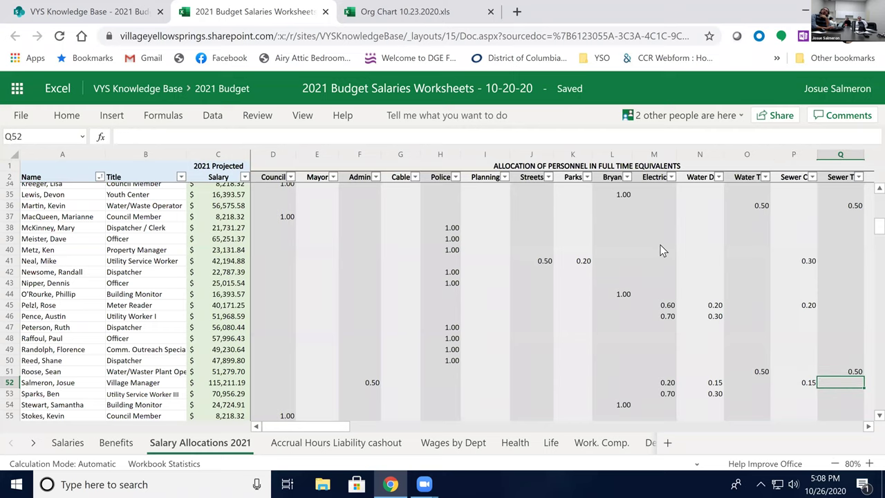
key("Right")
key("Left")
key("Left")
key("Left")
key("Right")
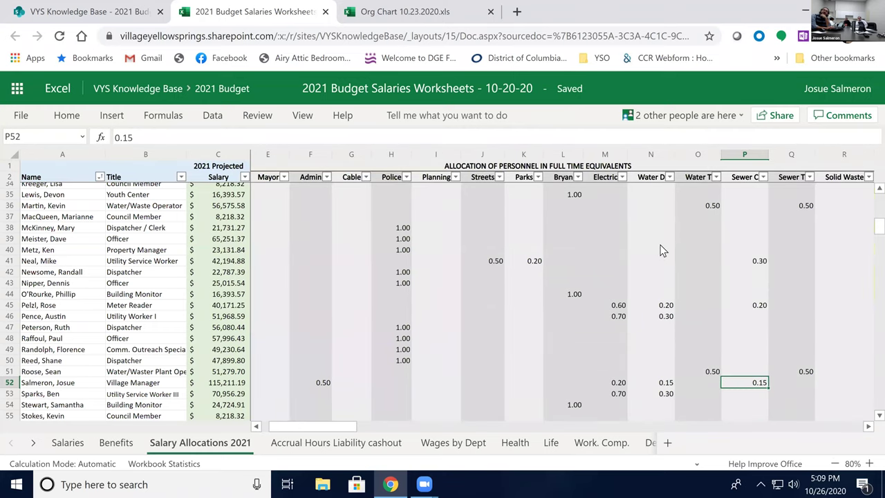
- Go back through the Village Manager's allocations in row 52 to the name in A52
key("Left")
key("Left")
key("Left")
key("Left")
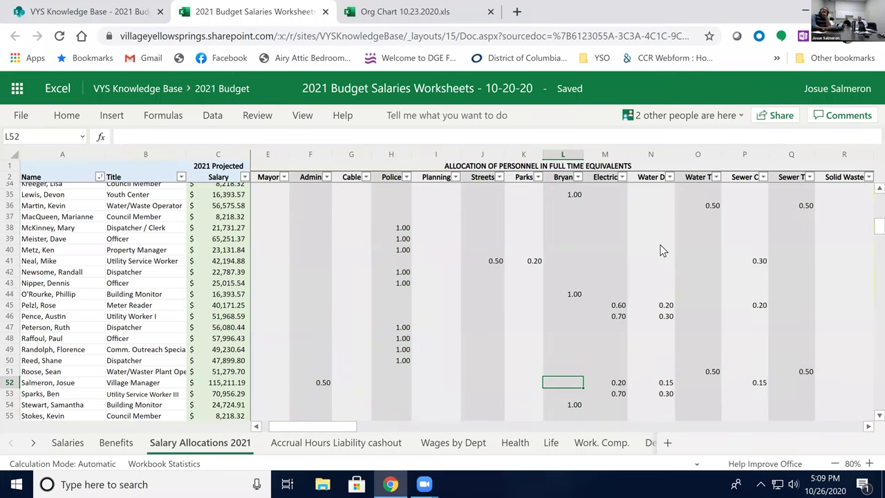
key("Left")
key("Left")
key("Left")
key("Left")
key("Left")
key("Left")
key("Left")
key("Left")
key("Left")
key("Left")
key("Left")
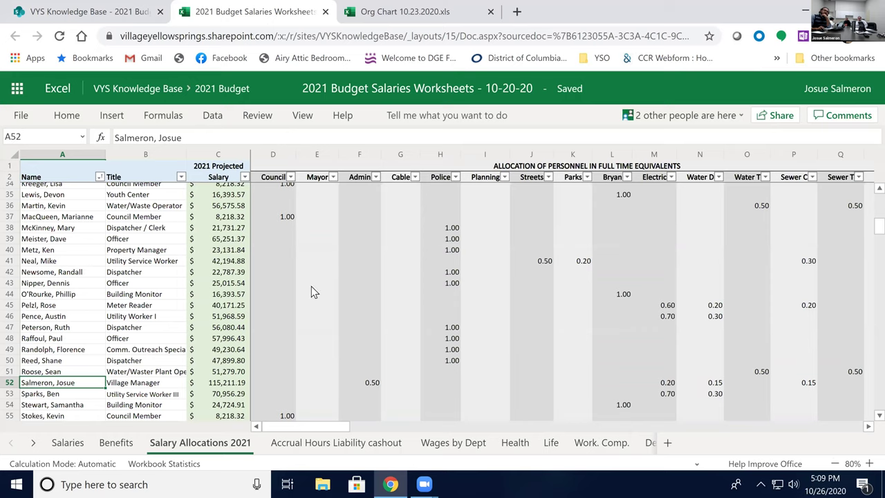
- Open the Salaries sheet and show its first rows with titles, departments, 2020 and 2021 salaries and notes
left_click(69, 443)
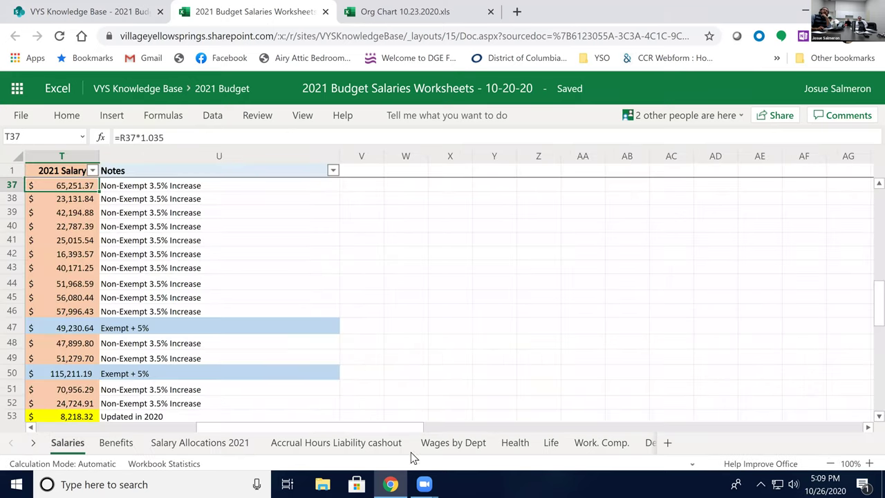
left_click_drag(407, 425, 235, 428)
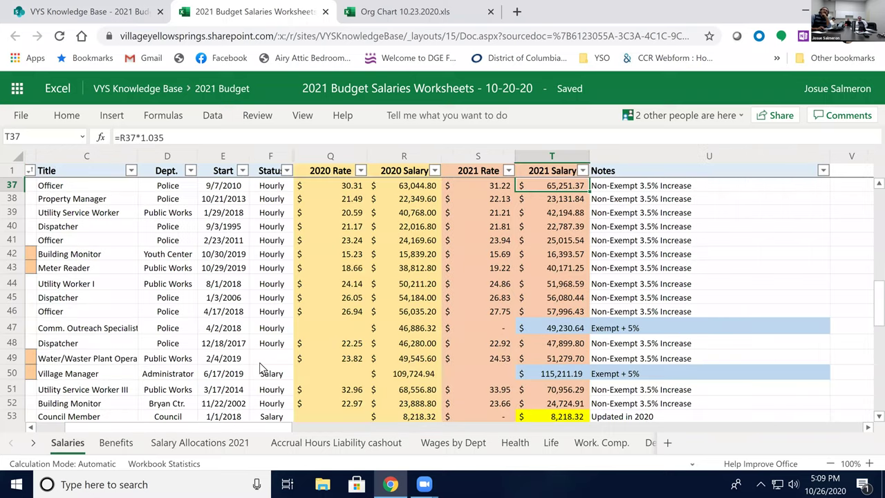
scroll(259, 363, "left", 2)
scroll(261, 367, "up", 12)
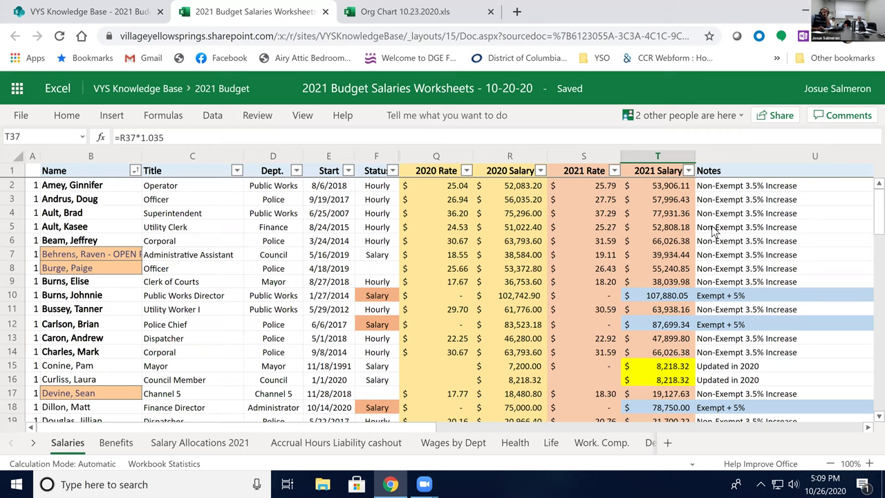
- Examine the raise notes for the Administrative Assistant in U7 and Public Works Director in U10, and select the 2020 Salary column
left_click(754, 257)
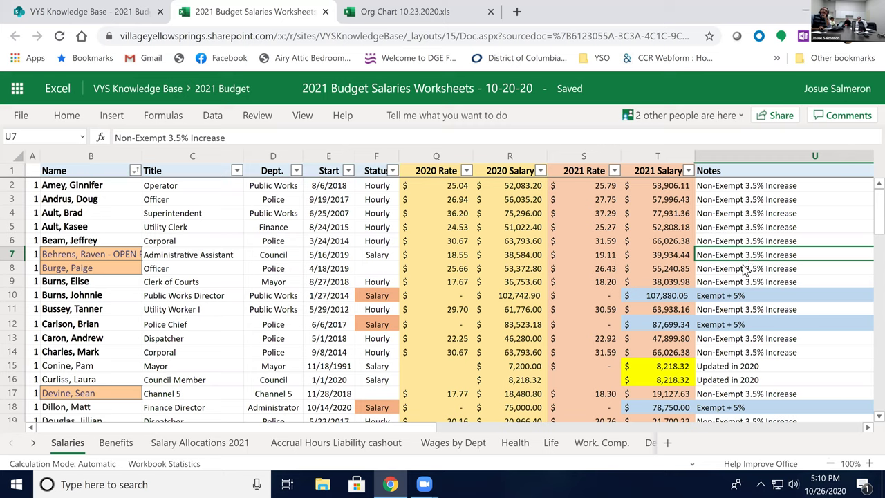
left_click(738, 298)
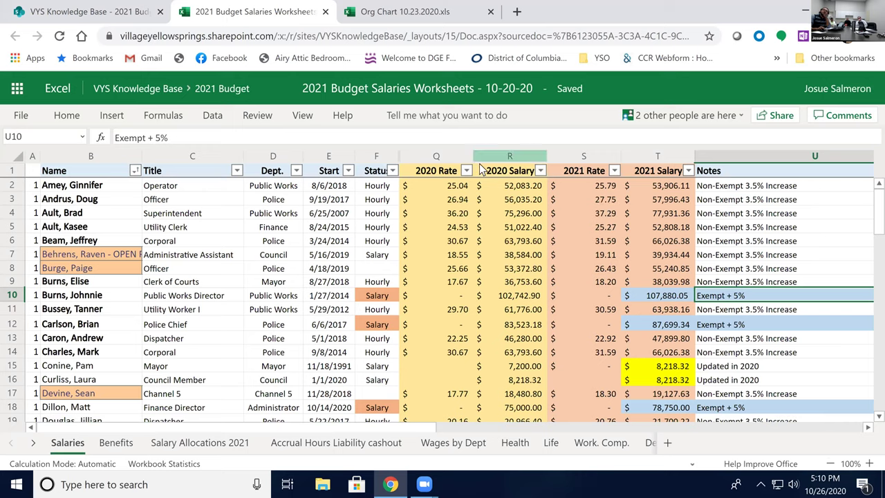
left_click(509, 158)
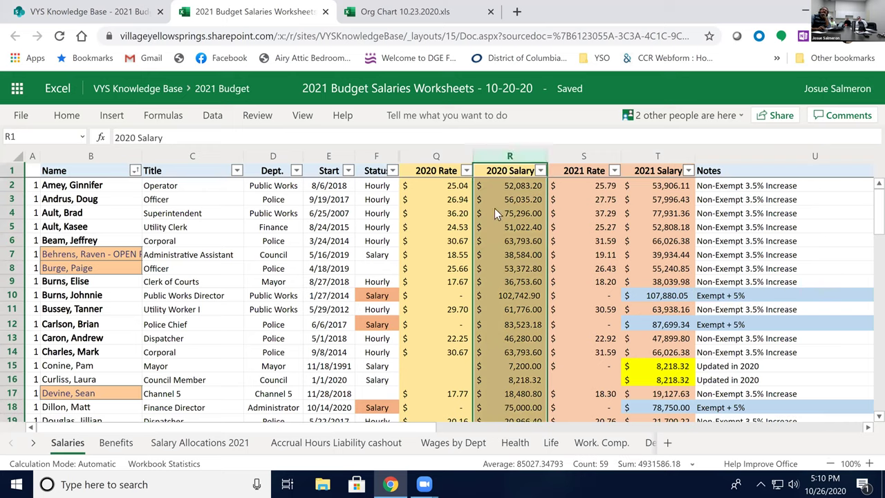
- Examine the salary and benefit totals at the end of the Benefits sheet and select the benefit-to-salary ratio in Q63
left_click(119, 446)
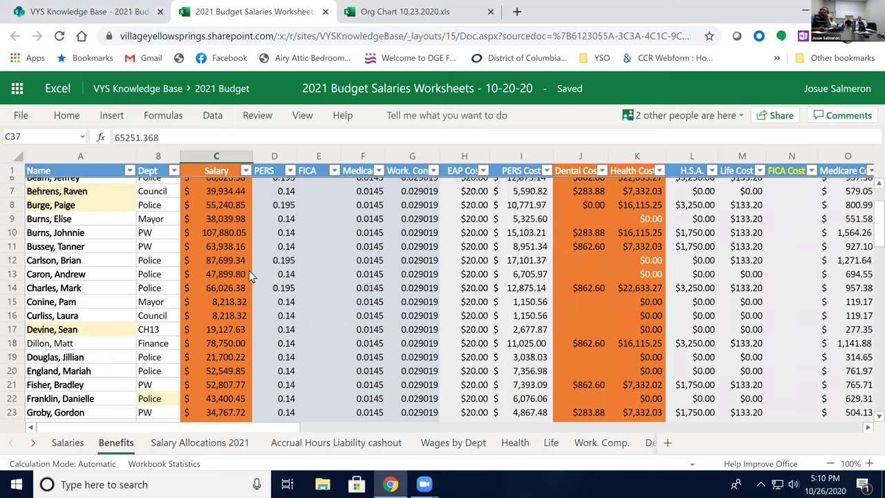
scroll(248, 271, "down", 10)
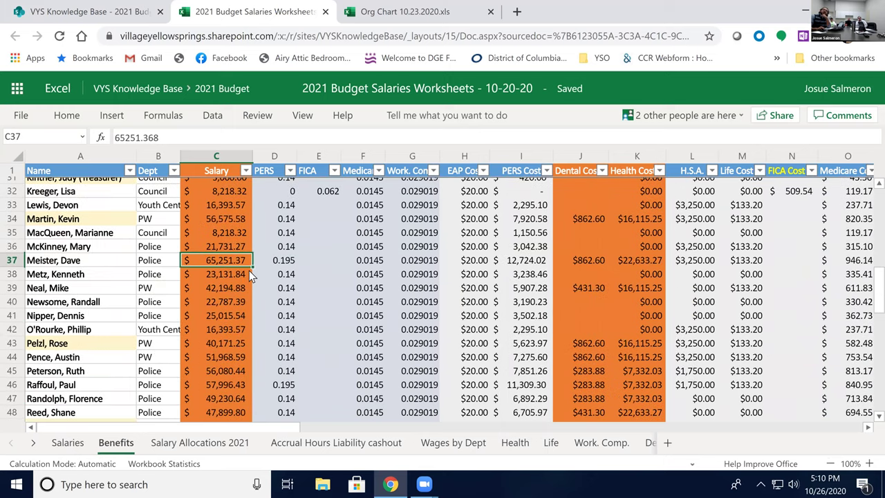
scroll(248, 270, "down", 7)
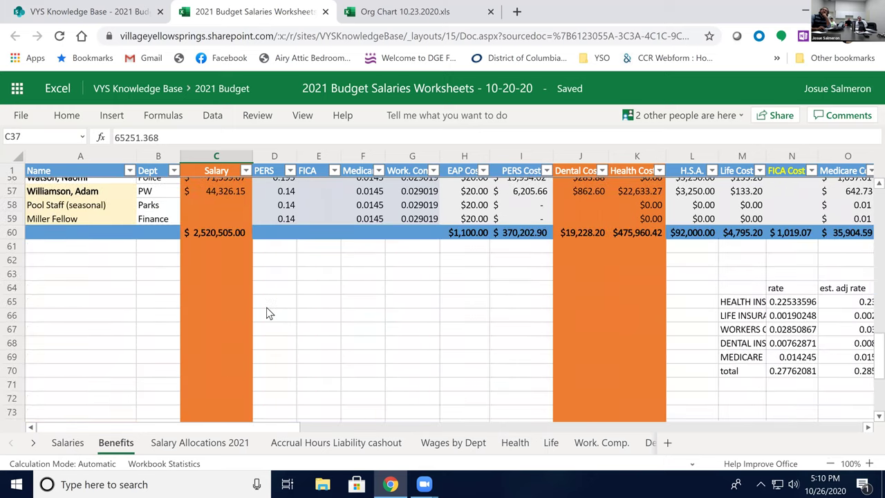
left_click_drag(251, 427, 344, 442)
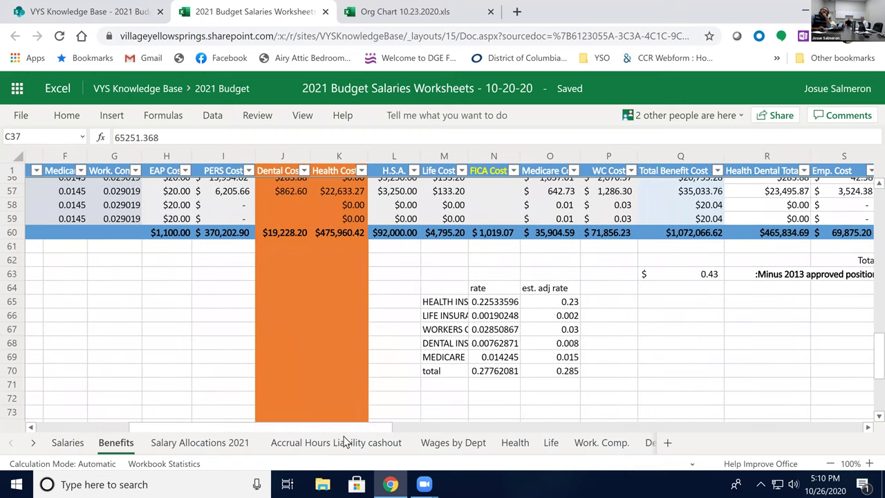
left_click(664, 276)
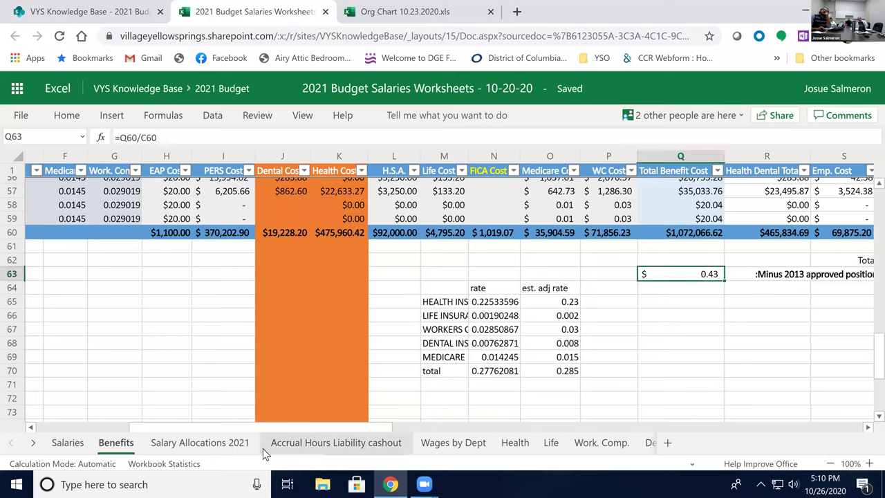
- Examine the department full-time-equivalent totals in row 60 and the benefit expense rates on Salary Allocations 2021
left_click(200, 442)
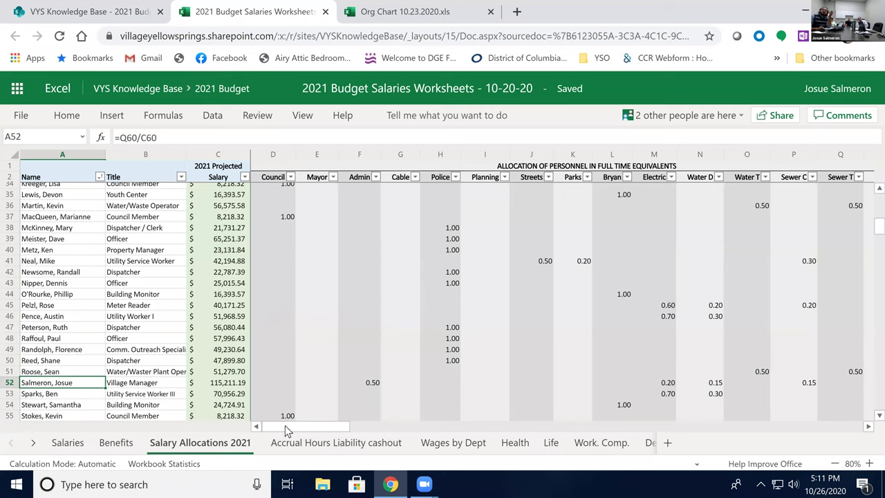
left_click_drag(285, 415, 287, 422)
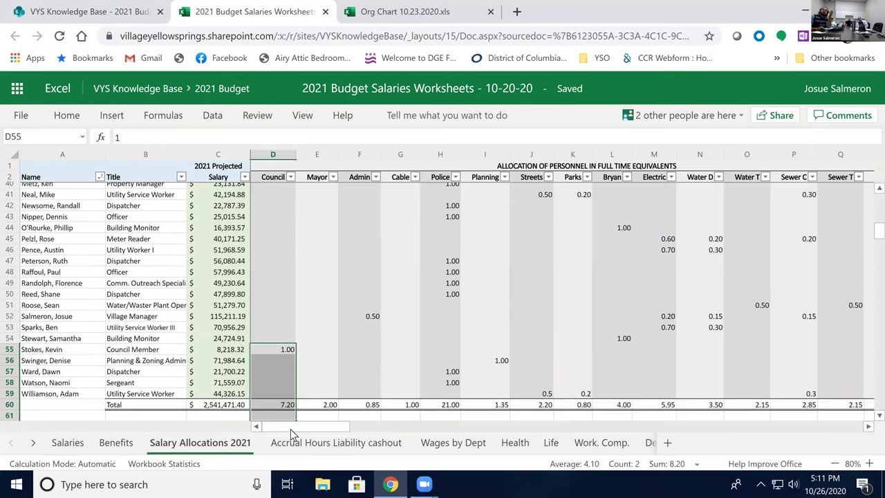
left_click(322, 415)
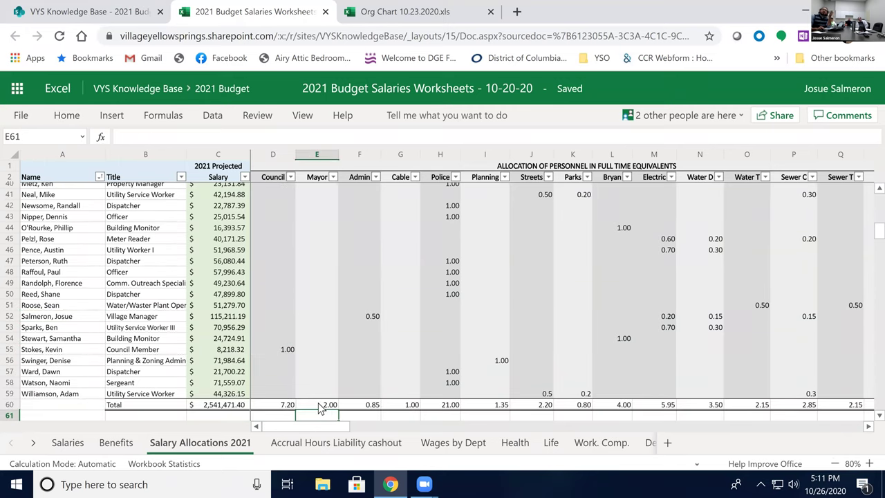
scroll(318, 405, "down", 4)
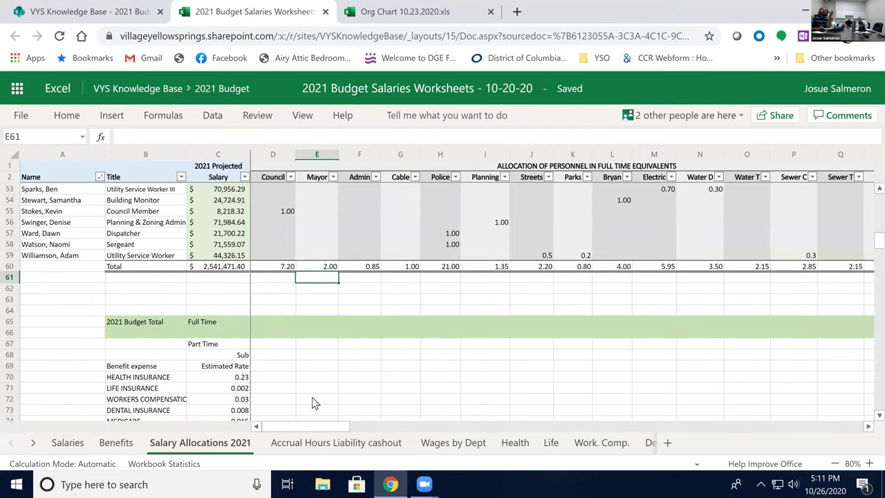
scroll(293, 414, "down", 2)
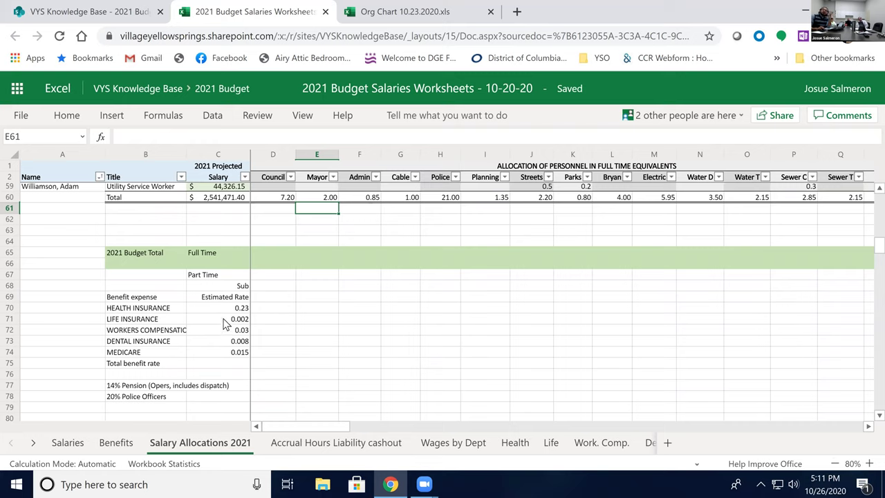
- Examine the 14% Pension and 20% Police Officers rows under Wages by Allocation and select the Police pension amount in X78
left_click(164, 389)
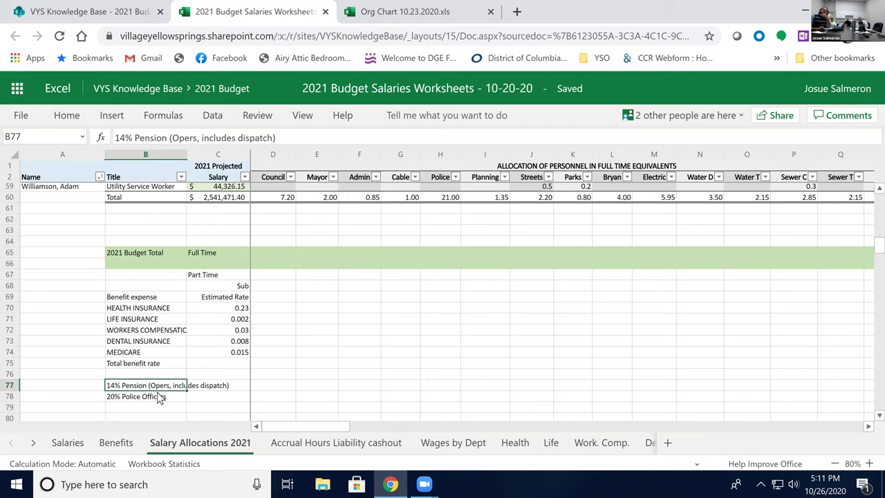
left_click_drag(283, 426, 371, 428)
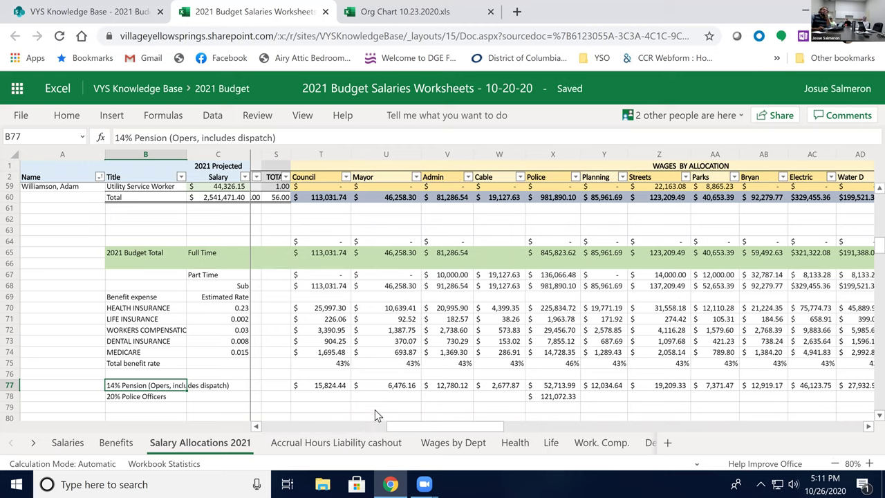
left_click(168, 398)
left_click(174, 387)
left_click(174, 399)
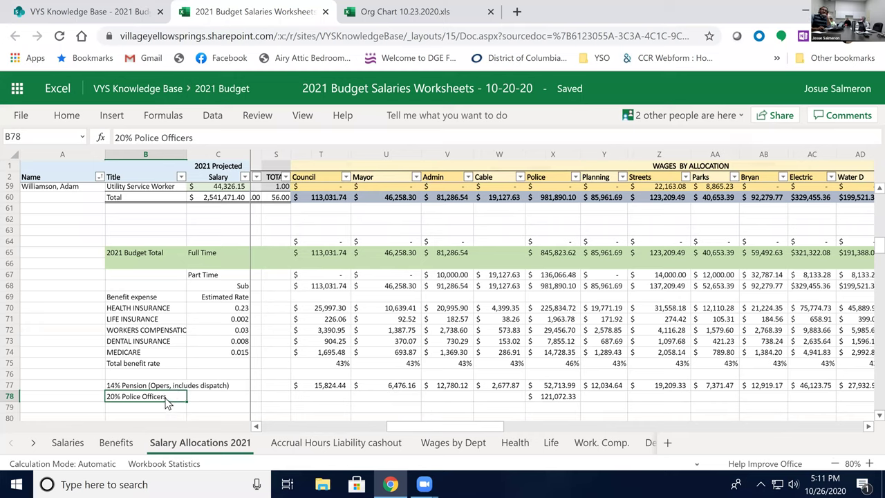
left_click(569, 398)
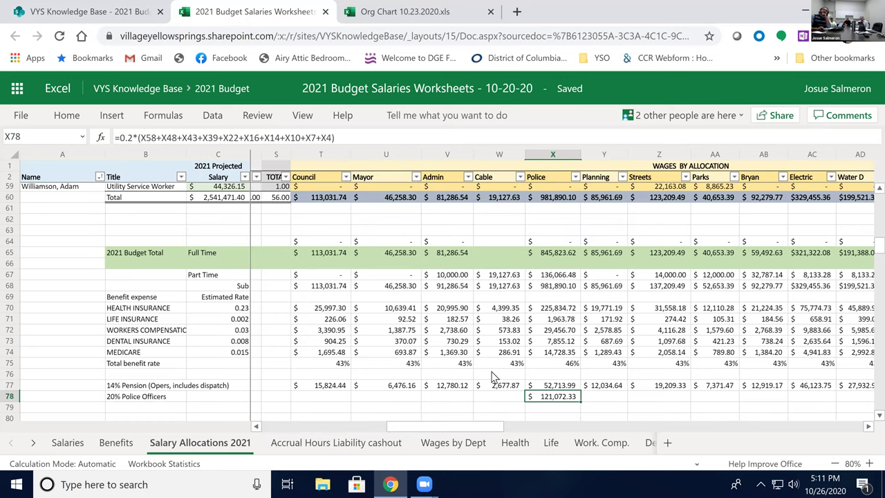
- Review the employees' wages by allocation across departments, returning to the Total and 2021 Budget Total rows
scroll(492, 377, "up", 6)
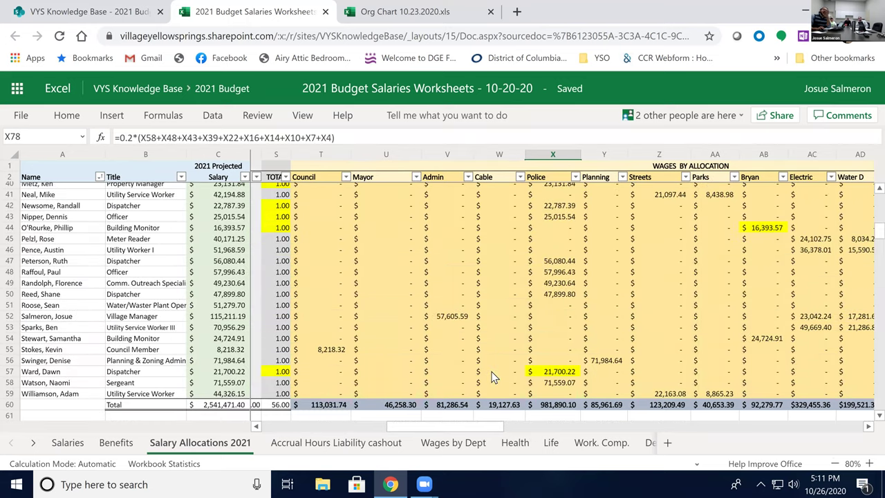
scroll(492, 376, "up", 4)
scroll(465, 392, "up", 2)
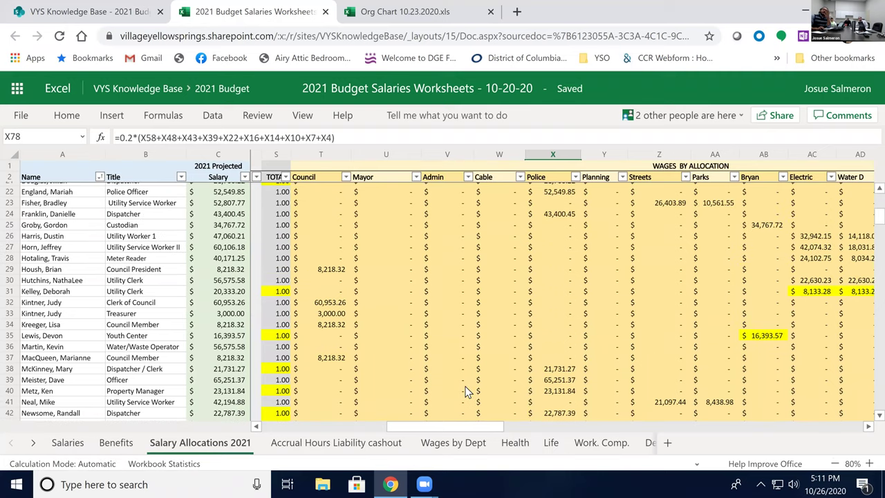
scroll(465, 391, "up", 2)
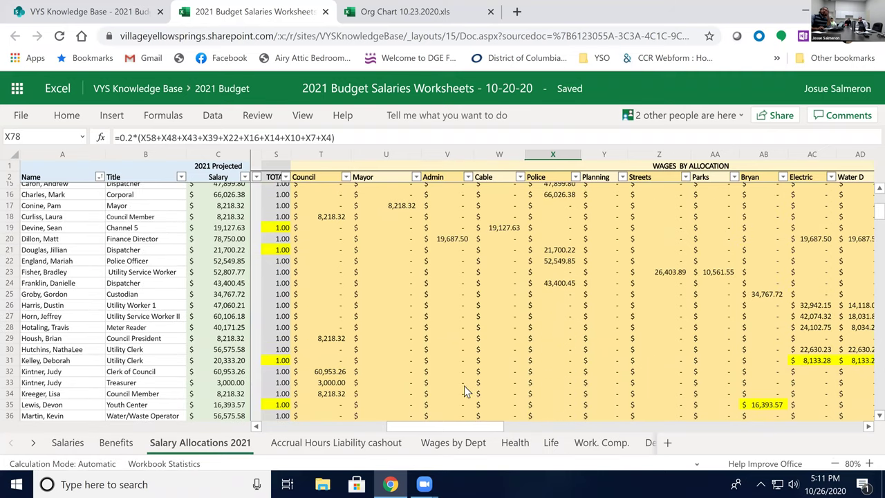
scroll(463, 387, "up", 2)
left_click_drag(436, 425, 407, 432)
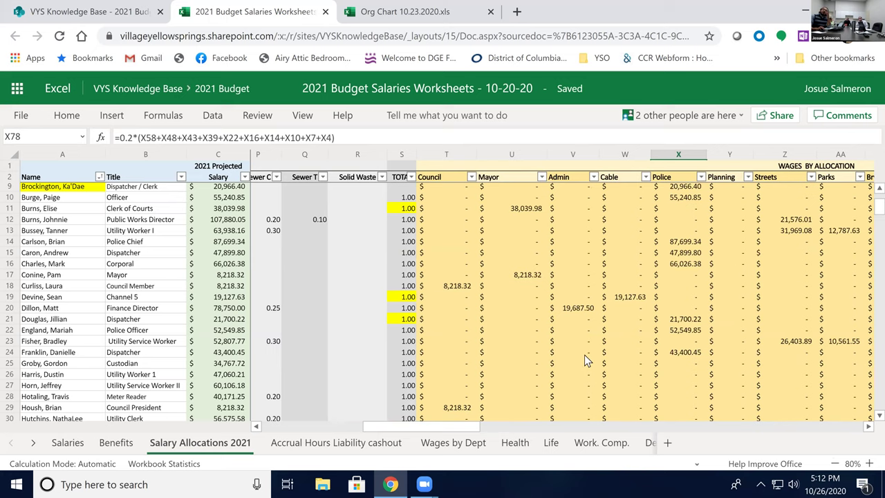
scroll(584, 354, "down", 10)
scroll(493, 372, "down", 2)
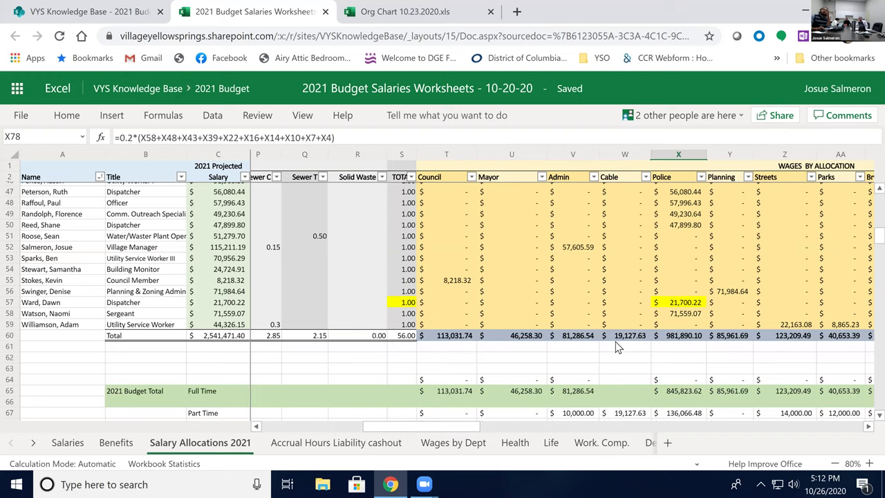
- Open Draft 2021 Budget 10-26-20.xlsx from the 2021 Budget folder and show the General Fund expenditures and transfers
left_click(110, 14)
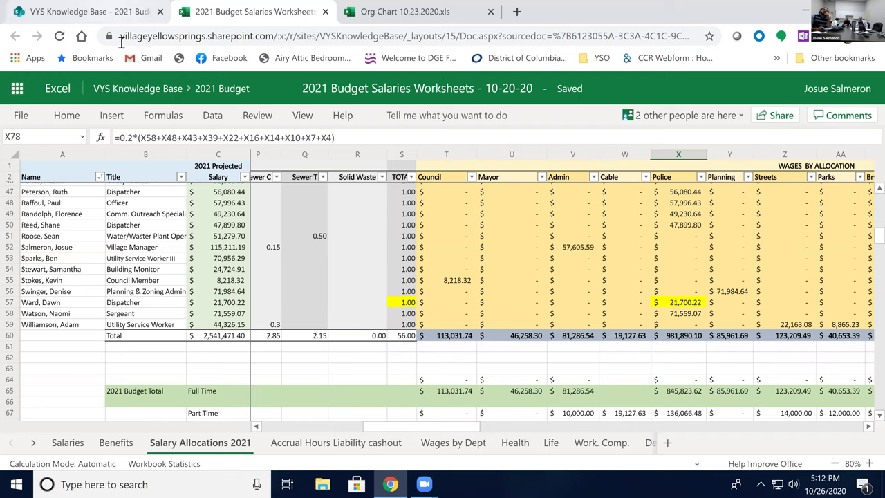
scroll(242, 404, "down", 2)
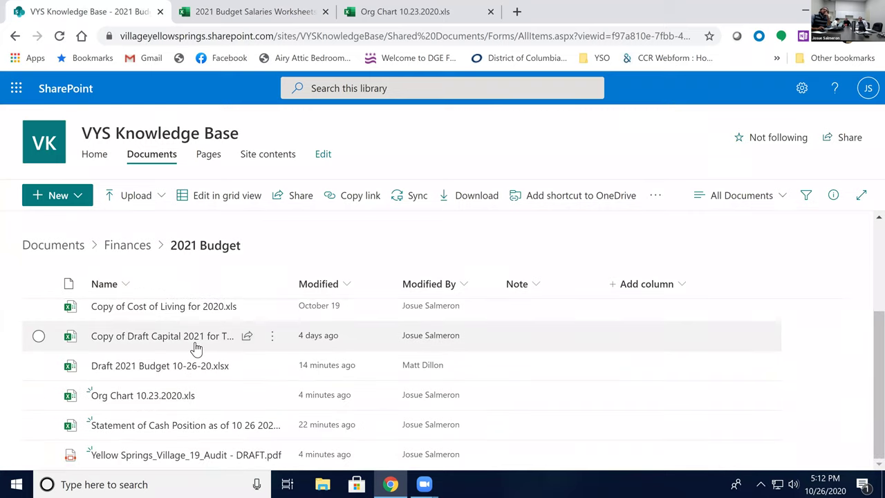
left_click(192, 367)
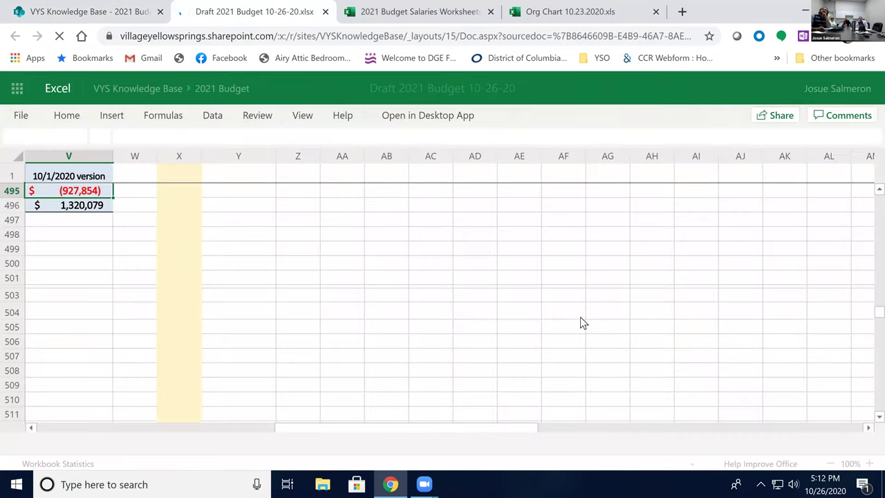
left_click_drag(417, 426, 194, 422)
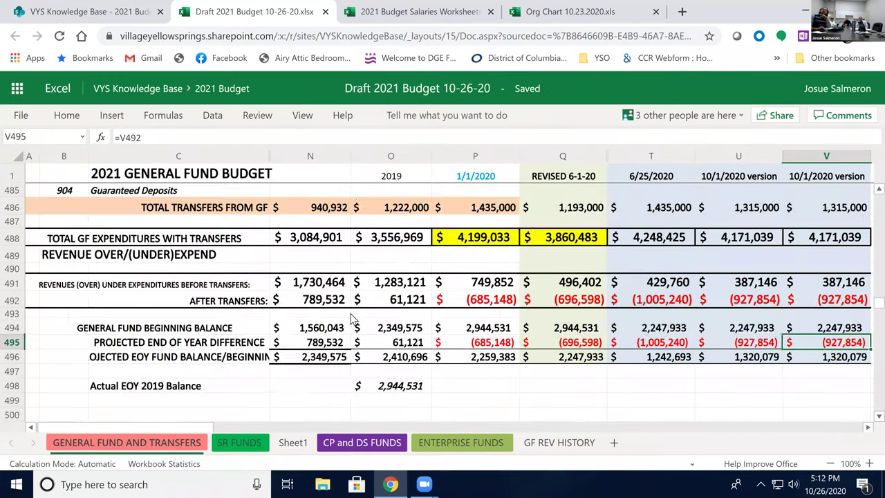
scroll(366, 314, "up", 10)
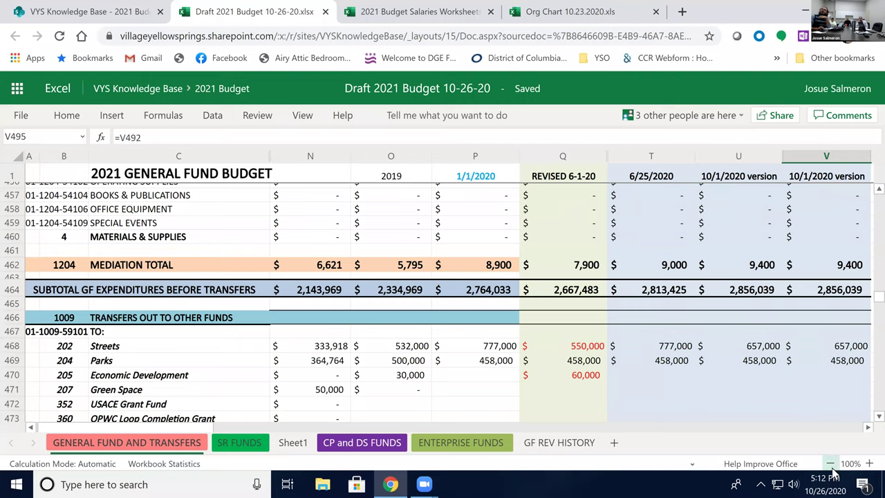
- Reduce the General Fund sheet's zoom to 80% and return to the revenue section at the beginning of the sheet
left_click(834, 464)
left_click(834, 464)
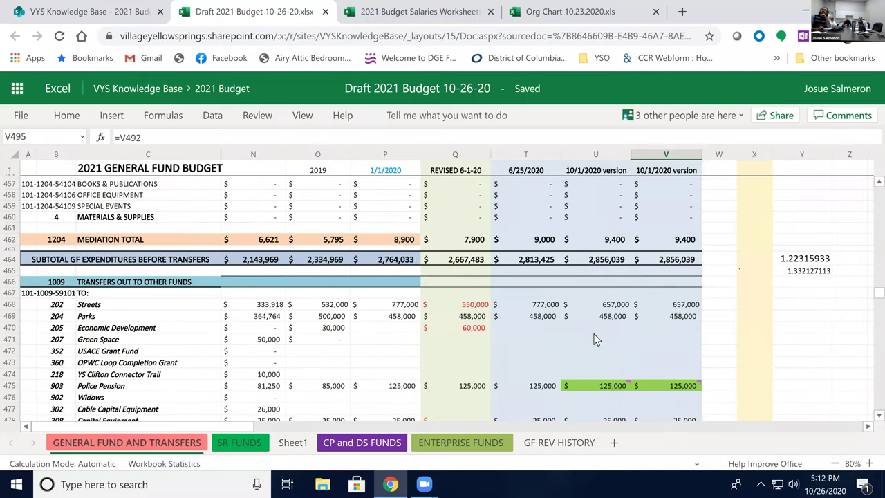
scroll(599, 338, "up", 10)
scroll(602, 338, "up", 20)
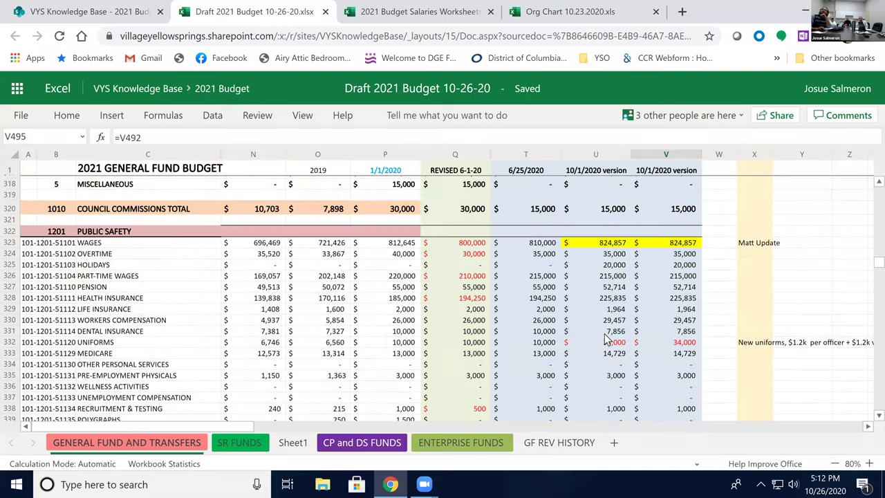
scroll(605, 339, "up", 20)
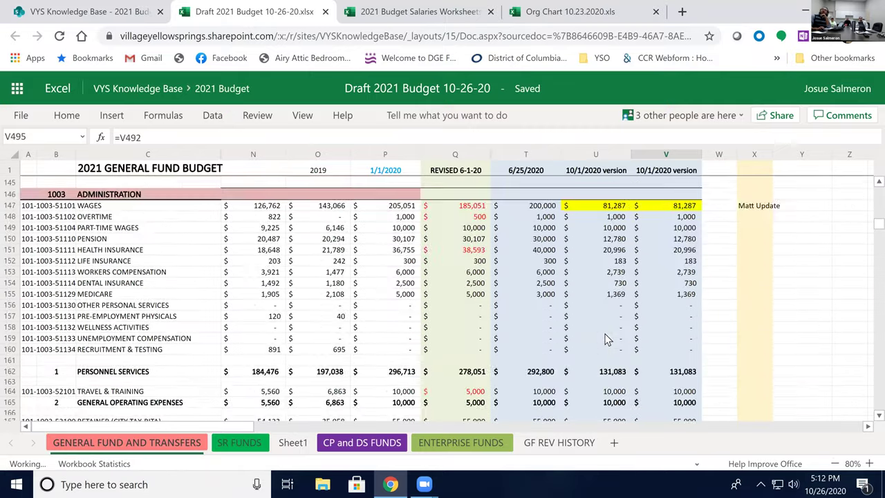
scroll(609, 336, "up", 20)
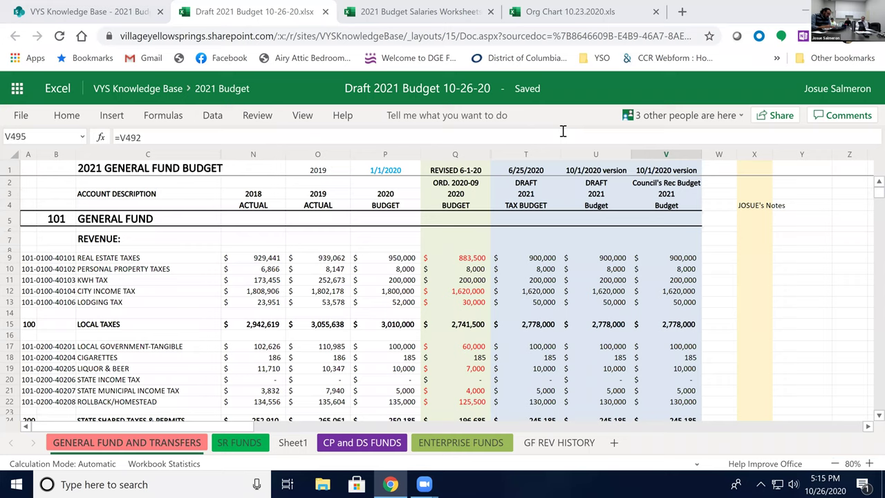
- Examine the General Fund revenue lines, from local taxes through miscellaneous receipts to the Total General Fund Revenue row
left_click(601, 359)
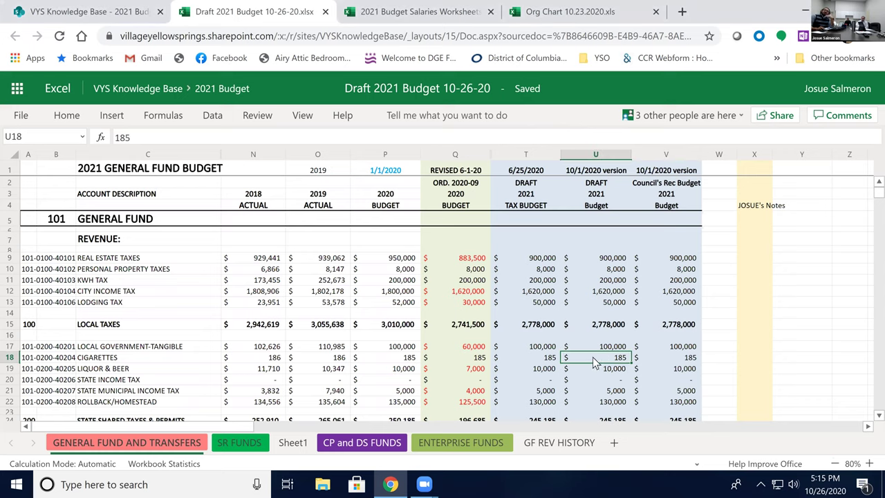
scroll(592, 357, "down", 3)
scroll(593, 358, "down", 3)
scroll(592, 357, "down", 5)
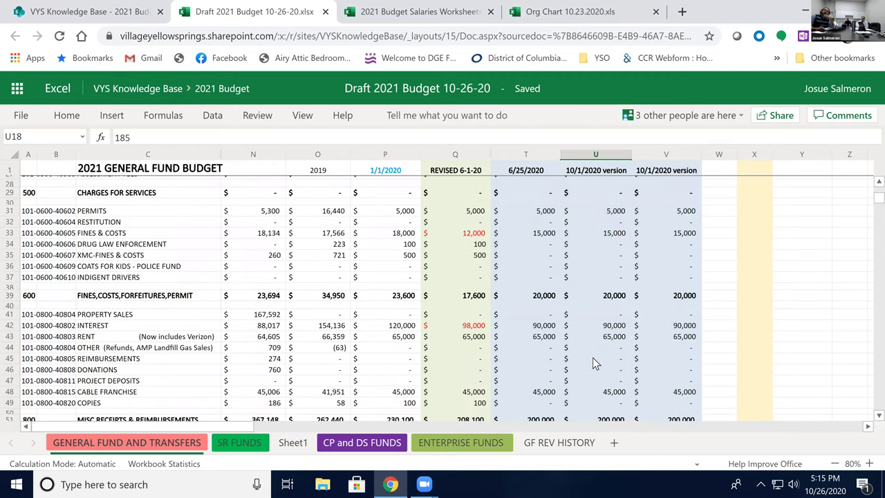
scroll(592, 357, "up", 2)
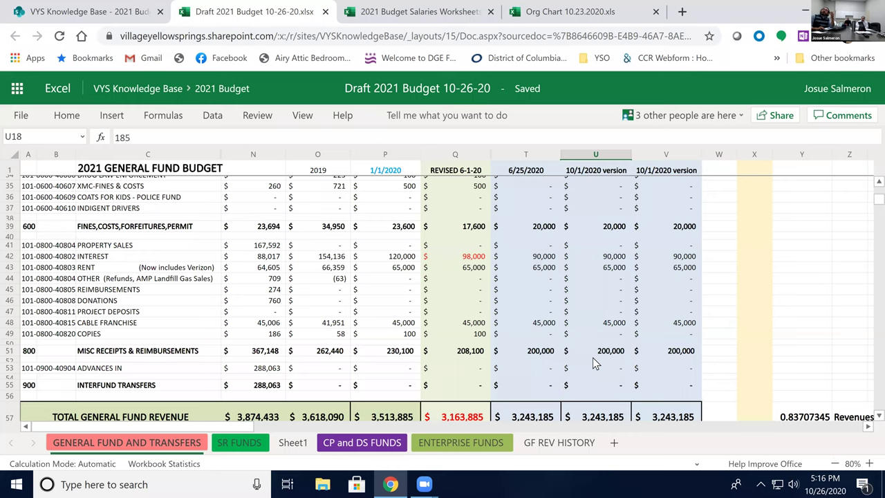
scroll(592, 357, "down", 2)
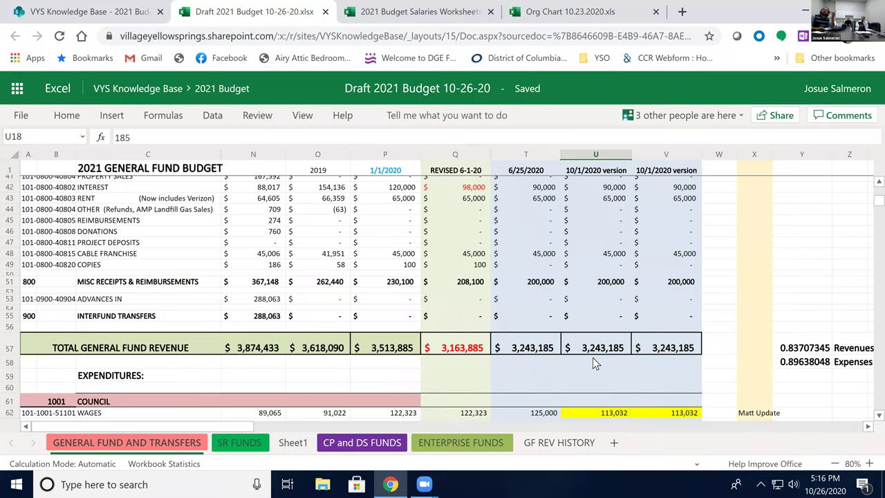
scroll(592, 357, "down", 2)
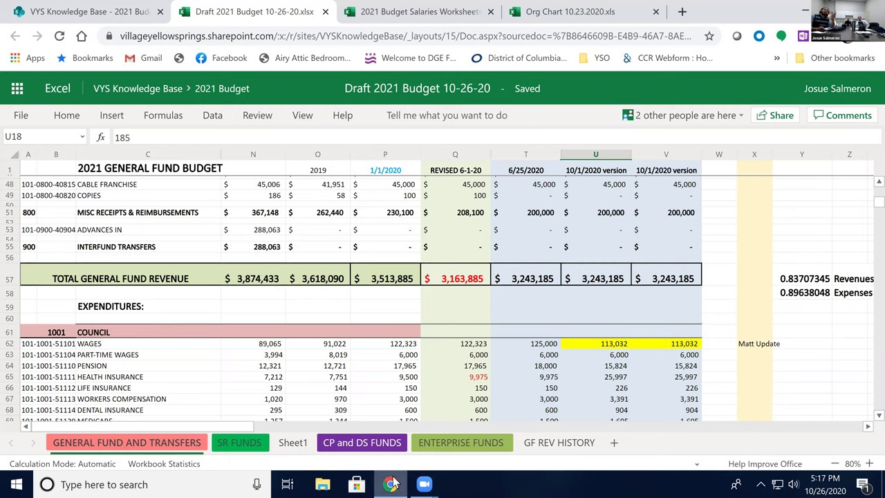
- Open Yellow Springs_Village_19_Audit - DRAFT.pdf from the 2021 Budget folder and go to the governmental funds' combined statement on page 5
left_click(91, 11)
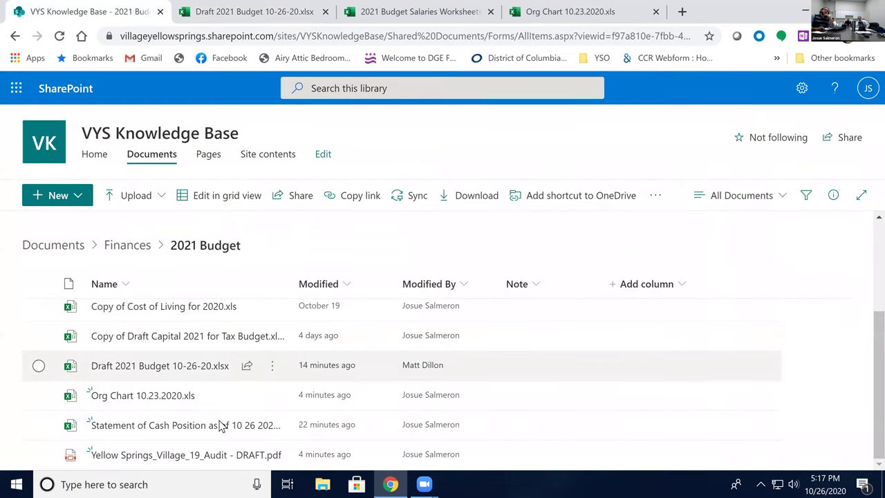
left_click(207, 455)
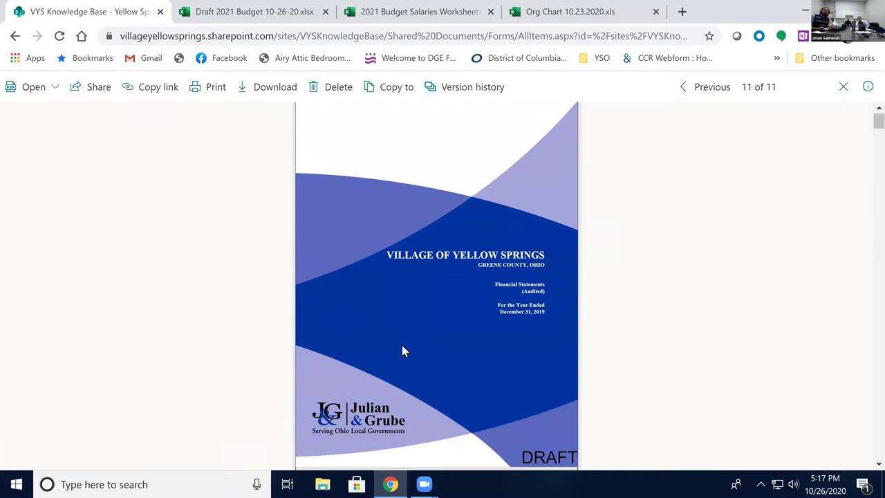
scroll(472, 349, "down", 2)
scroll(458, 349, "down", 15)
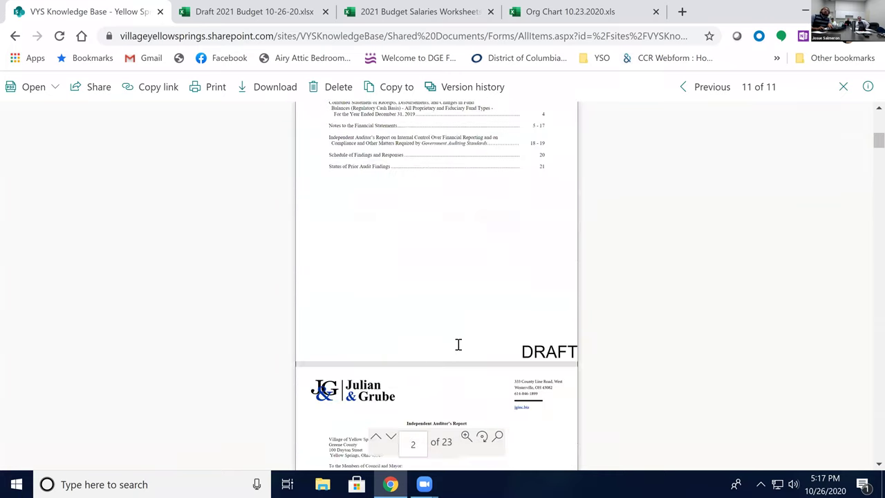
scroll(456, 344, "down", 8)
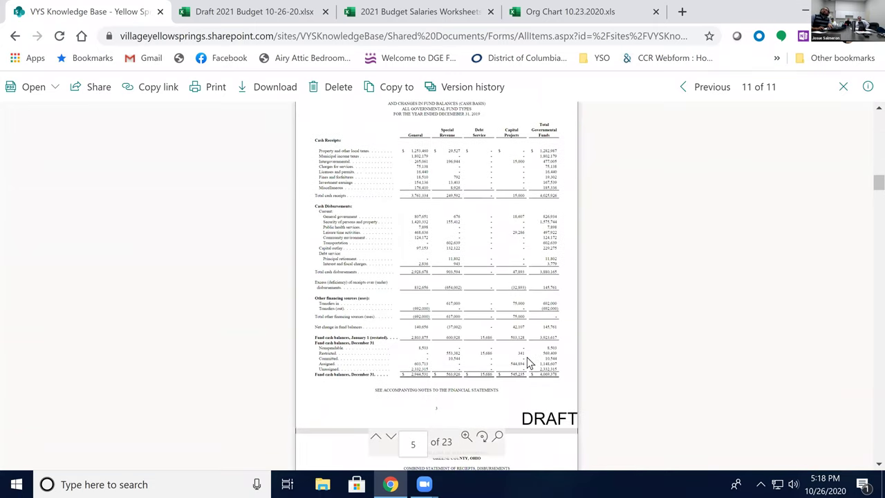
- Enlarge the audit statement by setting the browser zoom to 200% and the PDF zoom to 100%
key("ctrl+plus")
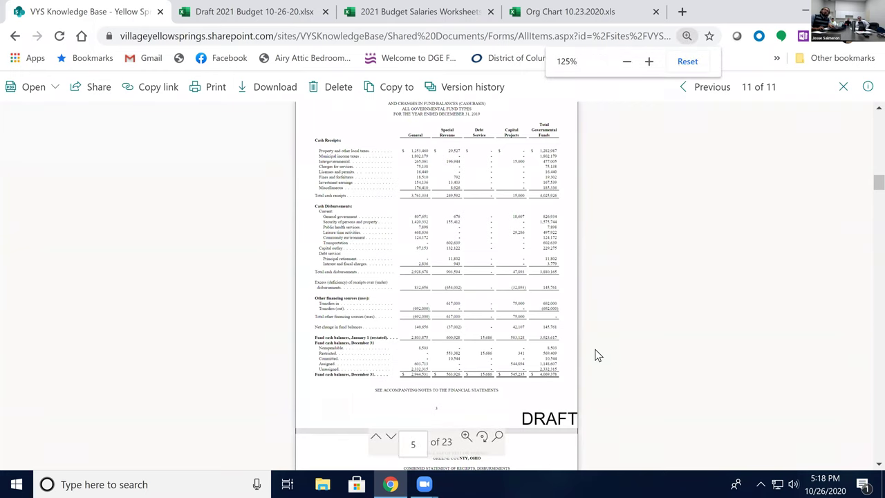
key("ctrl+plus")
key("ctrl+plus")
key("ctrl+plus")
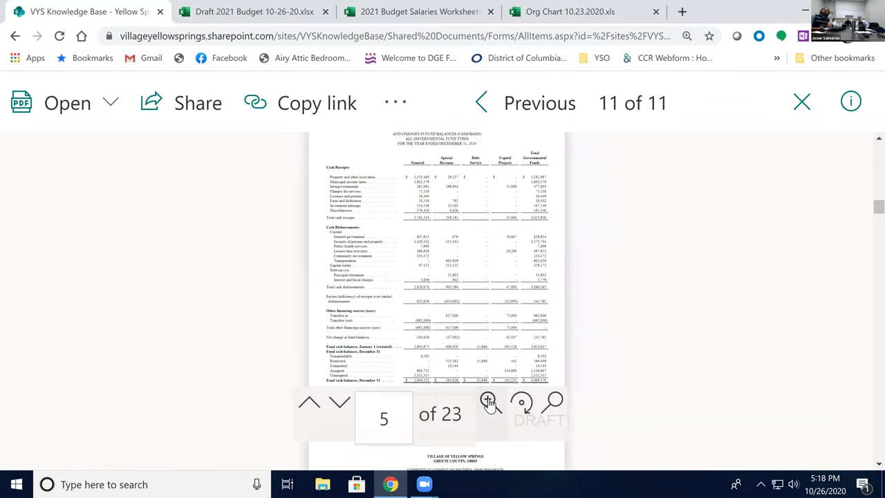
left_click(488, 401)
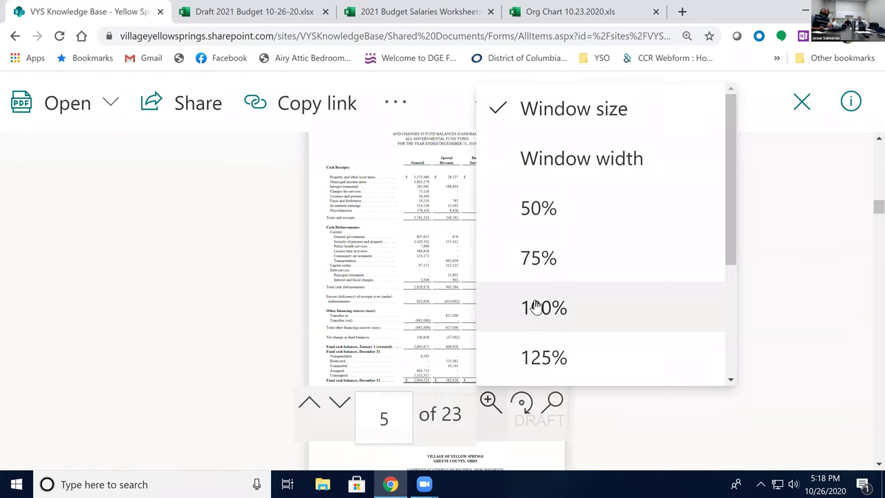
left_click(536, 353)
left_click(488, 401)
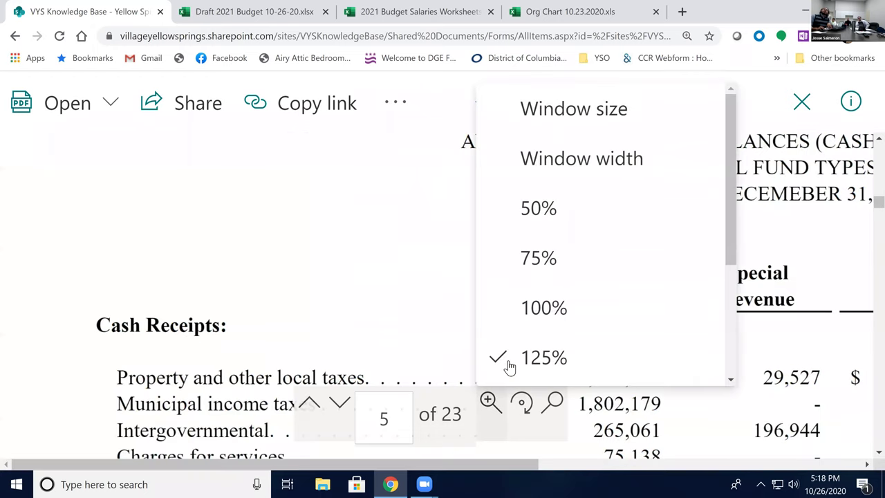
left_click(529, 308)
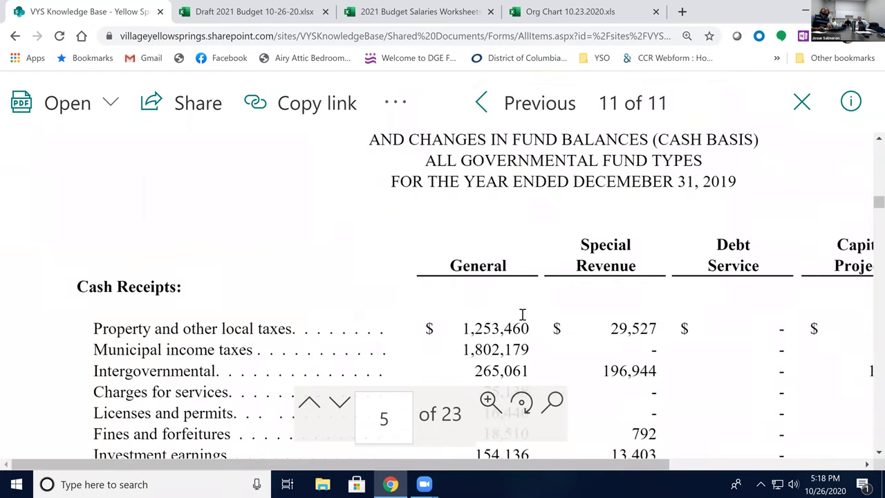
- Examine the 2019 combined statement's cash receipts, disbursements and December 31 fund cash balances for the General and other governmental funds
scroll(522, 315, "down", 2)
scroll(484, 276, "up", 1)
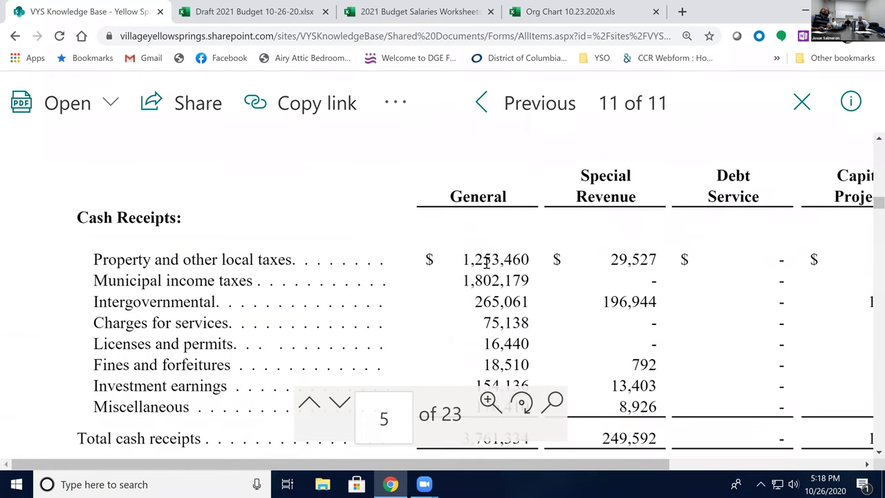
scroll(493, 322, "down", 1)
scroll(495, 327, "up", 3)
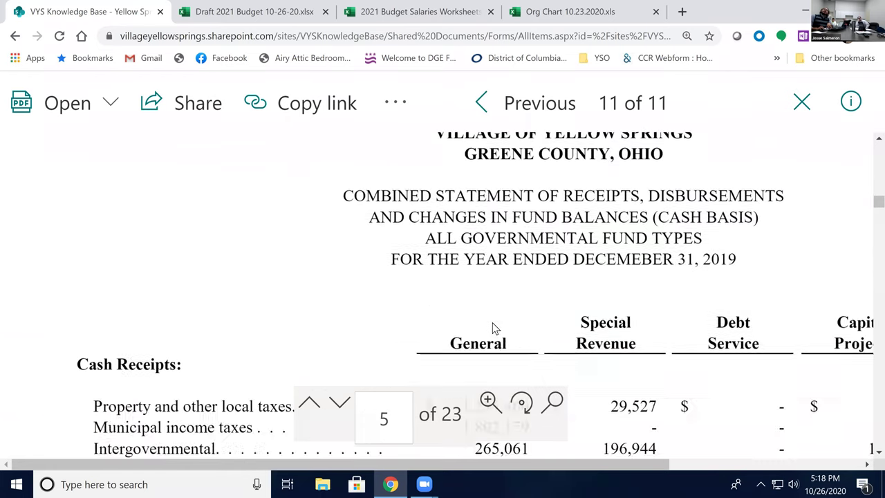
scroll(494, 328, "up", 1)
left_click_drag(426, 462, 500, 456)
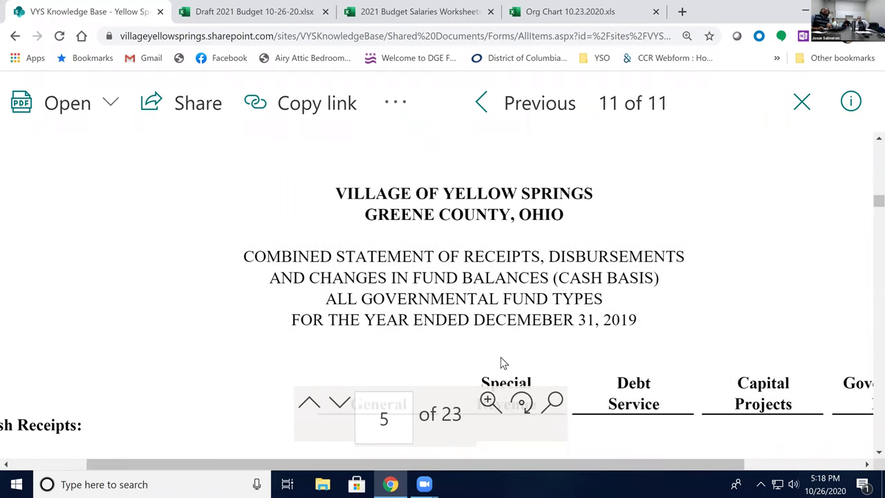
scroll(498, 346, "down", 6)
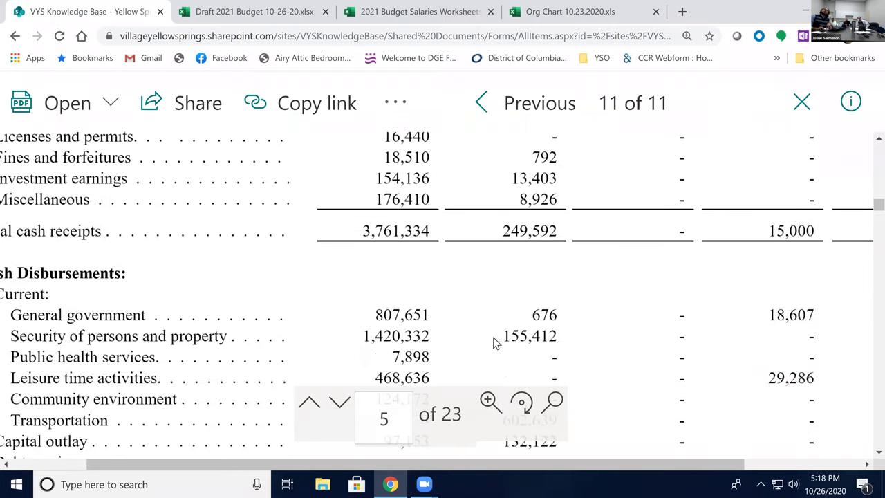
scroll(495, 342, "down", 2)
scroll(415, 279, "down", 5)
scroll(412, 278, "down", 4)
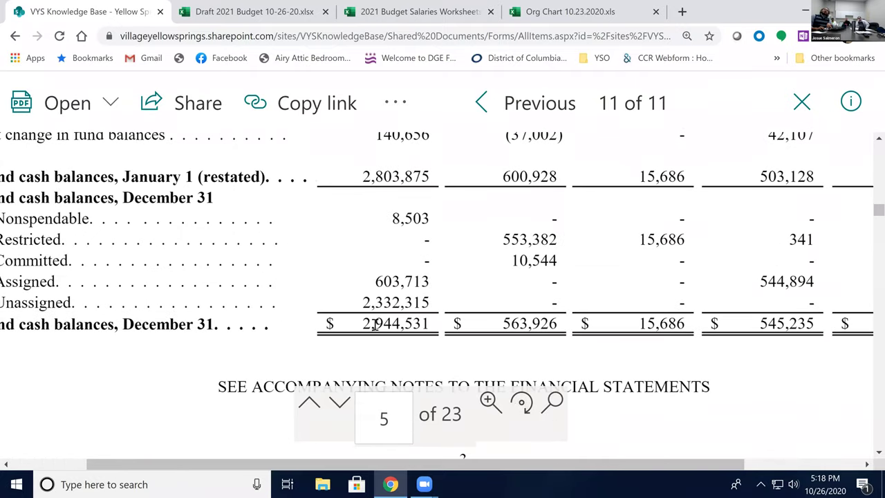
left_click_drag(462, 466, 405, 450)
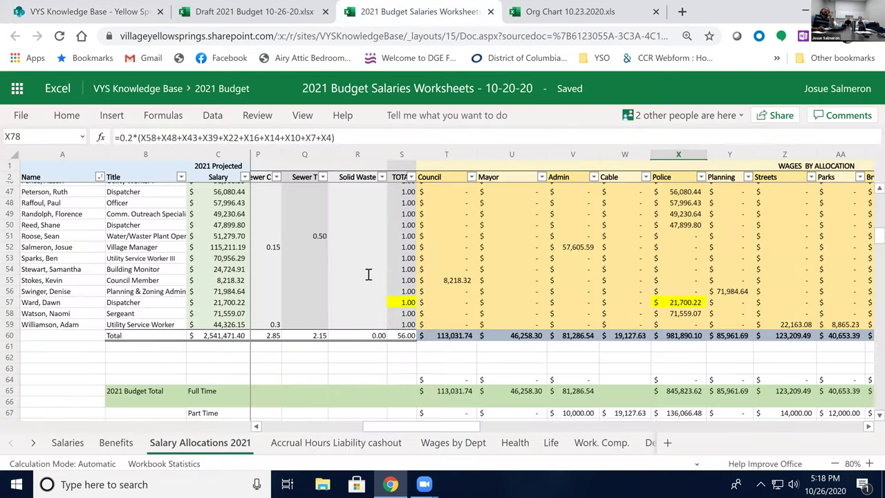
- Restore the browser zoom to 100% on the 2021 Budget Salaries Worksheets and select cell R63 on Salary Allocations 2021
scroll(350, 339, "up", 5)
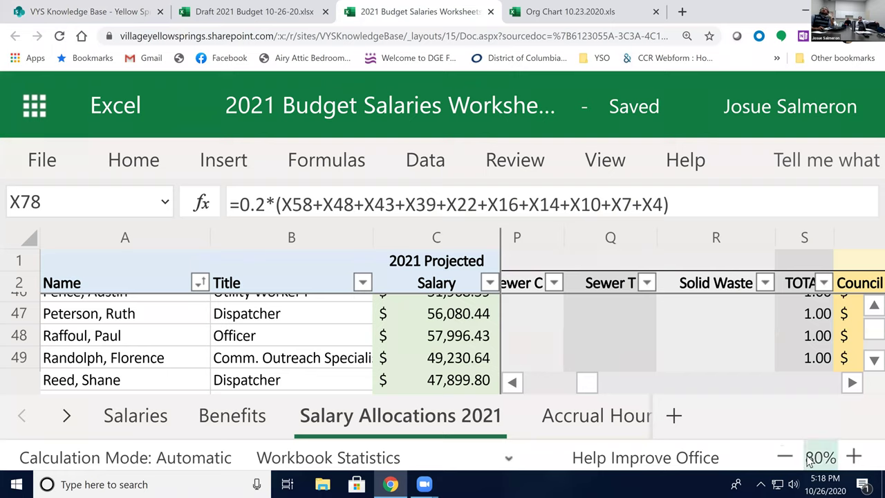
scroll(808, 462, "up", 1)
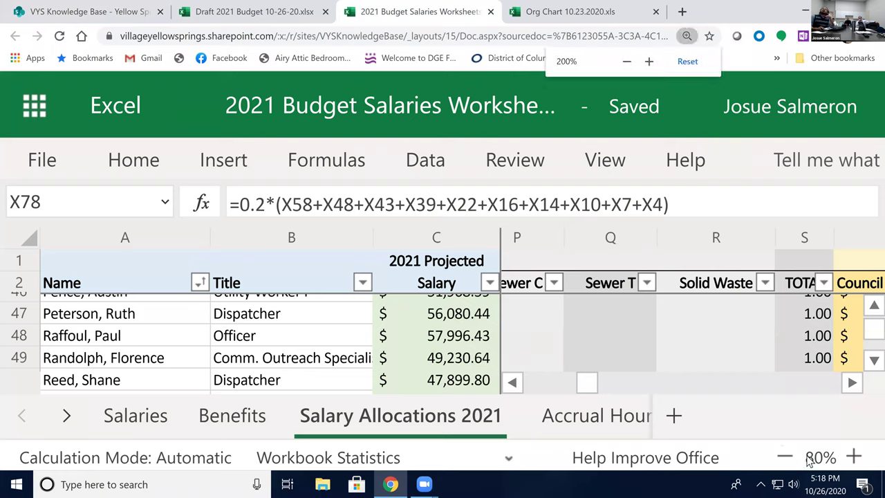
left_click(627, 63)
left_click(626, 65)
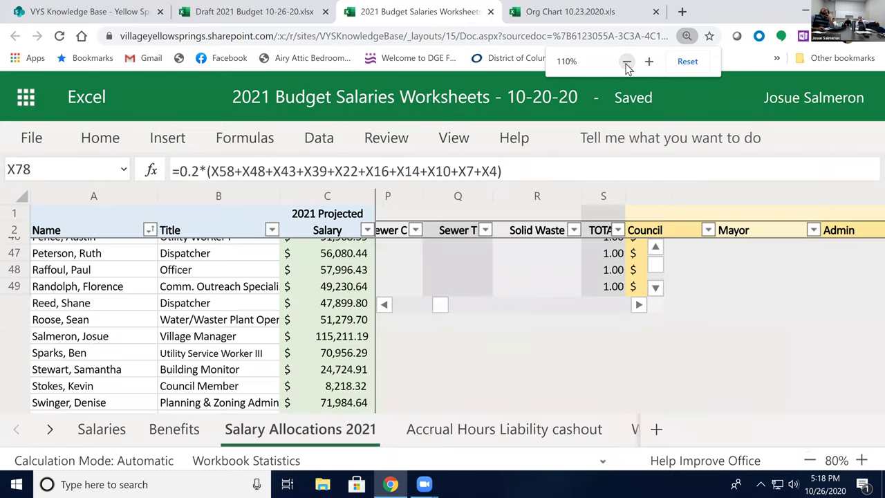
left_click(627, 64)
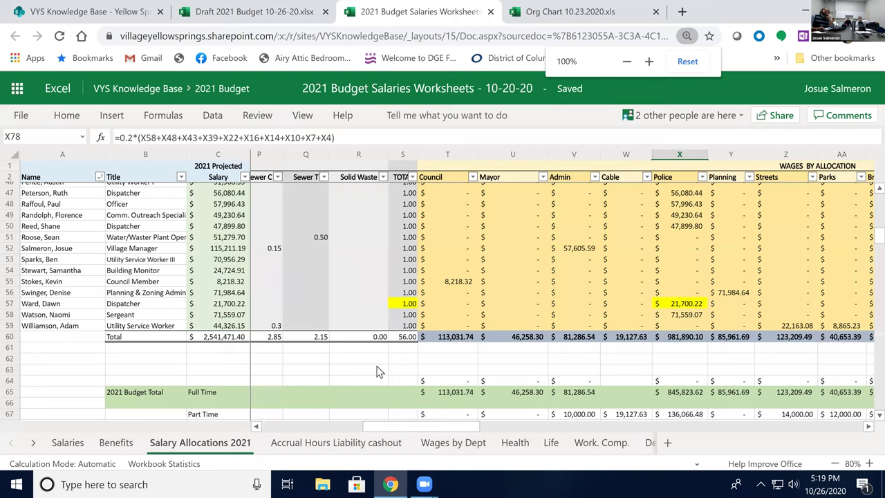
left_click(345, 371)
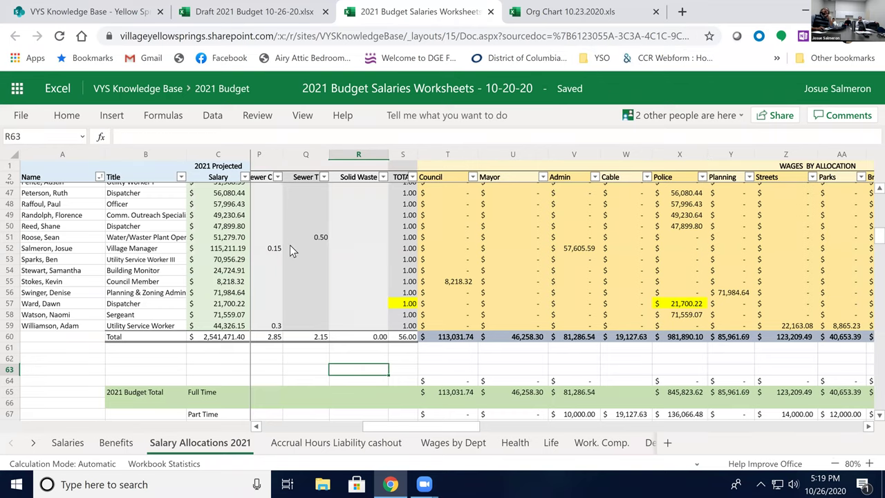
- Switch to Draft 2021 Budget 10-26-20 and go through the General Fund expenditures to the revenue over/under and fund balance summary in rows 488–498
key("ctrl+shift+Tab")
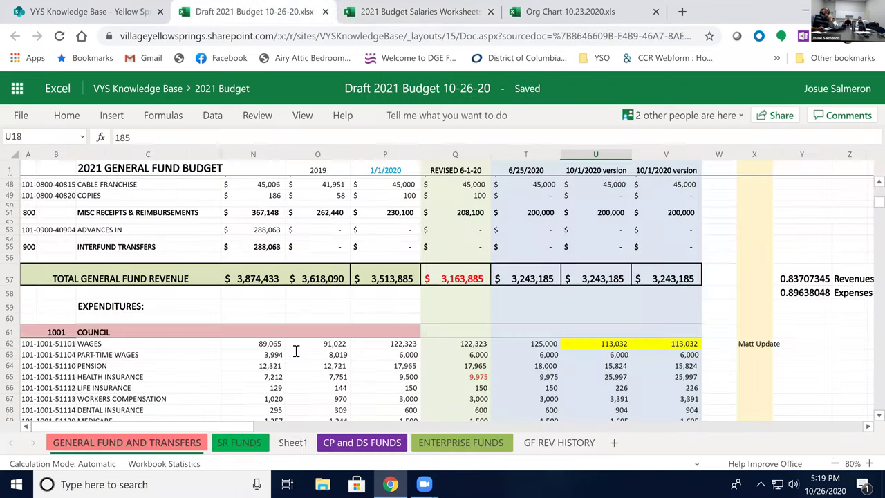
left_click(293, 365)
scroll(293, 365, "down", 15)
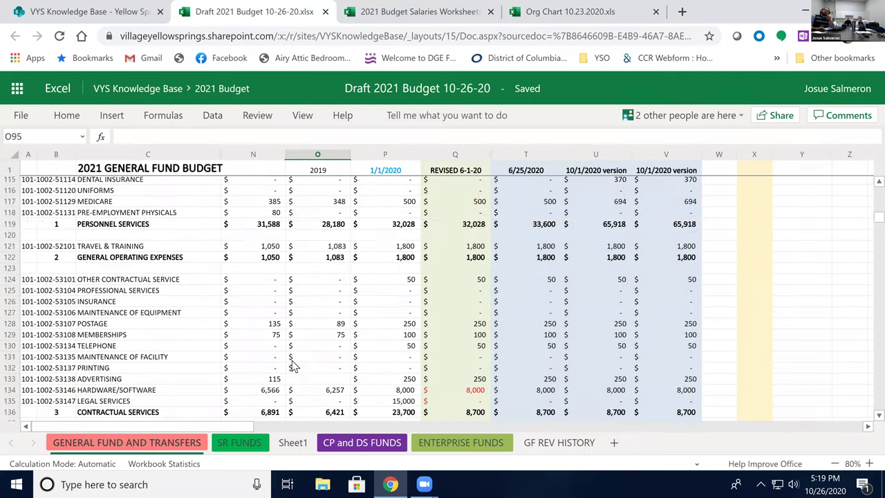
scroll(292, 365, "down", 12)
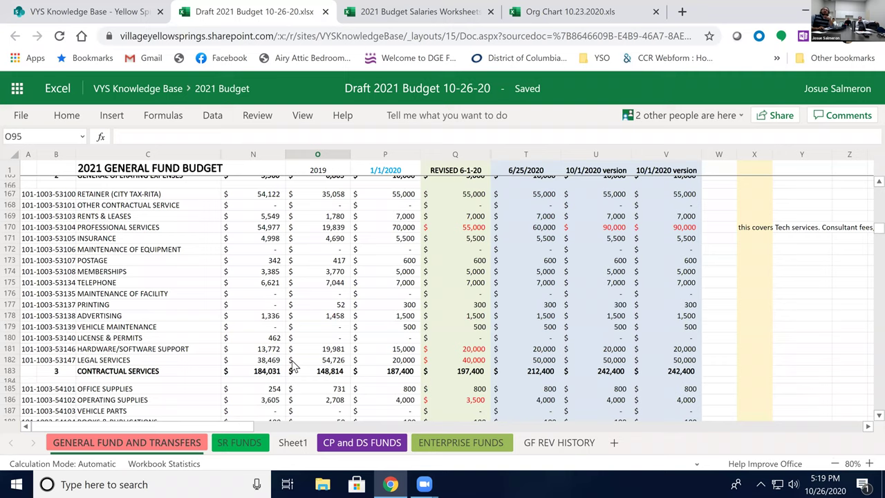
scroll(292, 364, "down", 20)
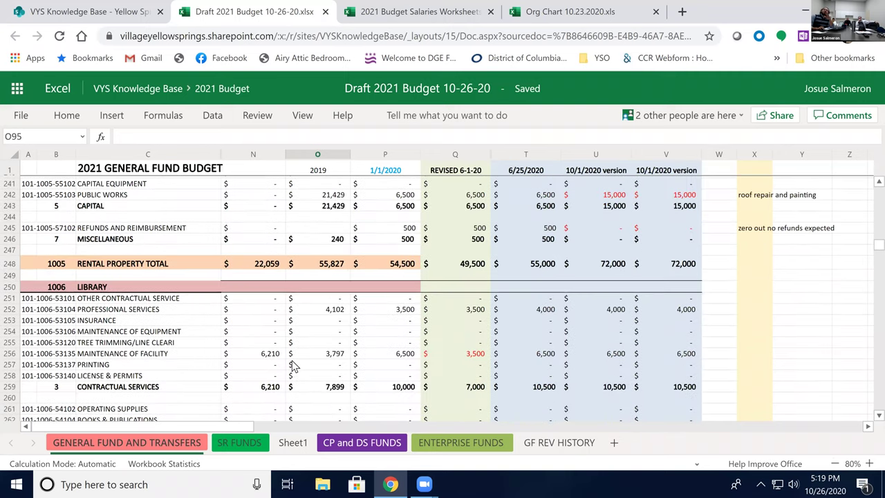
scroll(292, 365, "down", 14)
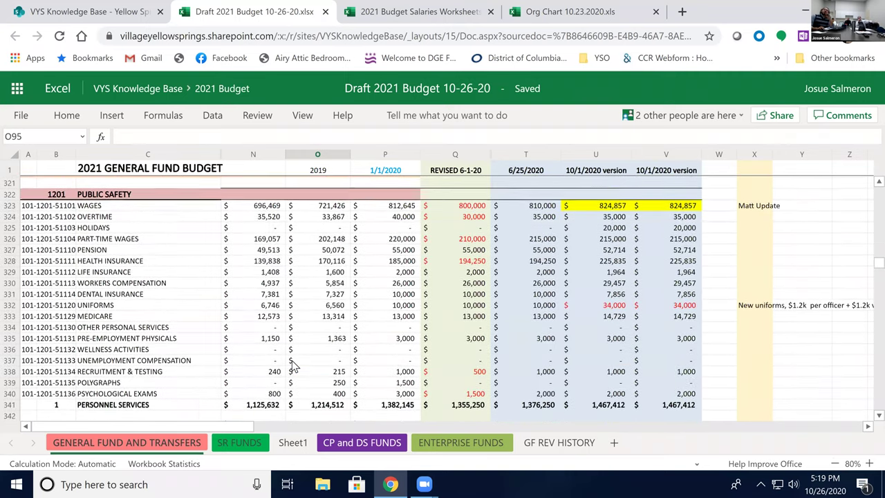
scroll(291, 365, "down", 20)
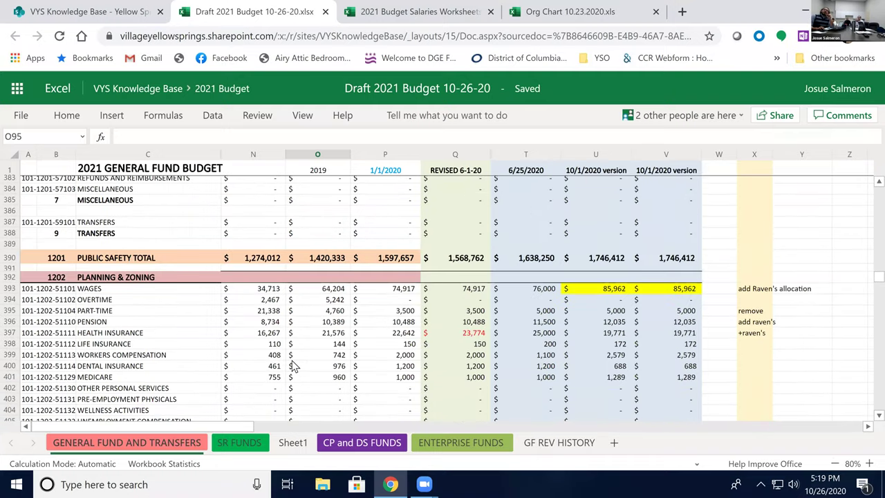
scroll(292, 365, "down", 16)
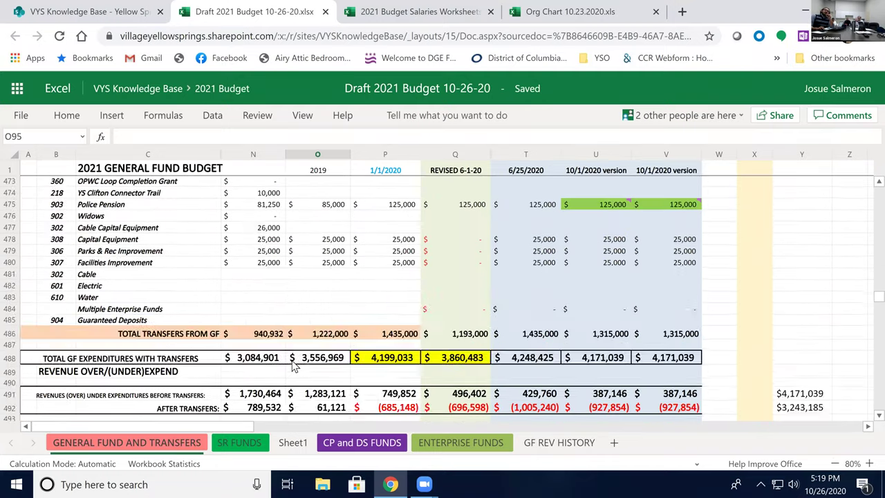
scroll(291, 361, "up", 4)
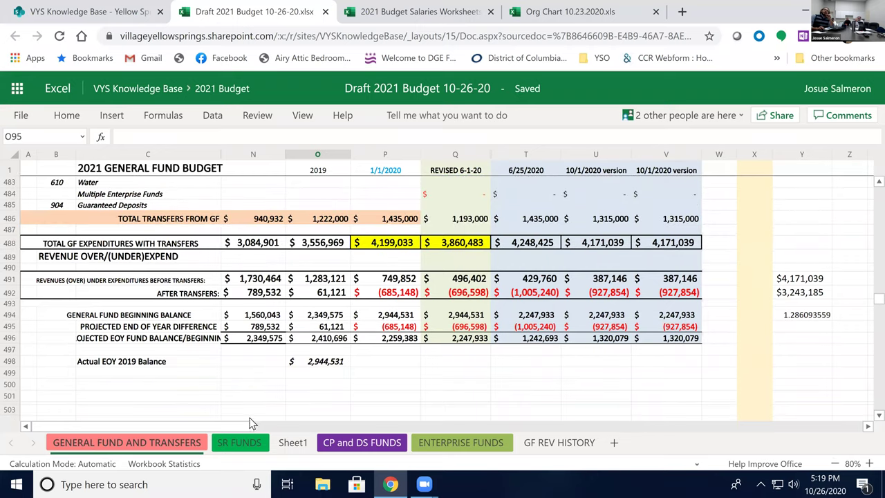
left_click_drag(257, 425, 275, 424)
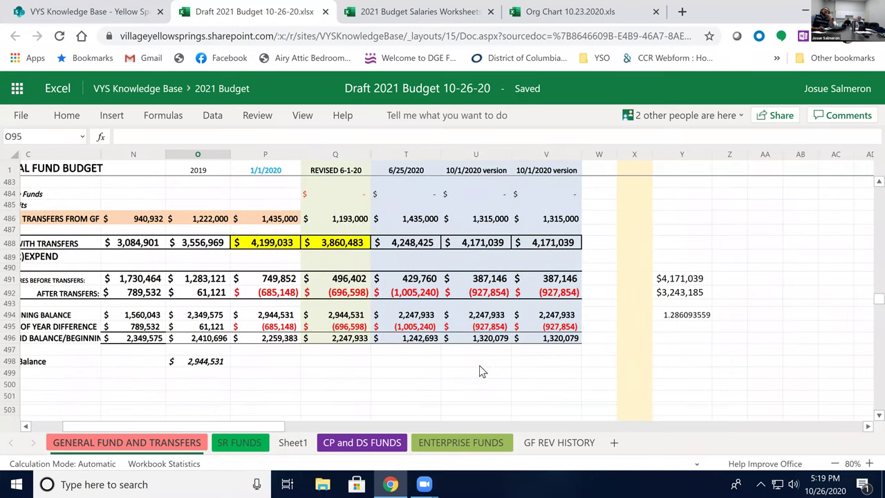
- Compare the General Fund beginning balance in P494 with the projected end-of-year fund balance in V496
left_click(553, 338)
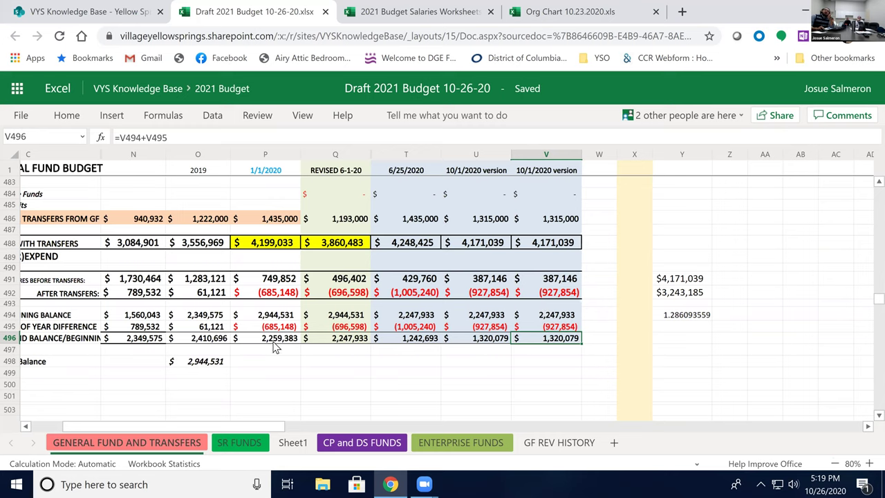
left_click(275, 315)
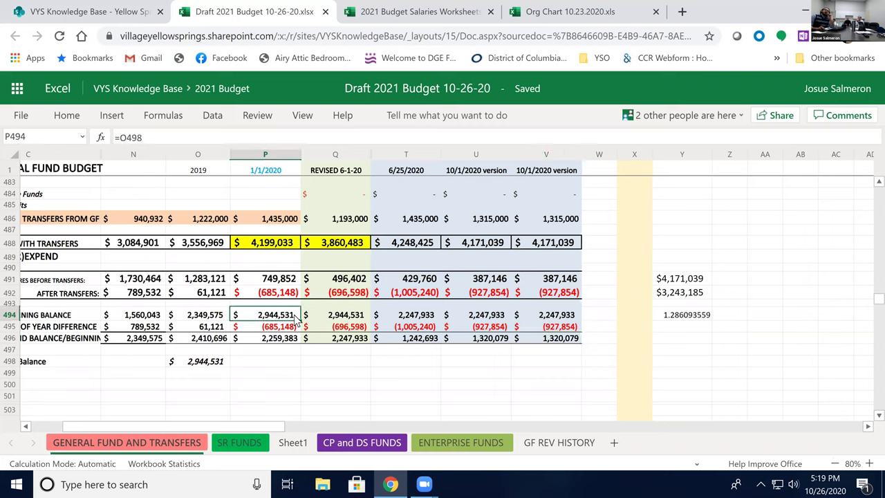
left_click(553, 339)
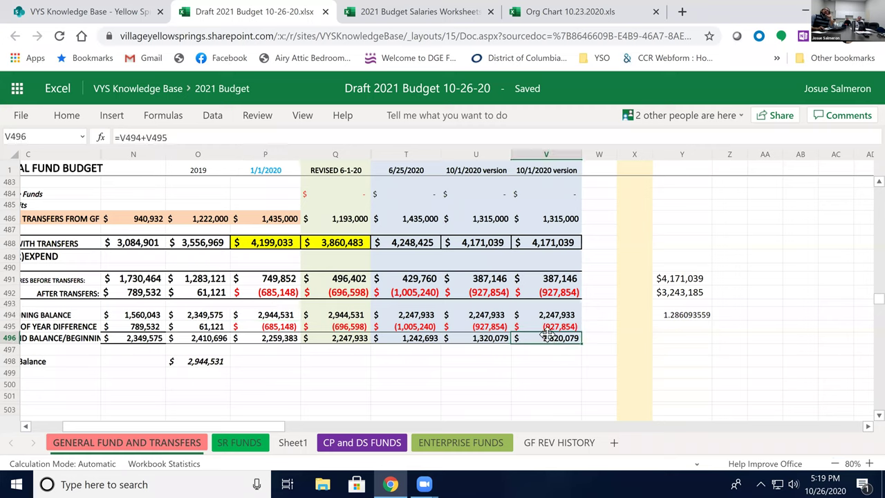
left_click(289, 318)
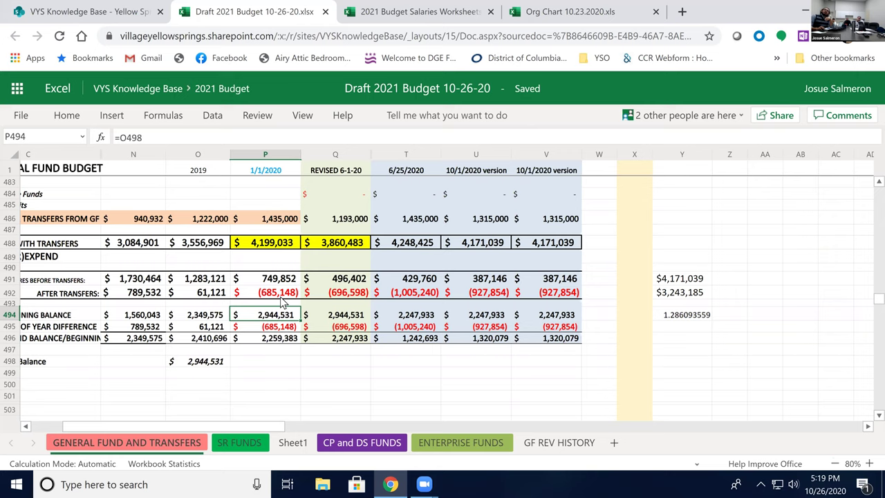
left_click(574, 340)
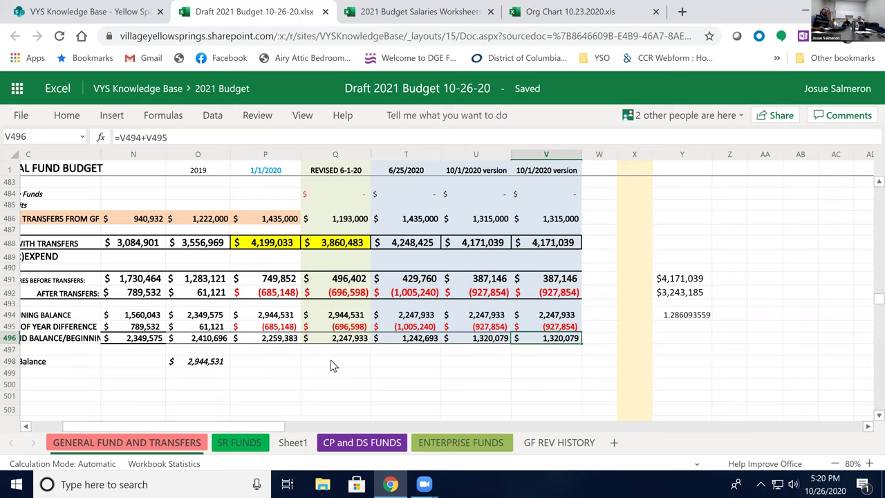
- Review the General Fund transfers out to other funds and select the 10/1/2020 version's subtotal of expenditures before transfers in V464
scroll(332, 366, "up", 2)
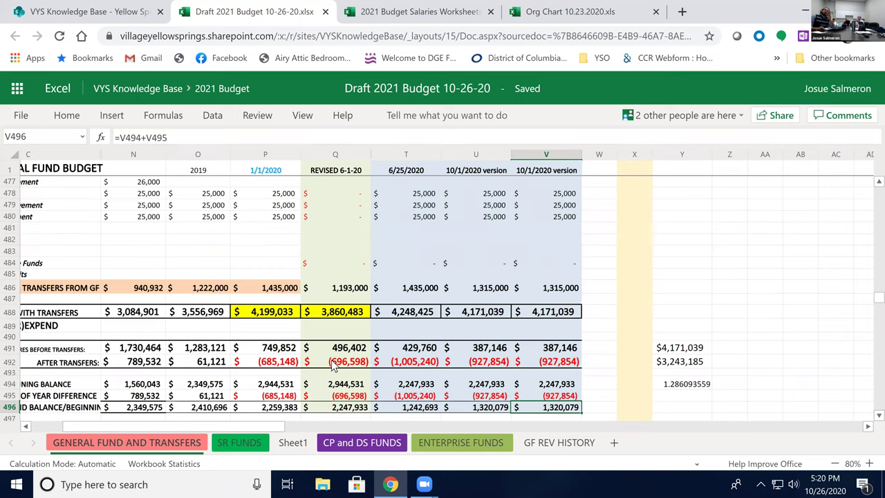
scroll(332, 366, "up", 2)
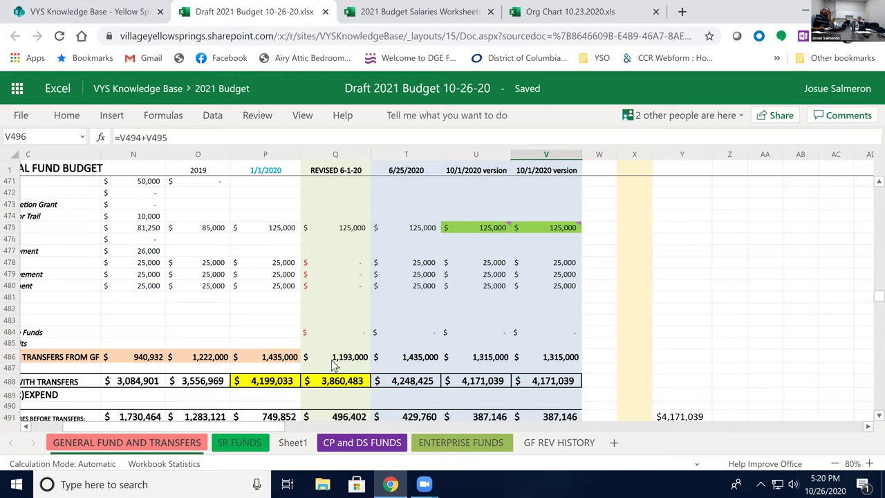
scroll(332, 367, "up", 4)
scroll(331, 365, "down", 6)
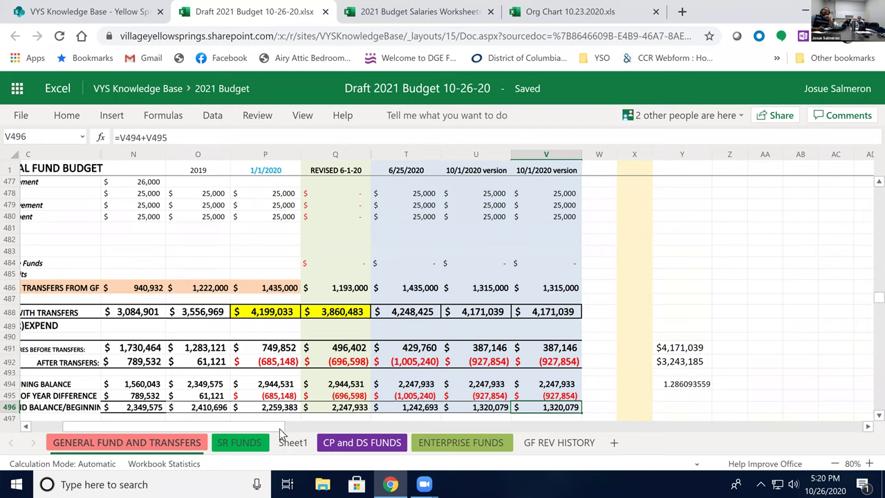
scroll(280, 428, "left", 2)
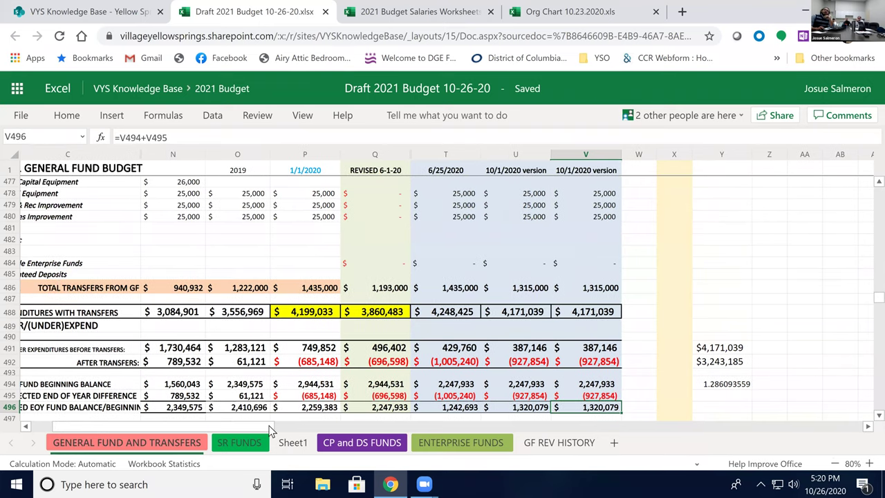
scroll(266, 425, "left", 2)
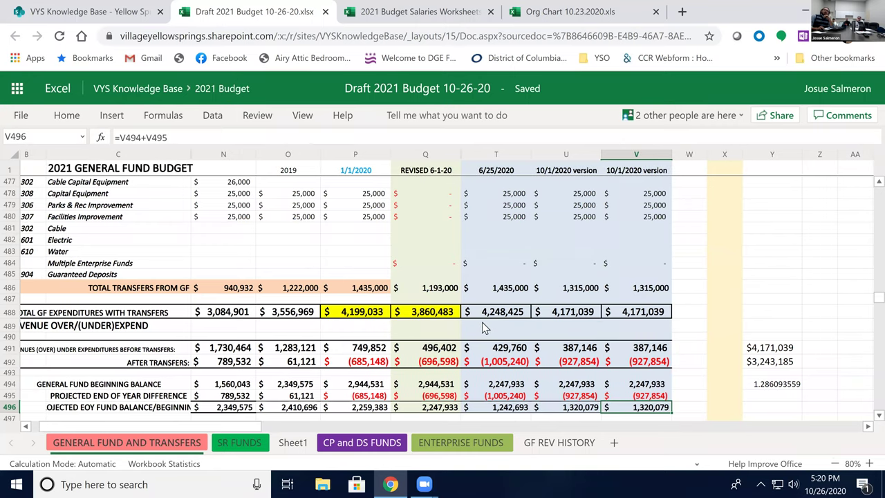
scroll(486, 325, "up", 8)
scroll(480, 329, "down", 2)
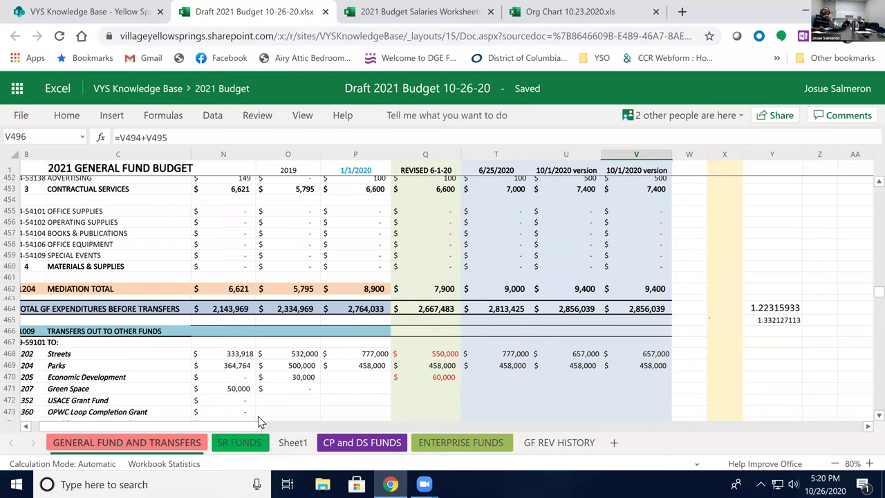
scroll(240, 428, "left", 1)
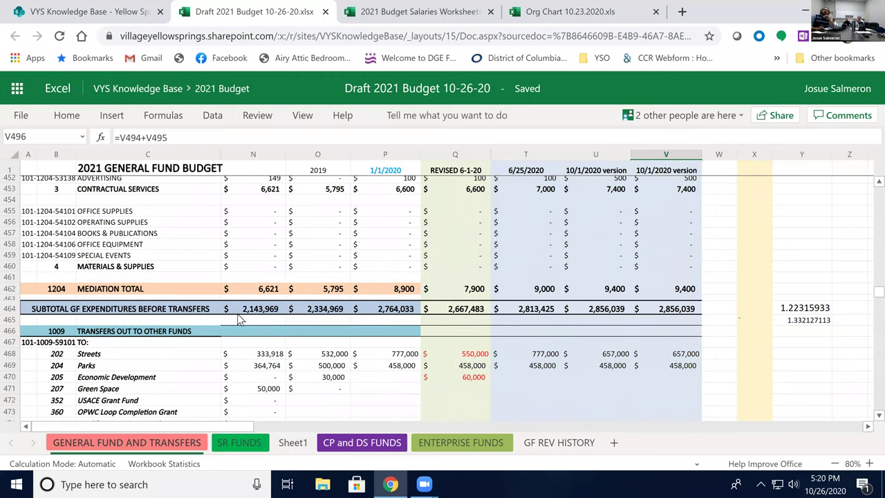
left_click(687, 312)
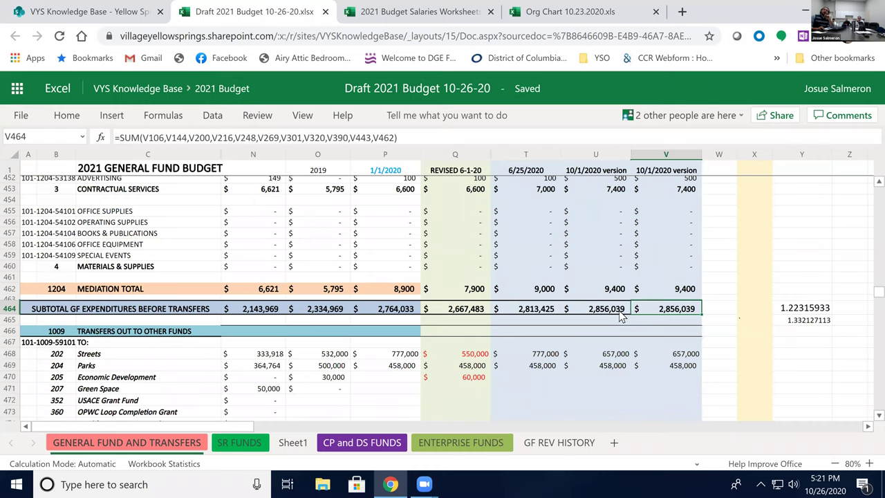
- Go back through the department expenditures to Total General Fund Revenue and select the 1/1/2020 amount in P57
scroll(622, 314, "up", 5)
scroll(620, 317, "up", 15)
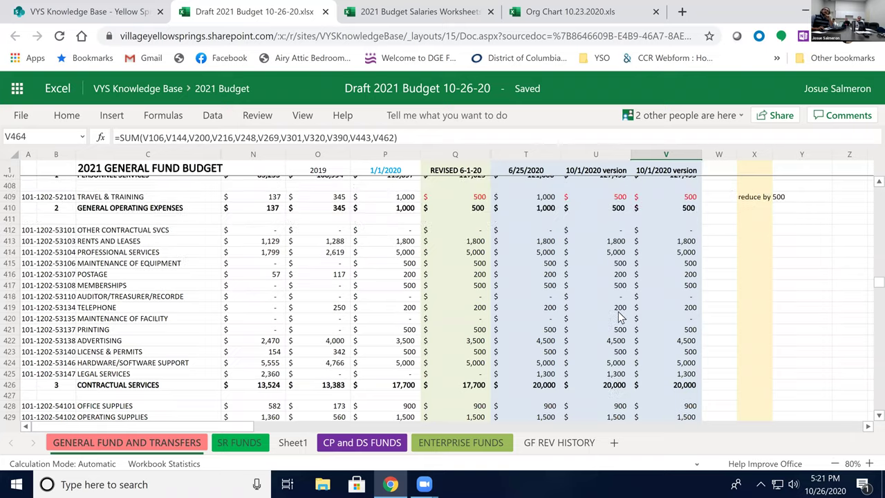
scroll(620, 317, "up", 8)
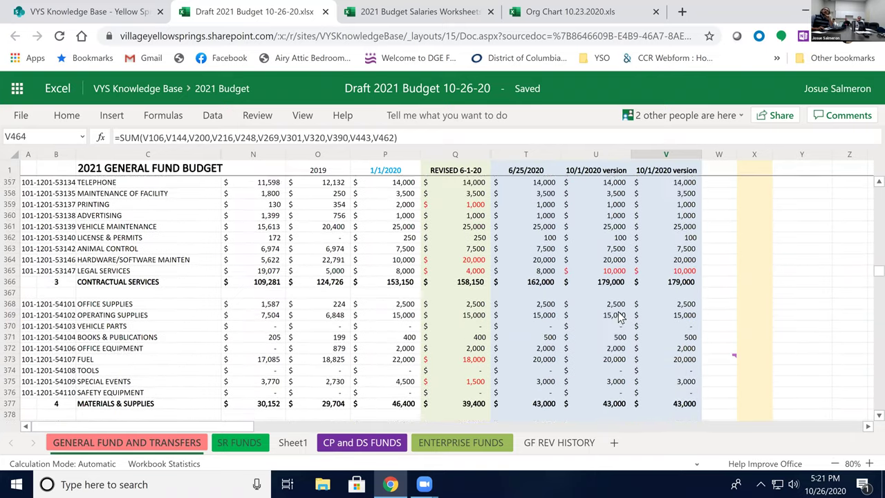
scroll(620, 316, "up", 13)
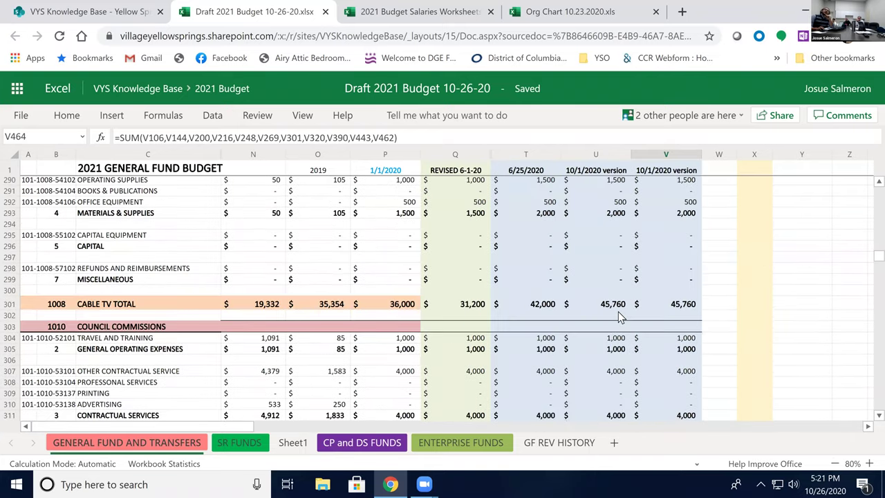
scroll(620, 316, "up", 10)
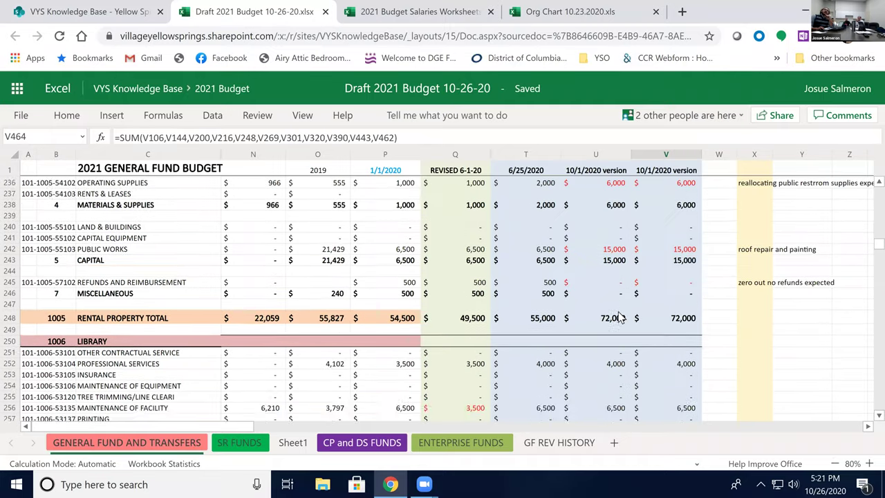
scroll(620, 317, "up", 3)
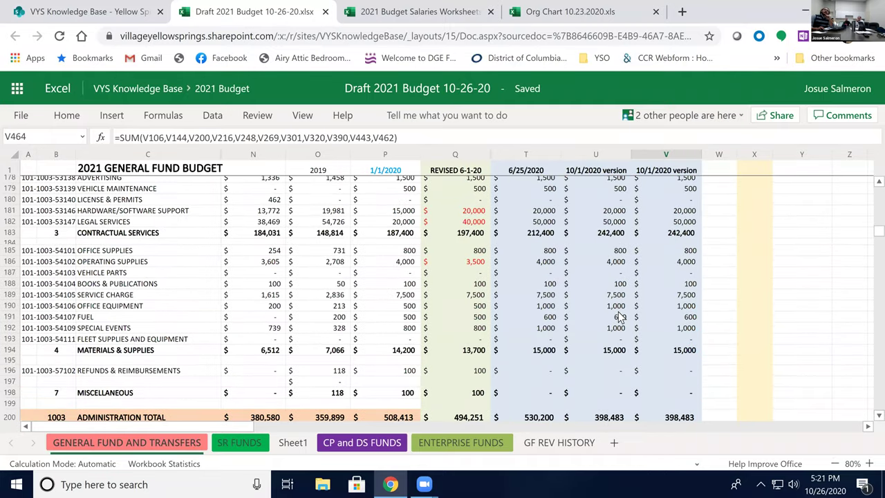
scroll(620, 316, "up", 17)
scroll(620, 317, "down", 7)
scroll(620, 316, "up", 2)
scroll(620, 317, "up", 10)
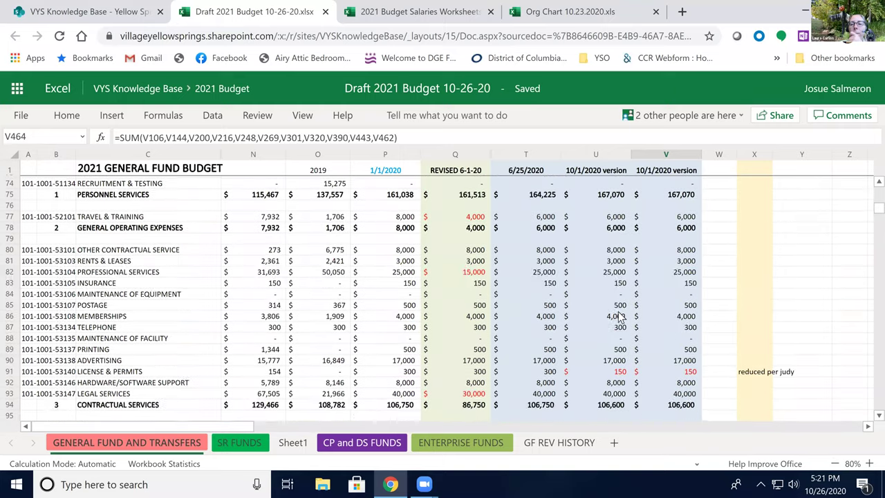
scroll(620, 316, "up", 3)
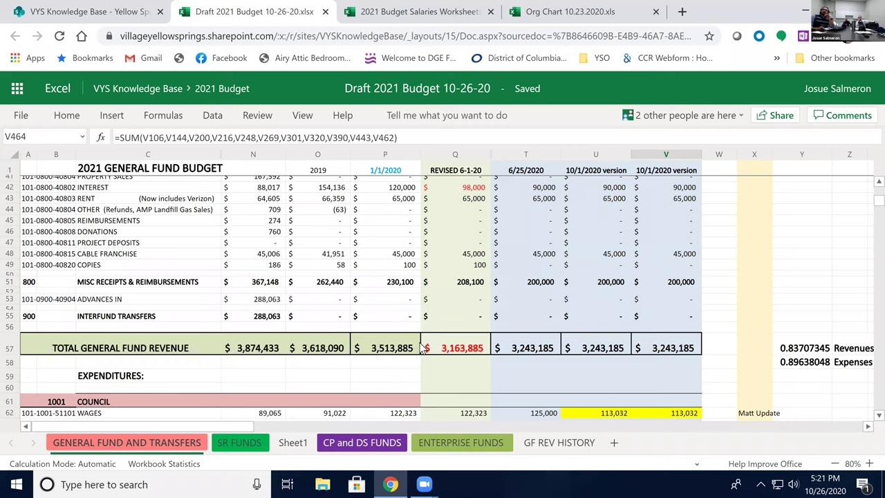
left_click(399, 354)
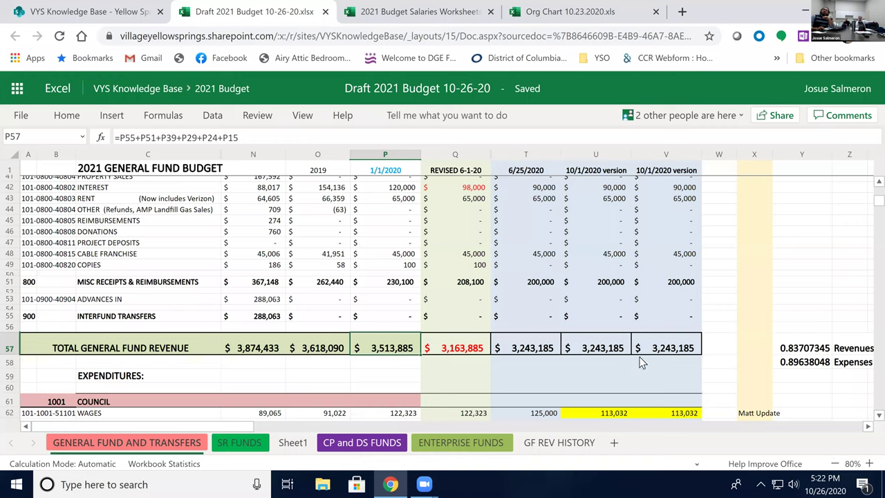
- Go through the department expenditures to the General Fund summary and select the first 10/1/2020 version's after-transfers amount in U492
scroll(611, 355, "down", 12)
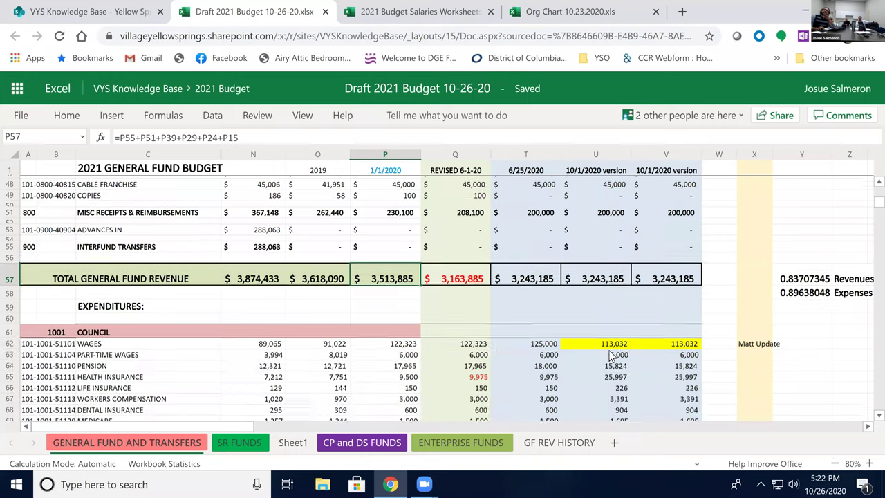
scroll(611, 355, "down", 12)
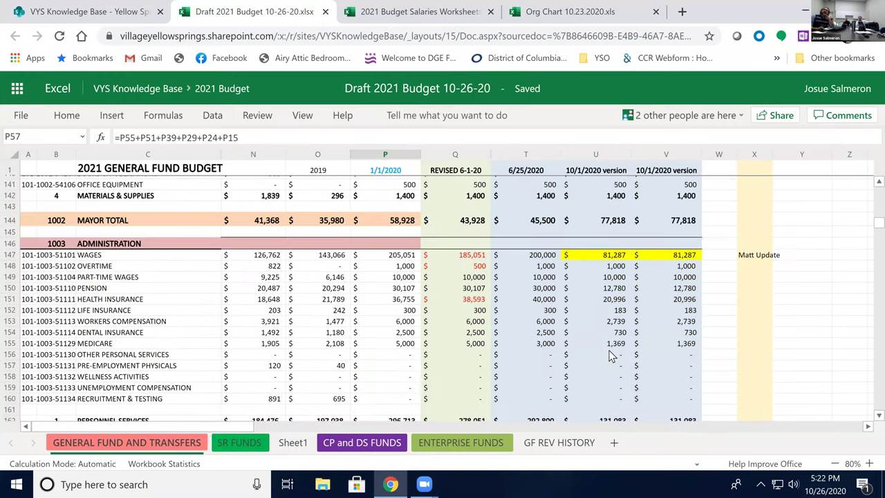
scroll(610, 355, "down", 9)
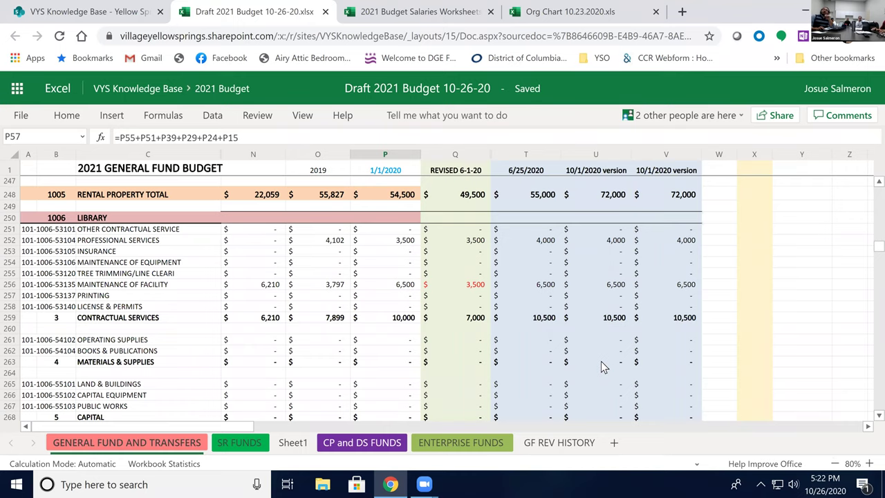
scroll(602, 366, "down", 13)
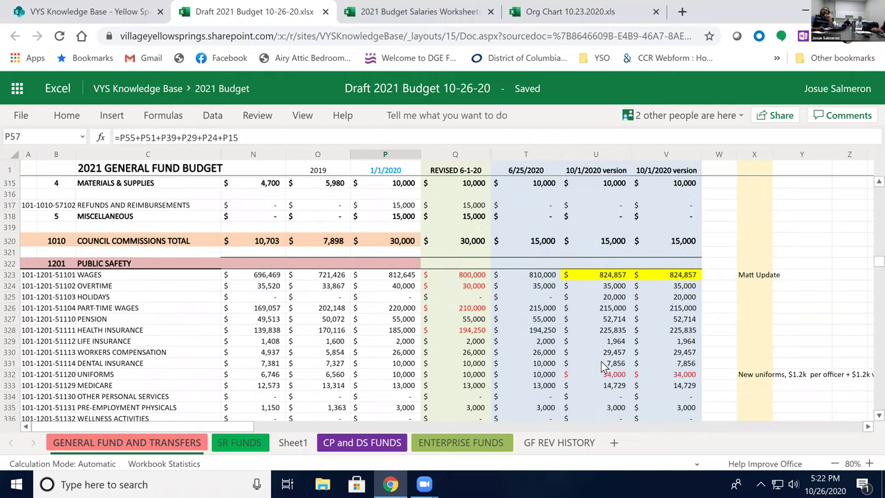
scroll(602, 366, "down", 12)
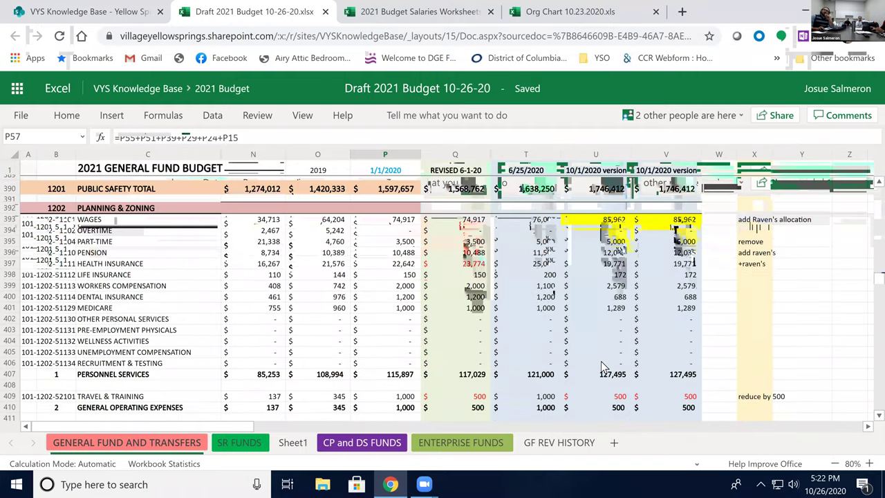
scroll(601, 366, "down", 9)
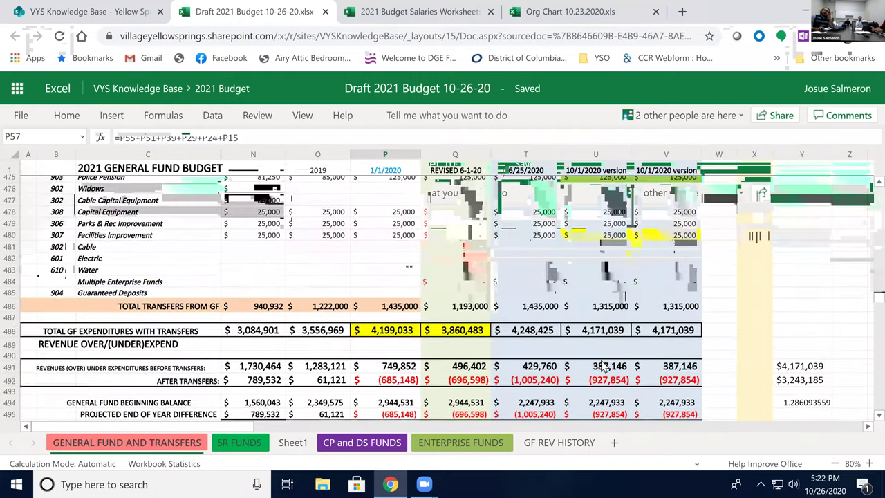
scroll(600, 363, "up", 1)
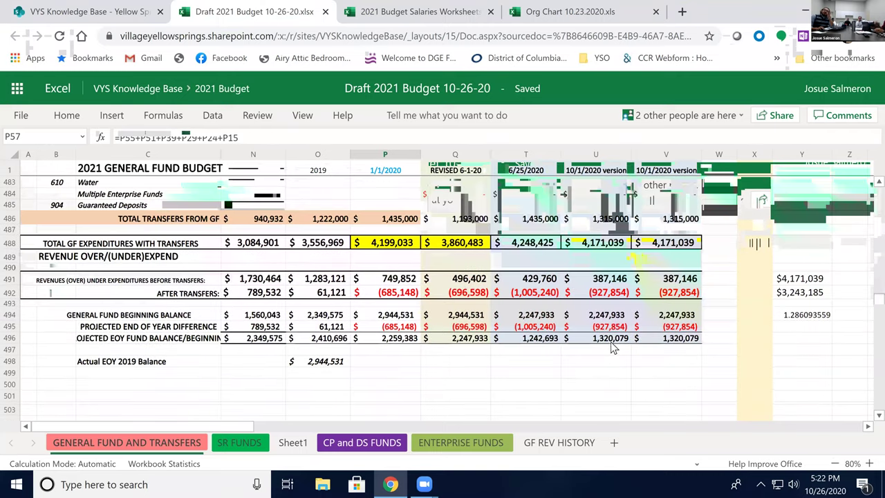
left_click(609, 293)
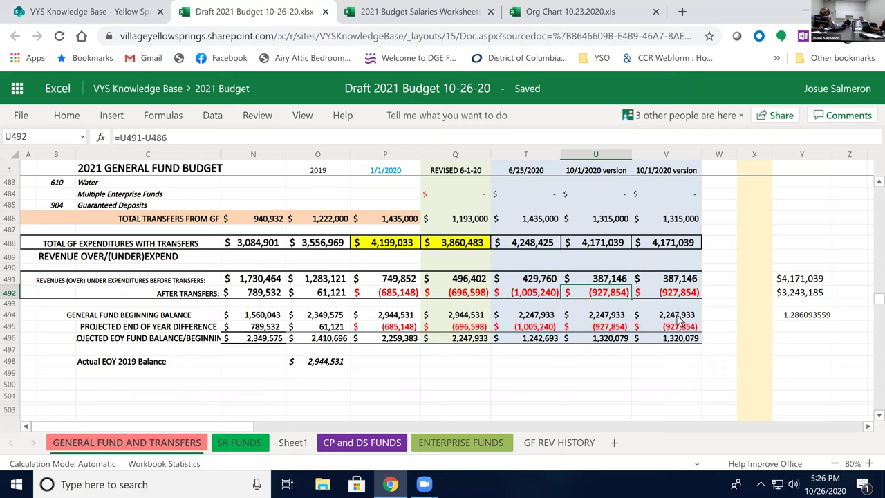
- Review the transfers out to other funds, highlighting the 2019, REVISED 6-1-20 and 2018 actual columns in turn
scroll(673, 342, "up", 2)
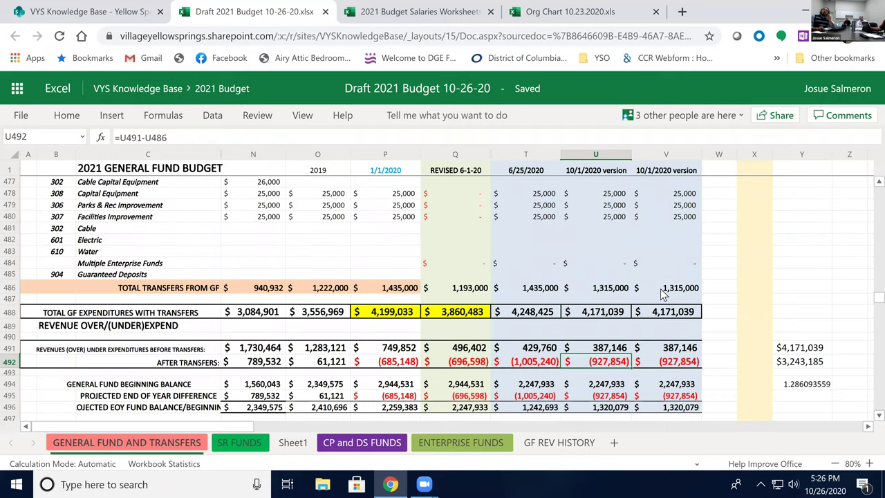
scroll(662, 294, "up", 2)
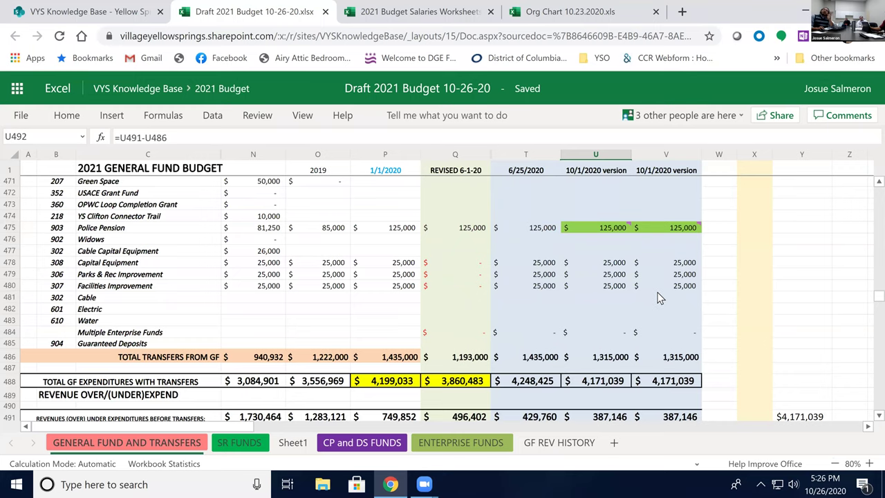
scroll(656, 301, "up", 2)
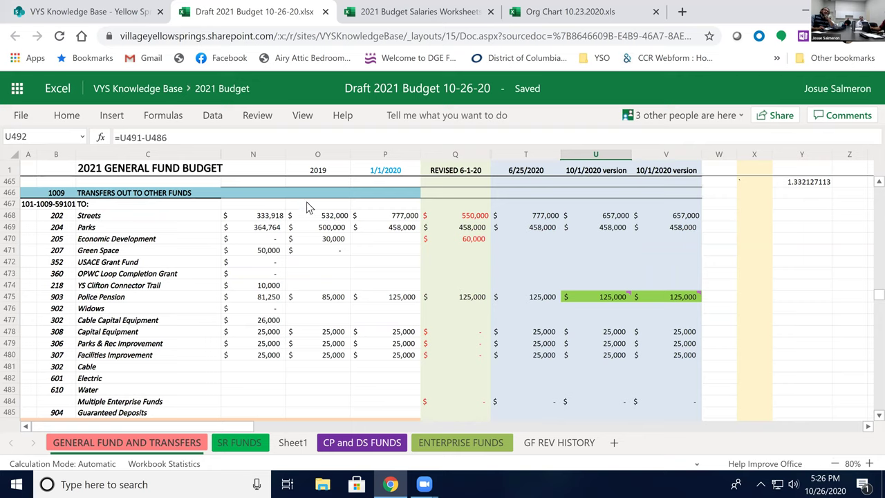
left_click(331, 155)
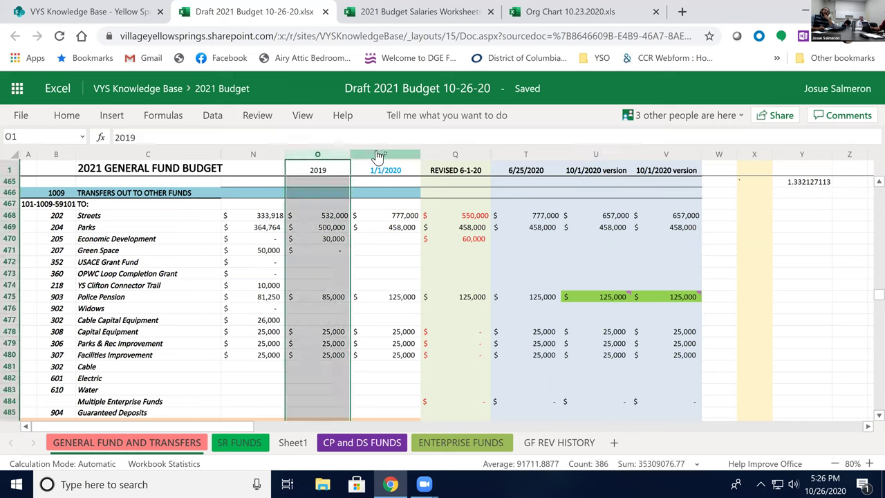
left_click(468, 154)
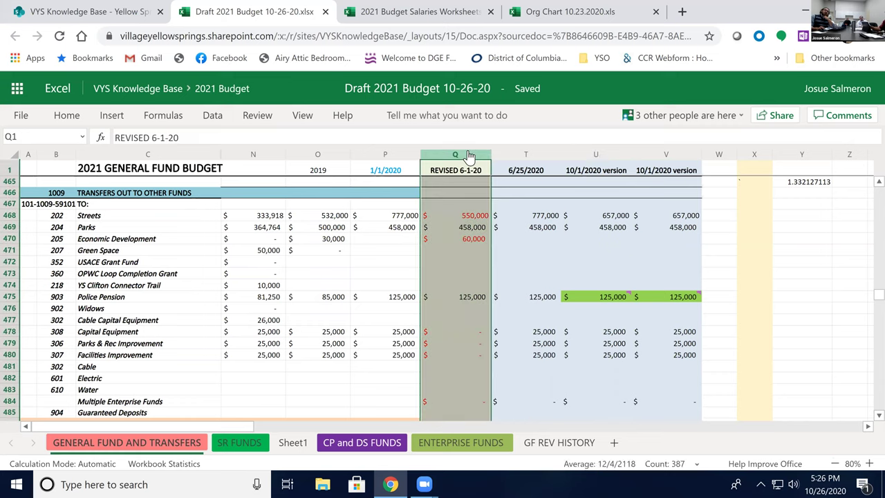
left_click(247, 154)
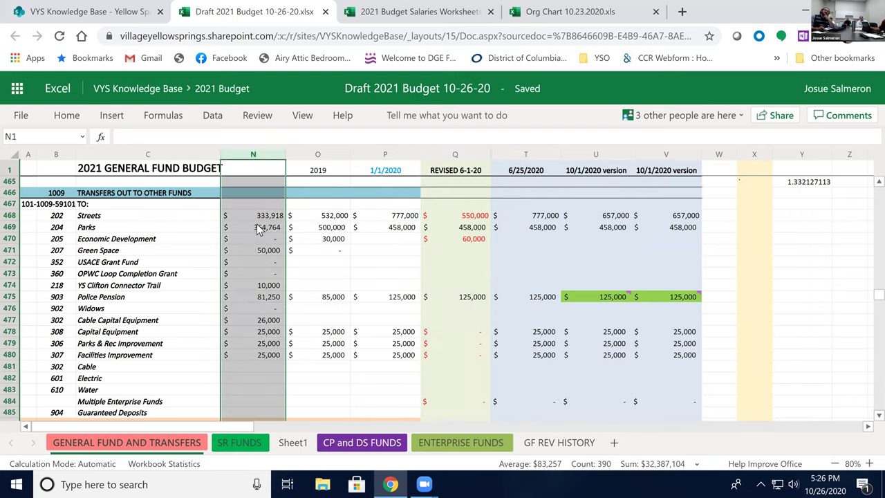
- Compare the total transfers from the General Fund for 2018 in N486 with the council's recommended 2021 budget in V486
scroll(256, 259, "down", 2)
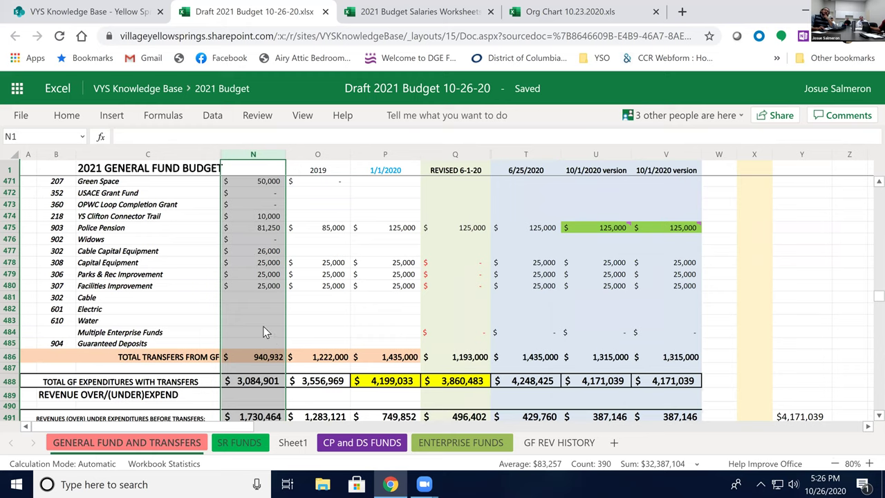
scroll(266, 360, "up", 2)
scroll(265, 368, "down", 2)
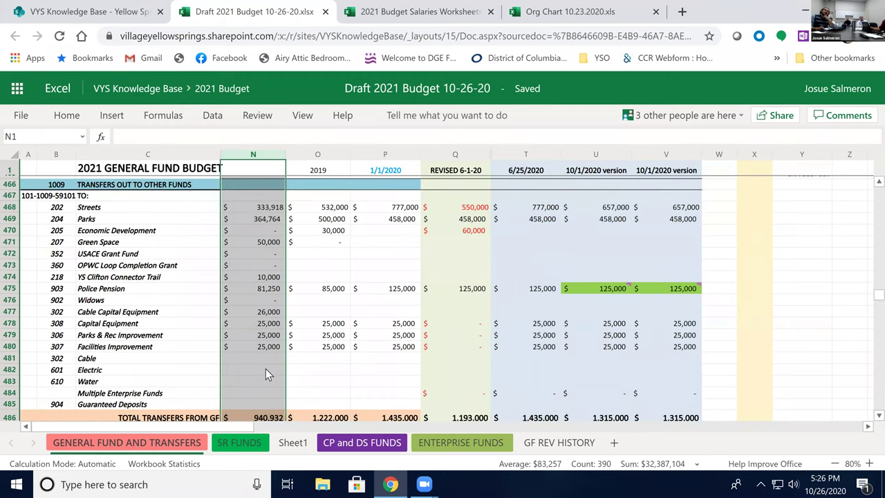
left_click(265, 359)
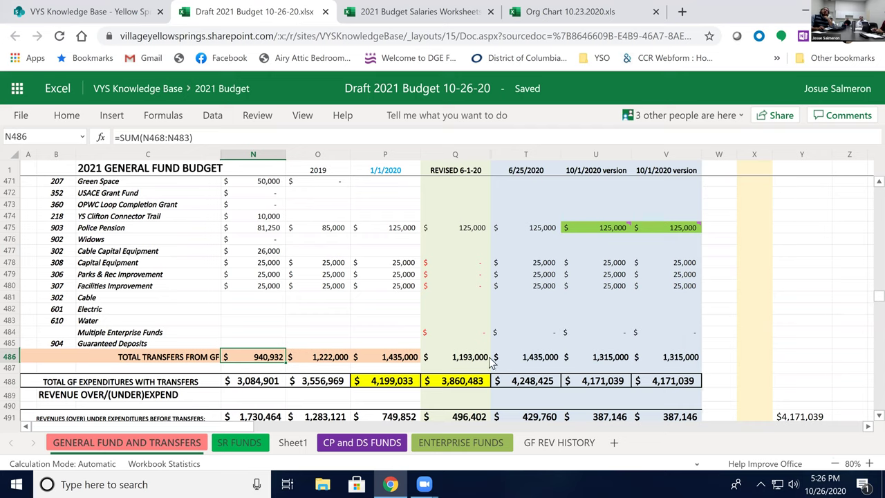
left_click(667, 362)
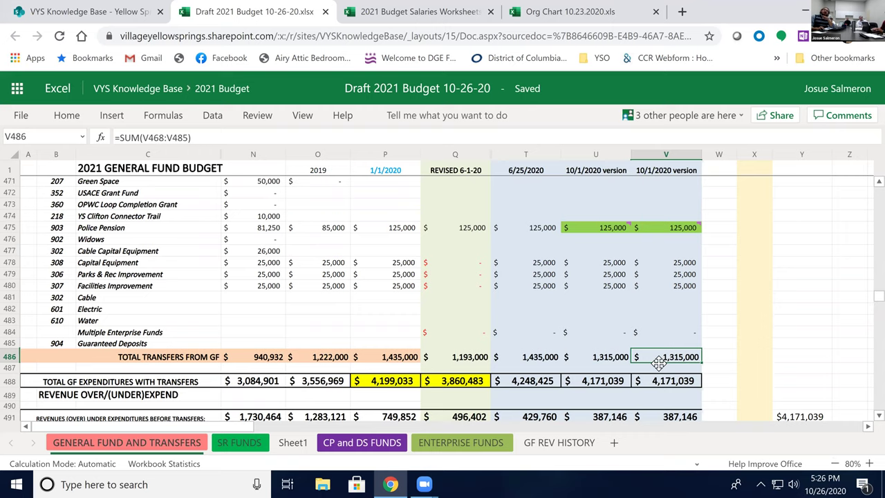
- Recheck the individual fund transfers and select the recommended 2021 budget's revenues over/under expenditures before transfers in V491
scroll(659, 368, "up", 2)
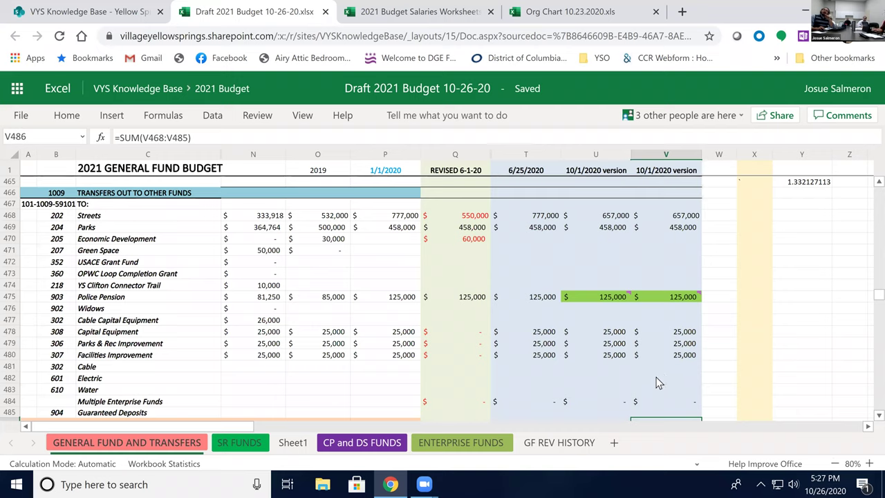
scroll(658, 383, "down", 2)
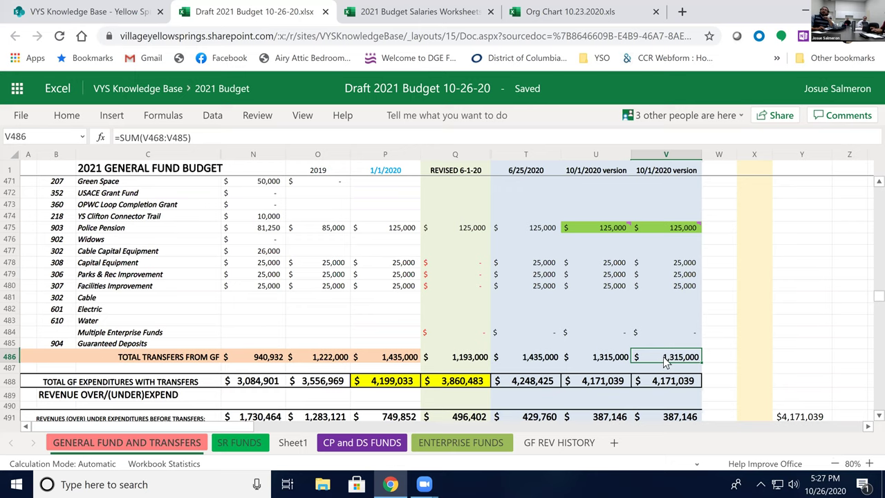
scroll(665, 363, "down", 2)
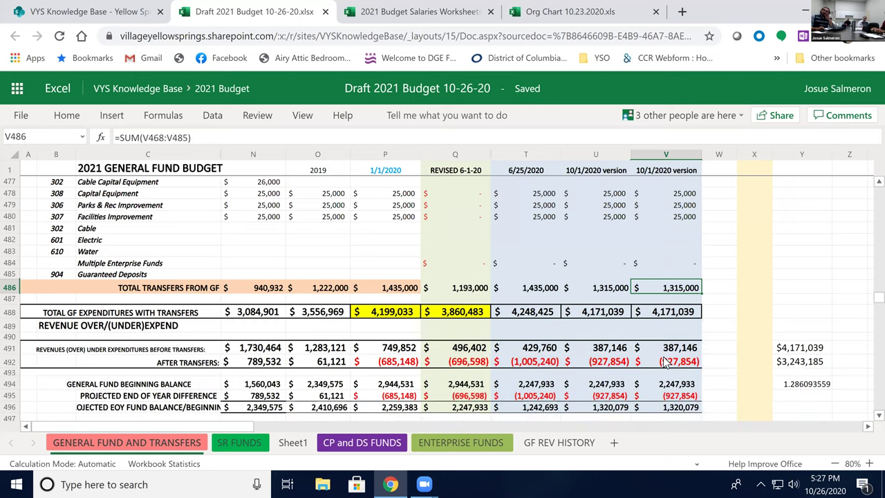
left_click(673, 349)
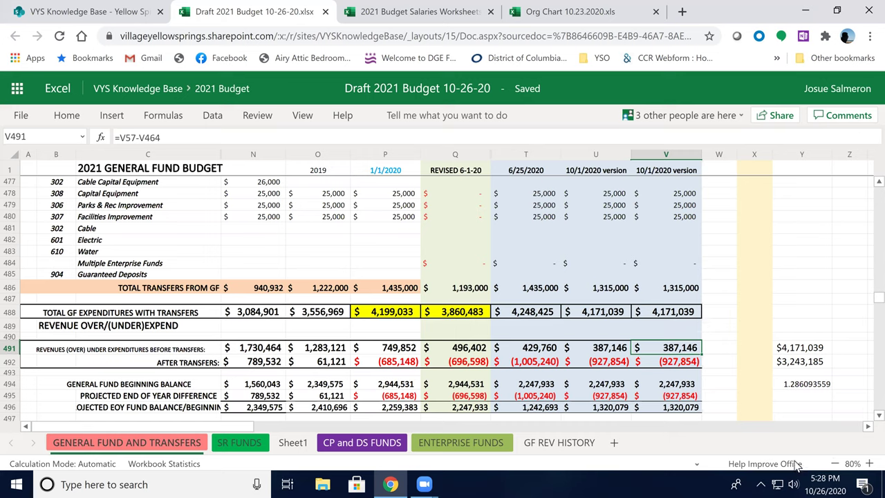
- Look over the transfers and fund balance summary again and select the projected end-of-year fund balance in V496
scroll(666, 363, "up", 4)
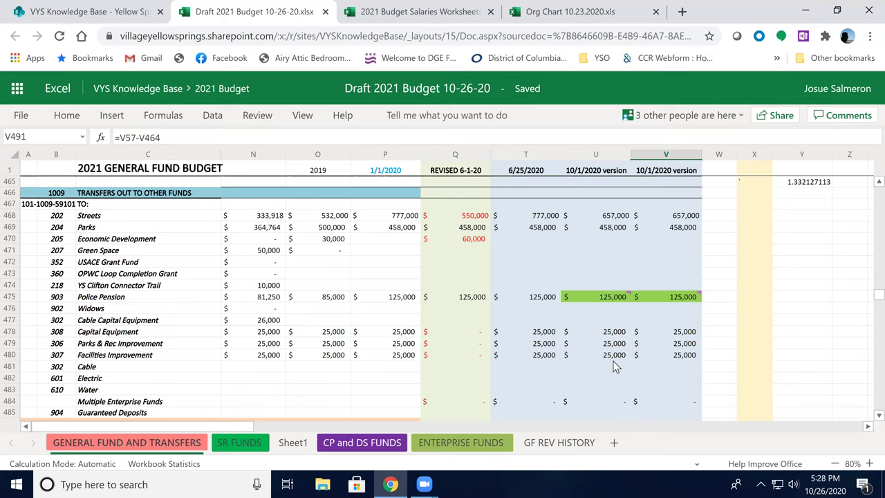
scroll(615, 367, "down", 4)
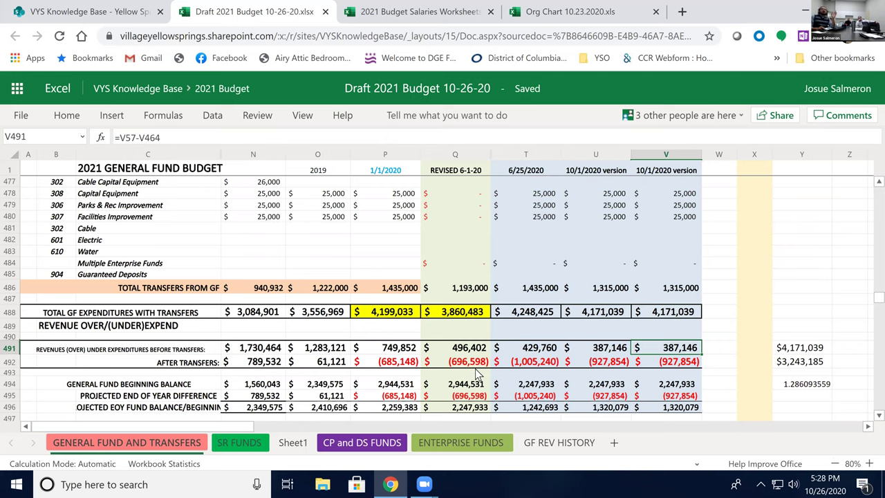
scroll(473, 369, "down", 2)
scroll(474, 369, "up", 2)
left_click(680, 411)
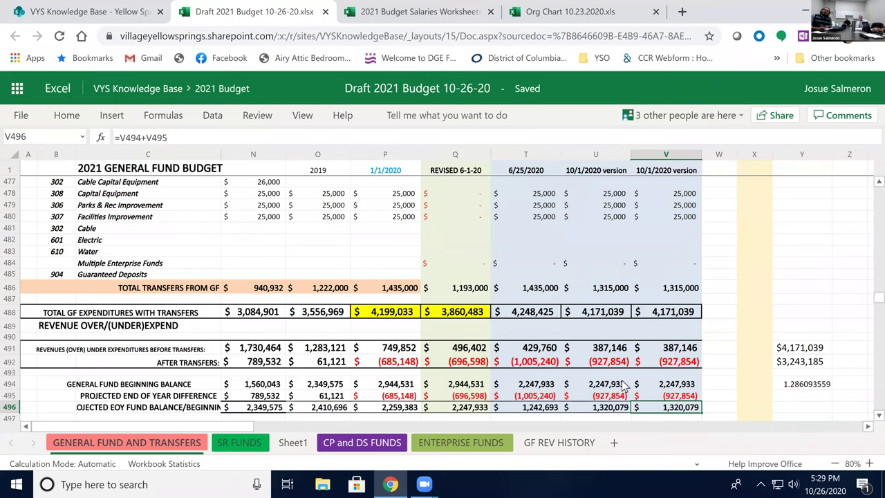
- Go back through the department expenditures from the summary to the General Fund revenue lines and column headings in the first rows
scroll(608, 388, "up", 10)
scroll(598, 391, "up", 20)
scroll(600, 387, "up", 13)
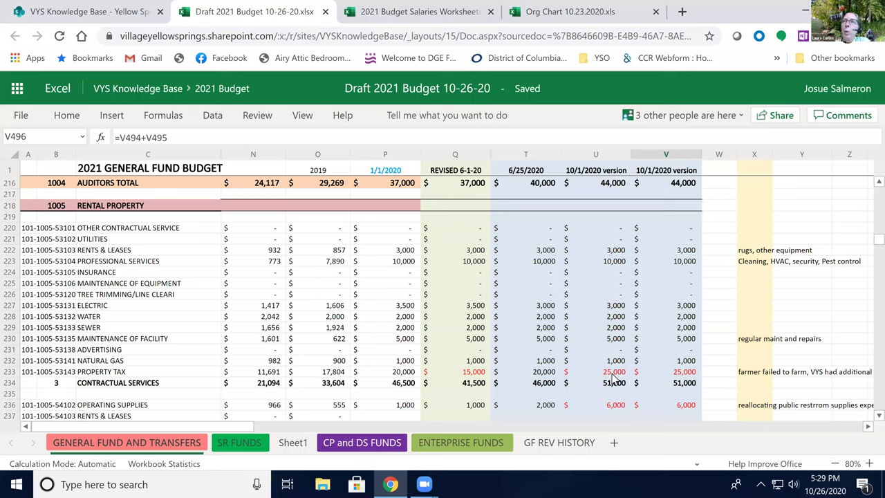
scroll(612, 376, "up", 8)
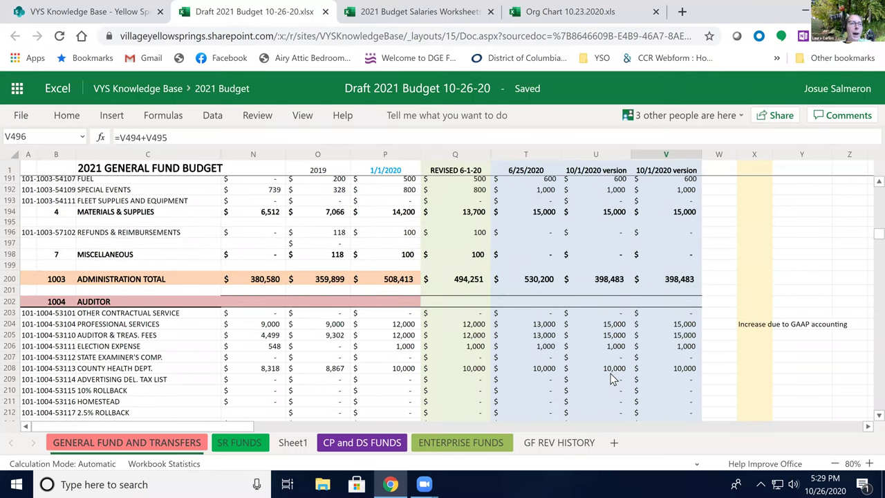
scroll(612, 380, "up", 2)
scroll(611, 378, "up", 2)
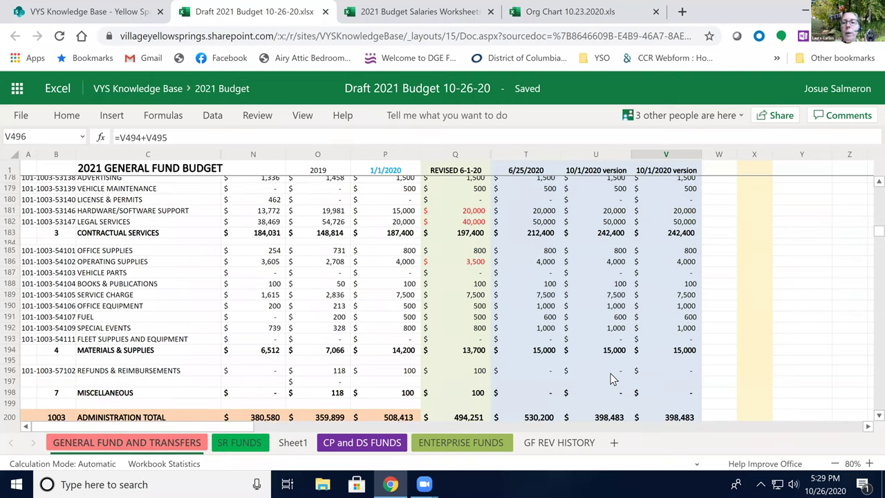
scroll(611, 378, "up", 10)
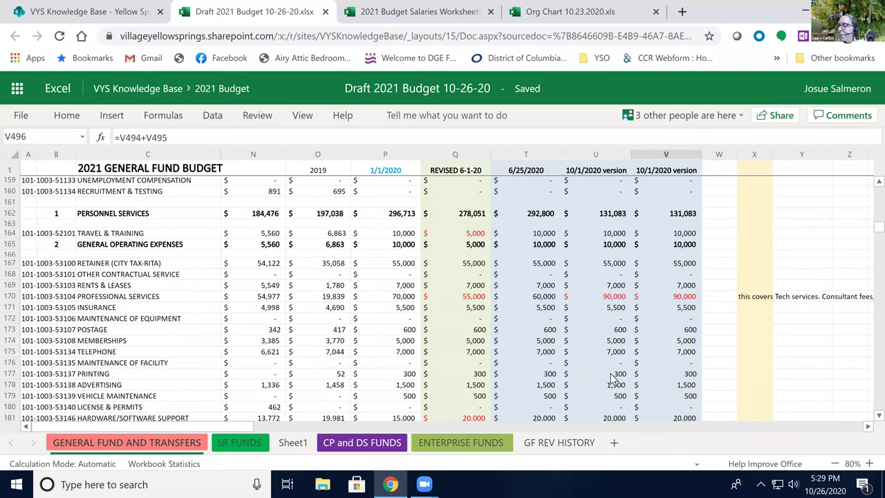
scroll(615, 338, "up", 10)
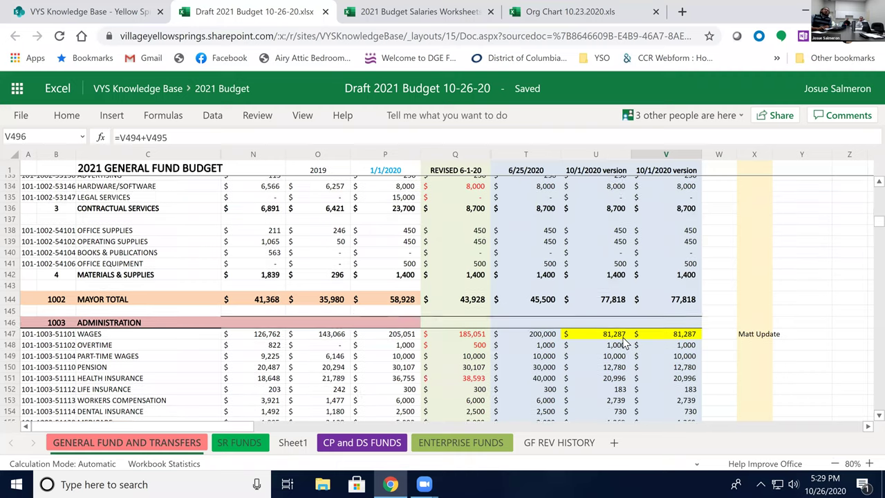
scroll(607, 336, "up", 10)
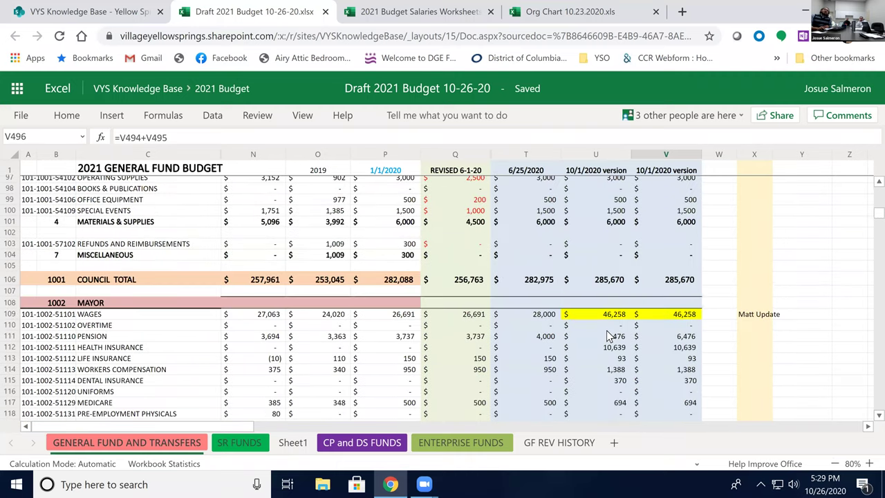
scroll(598, 340, "up", 4)
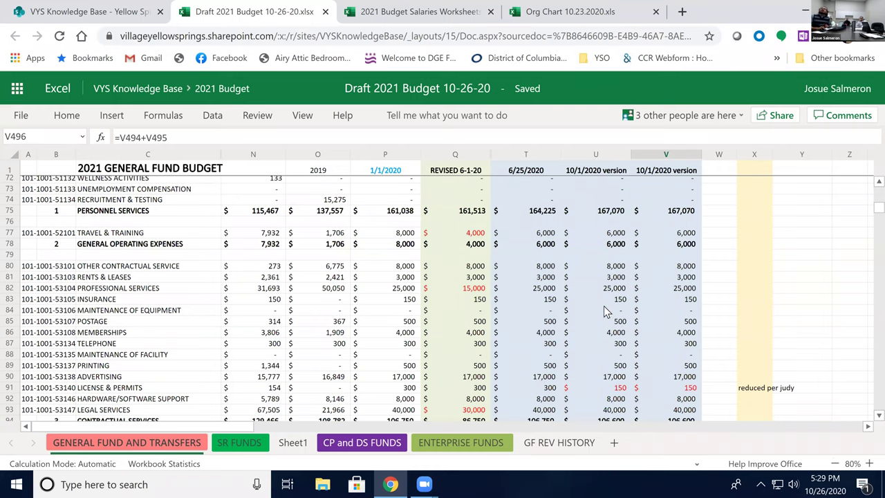
scroll(572, 335, "up", 15)
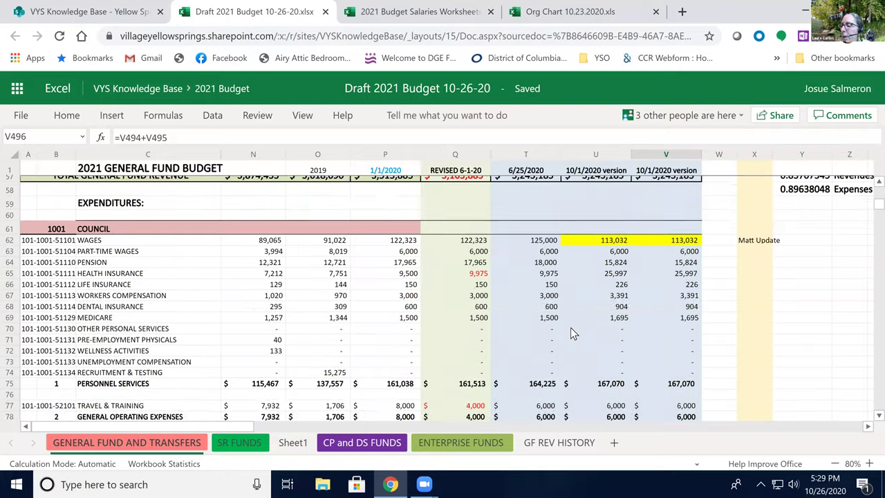
scroll(570, 327, "up", 9)
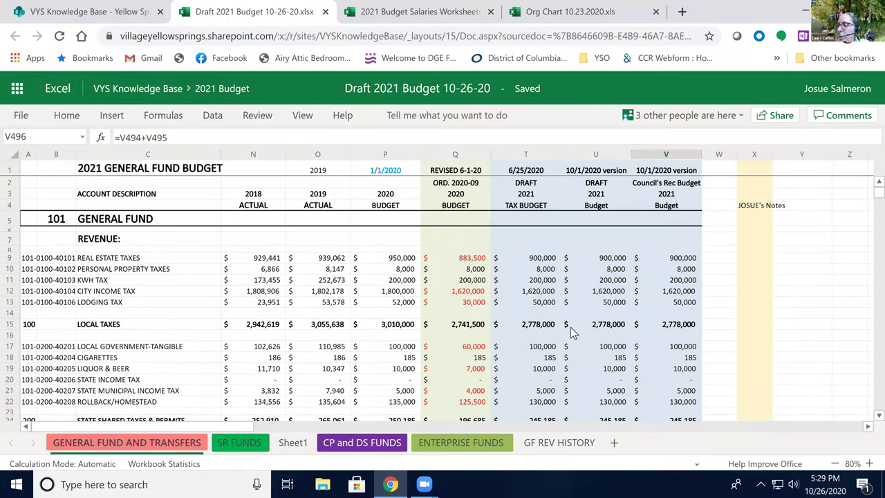
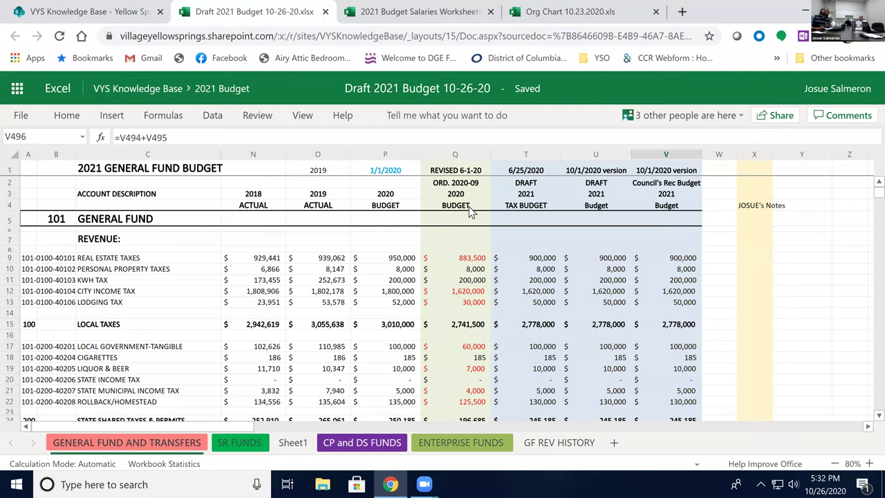
- Leave the audit PDF for the 2021 Budget folder in SharePoint and open the Statement of Cash Position workbook
key("ctrl+shift+Tab")
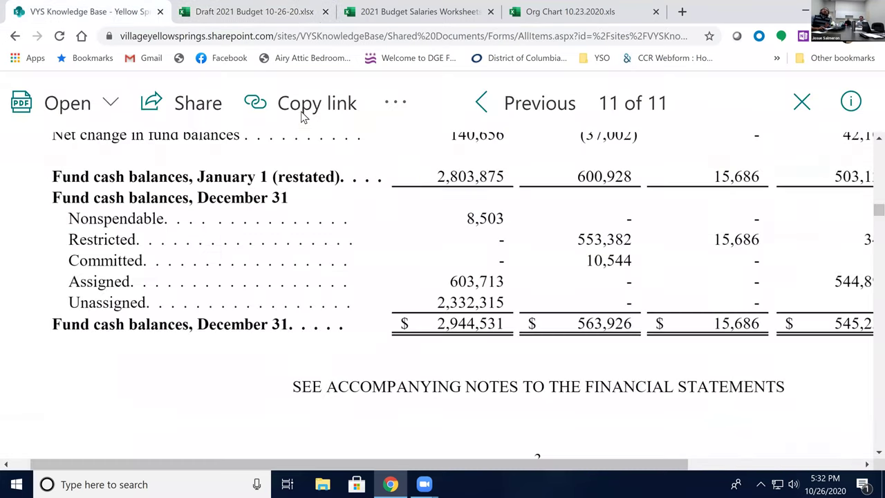
left_click(141, 181)
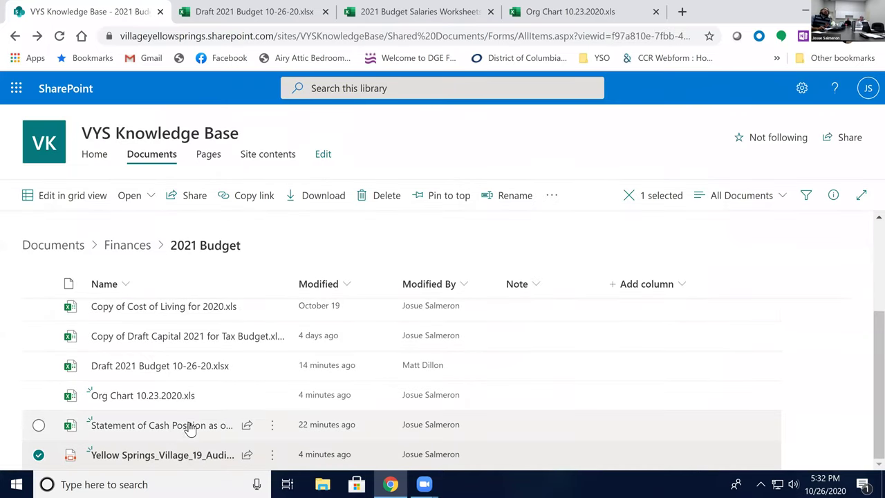
left_click(197, 423)
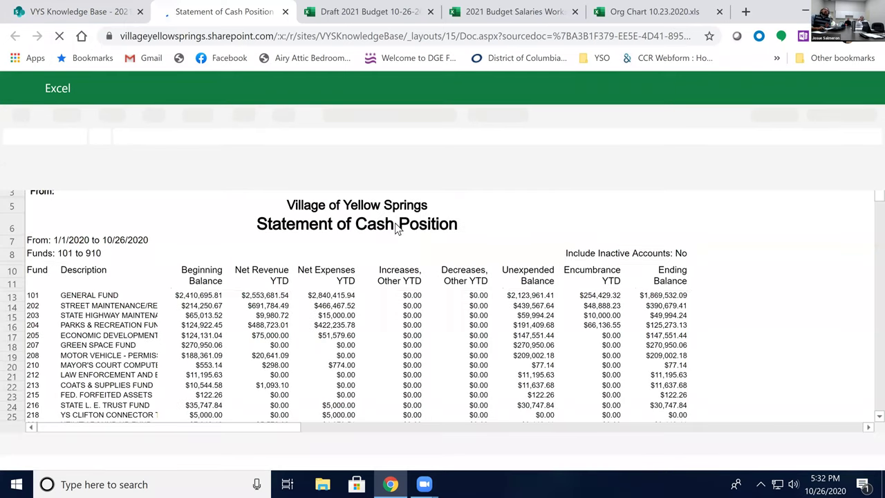
- Go through the fund list to the Grand Total row and select the total ending balance in U56
scroll(329, 319, "down", 1)
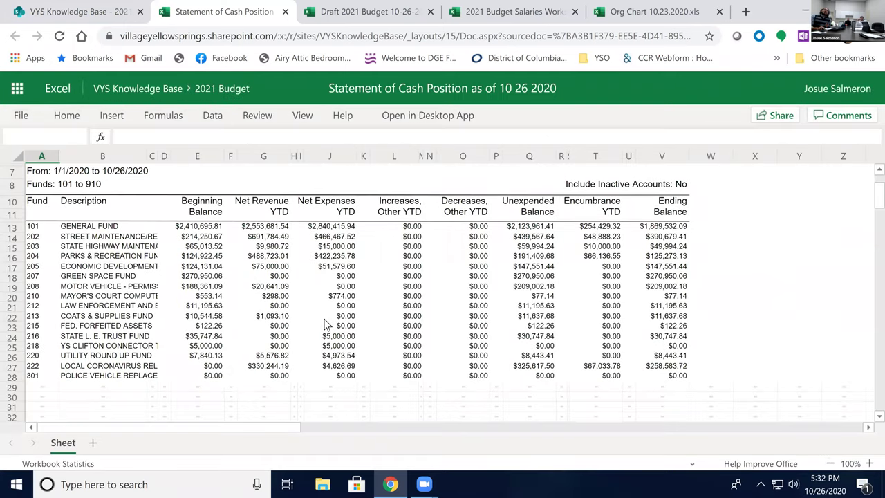
scroll(330, 317, "down", 7)
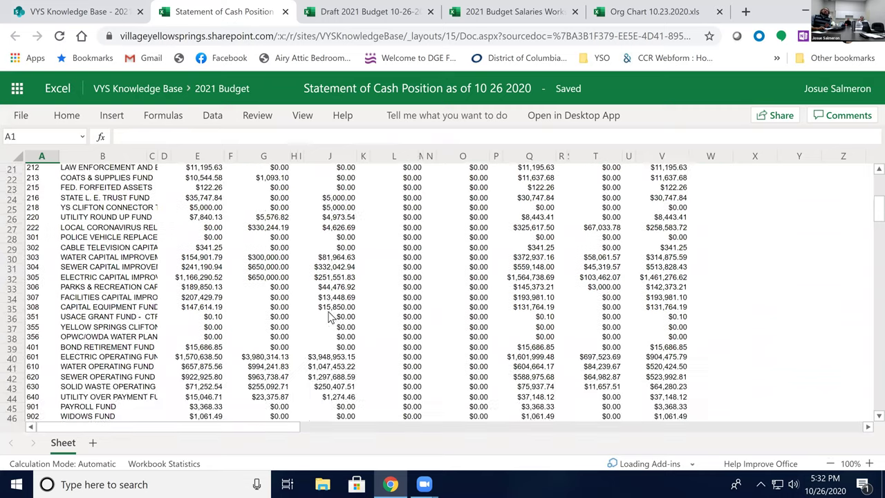
scroll(638, 274, "down", 2)
scroll(624, 308, "down", 8)
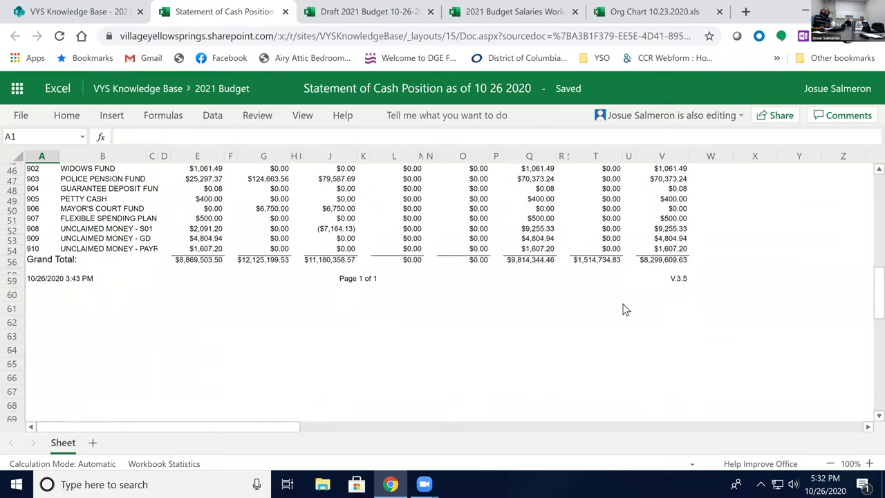
scroll(624, 309, "up", 3)
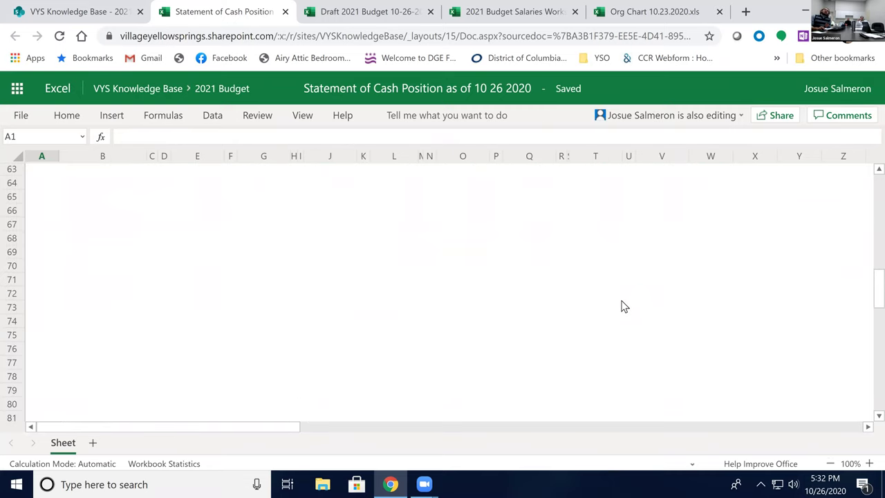
scroll(624, 307, "up", 5)
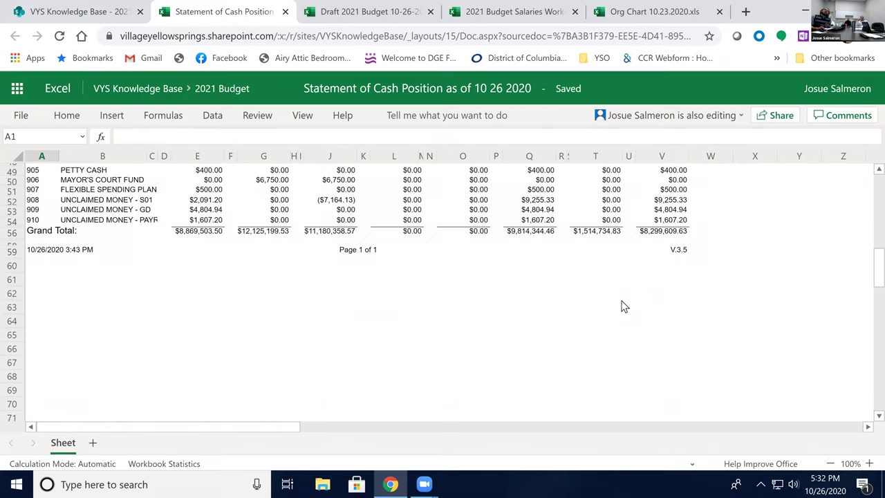
left_click(651, 234)
scroll(632, 277, "up", 4)
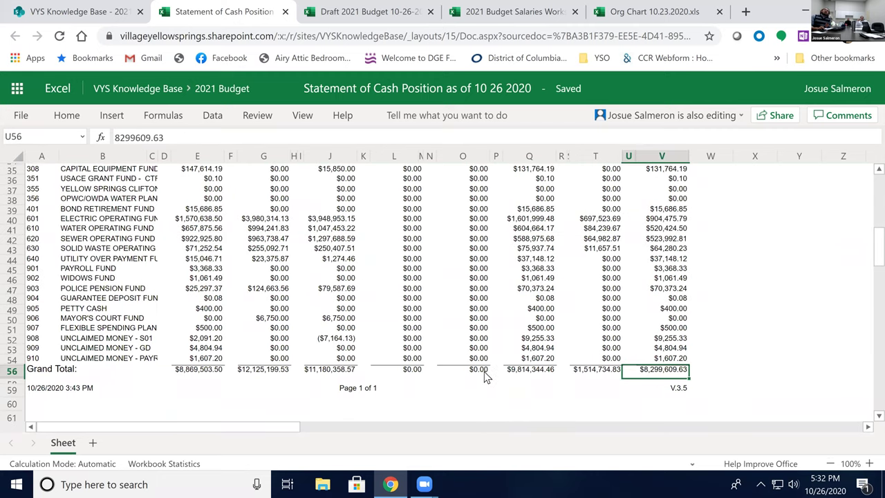
- Review the beginning balances of the individual funds from the General Fund through the Grand Total row
scroll(443, 360, "up", 7)
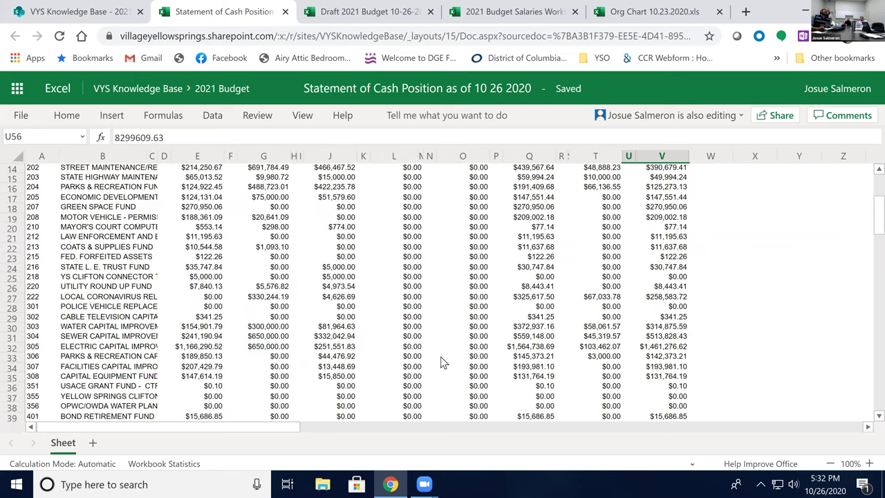
scroll(442, 362, "up", 5)
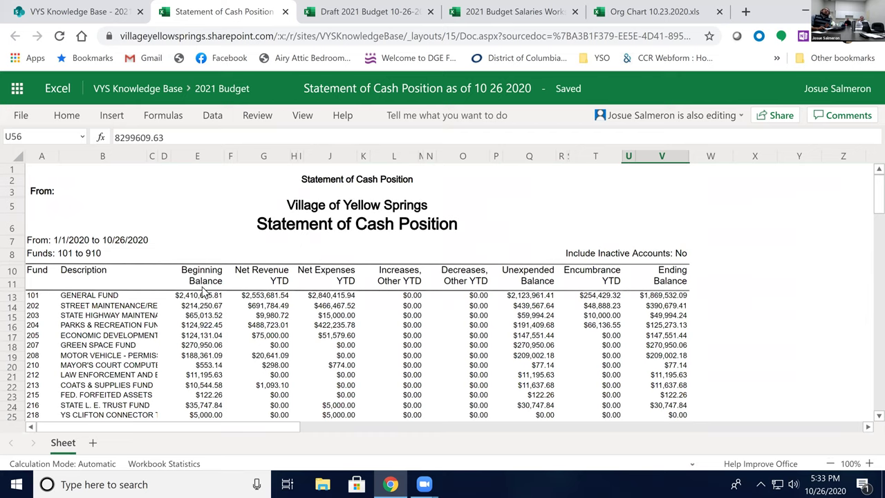
scroll(204, 293, "down", 6)
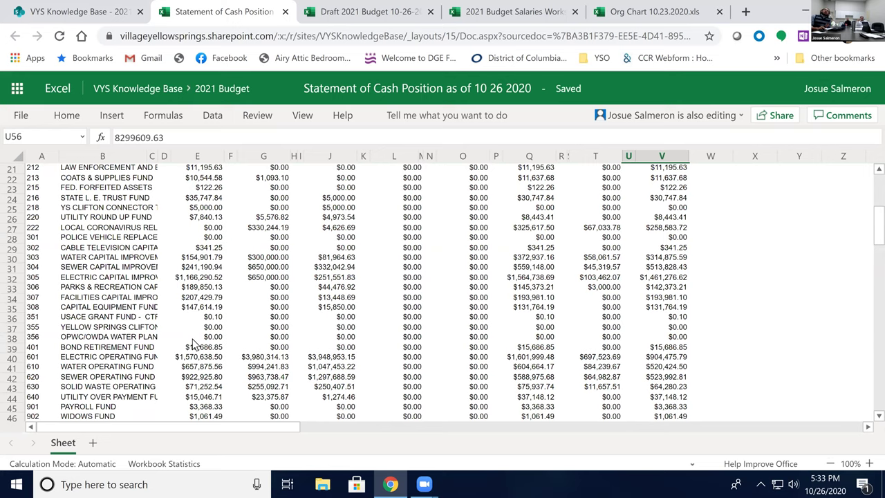
scroll(195, 344, "up", 2)
scroll(195, 343, "down", 8)
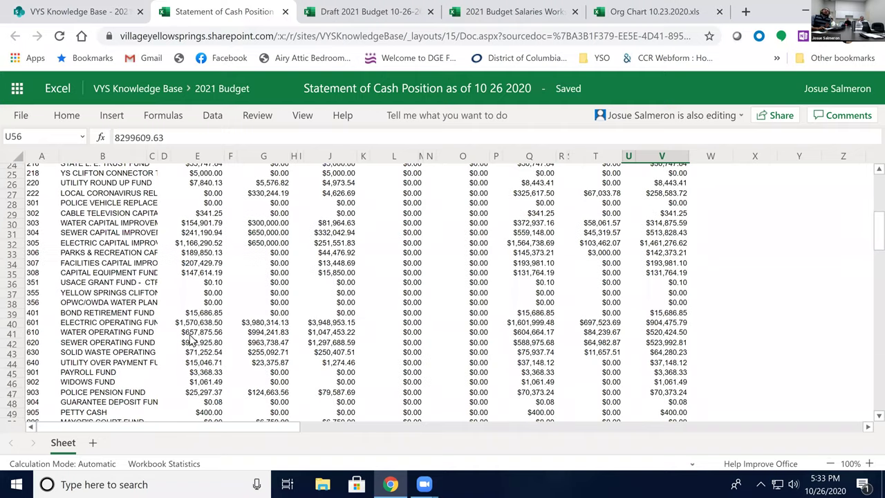
scroll(195, 338, "up", 2)
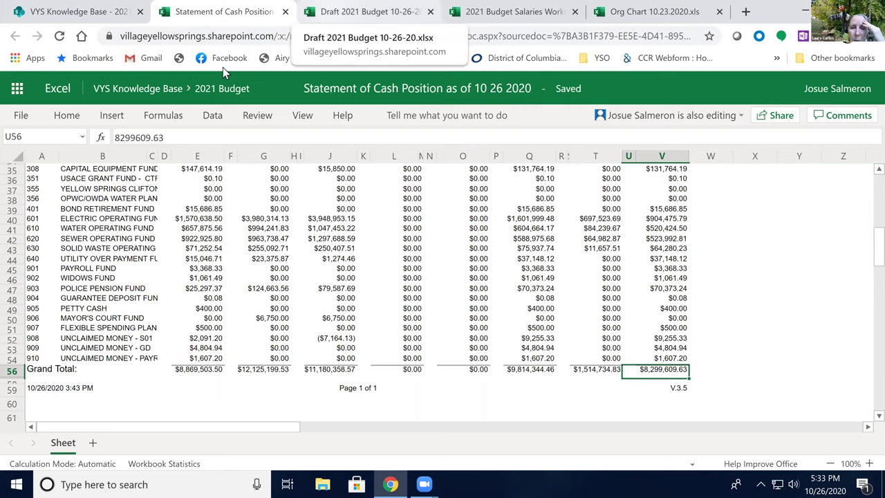
- Switch back to the Draft 2021 Budget workbook and look over the first General Fund revenue lines
left_click(366, 12)
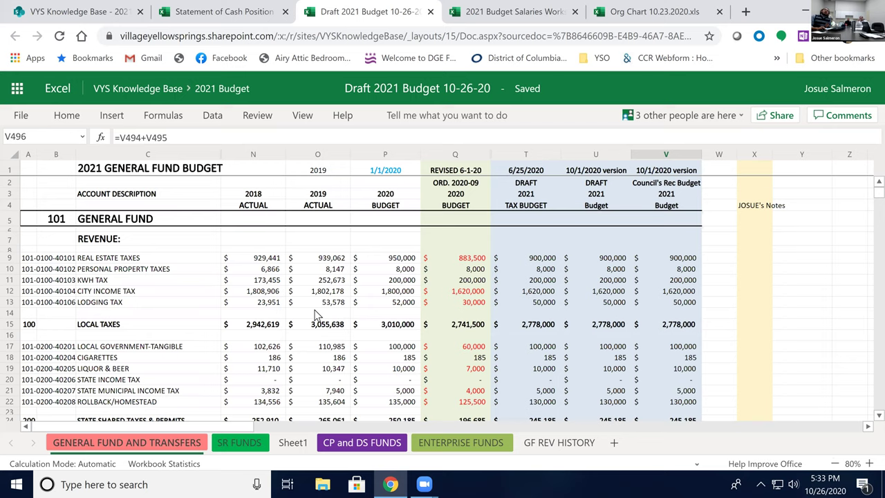
scroll(316, 313, "down", 3)
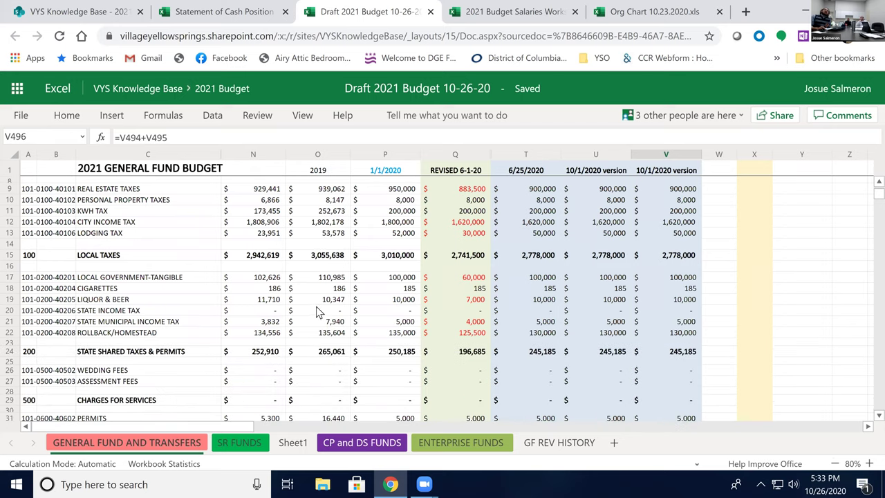
scroll(317, 311, "up", 1)
scroll(318, 311, "up", 2)
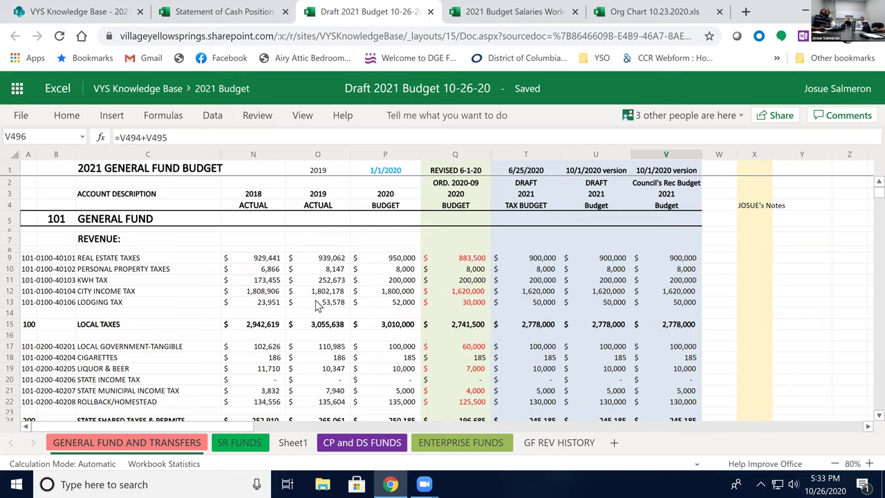
- Go past the Council and Mayor expenditures to Administration and select the 1/1/2020 budget for wages in P147
scroll(315, 303, "down", 2)
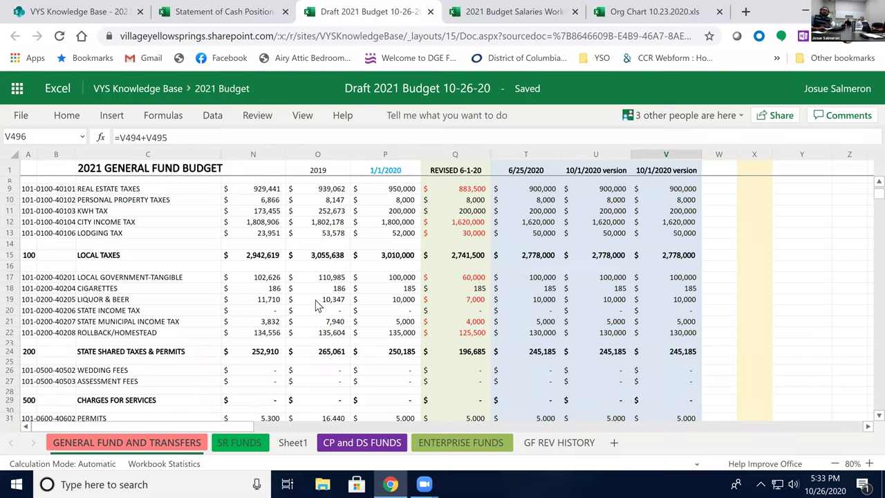
scroll(315, 304, "down", 9)
scroll(315, 306, "down", 3)
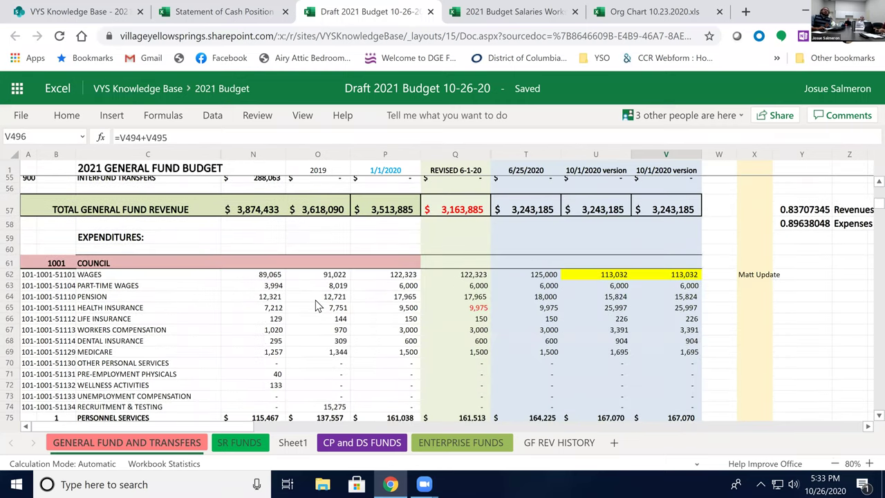
scroll(315, 306, "down", 8)
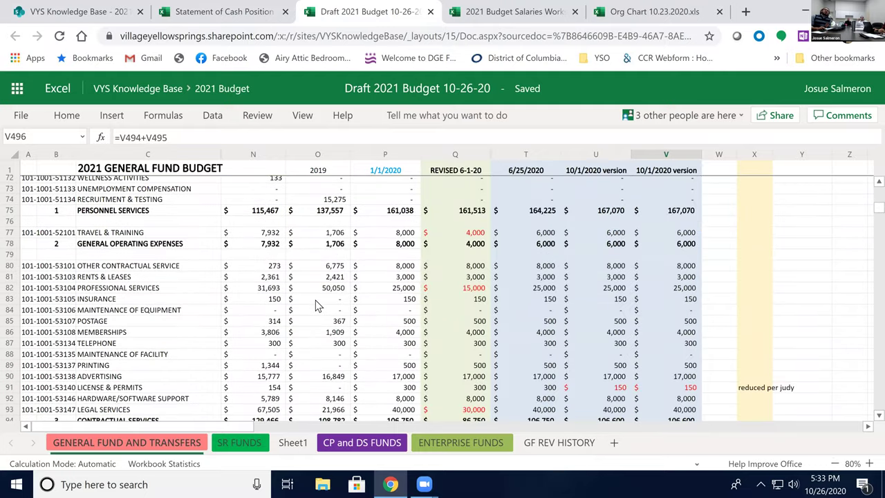
scroll(314, 304, "down", 6)
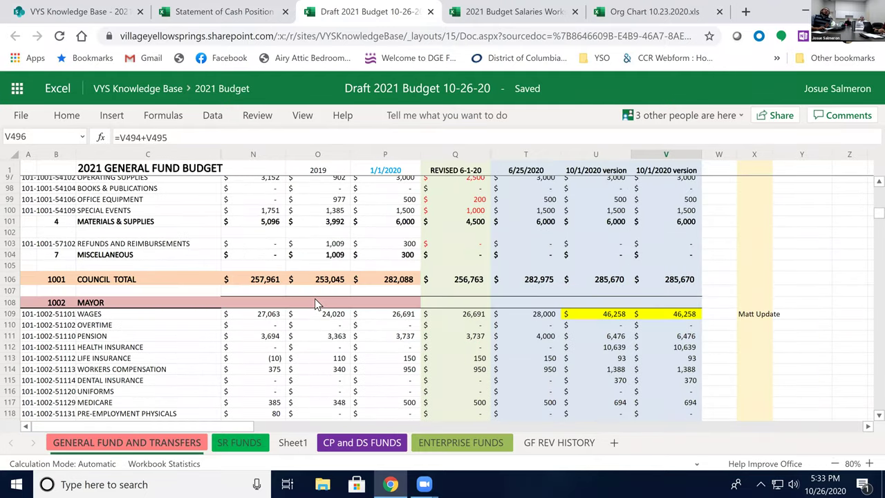
scroll(314, 304, "down", 8)
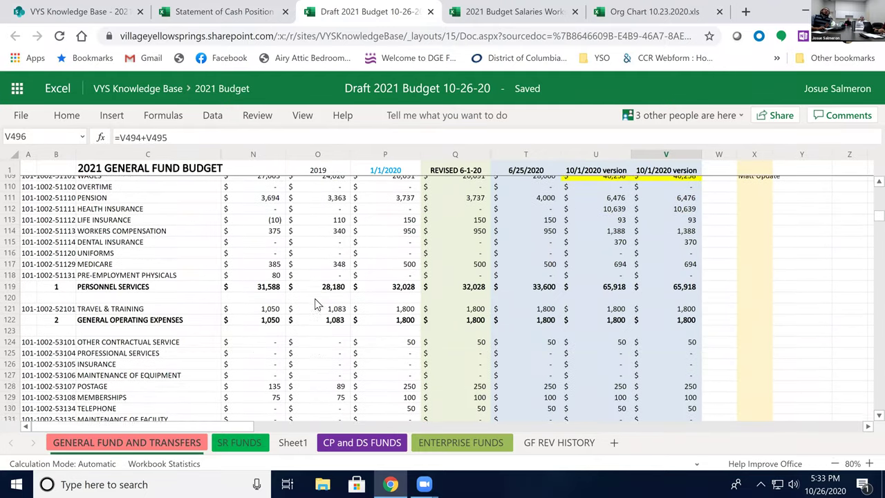
scroll(315, 304, "down", 4)
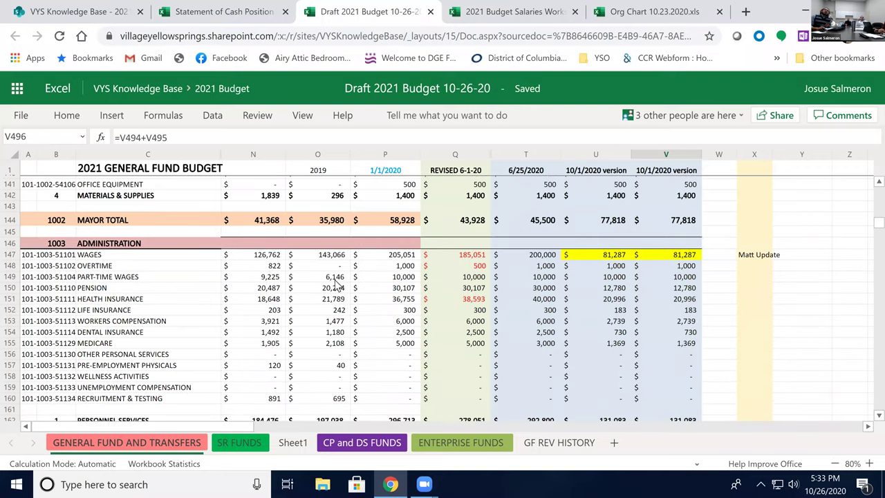
left_click(401, 256)
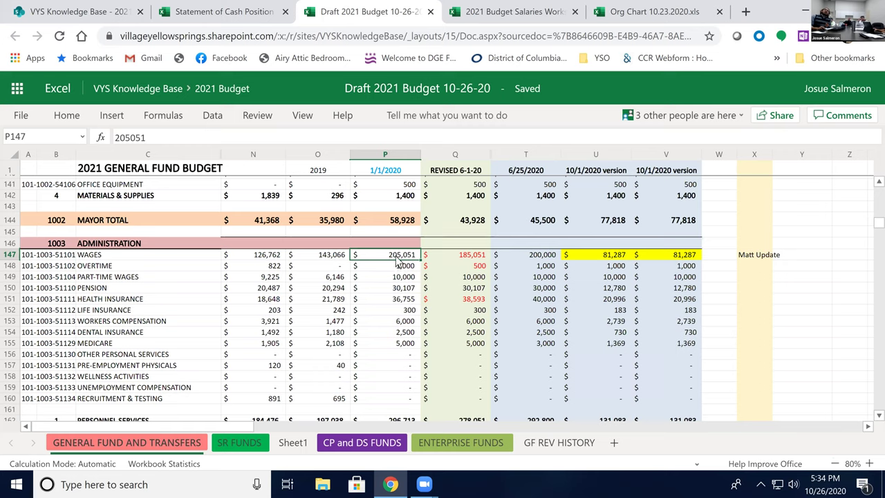
- Compare the Administration wages in the draft 2021 budget in U147 with the council's recommended budget in V147
left_click(602, 256)
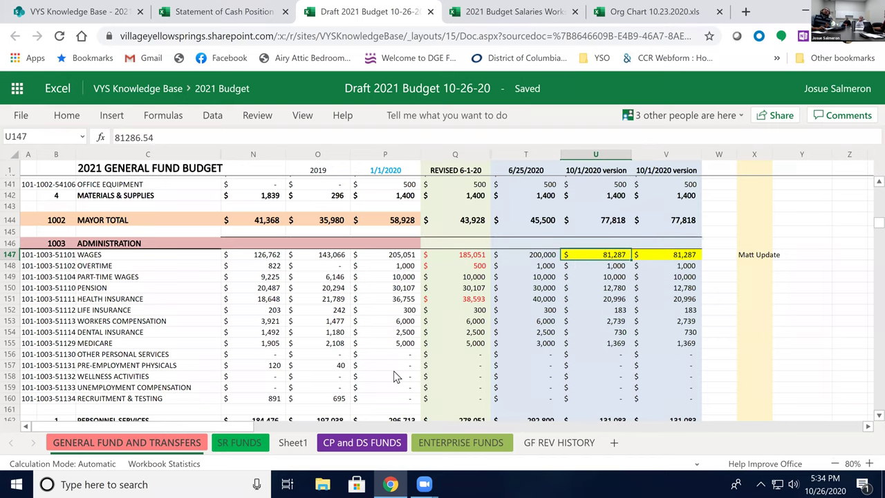
scroll(233, 427, "right", 2)
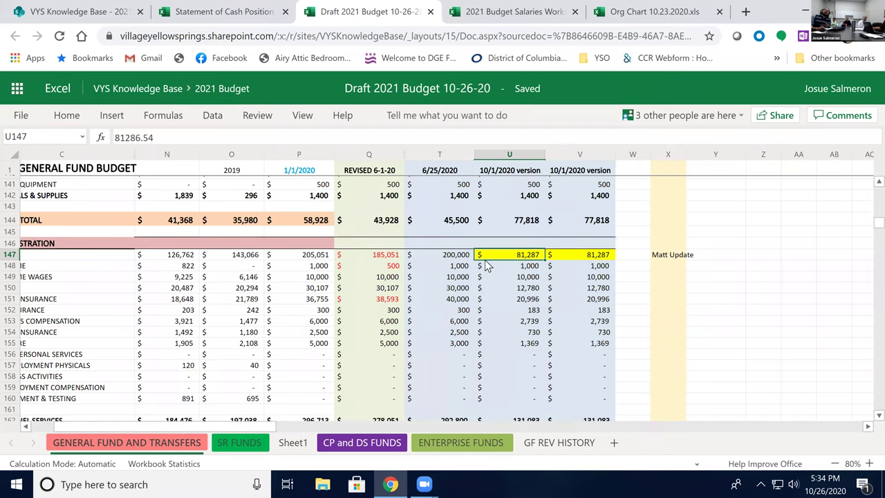
left_click(573, 255)
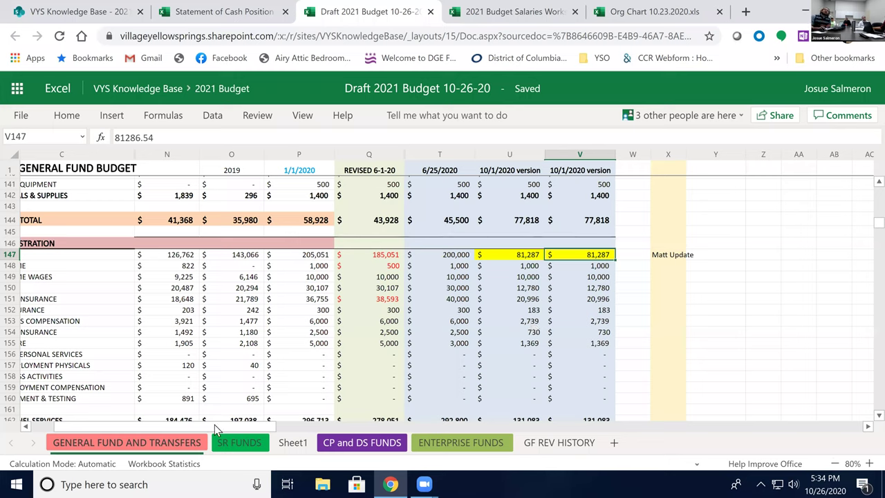
left_click_drag(213, 426, 196, 425)
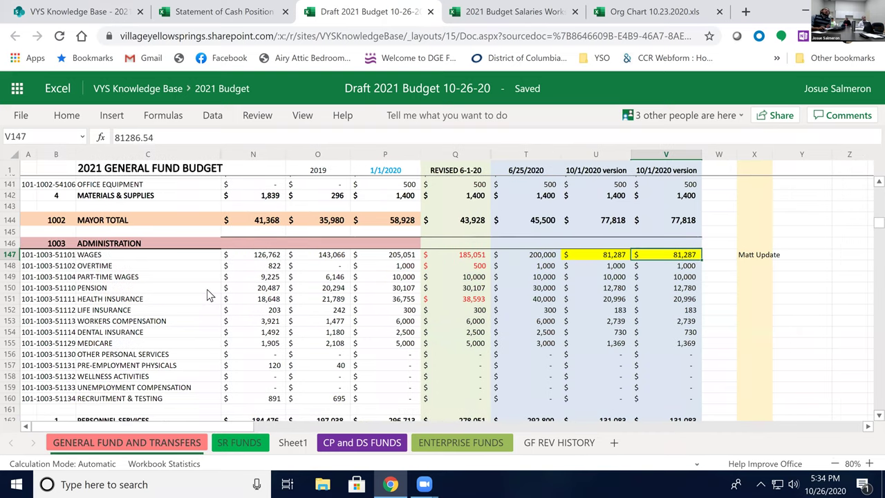
- Go back to the Council expenditures and examine the highlighted 2021 wages in row 62
scroll(206, 295, "up", 15)
scroll(209, 299, "up", 10)
scroll(209, 300, "up", 3)
scroll(210, 300, "down", 2)
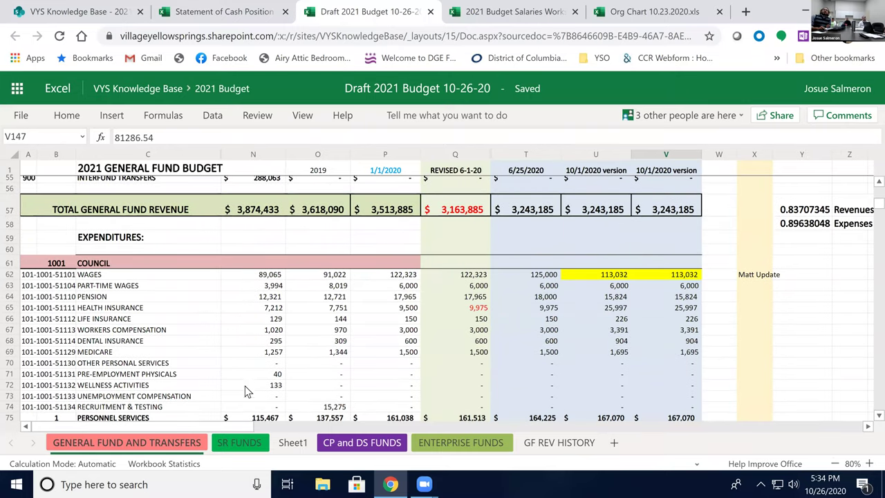
scroll(238, 394, "down", 2)
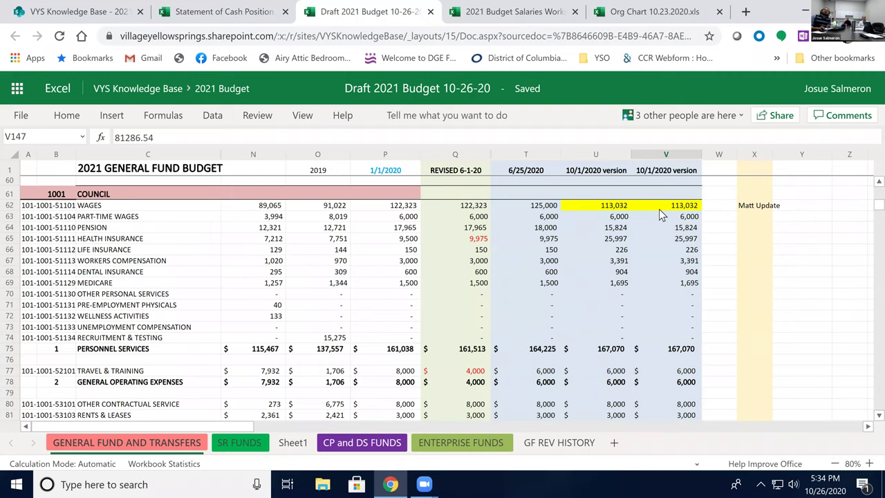
scroll(611, 245, "up", 2)
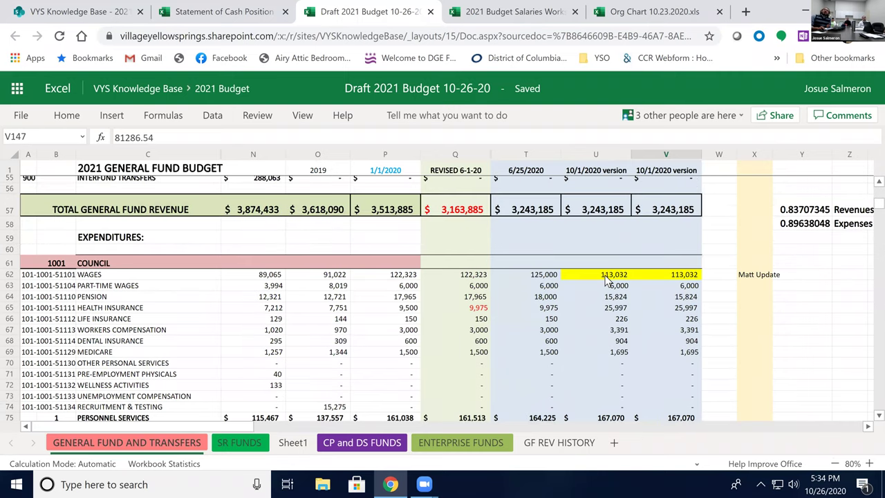
- Return to the column headings and select the 2021 tax budget, draft budget and council's recommended budget columns T, U and V in turn
scroll(606, 283, "up", 15)
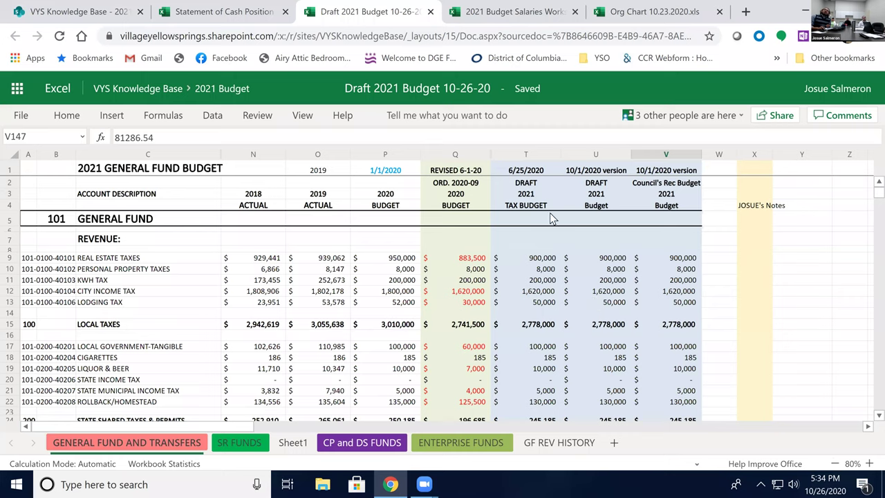
left_click(526, 155)
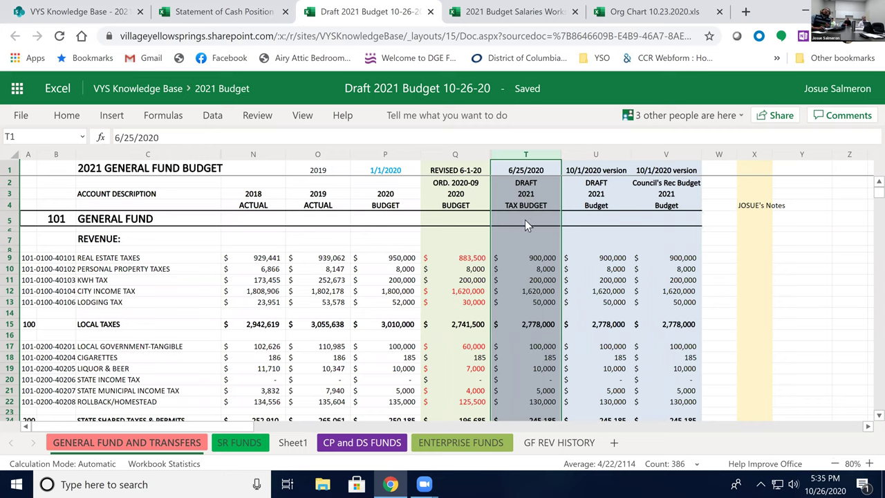
left_click(608, 158)
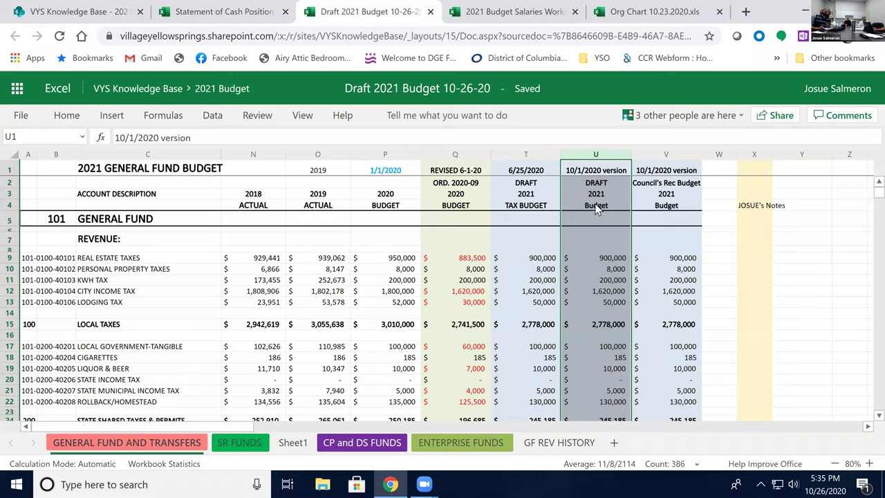
left_click(666, 158)
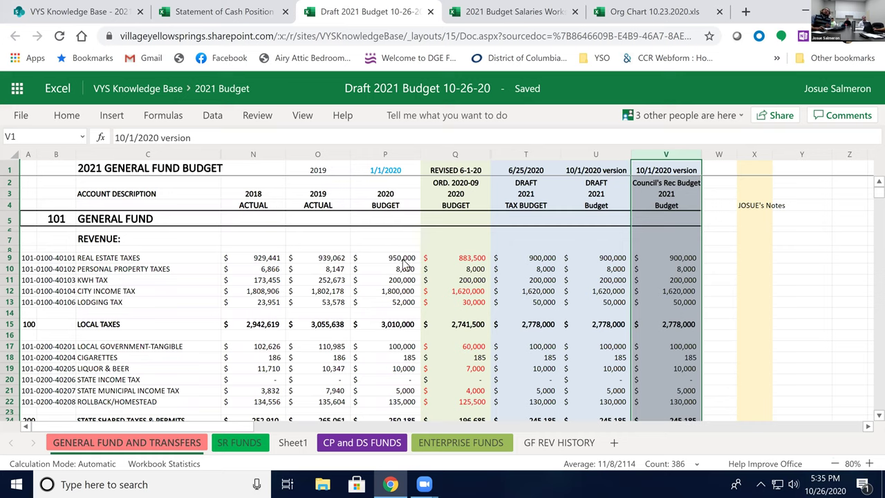
- Select the 1/1/2020 budget column P and go down to the Council expenditures
left_click(389, 157)
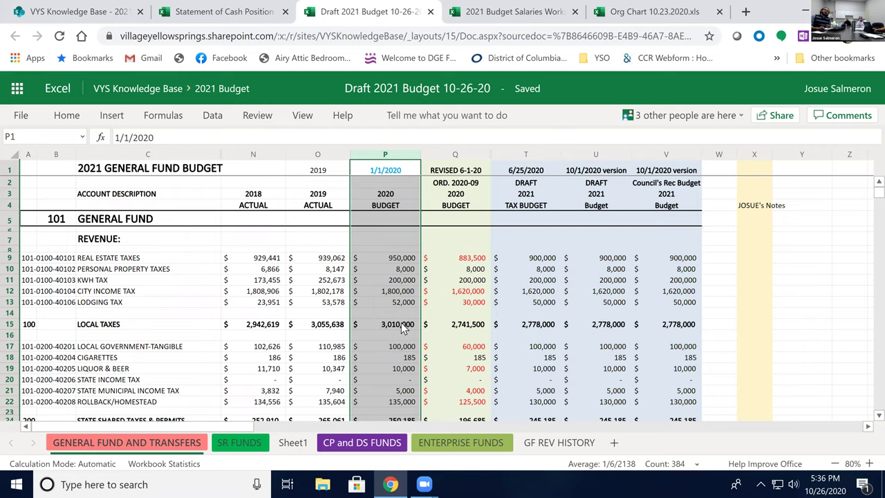
scroll(401, 322, "down", 15)
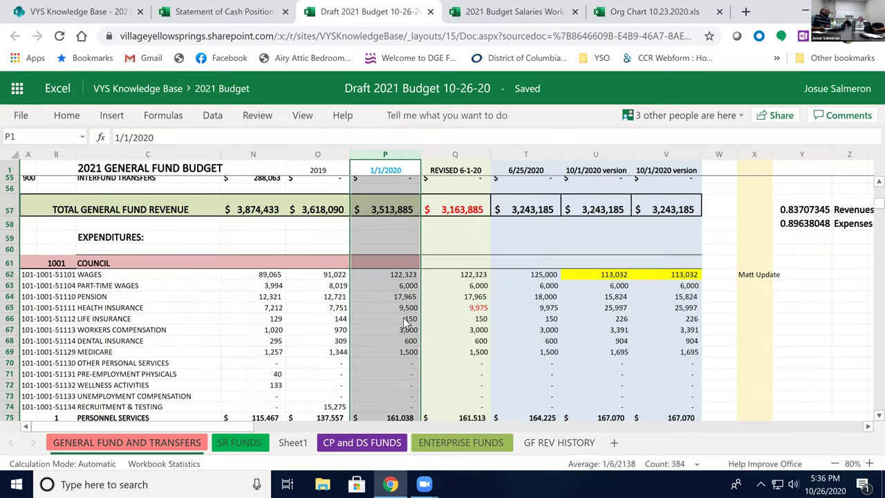
scroll(408, 330, "down", 2)
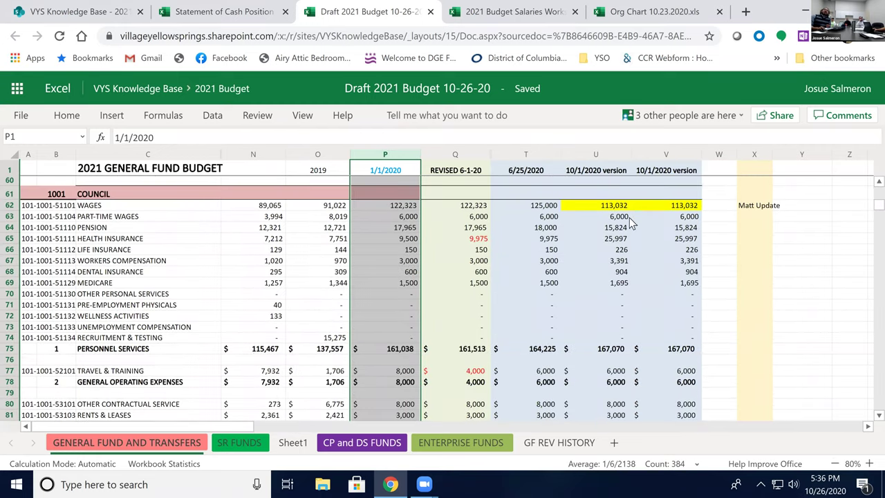
- Go through the Council personnel lines in the council's recommended budget, from wages in V62 to Medicare in V69, ending at the personnel services subtotal in V75
left_click(652, 205)
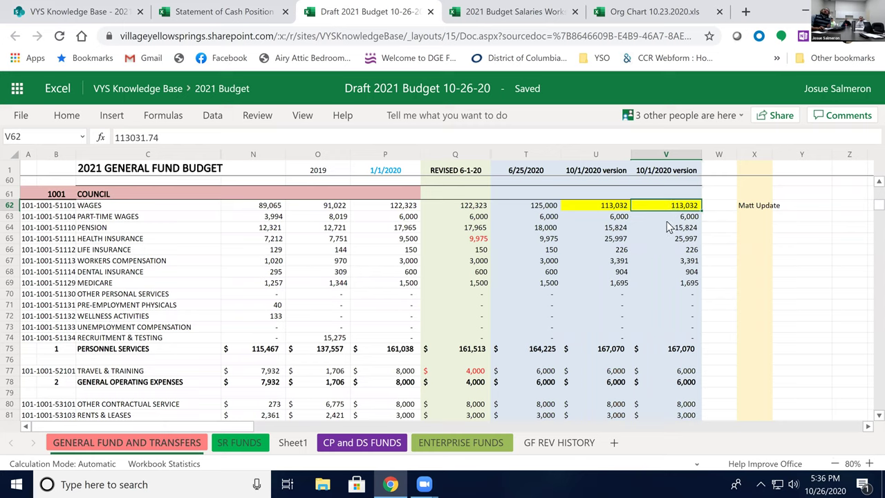
left_click(671, 219)
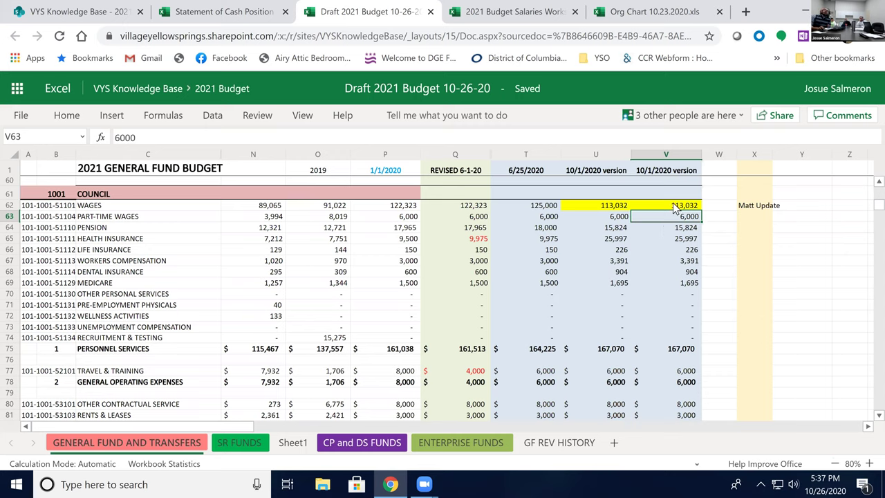
left_click(677, 208)
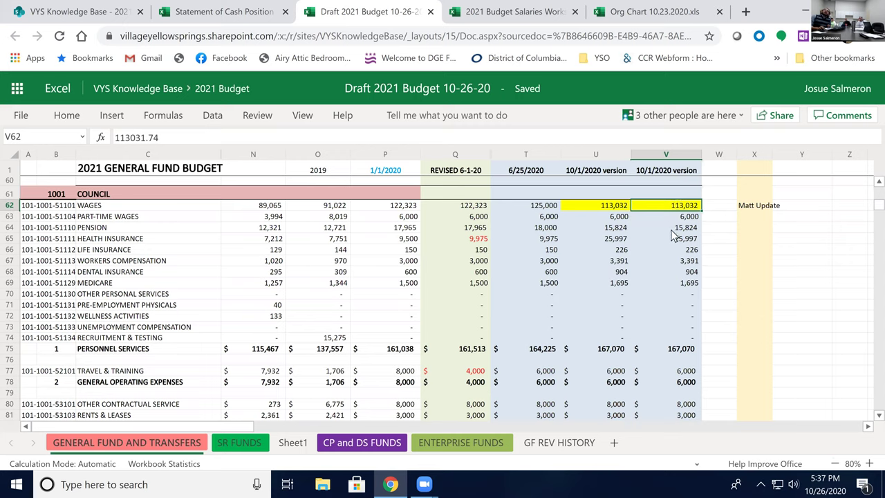
left_click(672, 230)
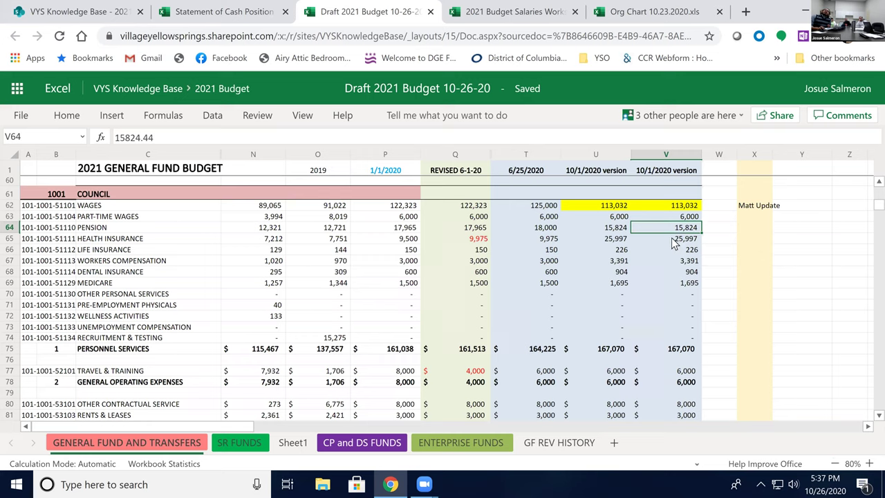
left_click(674, 239)
left_click(671, 250)
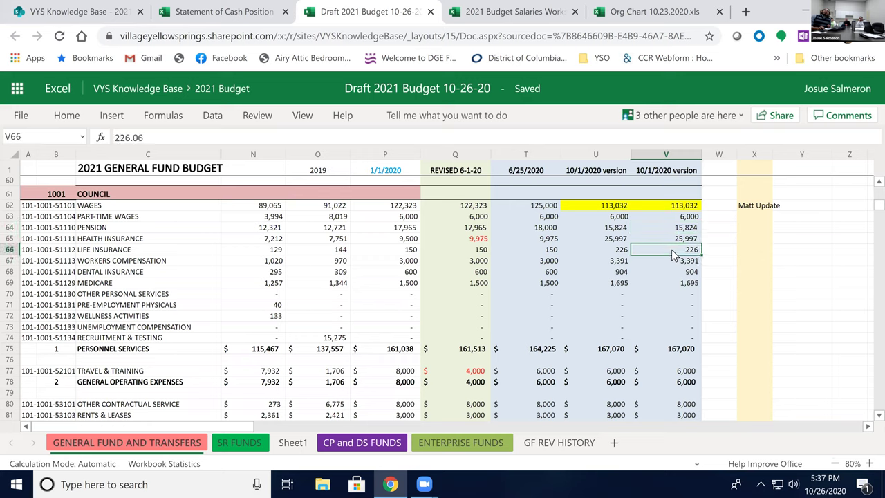
left_click(671, 263)
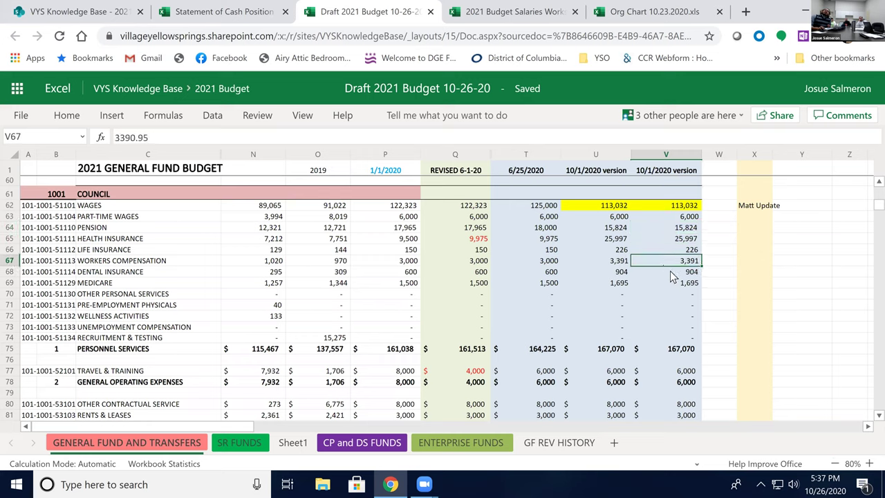
left_click(669, 271)
left_click(670, 285)
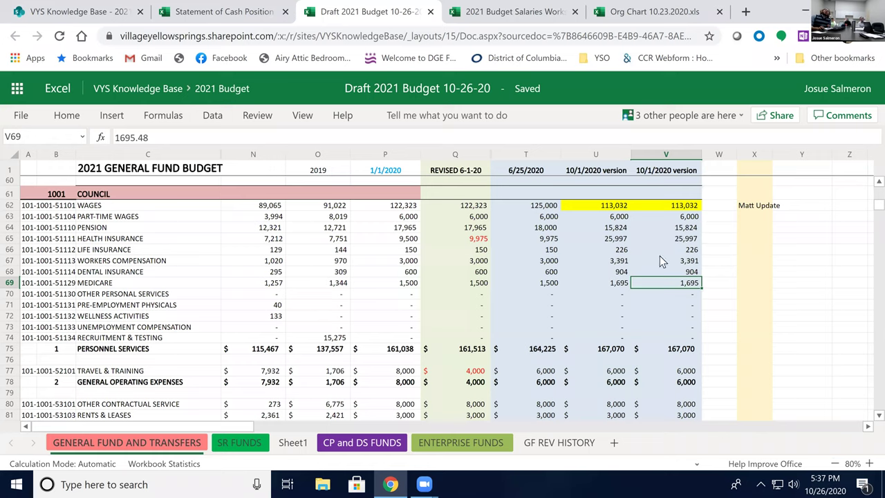
left_click(672, 345)
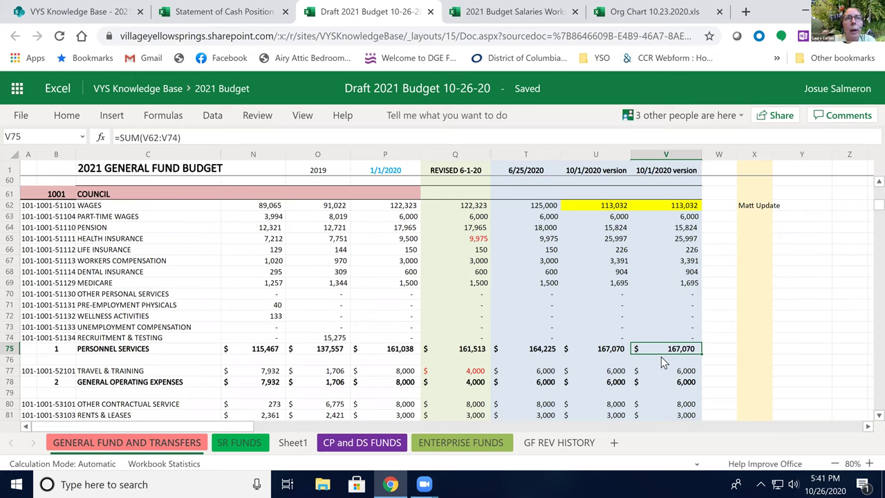
scroll(660, 360, "down", 2)
scroll(660, 357, "up", 2)
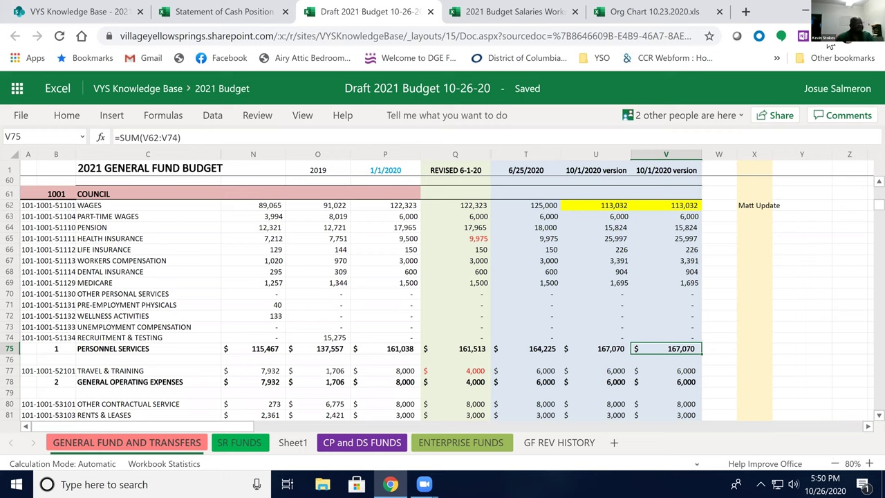
- Select the Council general operating subtotal in V78, then compare travel and training in row 77 across the 2020 and 2021 budget versions
left_click(650, 382)
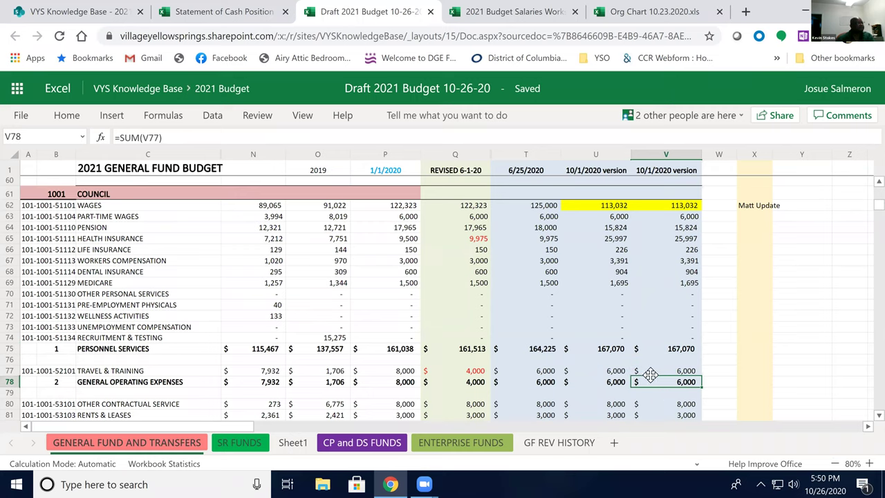
scroll(652, 376, "down", 2)
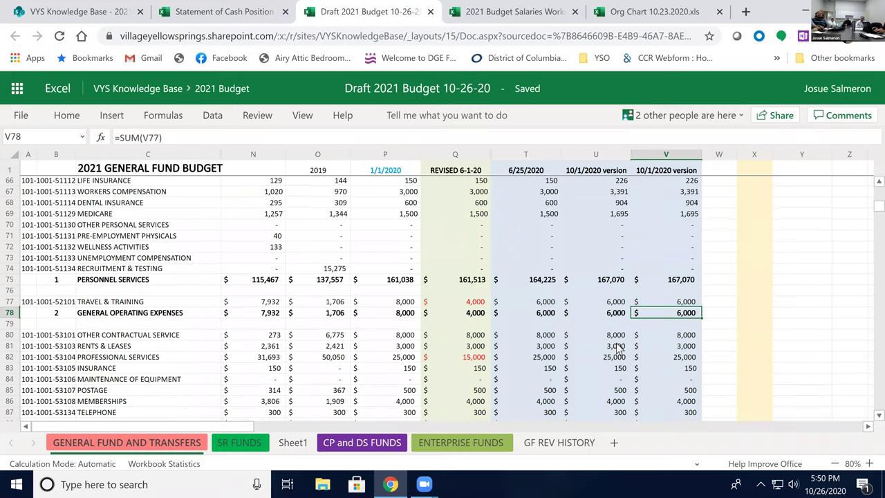
left_click(411, 305)
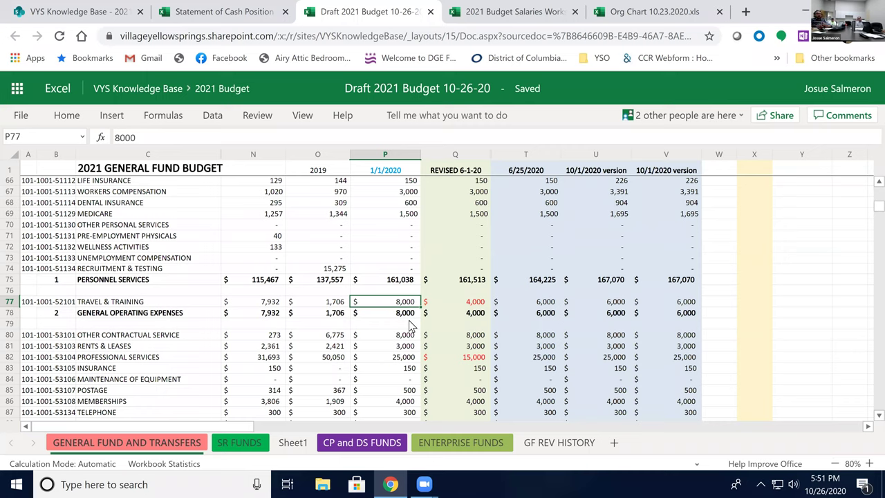
key("Right")
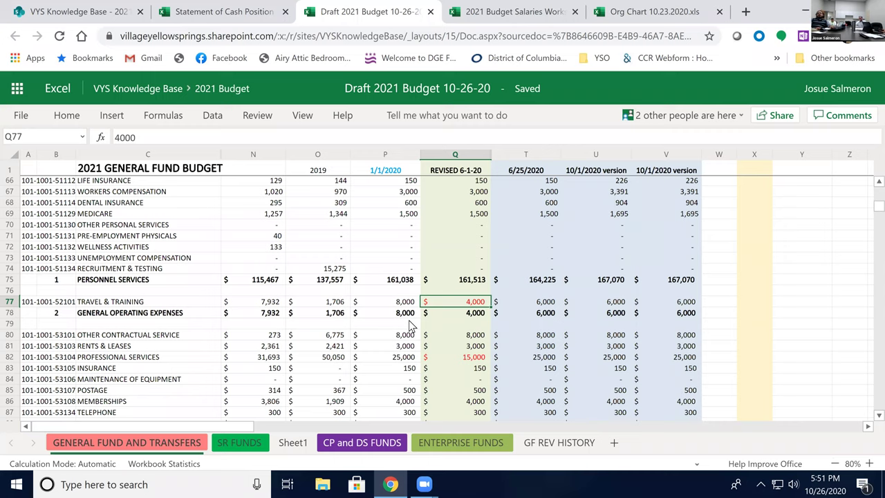
key("Right")
key("Right")
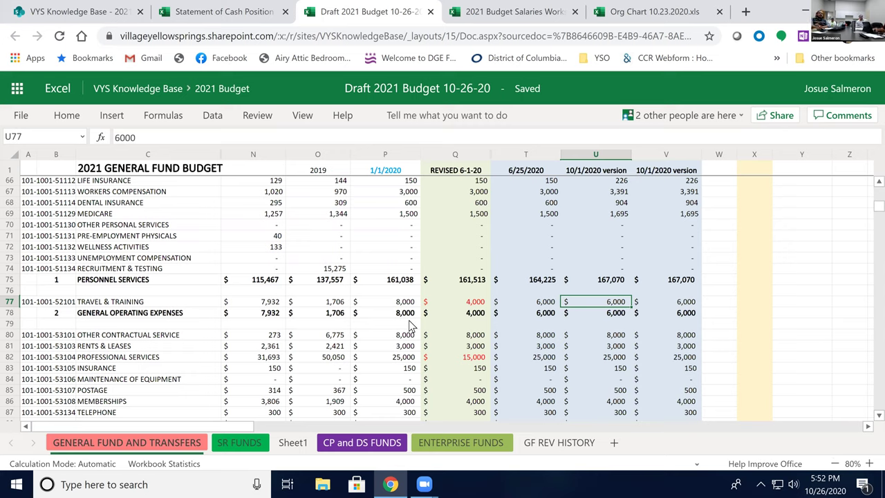
left_click(669, 304)
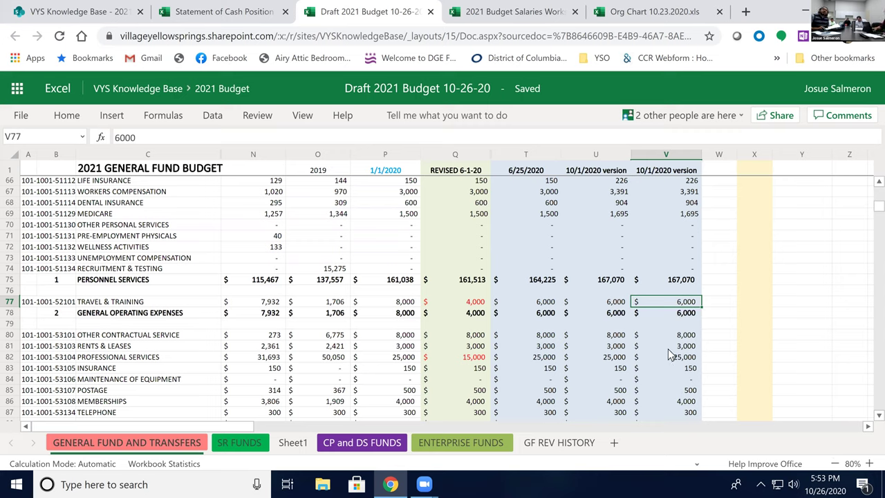
- Review the Council's recommended other contractual service, professional services and advertising amounts in V80, V82 and V90
scroll(671, 340, "down", 2)
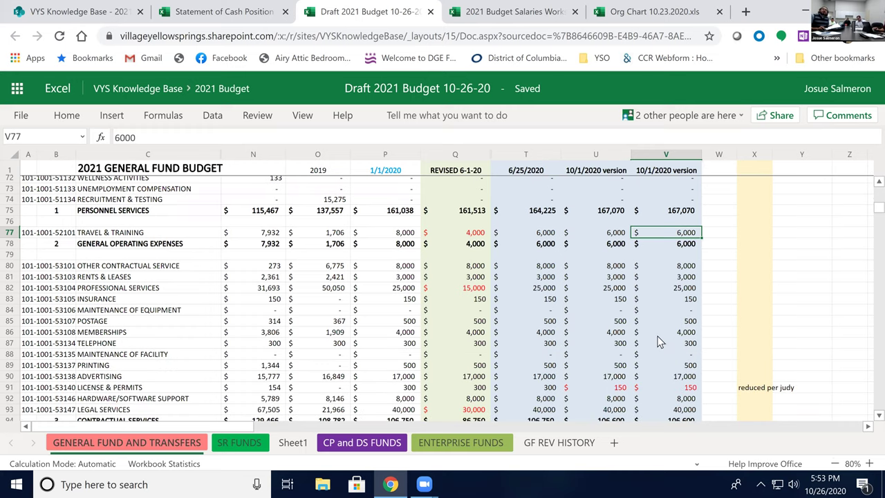
left_click(667, 266)
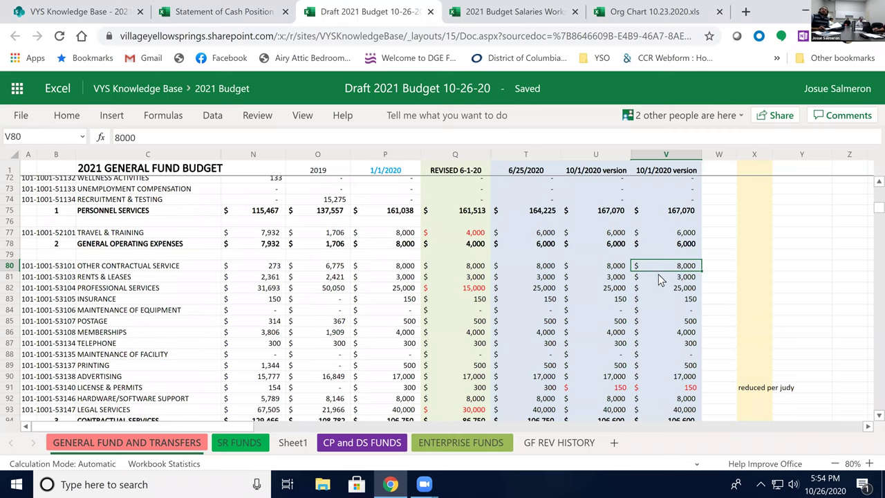
left_click(672, 289)
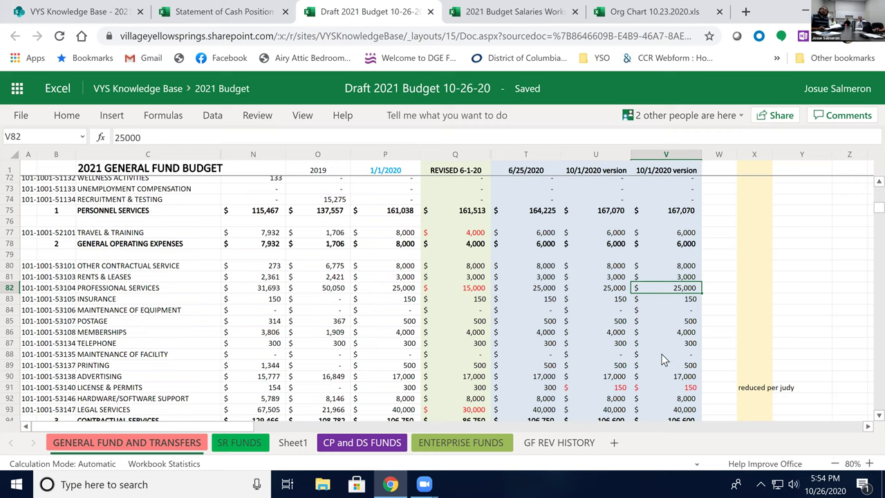
left_click(664, 377)
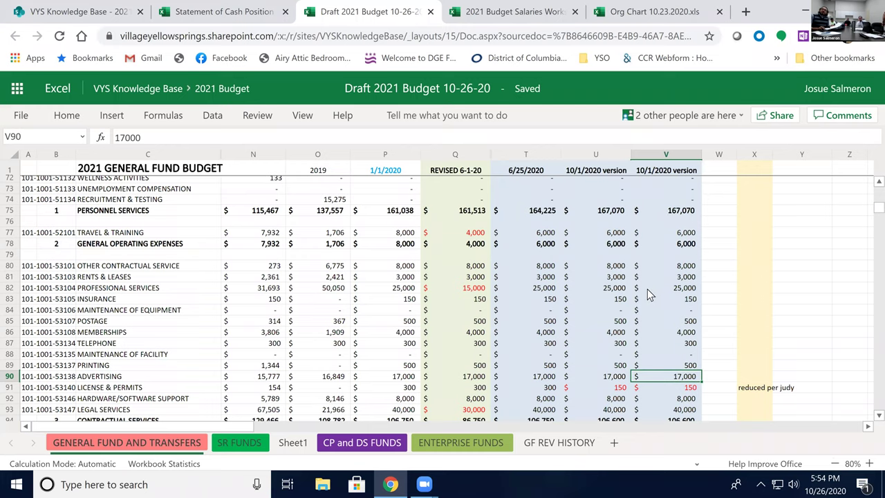
scroll(648, 289, "down", 2)
scroll(650, 289, "up", 2)
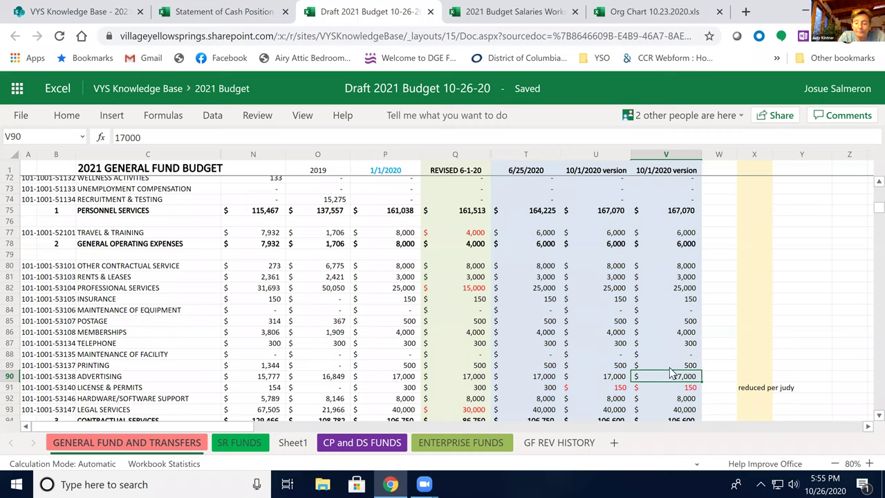
- Compare Council professional services in row 82 between the 2019 actual, the 1/1/2020 budget and the council's recommended 2021 budget
left_click(331, 289)
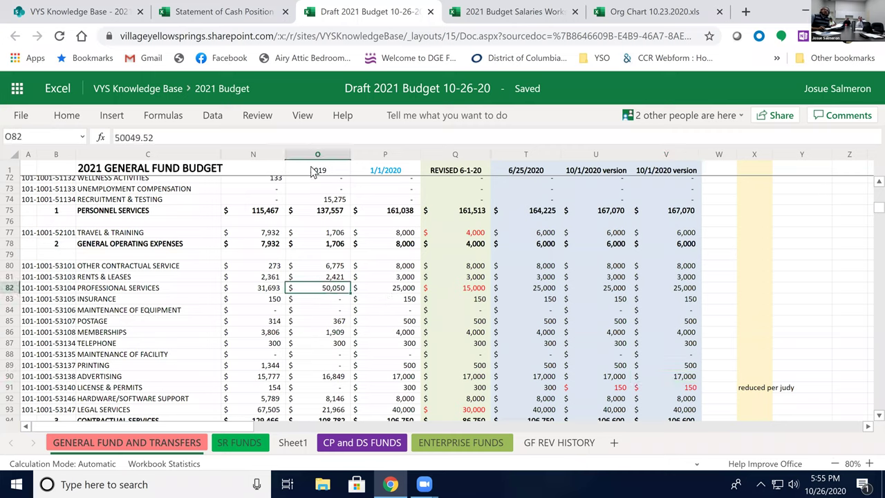
left_click(371, 288)
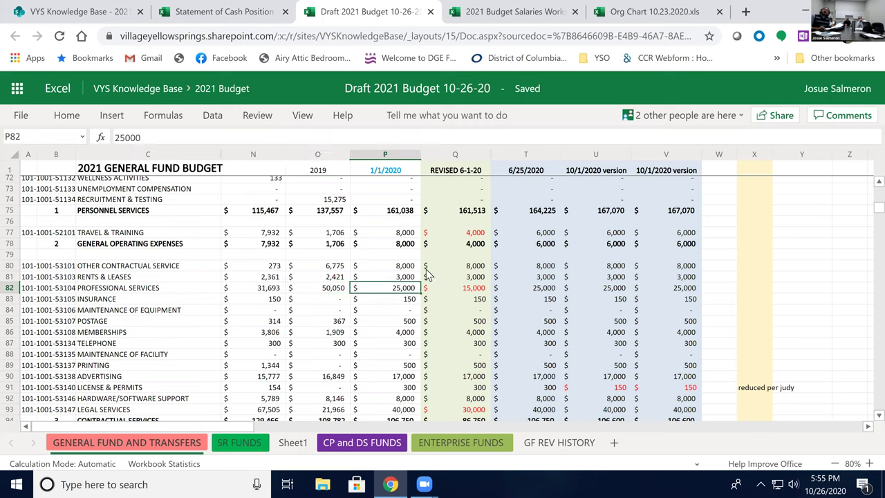
left_click(681, 289)
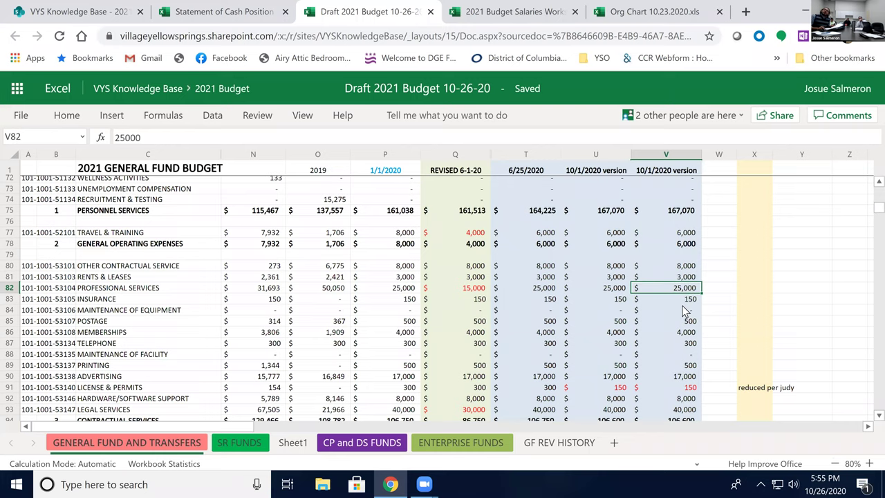
- Review the Council's recommended legal services in V93 and special events in V100
scroll(685, 311, "down", 2)
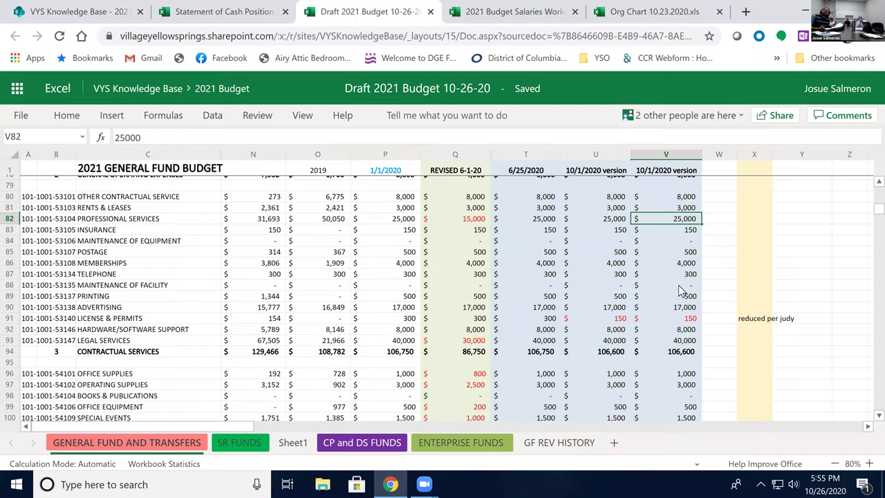
left_click(683, 341)
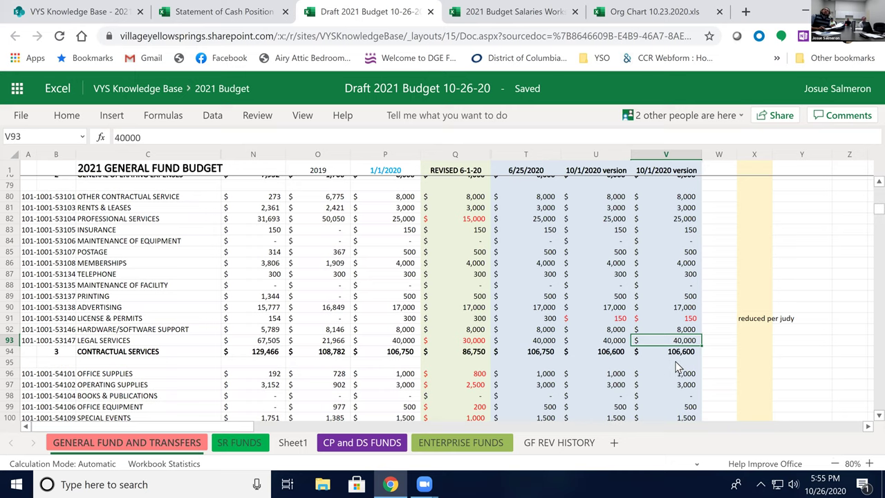
scroll(676, 367, "down", 2)
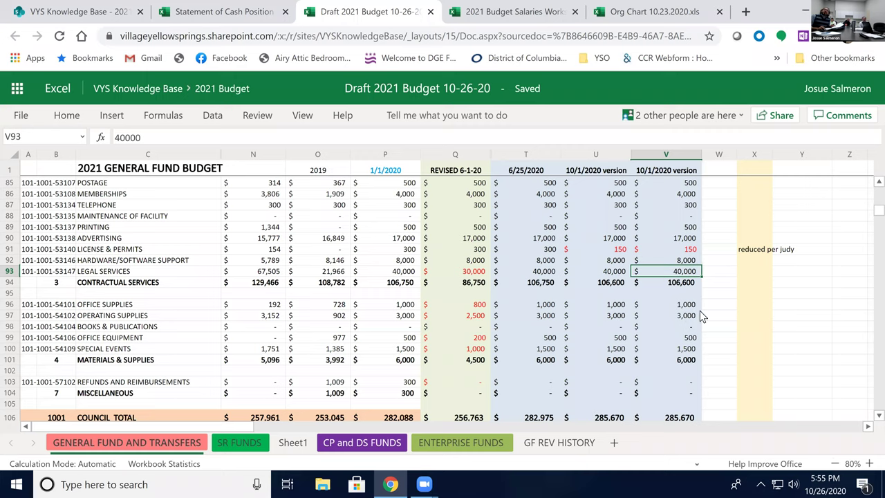
left_click(689, 350)
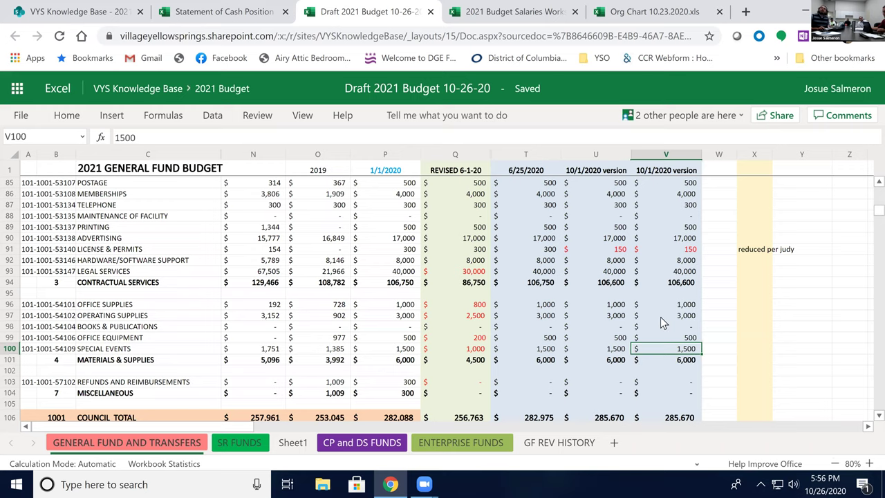
- Compare the Council total in the recommended 2021 budget in V106 with the 1/1/2020 budget in P106, then continue to the Mayor expenditures
scroll(660, 317, "down", 4)
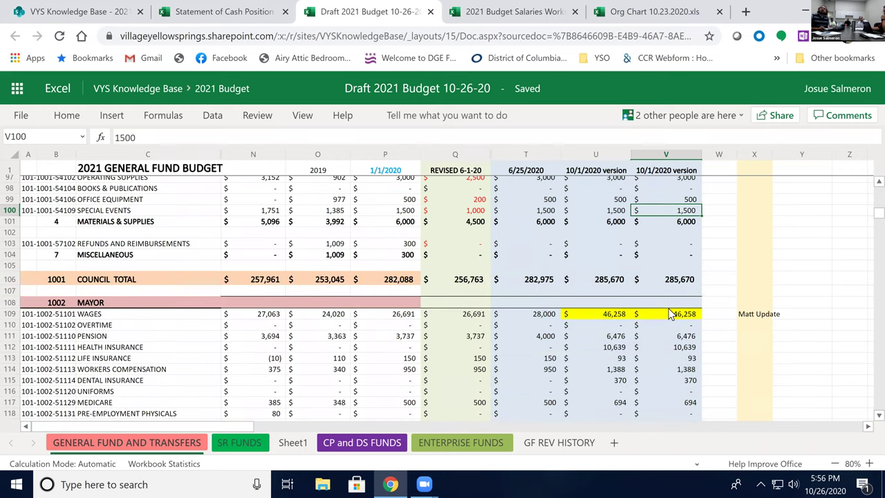
left_click(670, 283)
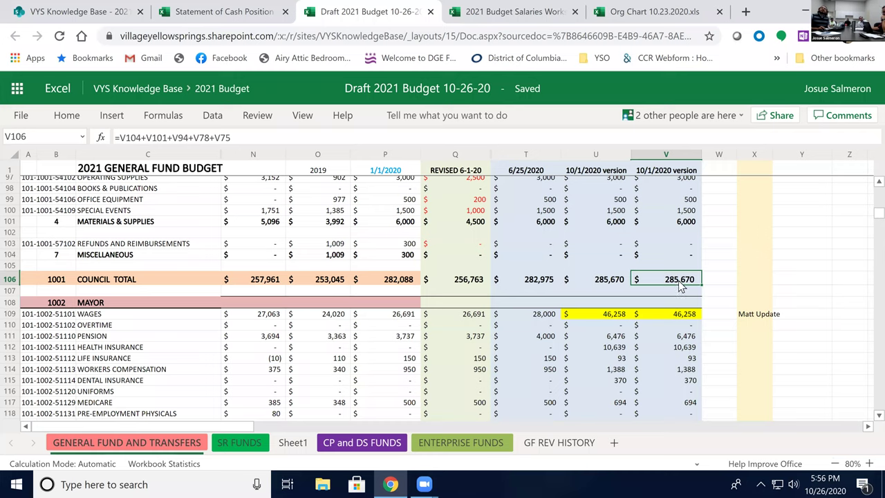
left_click(388, 280)
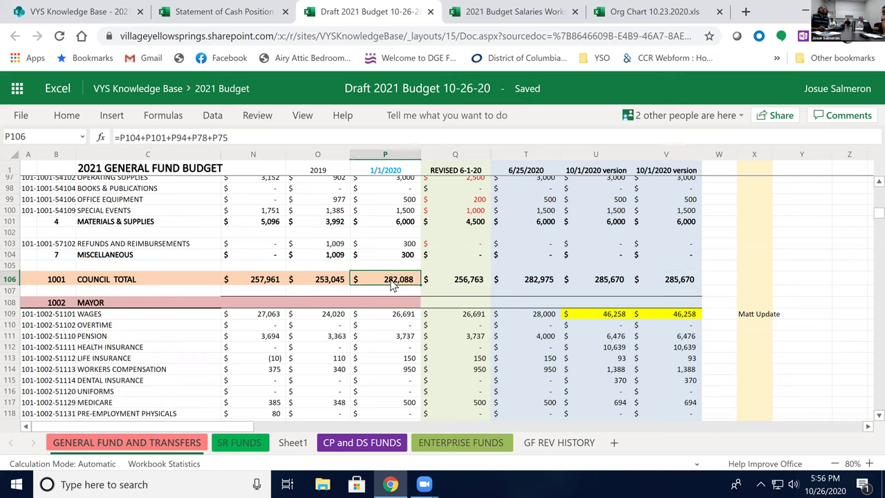
left_click(675, 281)
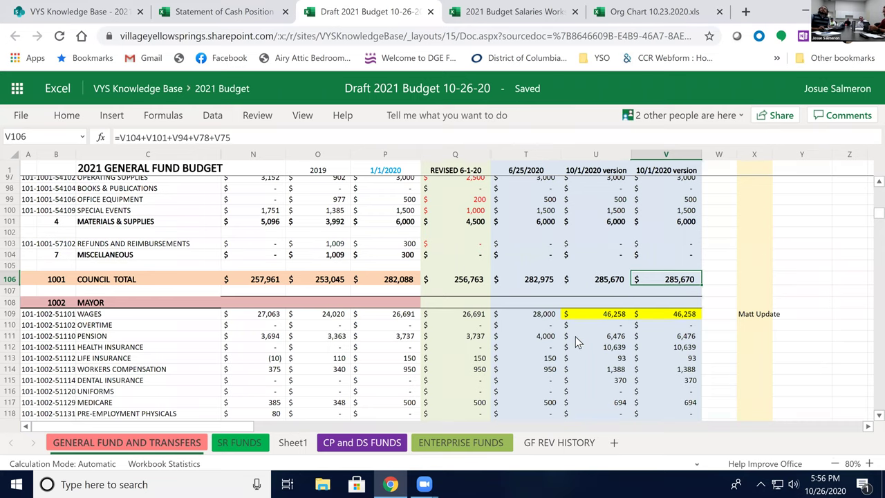
scroll(563, 335, "down", 4)
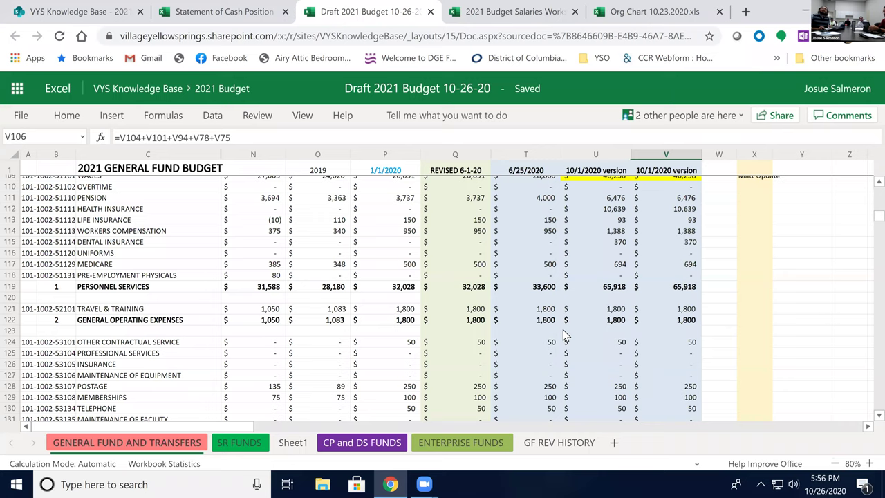
- Review the Mayor's recommended wages, pension, health insurance and life insurance amounts in V109 and V111 to V113
scroll(564, 335, "up", 2)
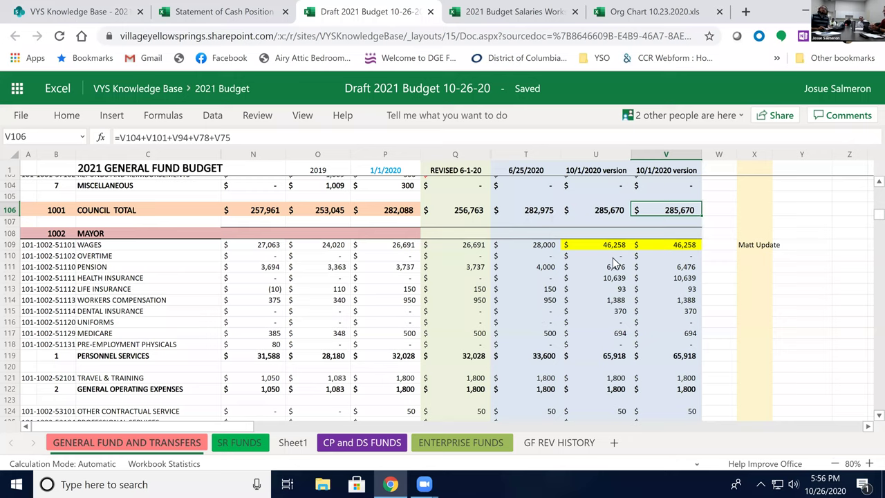
left_click(669, 248)
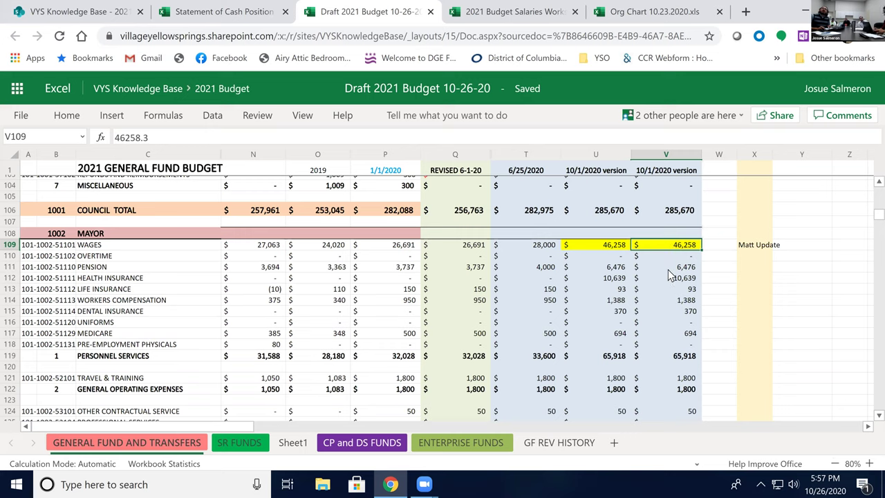
left_click(669, 270)
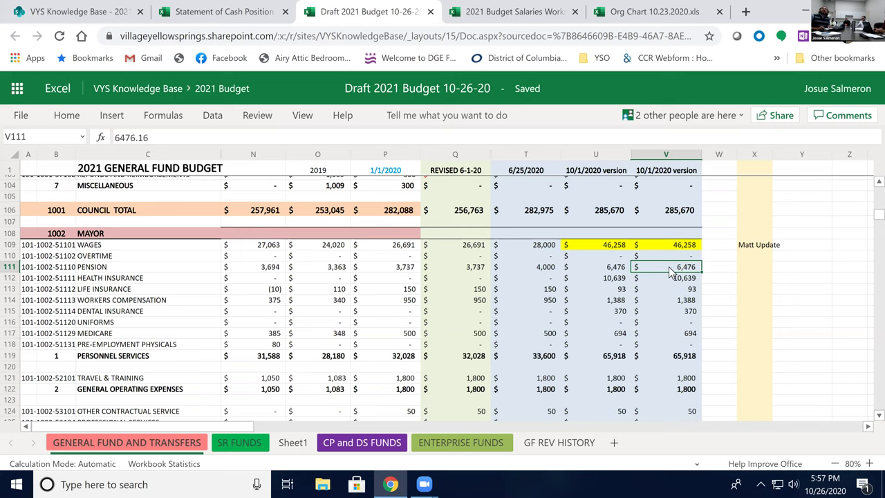
left_click(667, 279)
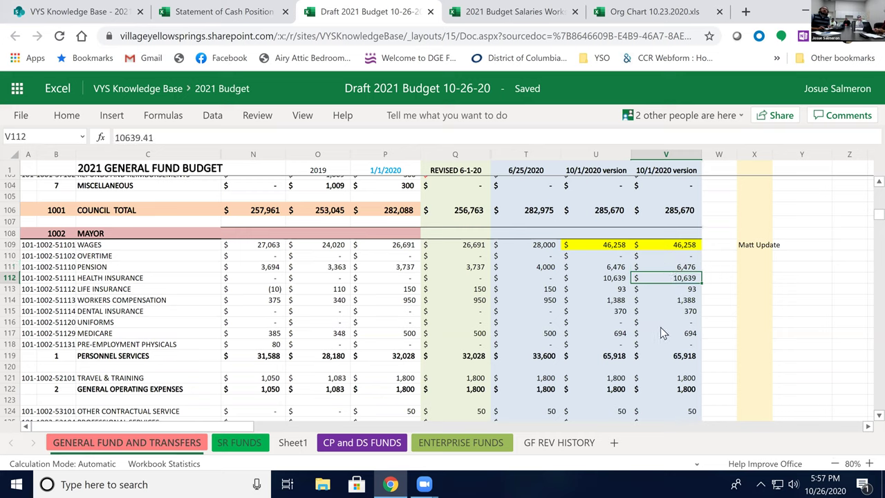
left_click(672, 289)
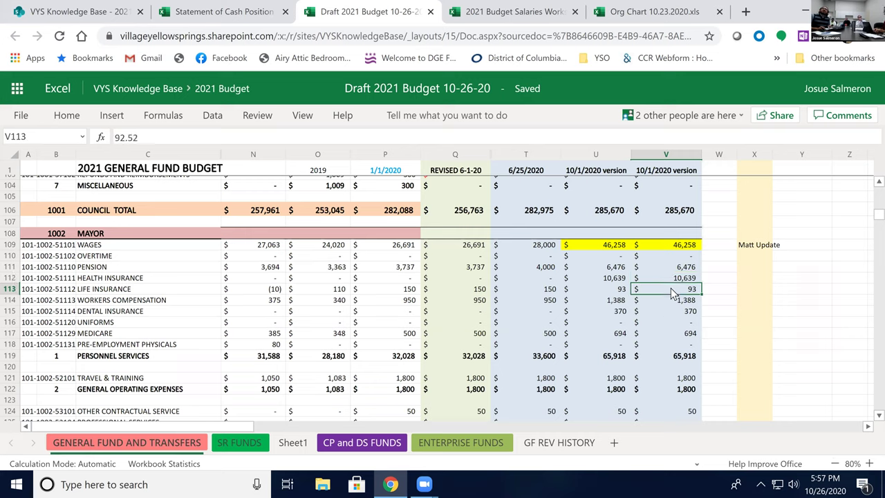
left_click_drag(674, 278, 668, 288)
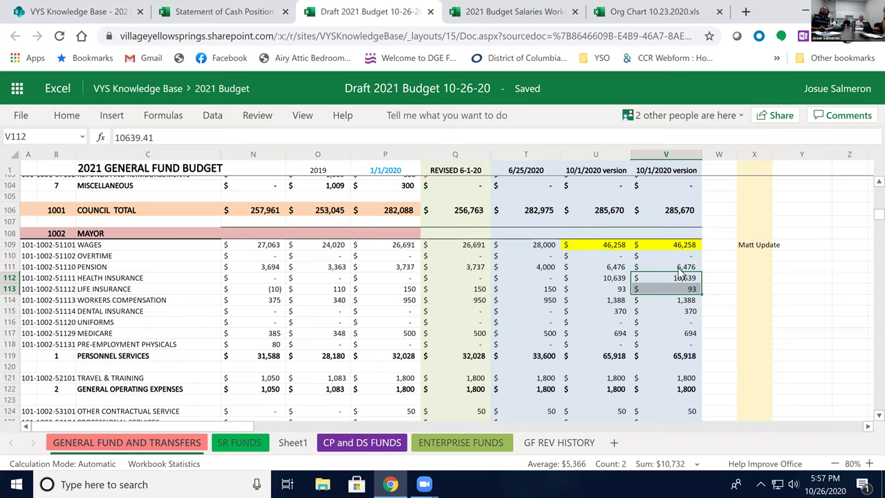
- Review the Mayor's recommended travel and training in V121, other contractual service in V124, postage in V128 and memberships in V129
scroll(680, 318, "down", 2)
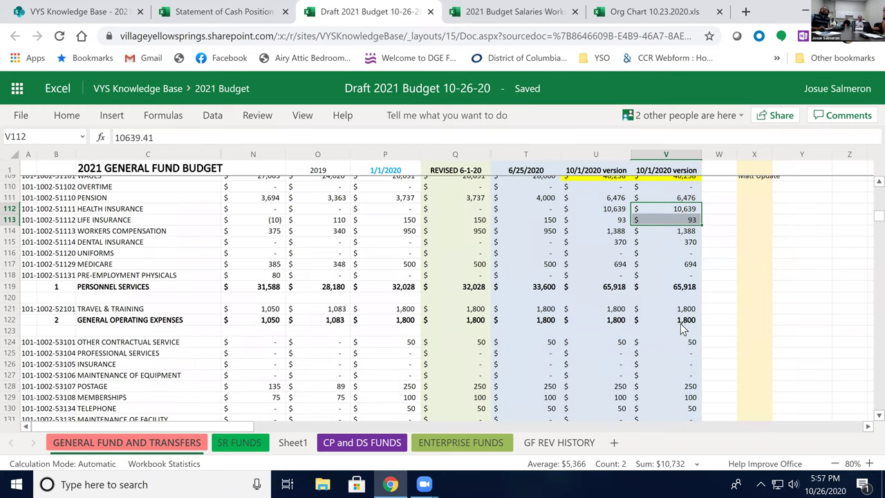
left_click(682, 309)
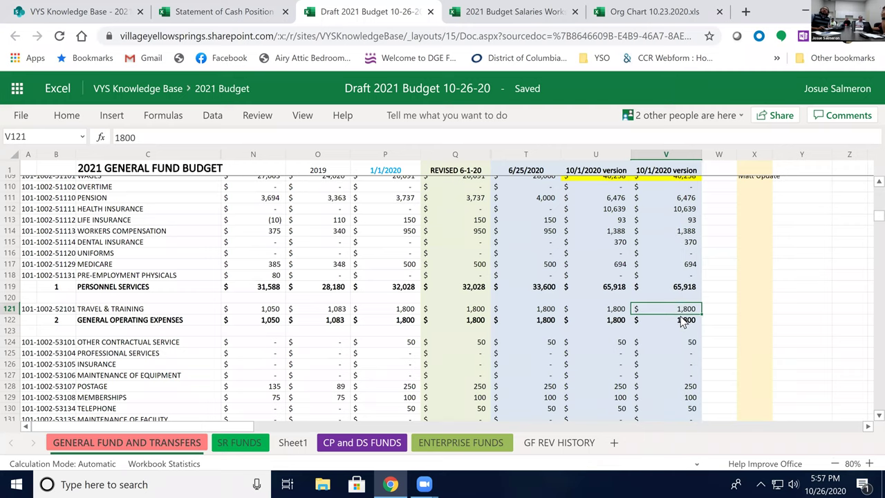
scroll(681, 322, "down", 2)
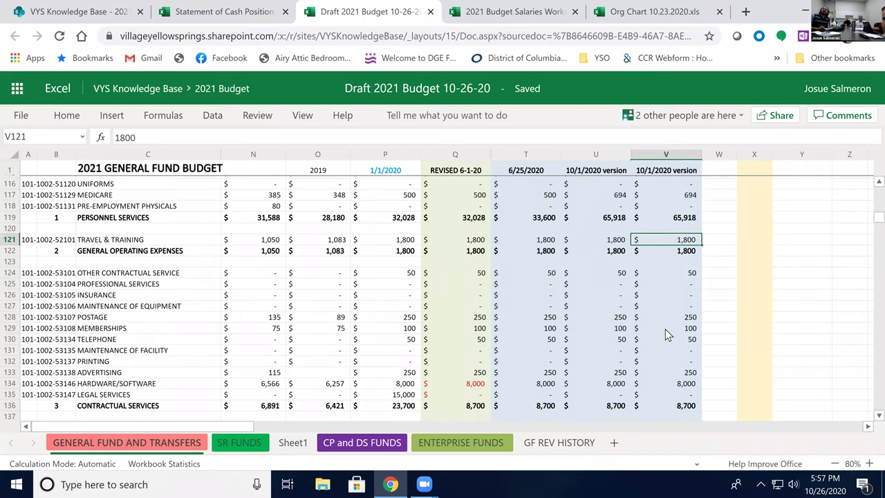
left_click(678, 277)
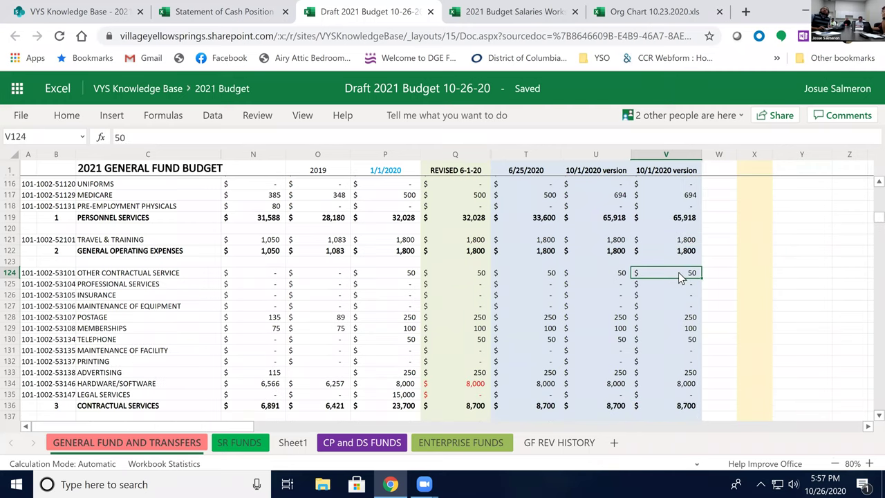
left_click(674, 318)
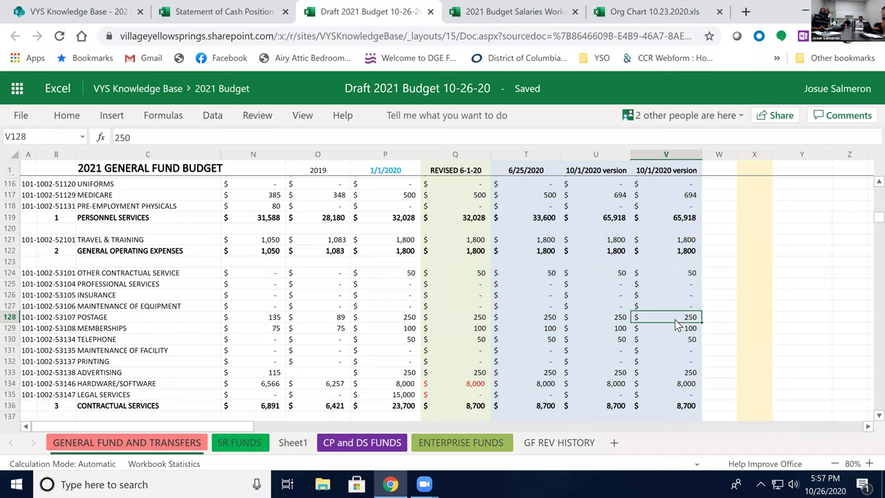
left_click(678, 327)
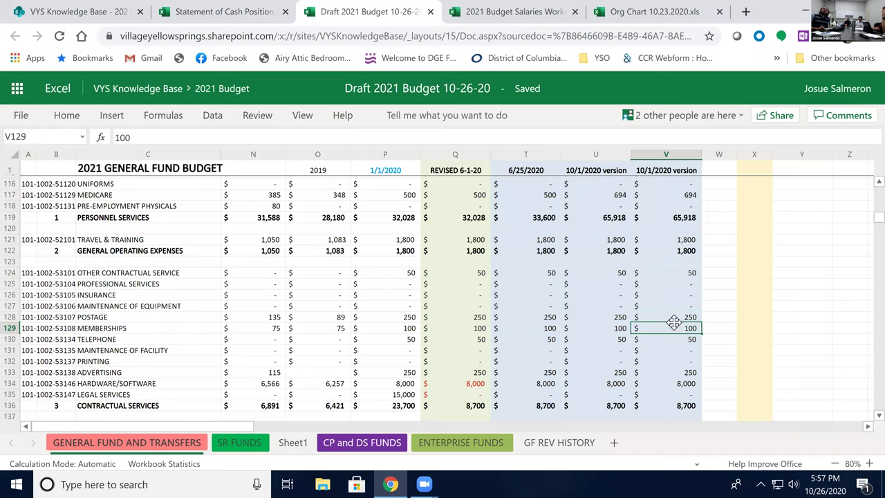
- Review the Mayor's telephone, hardware/software and advertising amounts in column V, and compare legal services in P135 with V135
left_click(673, 340)
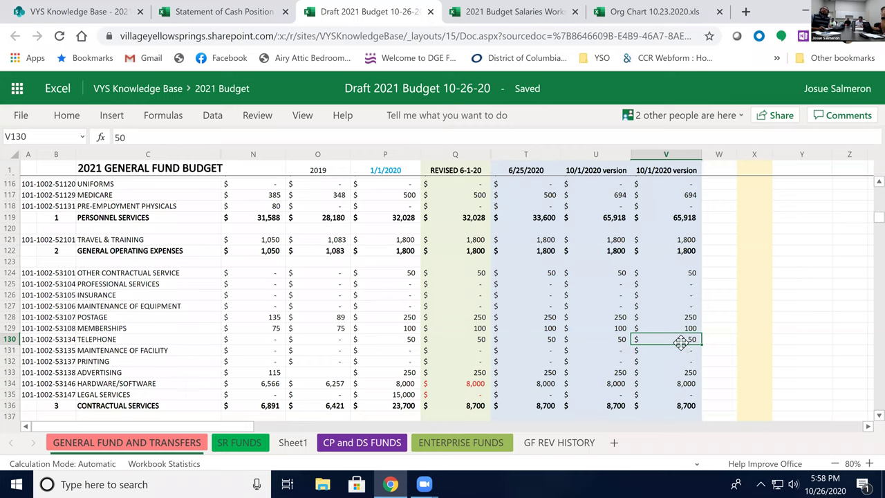
left_click(680, 385)
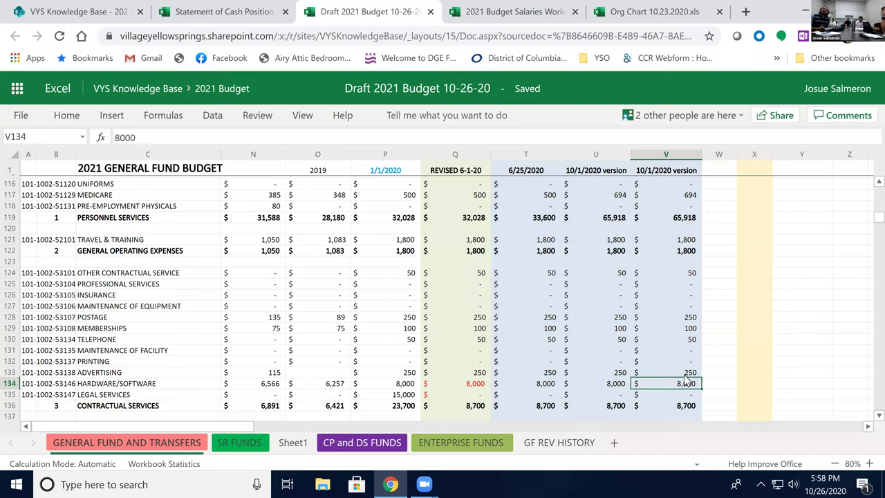
key("Up")
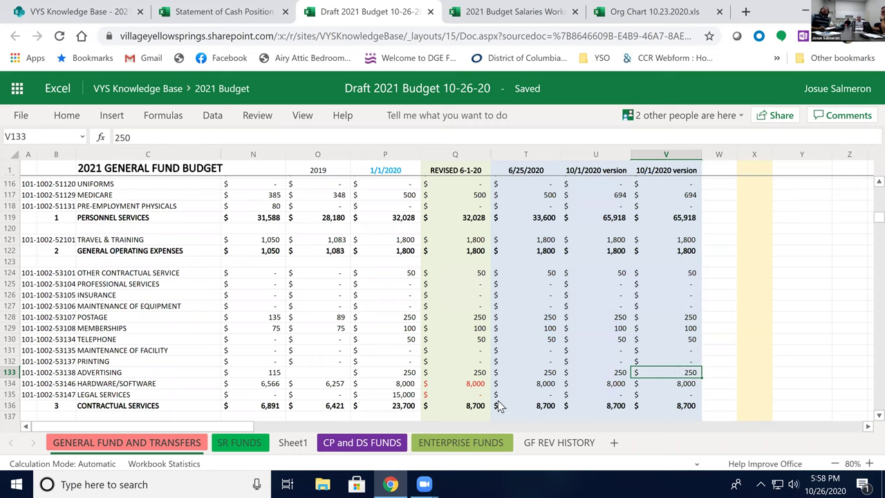
left_click(393, 395)
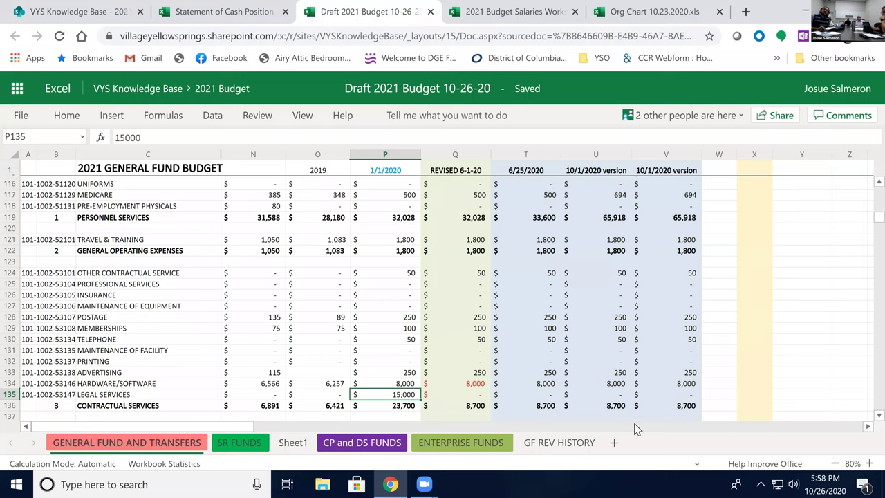
left_click(689, 395)
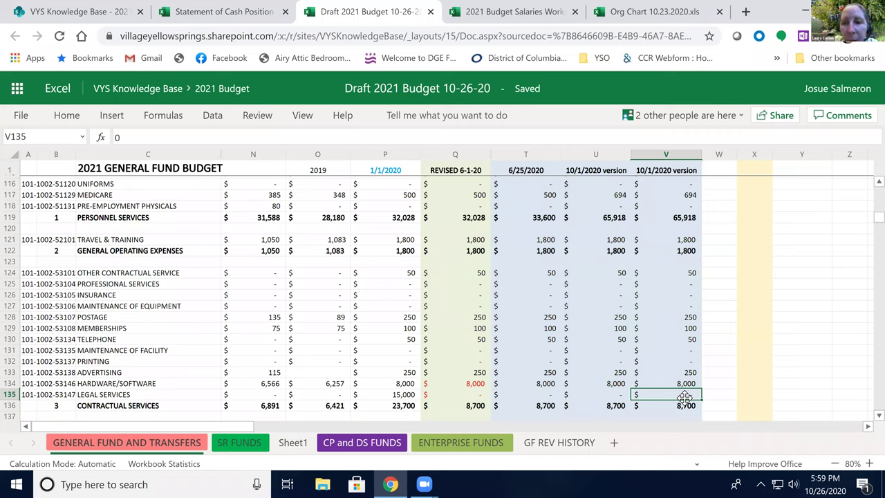
- Return to the Mayor wages line and compare the two 10/1/2020 version amounts in V109 and U109
scroll(666, 356, "up", 6)
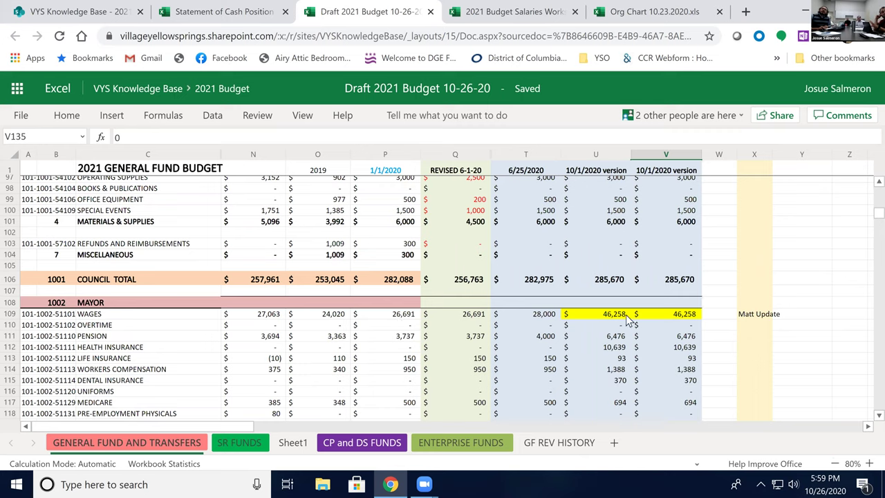
left_click(680, 317)
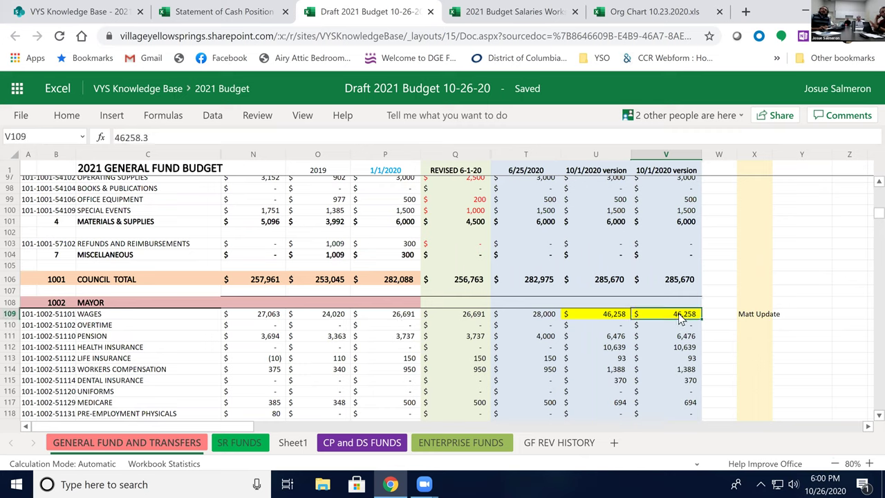
left_click(606, 313)
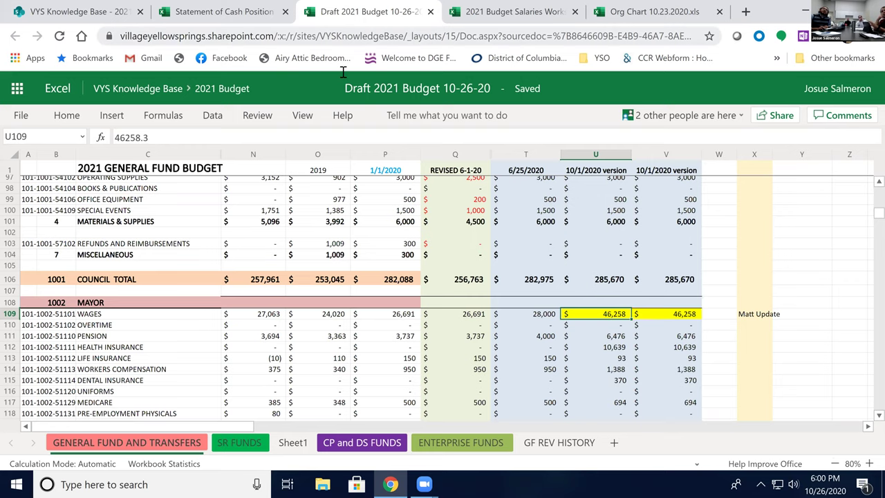
- Switch to the 2021 Budget Salaries Worksheets and examine the Clerk of Courts' projected salary in C11 and allocation total in S11
key("ctrl+Tab")
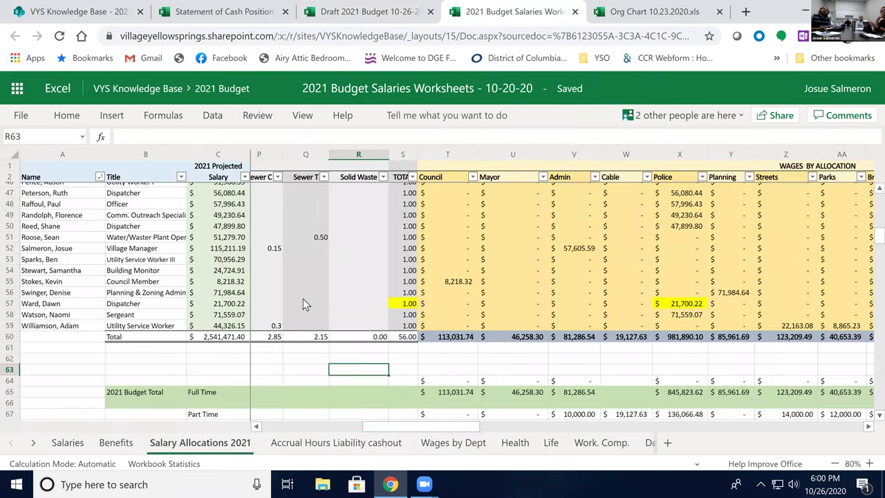
scroll(304, 299, "up", 5)
scroll(309, 297, "up", 3)
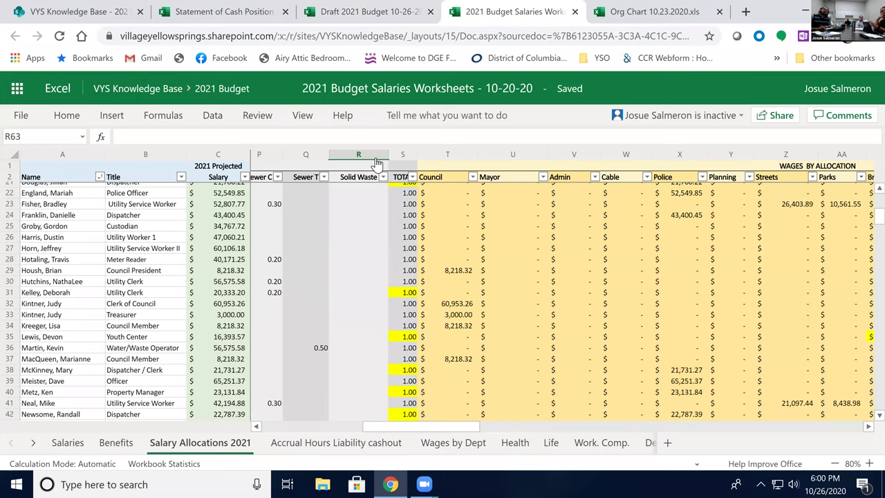
scroll(390, 290, "up", 4)
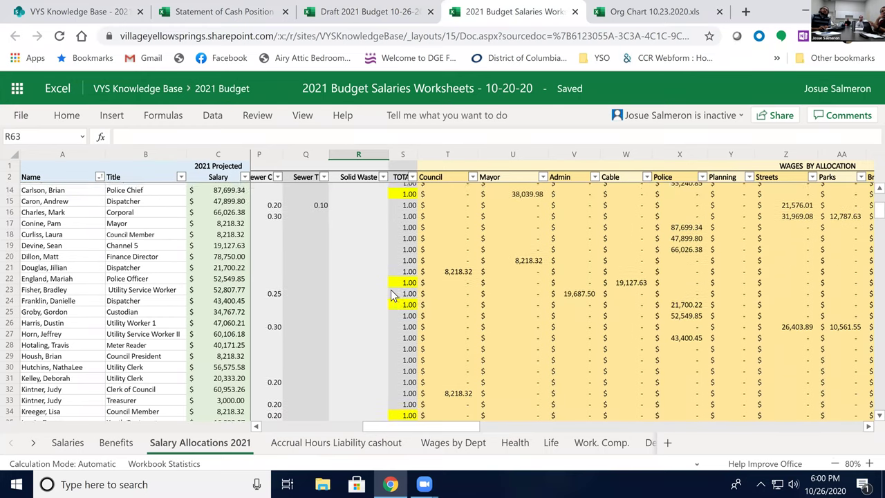
scroll(368, 301, "up", 2)
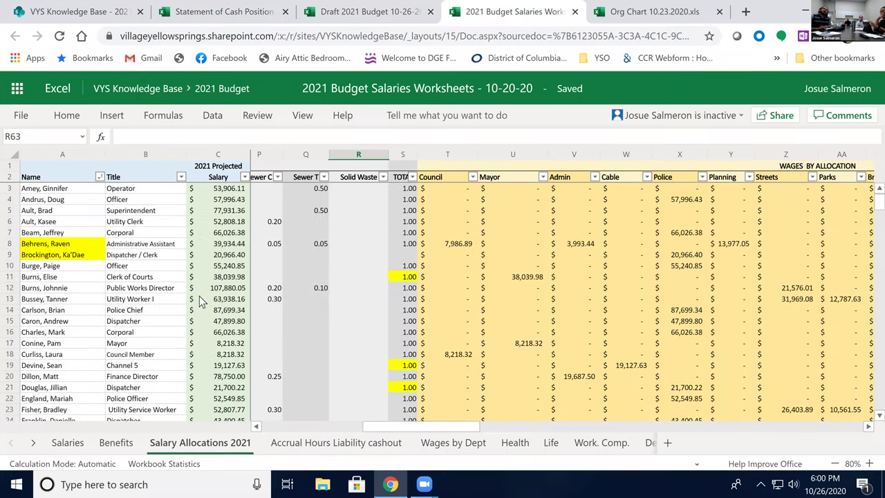
left_click(63, 246)
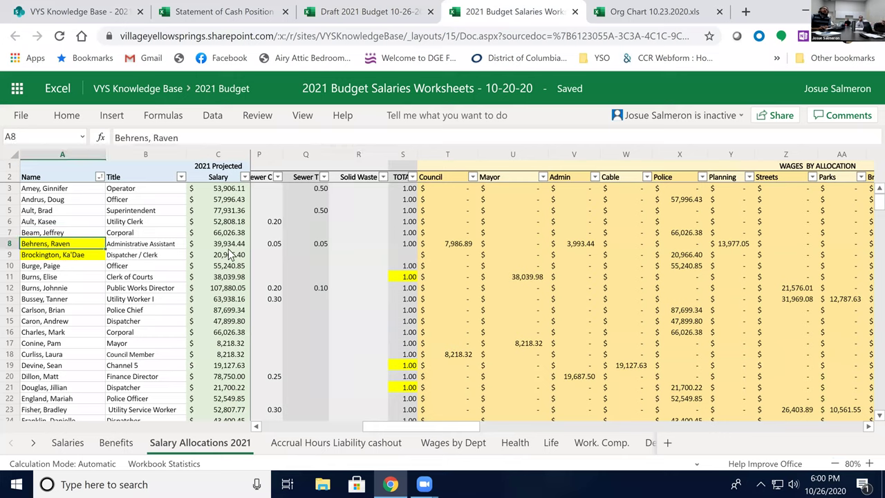
left_click(215, 279)
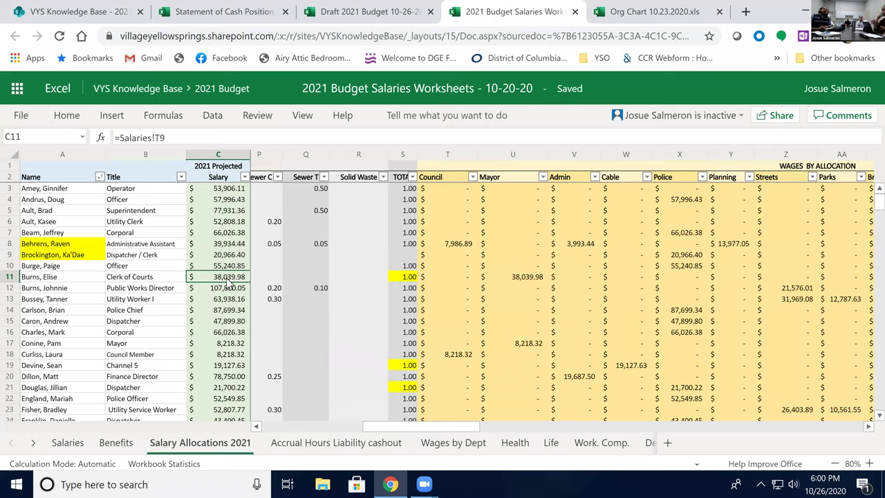
left_click(262, 281)
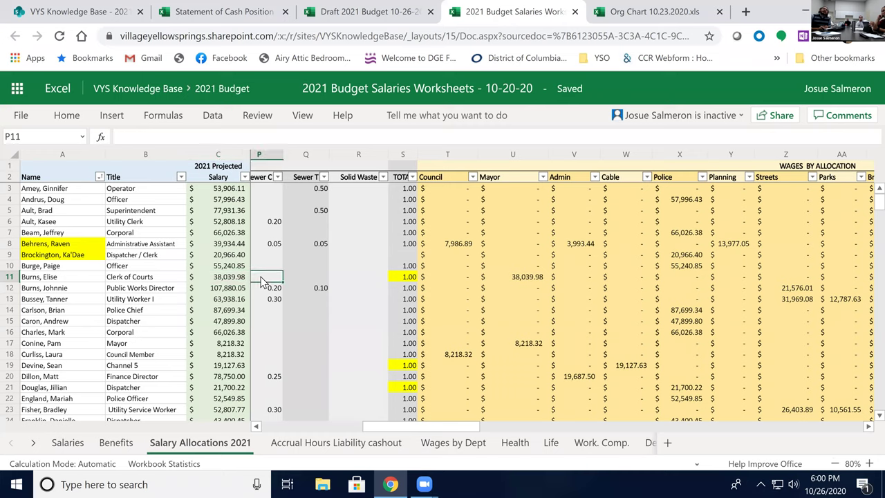
left_click(239, 282)
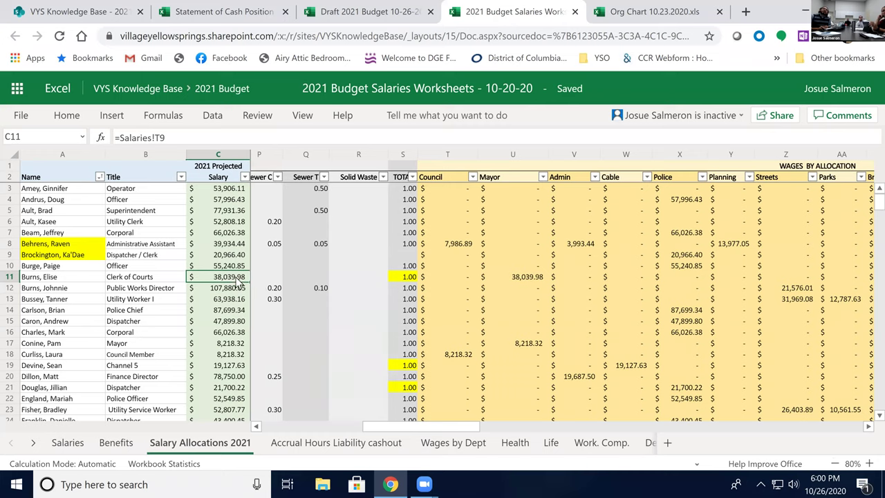
left_click(410, 282)
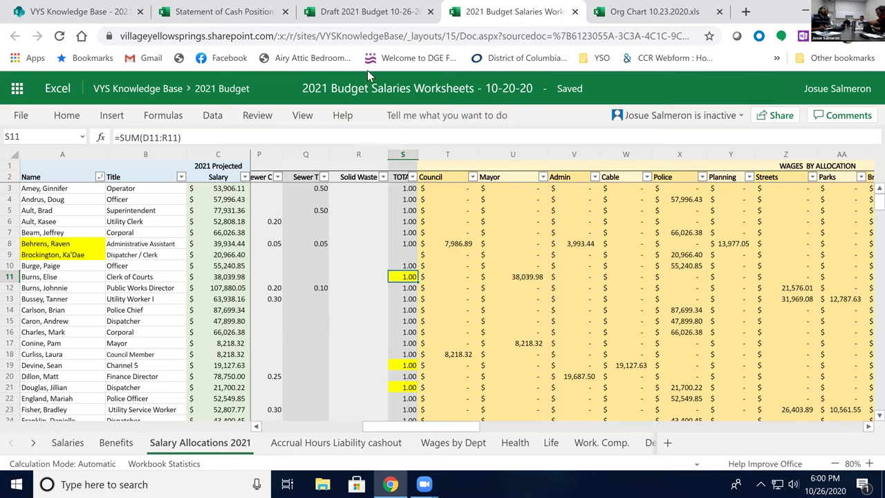
- Return to the Draft 2021 Budget workbook and compare the Mayor wages in V109 and U109
left_click(367, 11)
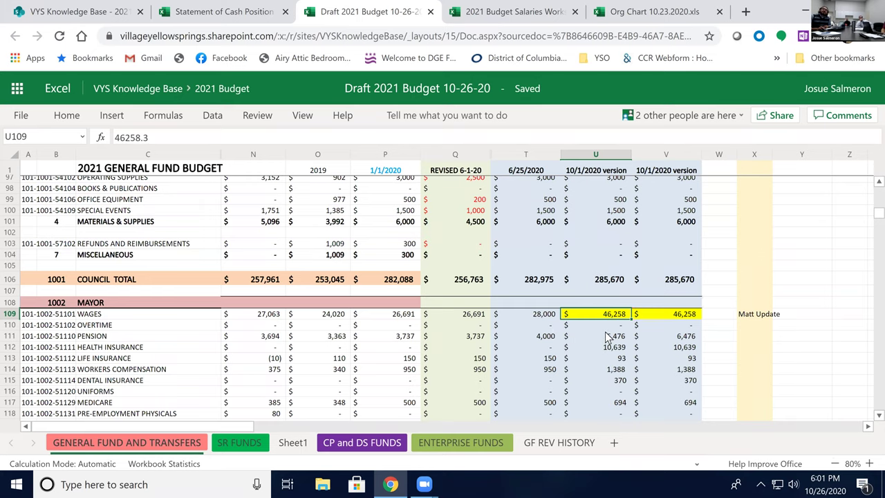
scroll(605, 337, "down", 2)
left_click(681, 249)
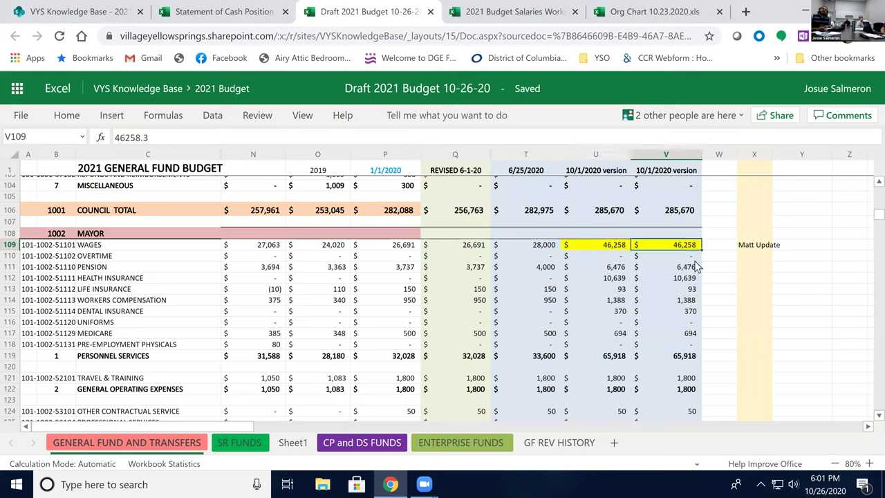
left_click(624, 247)
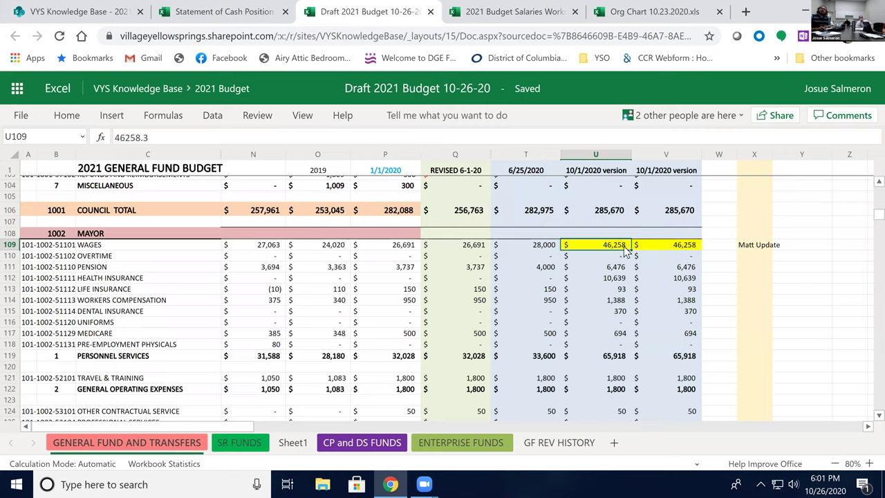
- Post a comment on the Mayor wages cell U109 that mentions the finance director and says "Please update"
left_click(256, 118)
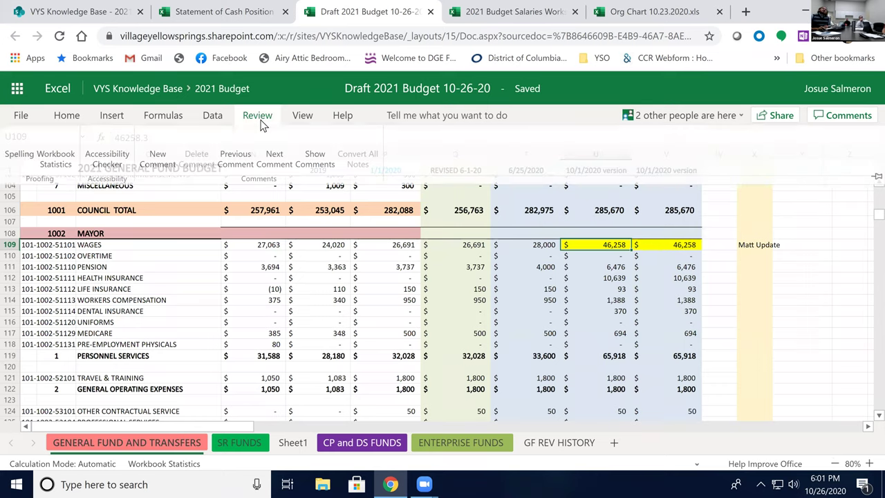
left_click(156, 160)
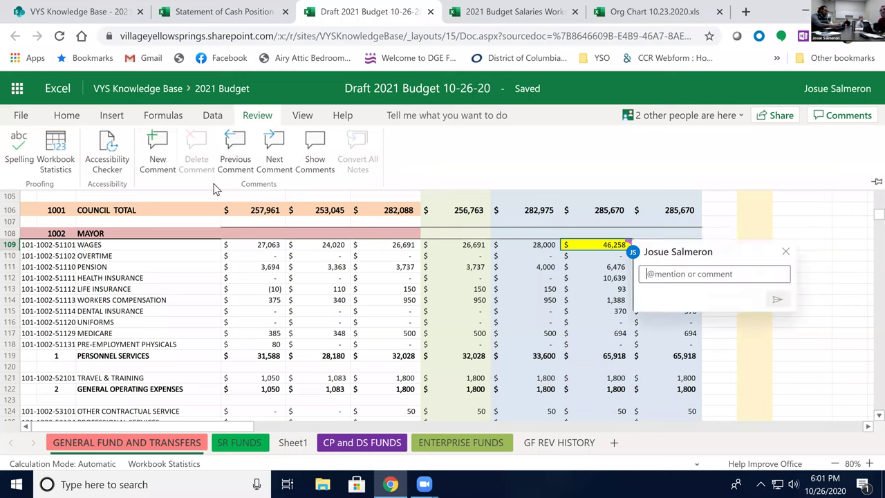
type("@matt")
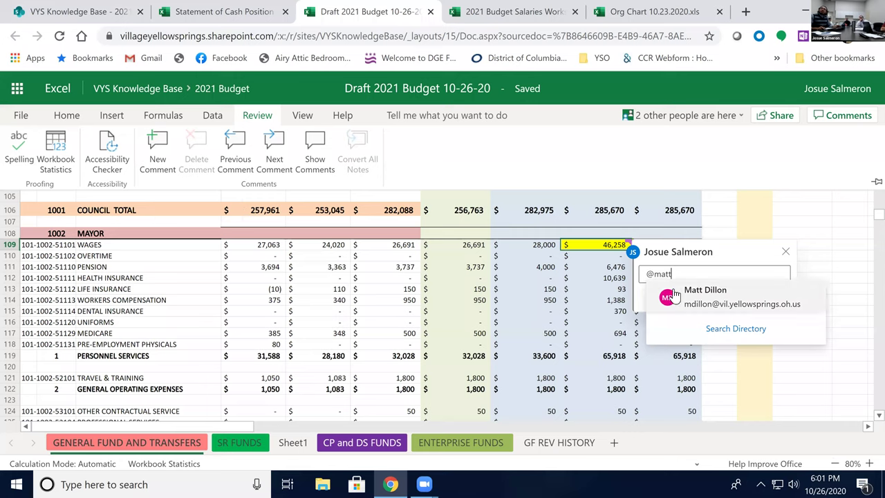
left_click(673, 295)
type("Please update")
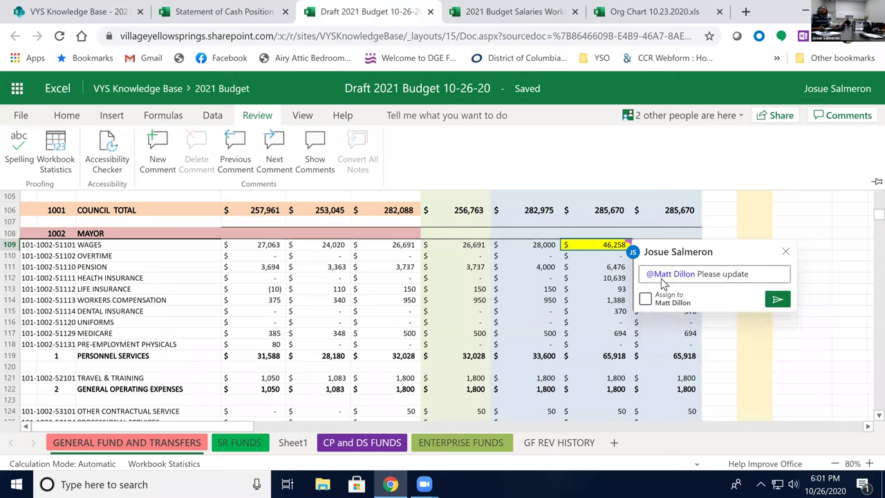
left_click(643, 302)
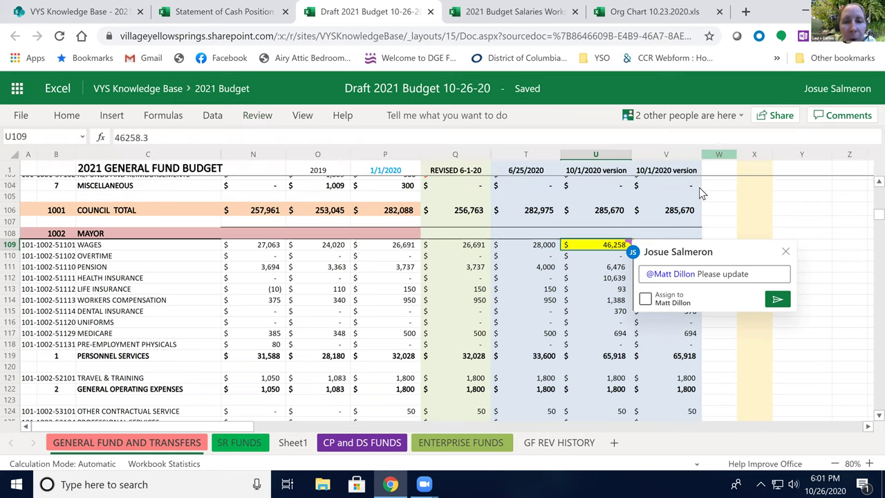
left_click(775, 298)
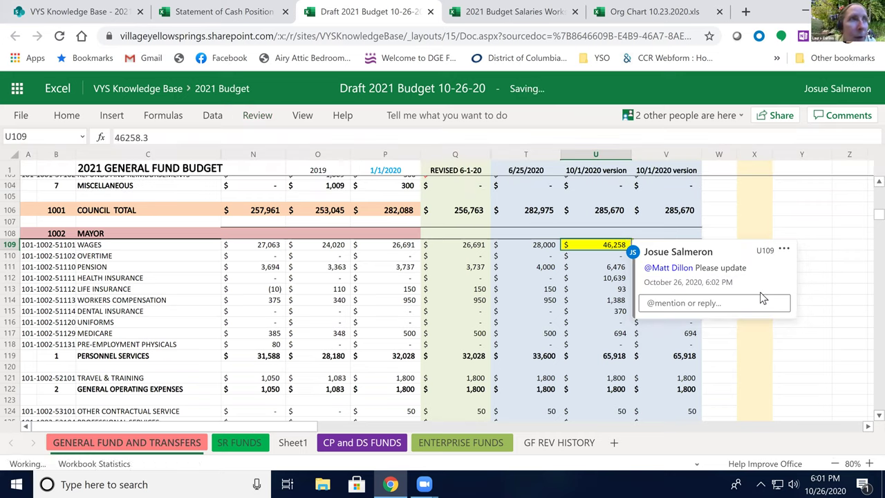
left_click(835, 323)
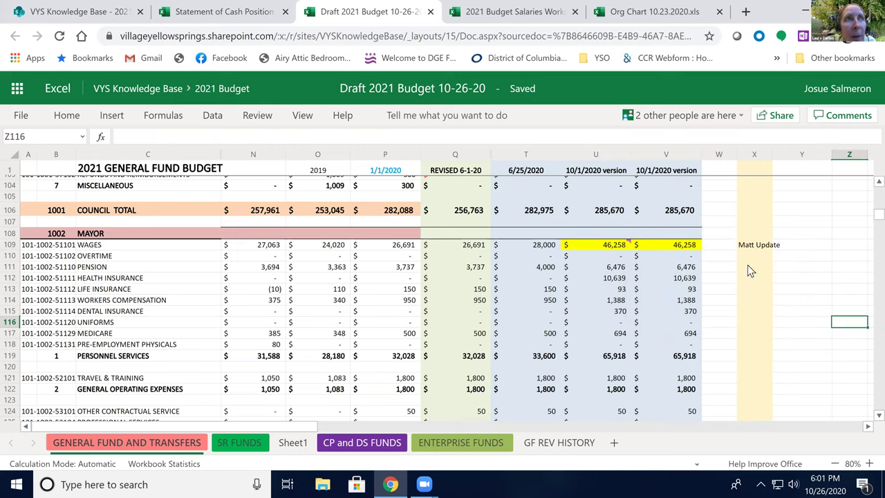
- Check the follow-up note in X109, review the Council expenditures up to Total General Fund Revenue, and return to the Mayor section
left_click(763, 247)
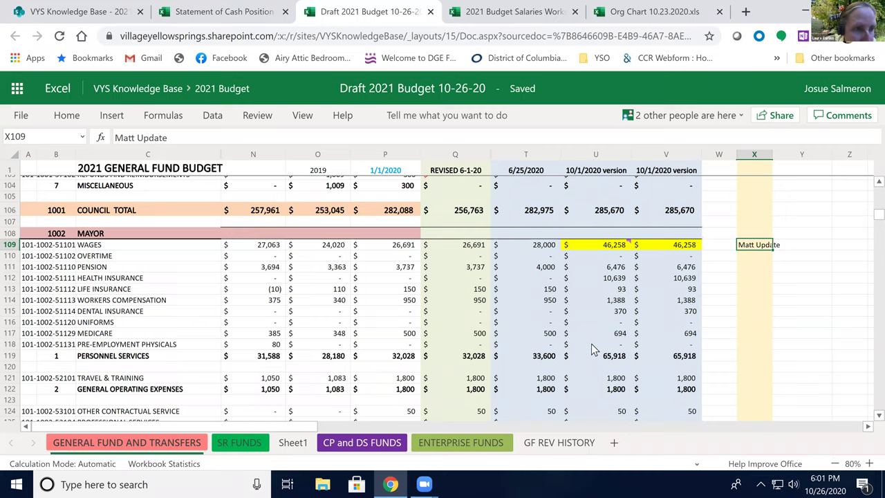
scroll(591, 344, "up", 4)
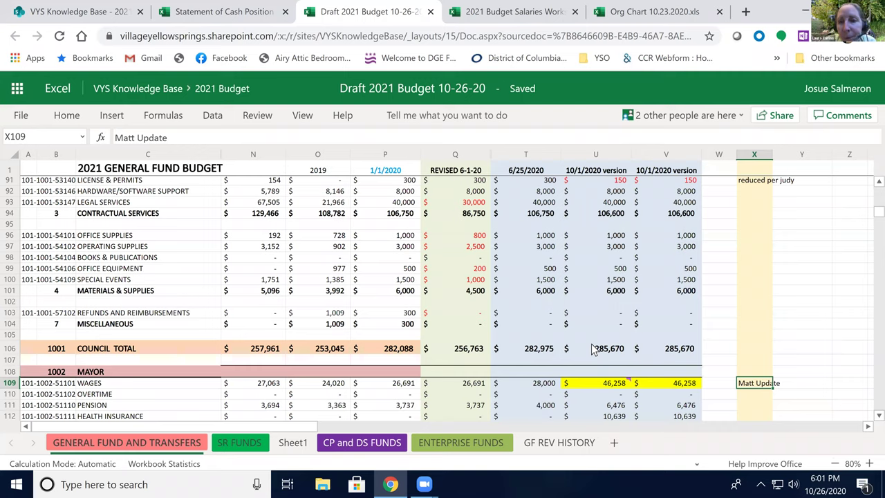
scroll(591, 349, "up", 2)
scroll(591, 349, "up", 2)
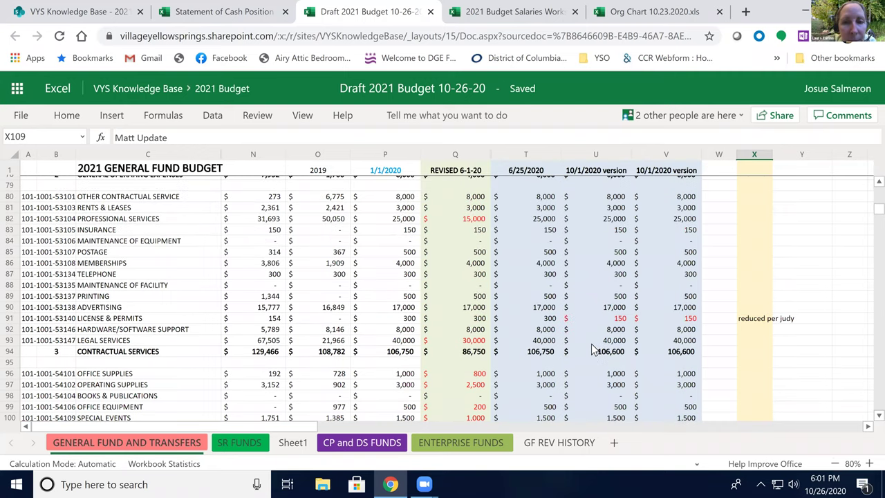
scroll(591, 346, "up", 5)
scroll(589, 346, "down", 3)
scroll(588, 349, "up", 4)
scroll(587, 345, "up", 6)
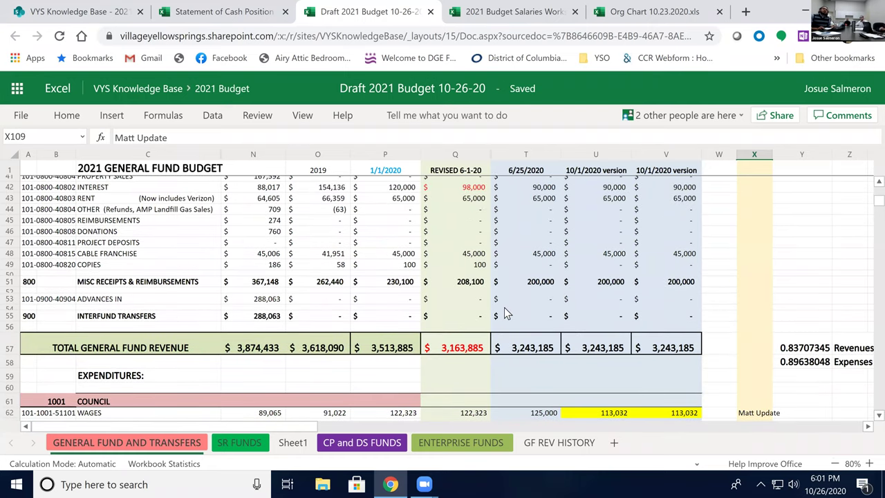
scroll(503, 308, "down", 6)
scroll(490, 309, "down", 2)
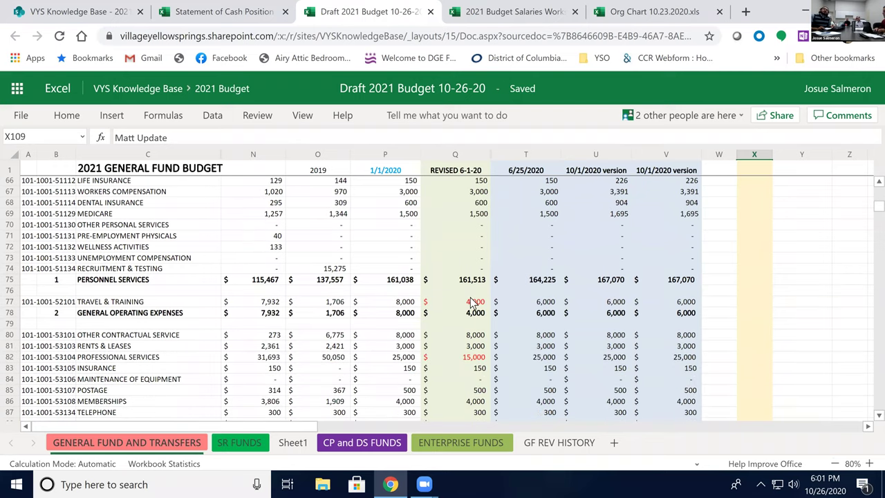
scroll(472, 302, "down", 6)
scroll(443, 312, "down", 8)
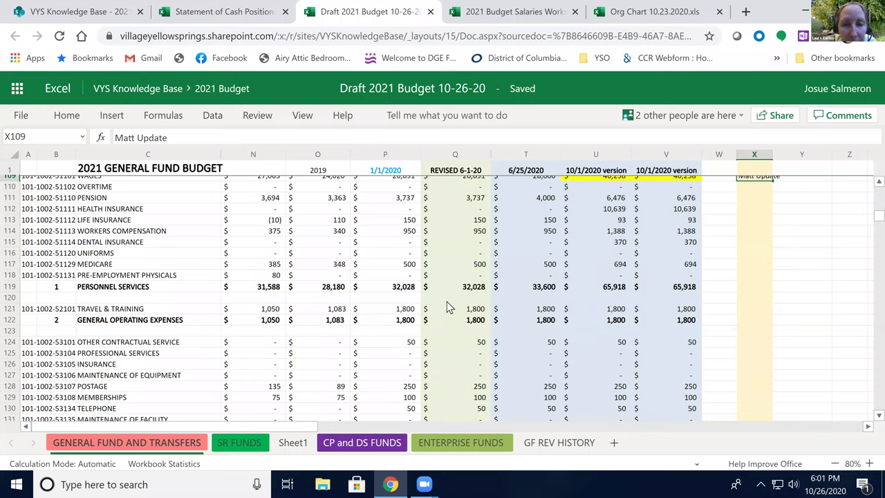
scroll(511, 284, "up", 2)
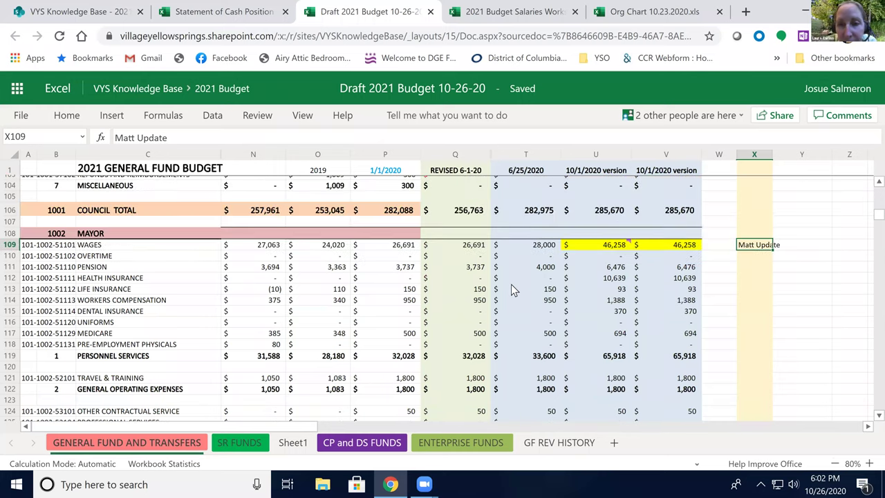
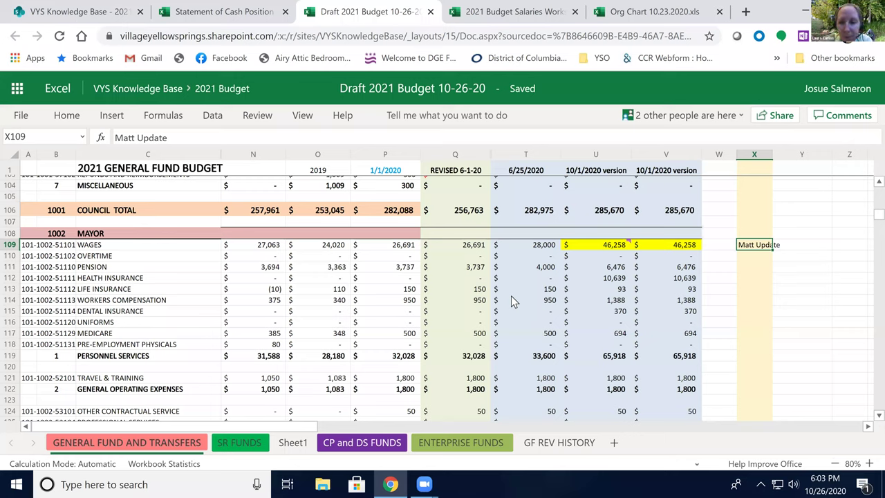
- Go past the Mayor section to Administration and compare the Wages amounts in the 6/25/2020 and 10/1/2020 version columns
scroll(630, 293, "down", 4)
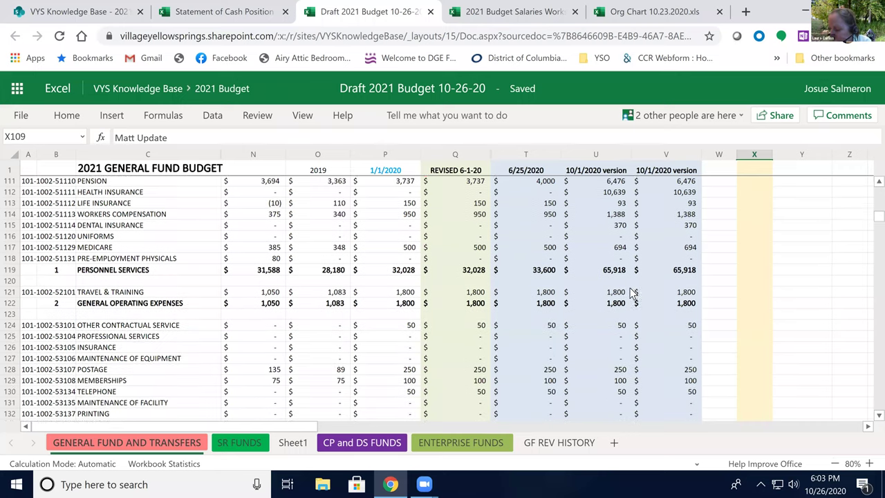
scroll(630, 293, "down", 8)
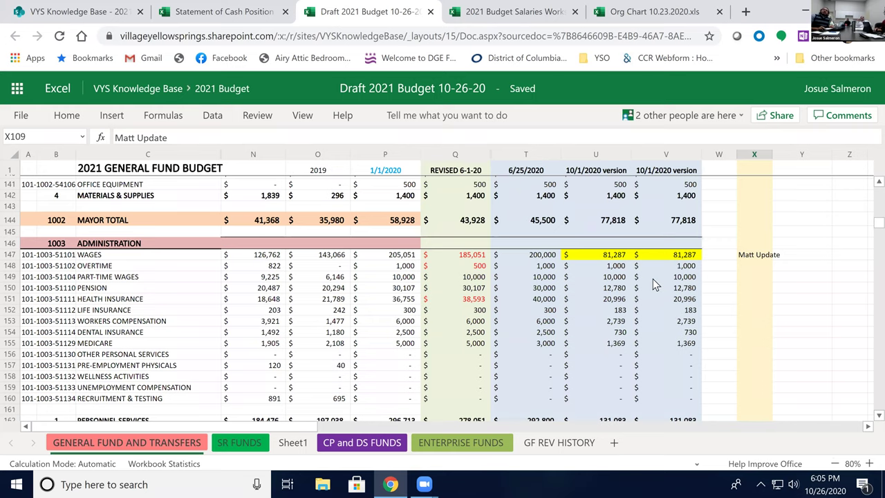
left_click(652, 278)
scroll(654, 262, "down", 2)
scroll(654, 261, "up", 2)
left_click(546, 256)
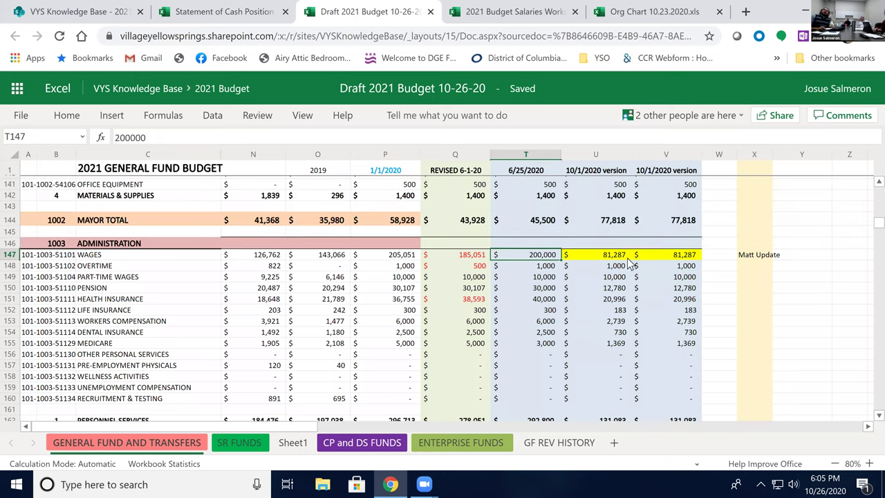
left_click(681, 260)
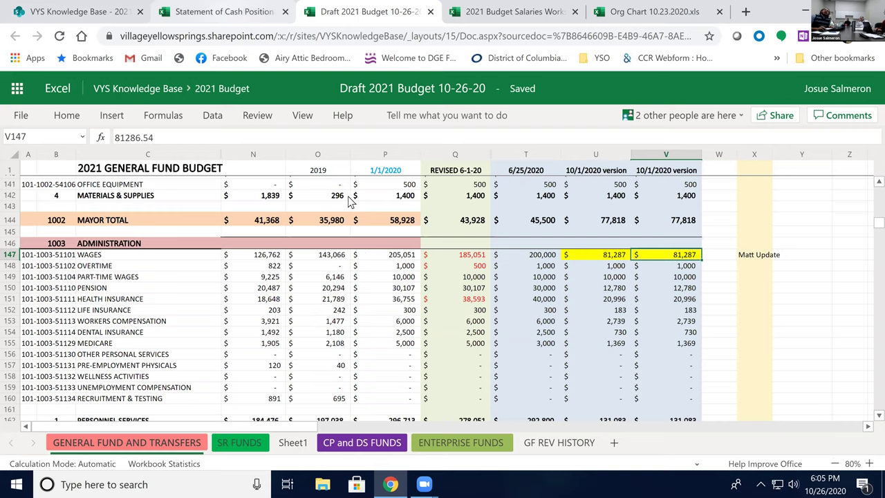
- Switch to the 2021 Budget Salaries Worksheets workbook and bring the full-time-equivalent allocations from Council onward into view on Salary Allocations 2021
key("ctrl+shift+Tab")
key("ctrl+Tab")
key("ctrl+Tab")
key("ctrl+Tab")
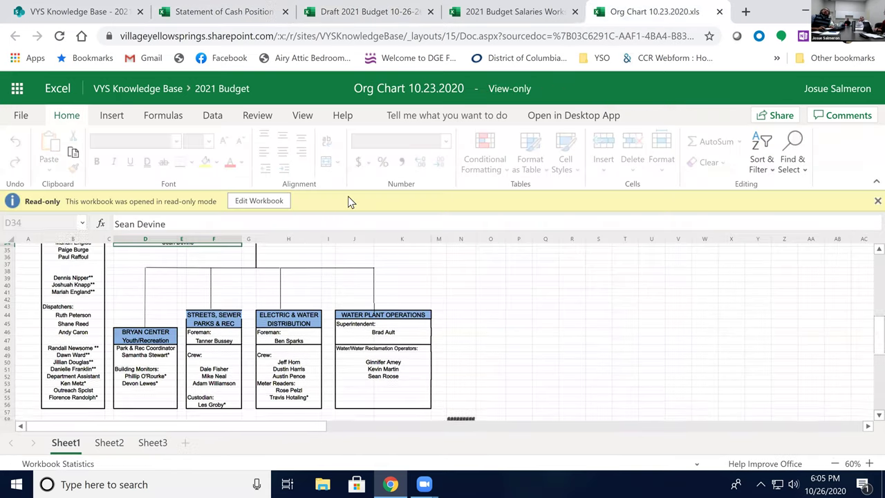
key("ctrl+shift+Tab")
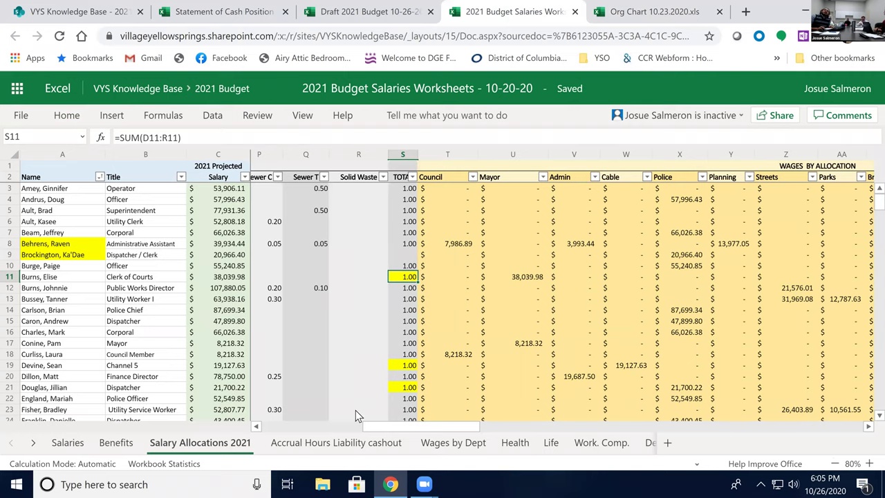
left_click_drag(366, 429, 297, 425)
scroll(210, 255, "down", 2)
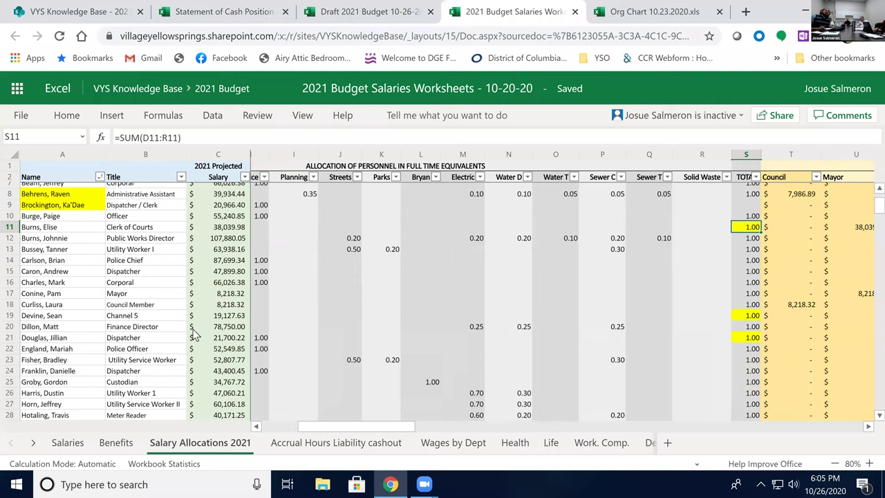
left_click(261, 328)
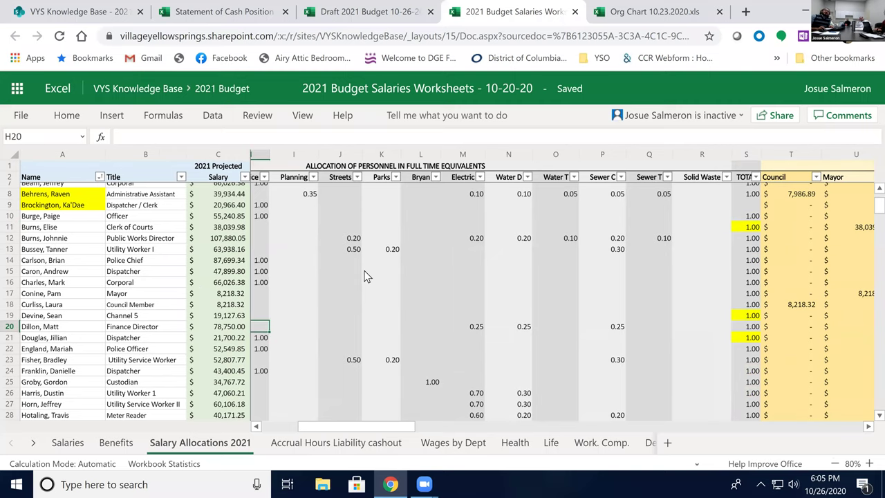
scroll(359, 270, "up", 2)
left_click_drag(346, 428, 308, 426)
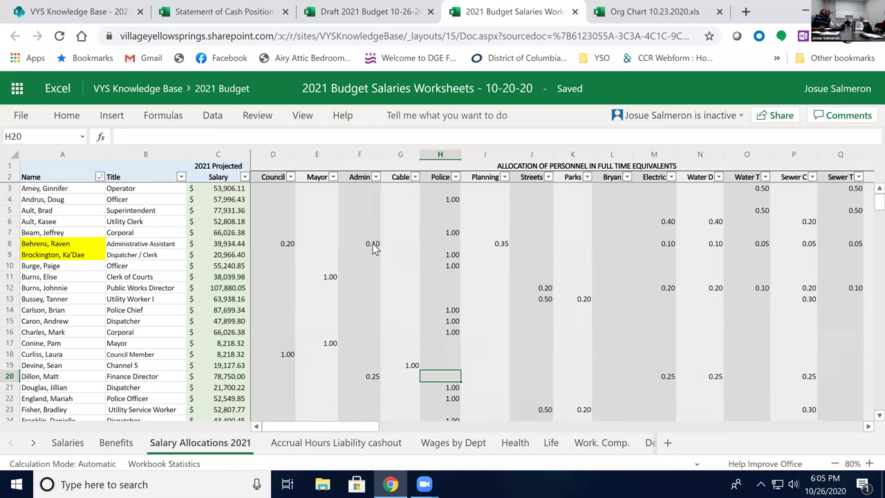
- Check the Admin allocations of the Administrative Assistant, Finance Director and Village Manager, and the Admin column total
left_click(367, 245)
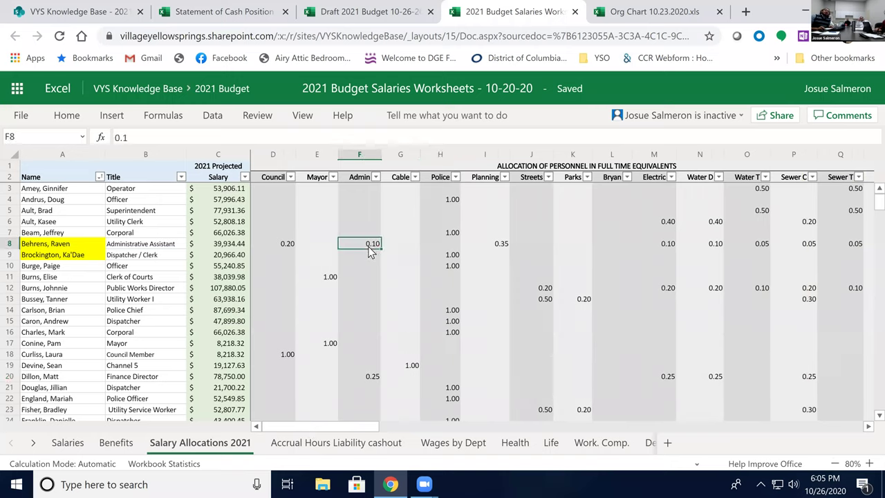
left_click(364, 382)
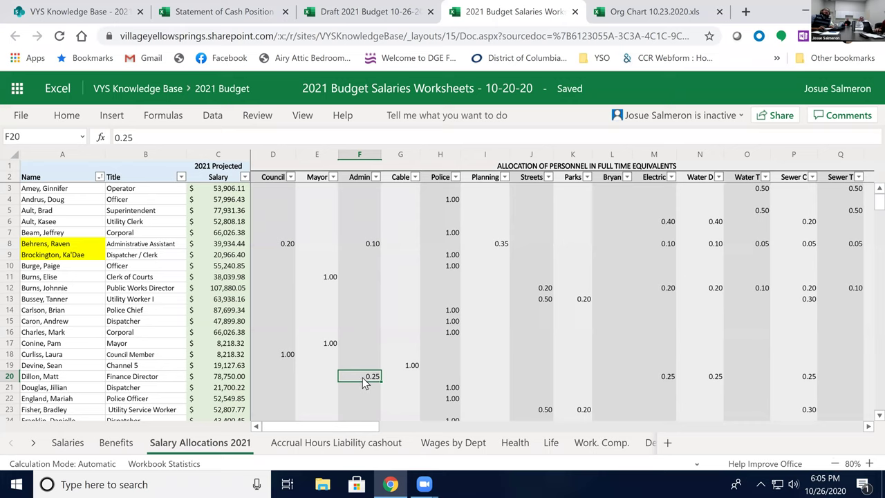
scroll(362, 381, "down", 4)
scroll(357, 371, "down", 6)
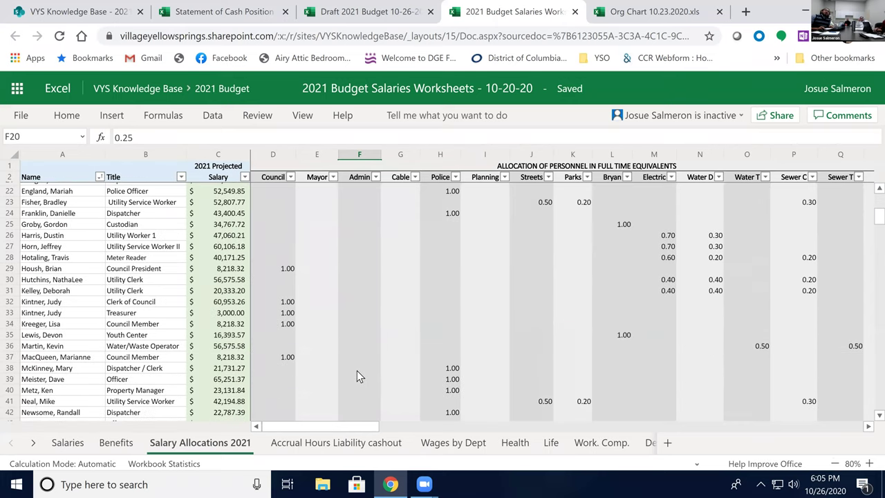
left_click(357, 383)
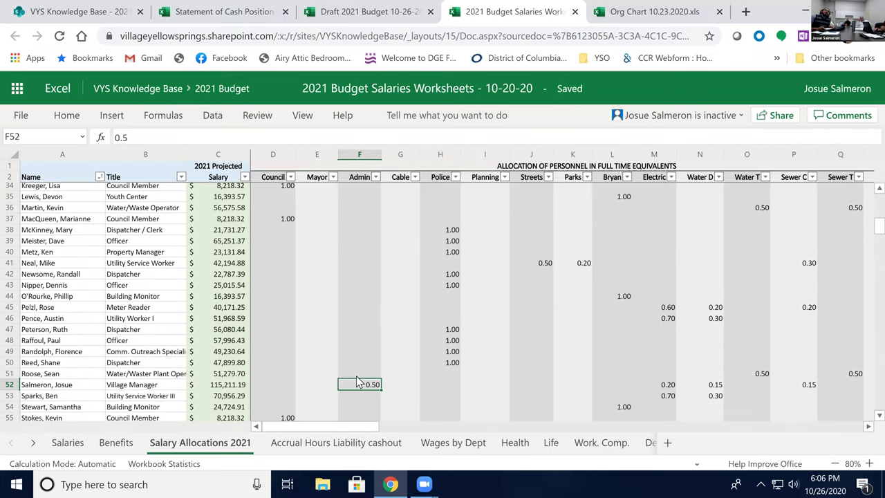
scroll(356, 380, "down", 4)
left_click(363, 334)
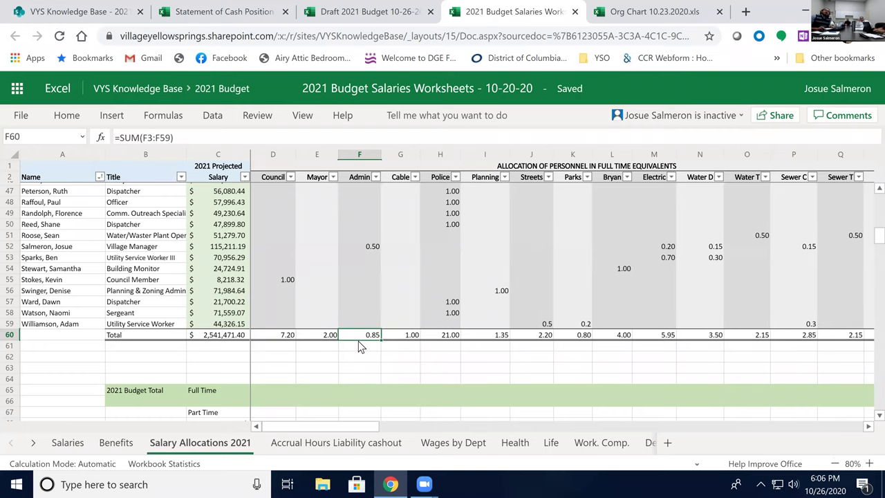
- Examine the Admin wages by allocation with the benefit expenses below the totals, and inspect the Admin 14% pension formula
scroll(358, 340, "down", 8)
scroll(355, 399, "up", 2)
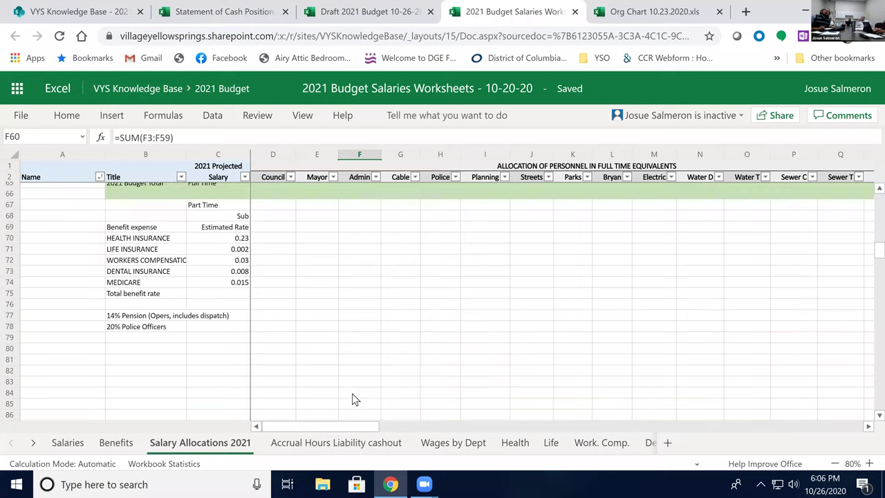
left_click_drag(351, 432, 474, 414)
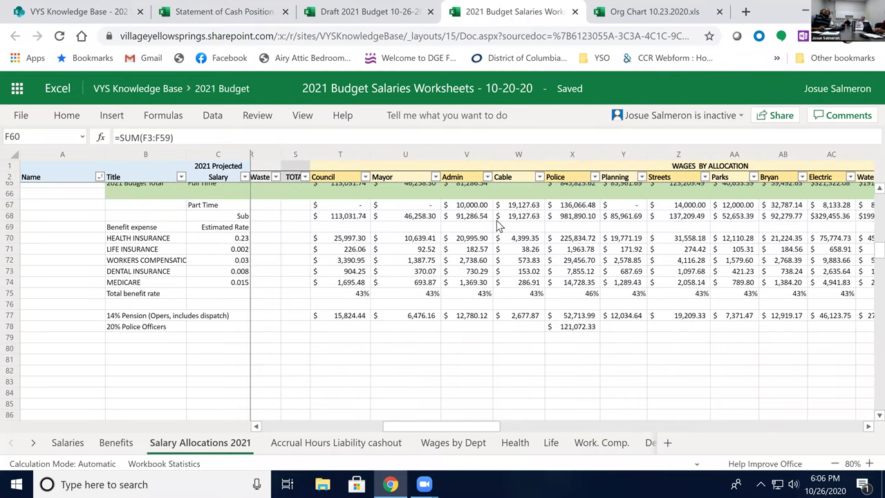
scroll(477, 260, "up", 2)
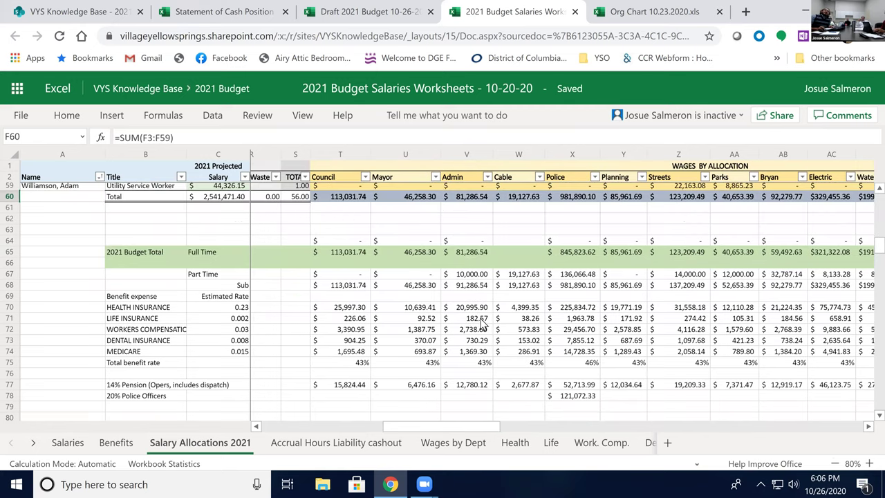
left_click(481, 387)
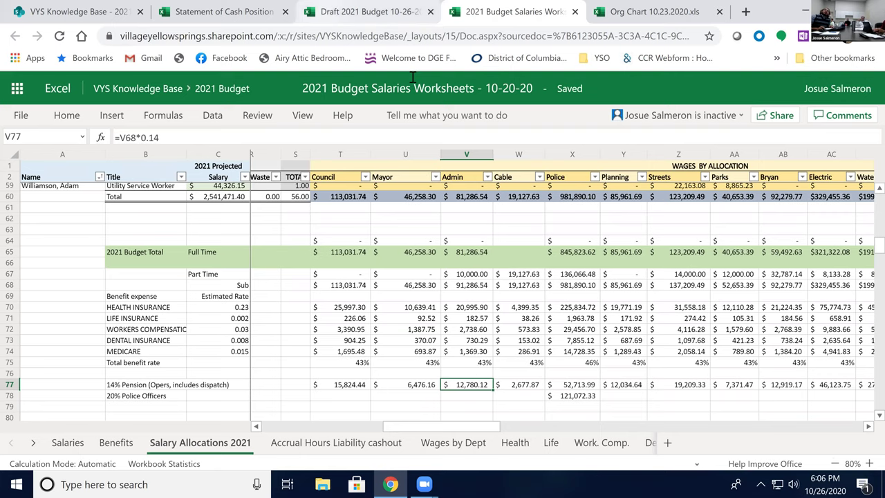
- Return to the Draft 2021 Budget workbook and inspect Administration's Personnel Services total, Travel & Training and General Operating Expenses in column V
left_click(387, 12)
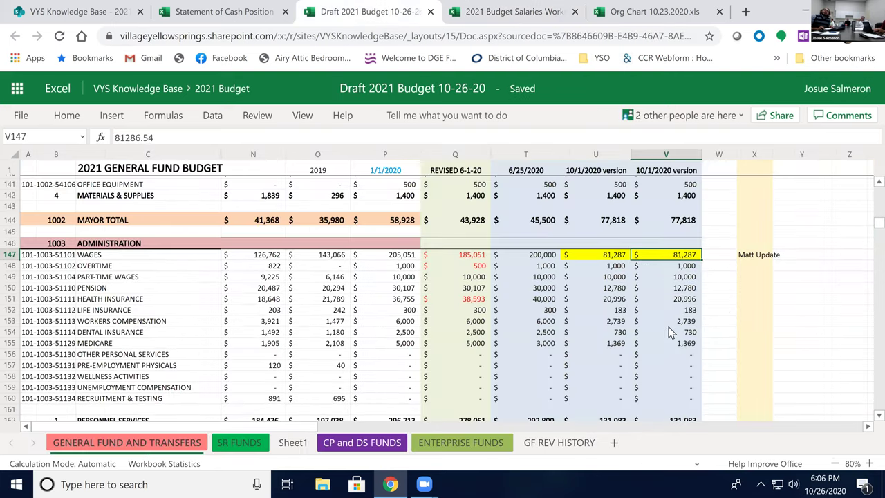
scroll(670, 331, "down", 2)
left_click(673, 353)
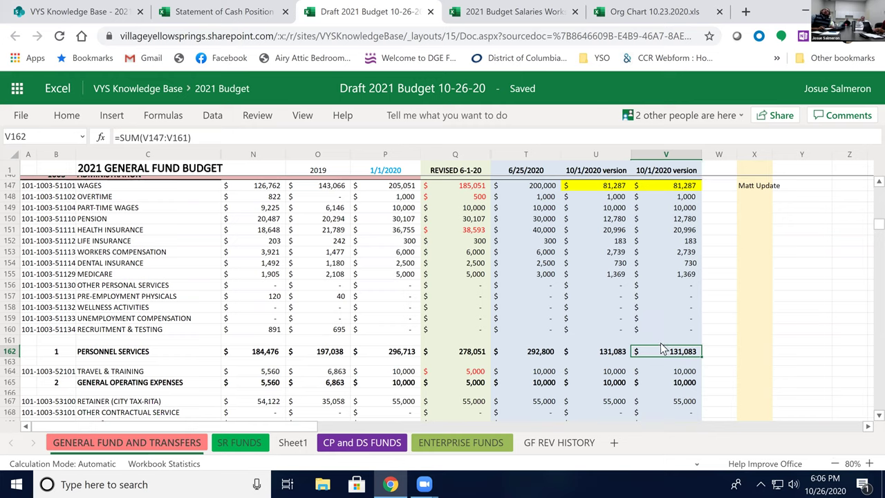
scroll(662, 349, "down", 2)
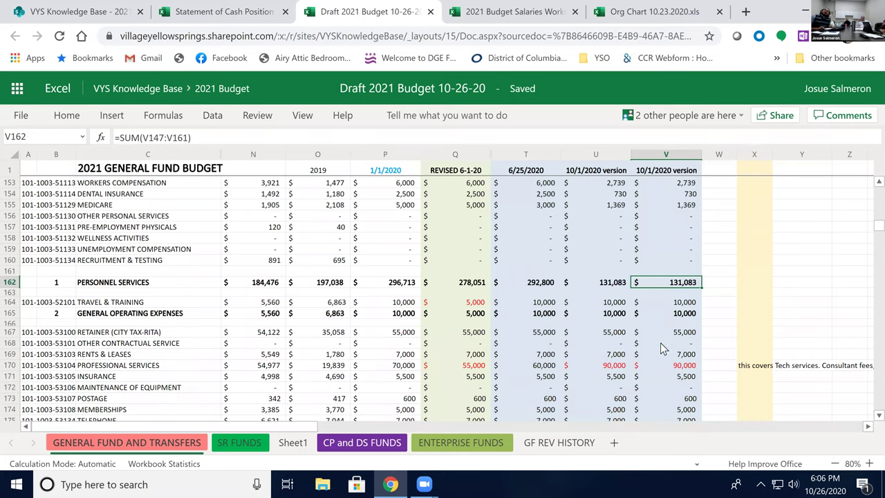
left_click(685, 303)
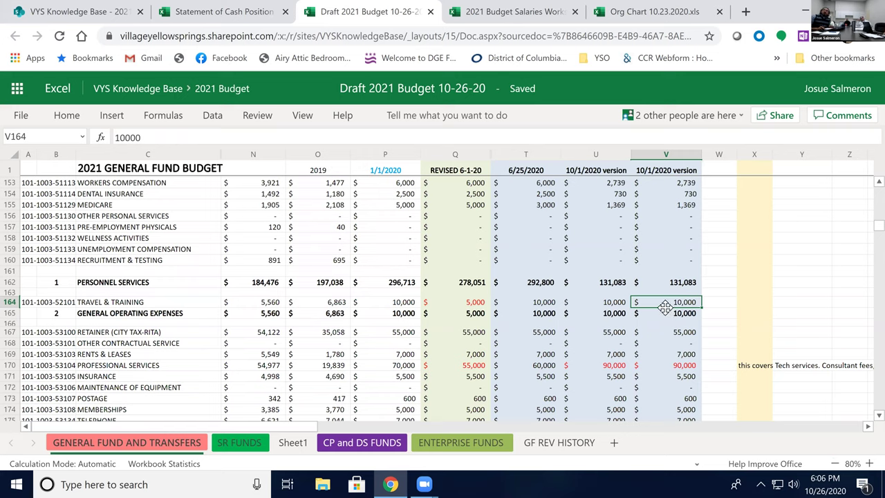
double_click(667, 314)
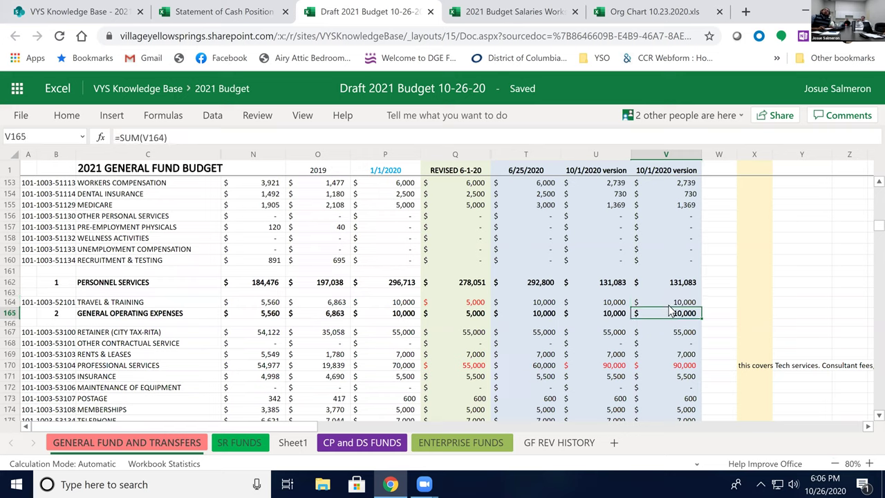
left_click(665, 306)
scroll(666, 306, "down", 2)
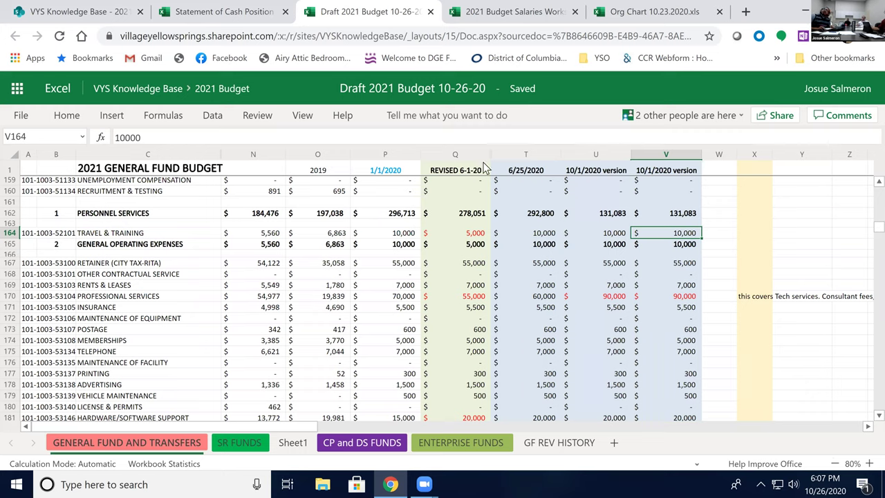
- Review Administration's contractual lines in column V, inspecting Retainer (City Tax-RITA), Rents & Leases and Professional Services
left_click(678, 265)
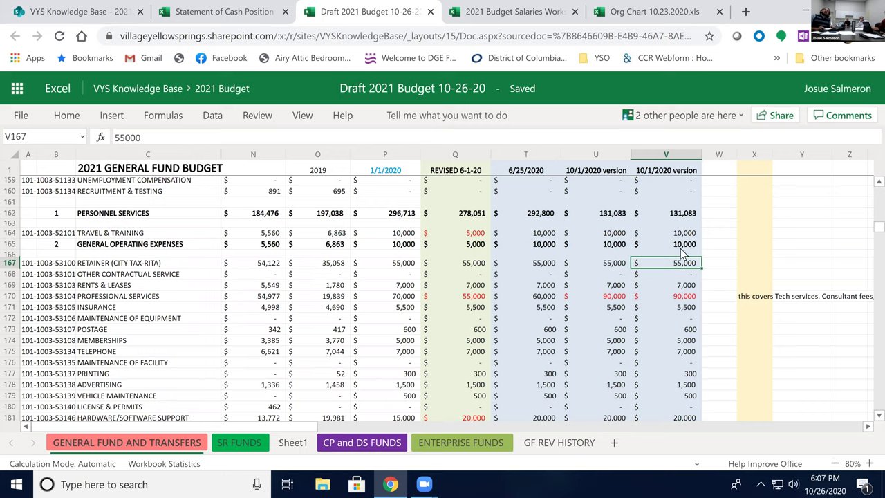
left_click(654, 283)
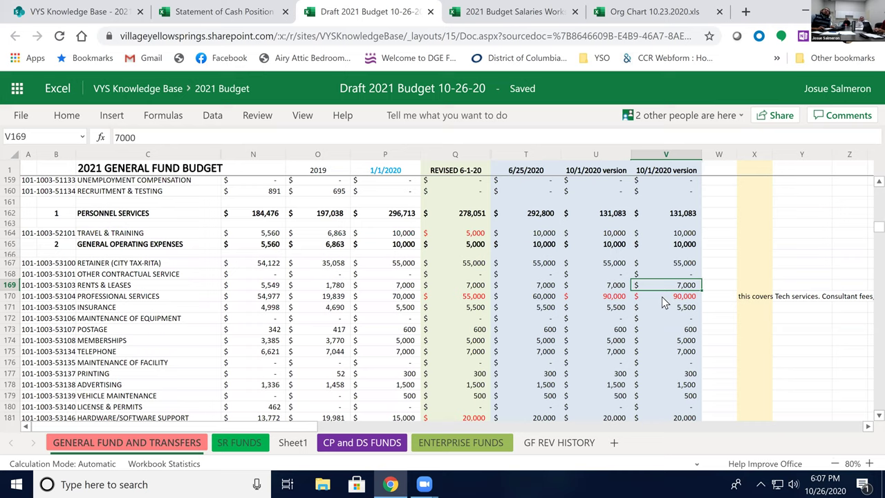
scroll(661, 296, "down", 3)
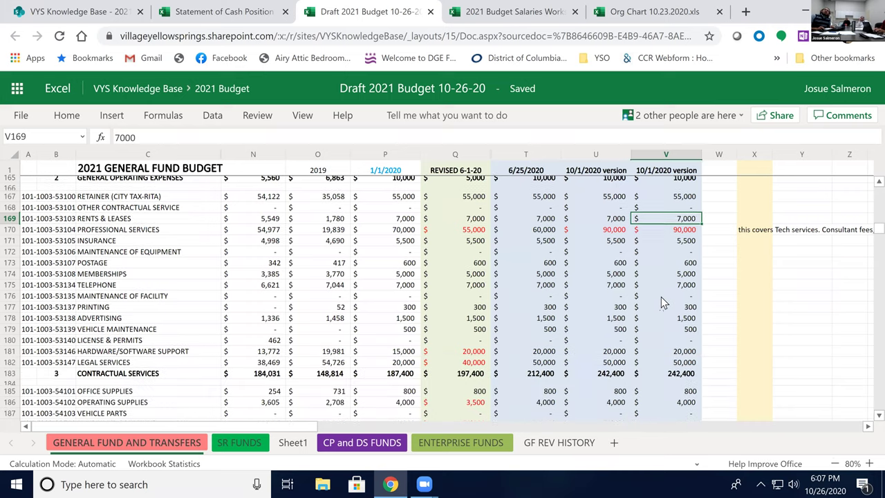
scroll(659, 296, "up", 3)
scroll(659, 296, "down", 2)
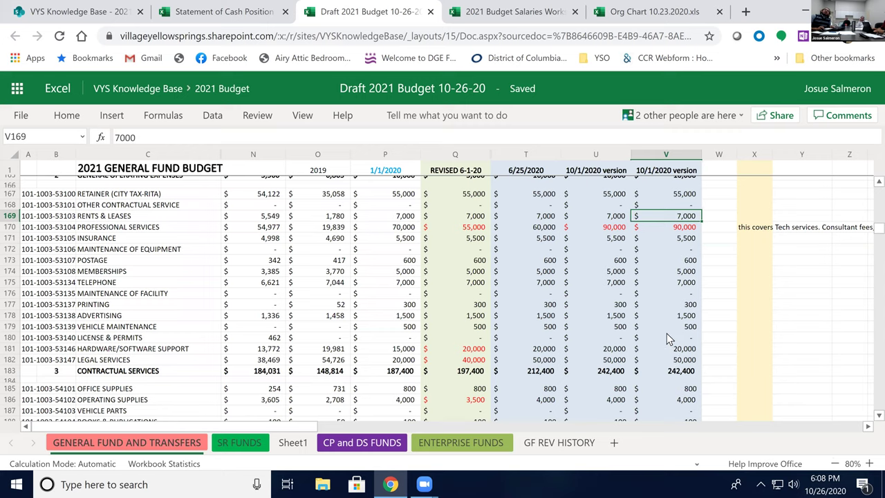
left_click(684, 230)
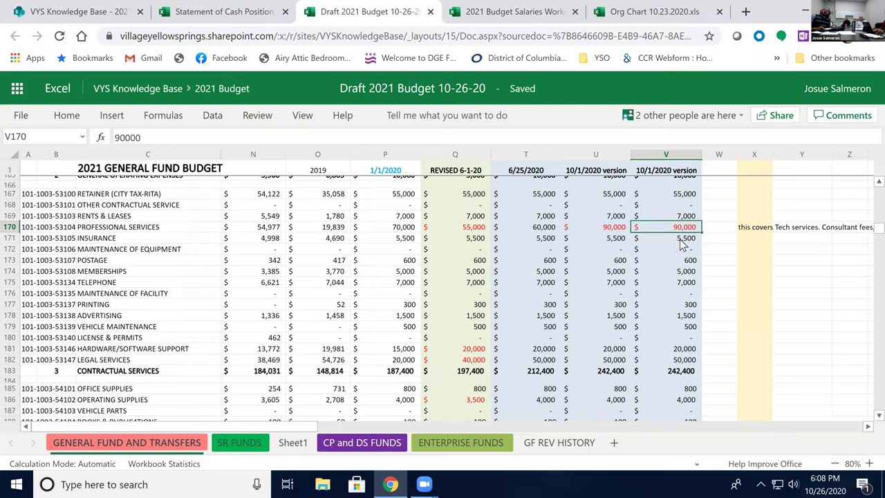
- Compare Administration's Wages and Professional Services between the 1/1/2020 and 10/1/2020 version columns
scroll(509, 247, "up", 6)
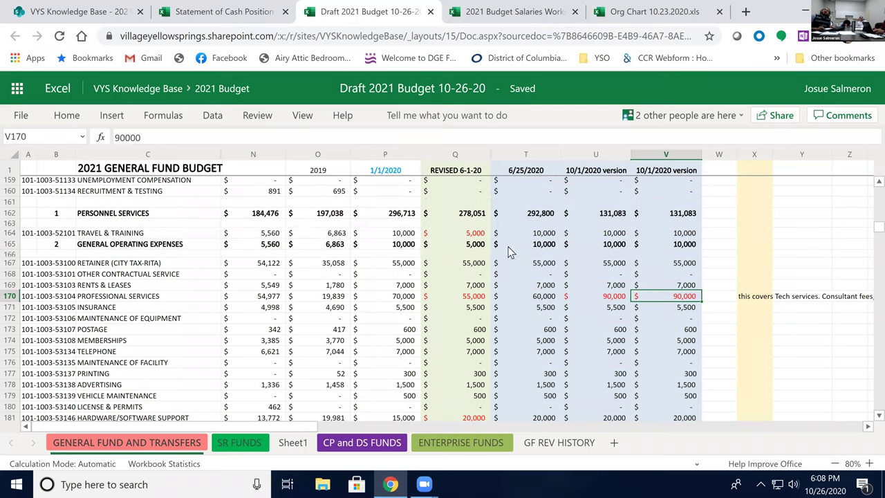
scroll(507, 247, "up", 2)
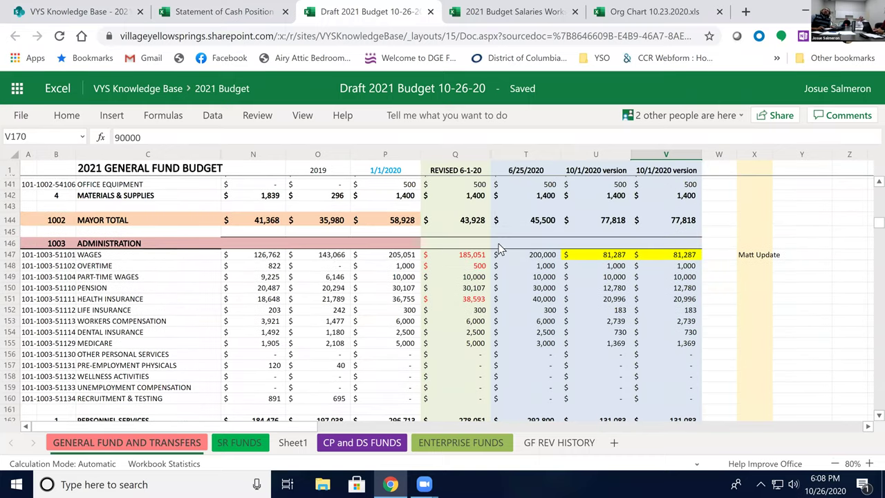
left_click(396, 257)
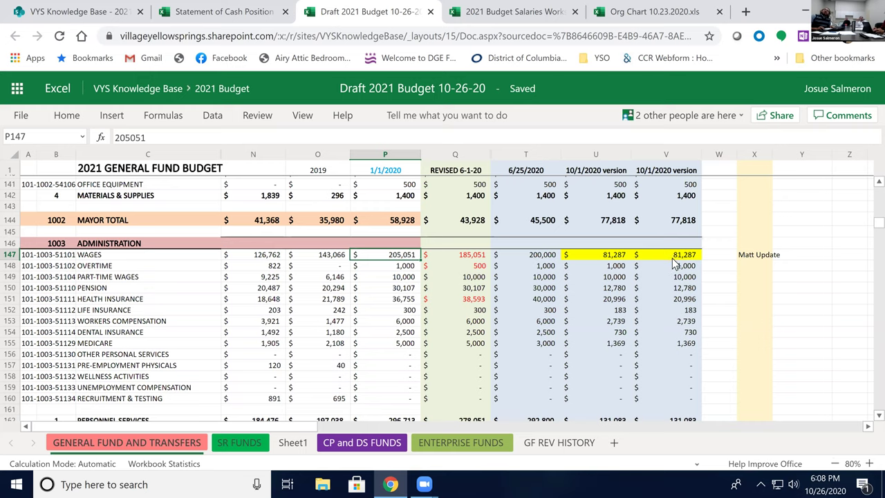
scroll(670, 270, "down", 2)
scroll(665, 287, "down", 2)
scroll(656, 300, "down", 2)
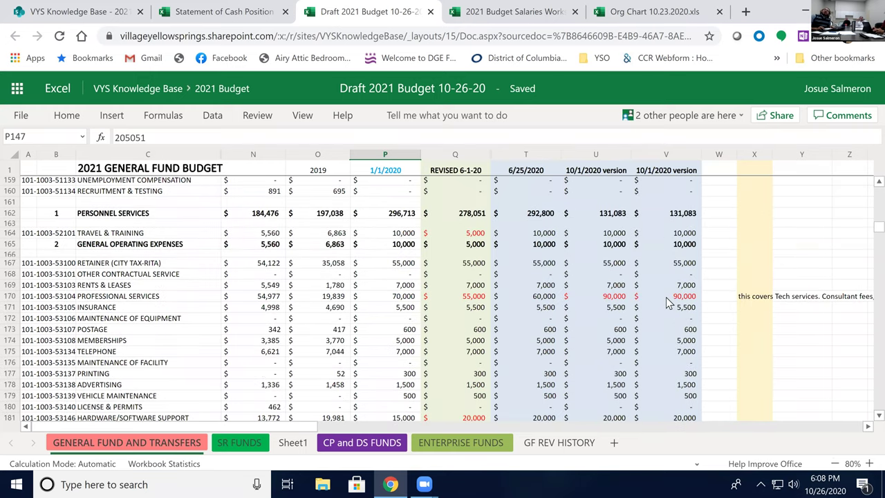
left_click(673, 296)
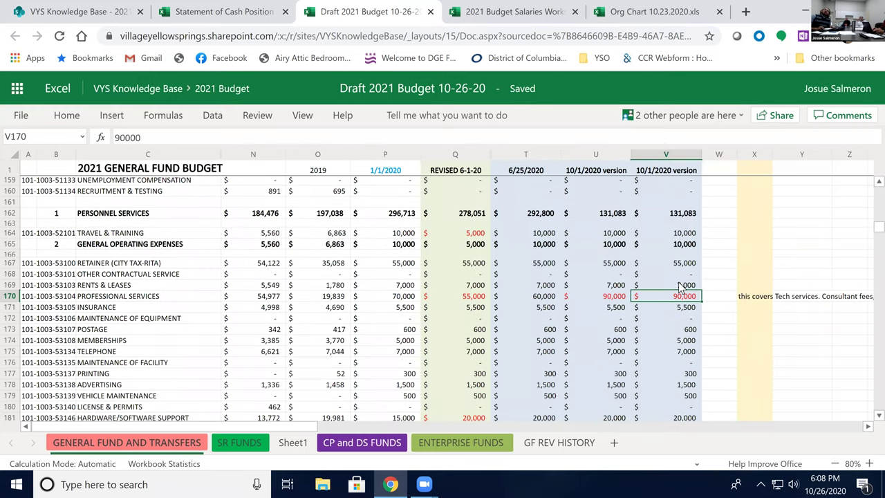
left_click(414, 294)
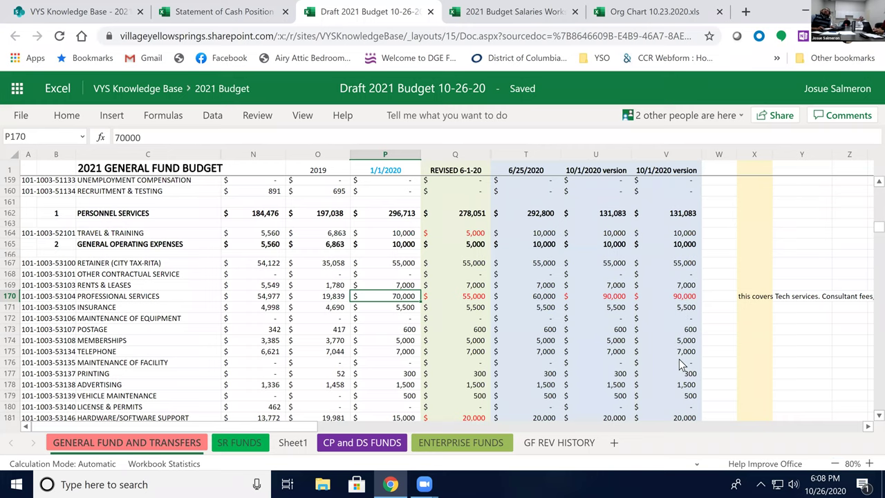
- Compare Administration's Hardware/Software Support and Legal Services lines between the 1/1/2020 column and version column V
scroll(678, 364, "down", 1)
scroll(679, 365, "down", 1)
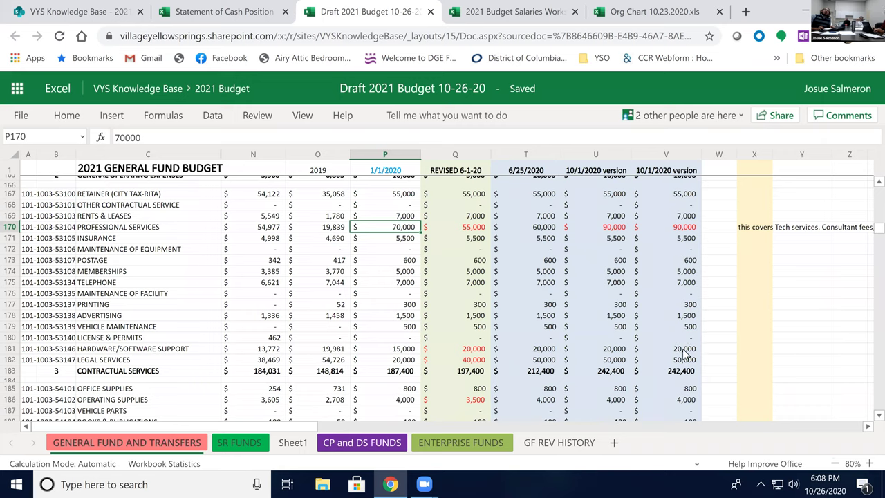
left_click(411, 351)
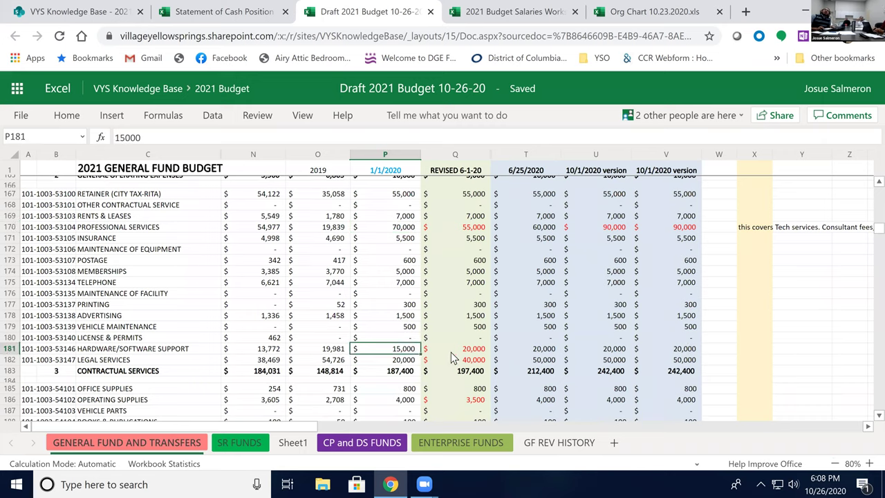
left_click(681, 349)
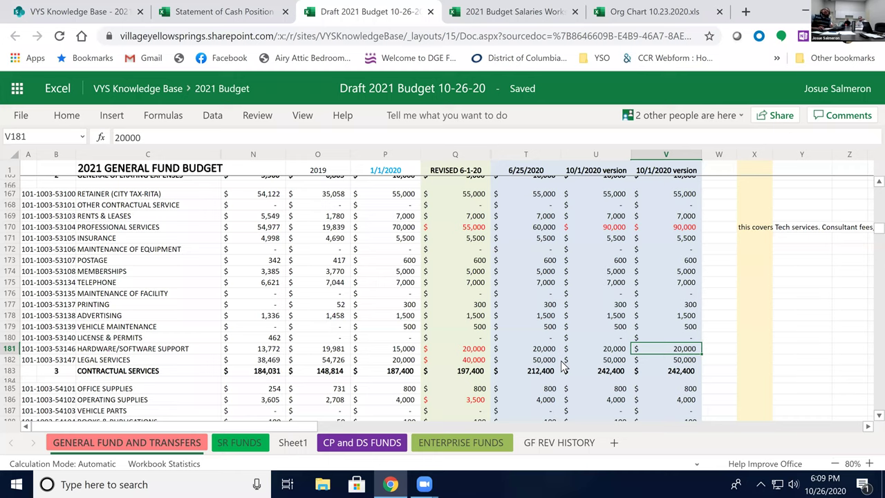
left_click(404, 360)
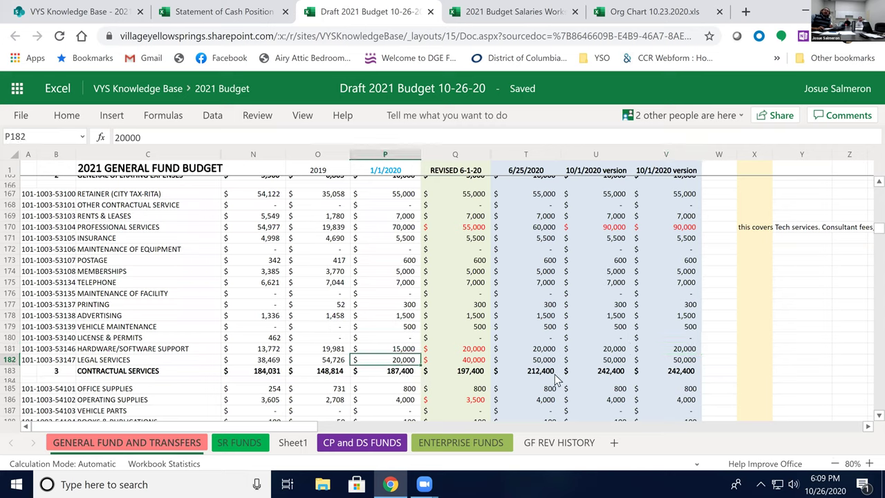
left_click(670, 361)
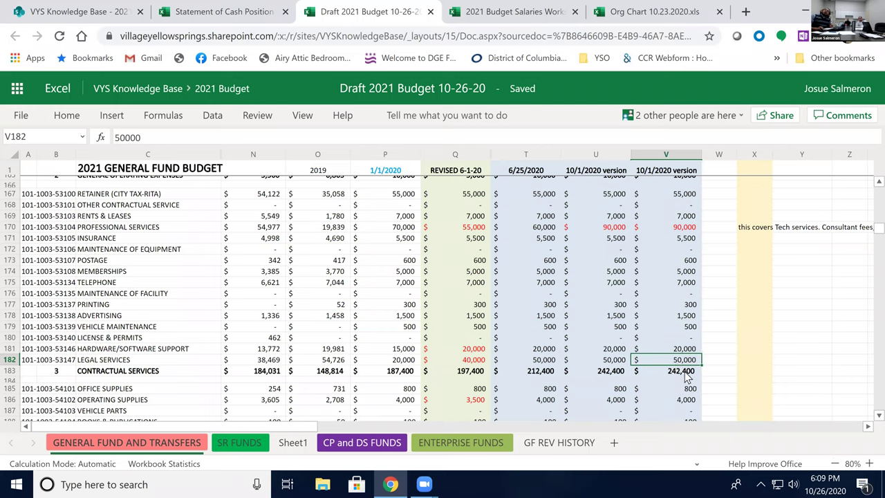
- Inspect Administration's Contractual Services total in column V and compare the Materials & Supplies total between columns V and P
scroll(684, 370, "up", 3)
scroll(689, 375, "down", 5)
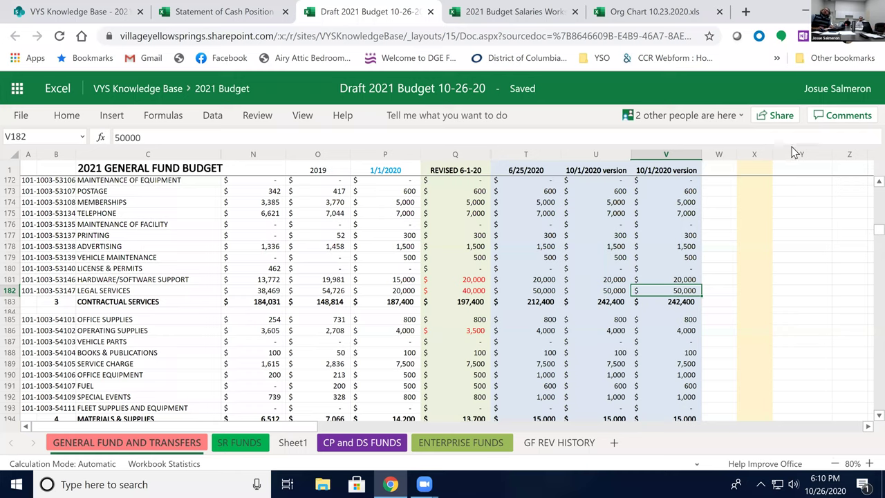
left_click(690, 304)
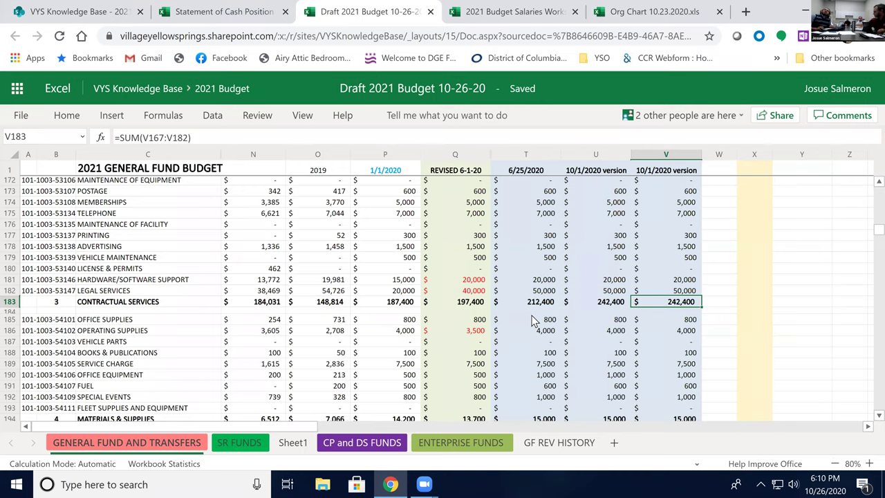
scroll(526, 315, "down", 2)
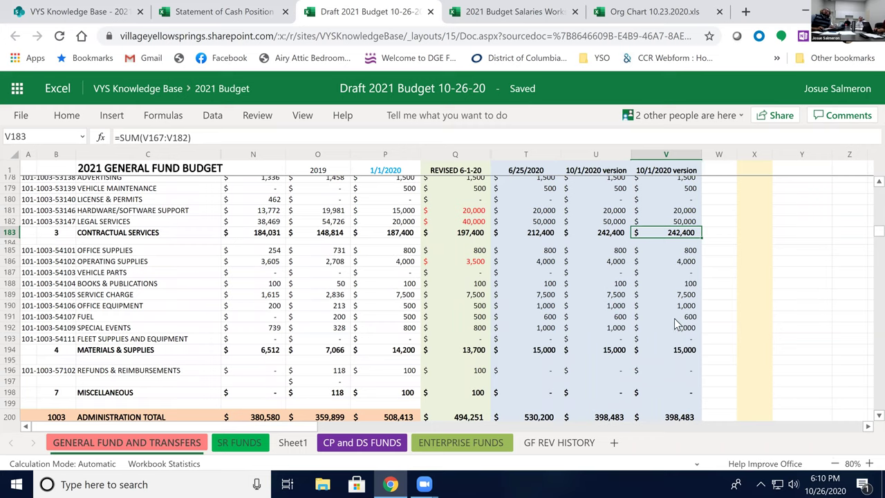
left_click(683, 352)
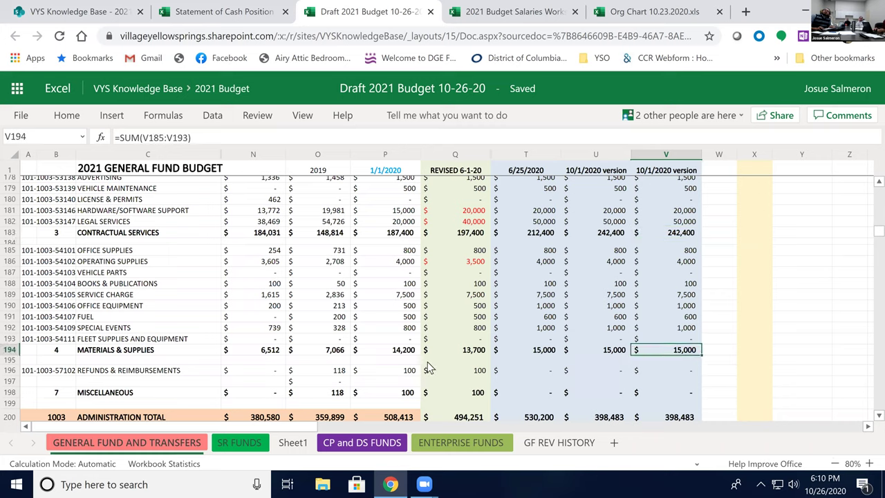
left_click(406, 352)
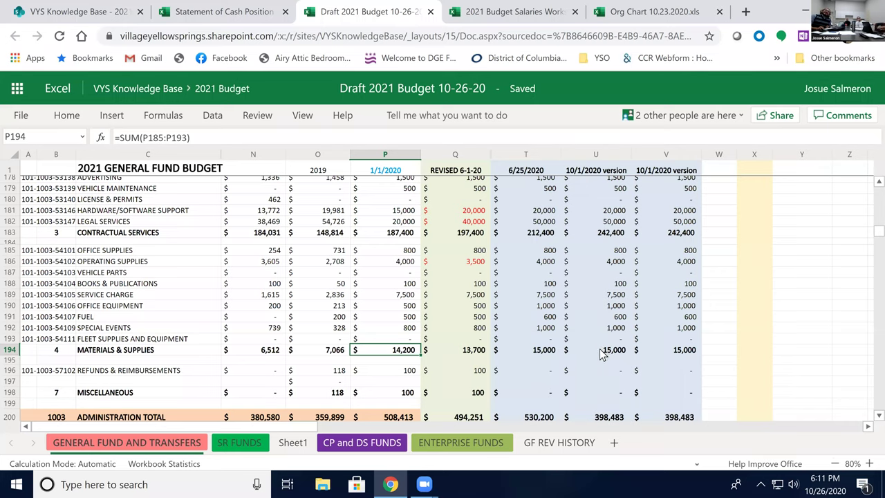
- Review the Auditor section in column V, inspecting the Auditors Total, Professional Services and Auditor & Treas. Fees
scroll(600, 362, "down", 2)
scroll(598, 361, "down", 2)
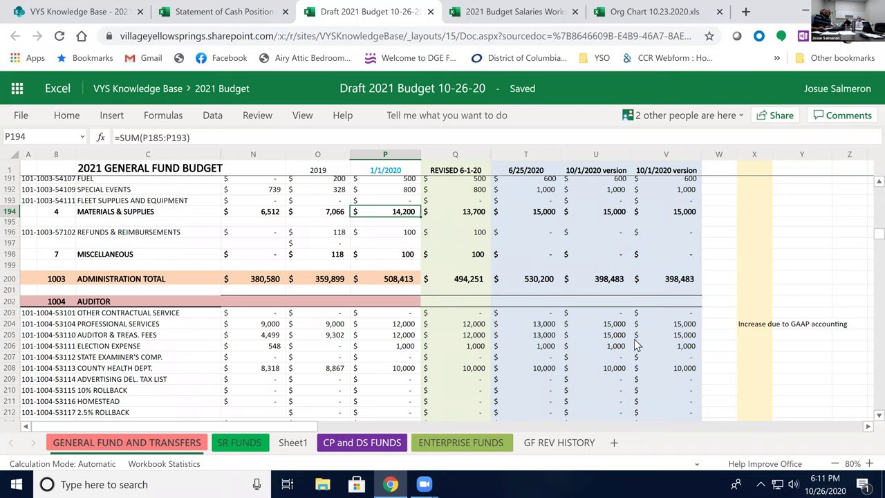
scroll(635, 345, "down", 2)
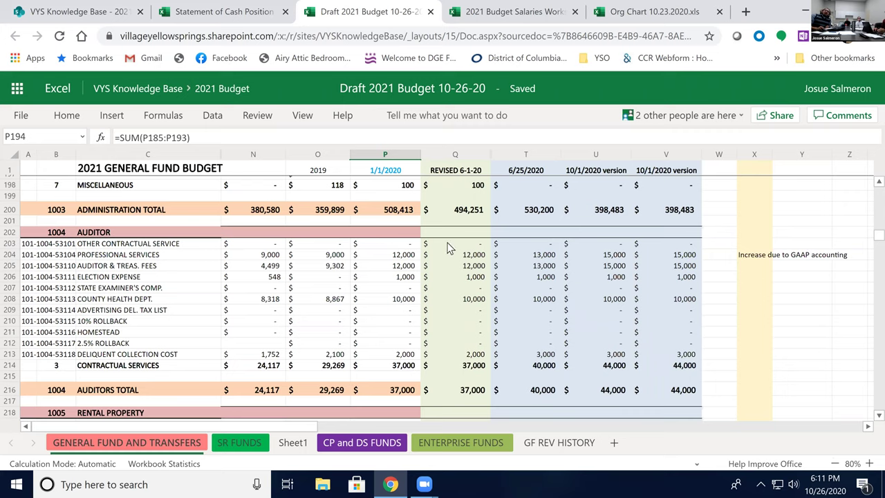
left_click(686, 389)
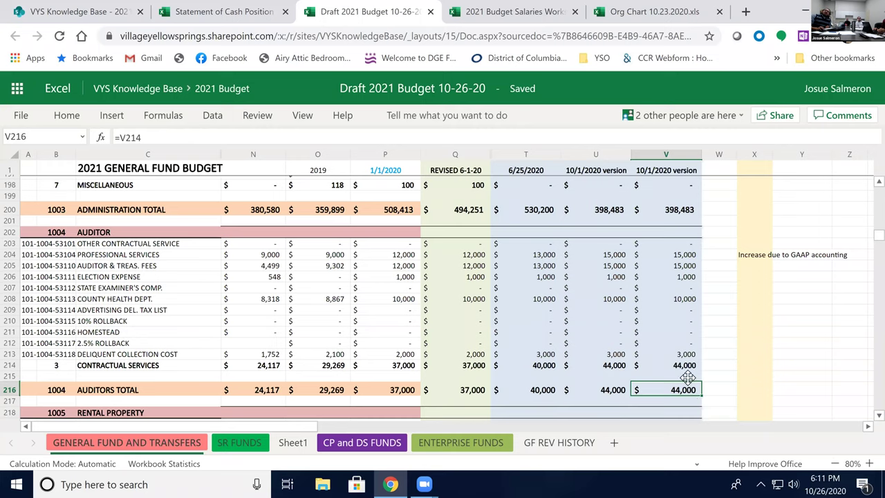
left_click(688, 258)
left_click(683, 269)
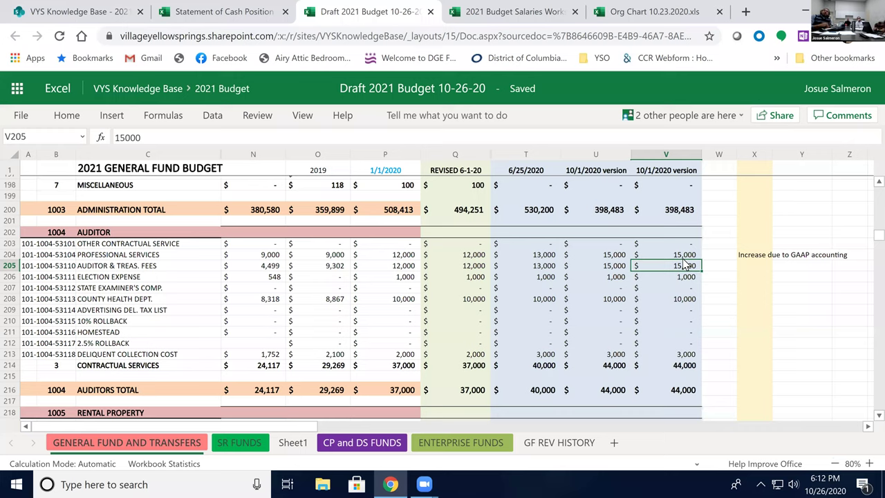
- Look at the 2021 Budget document library and the Org Chart 10.23.2020 workbook, and return to the Draft 2021 Budget workbook
left_click(100, 12)
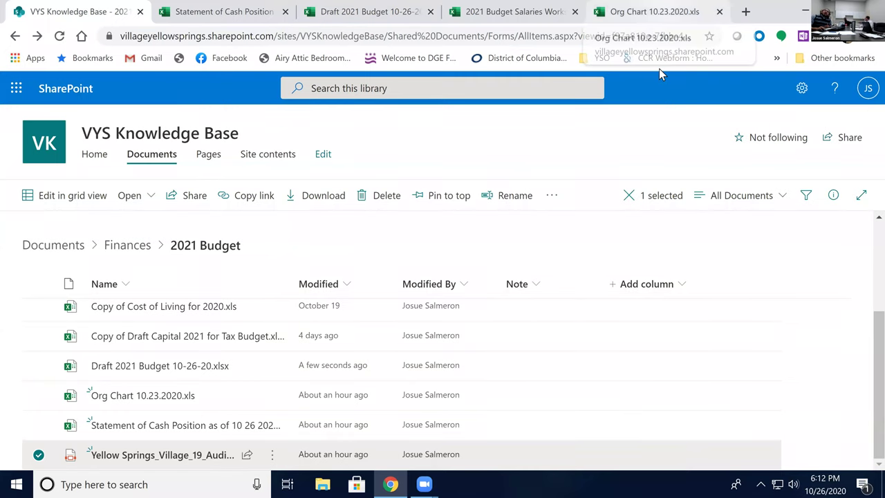
left_click(654, 12)
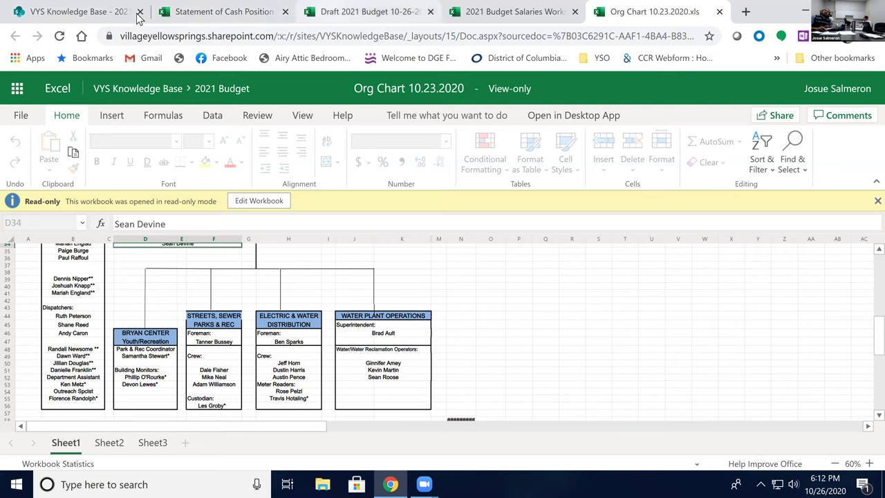
key("ctrl+3")
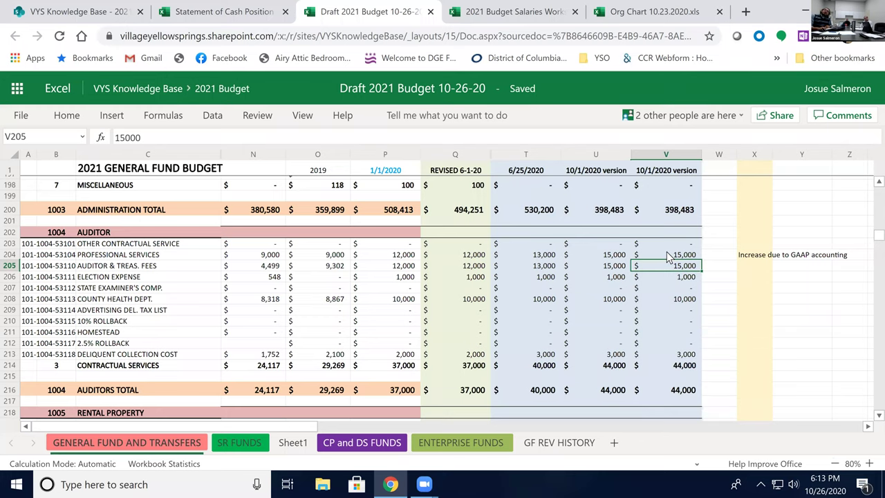
- Review Rental Property's contractual lines in column V, inspecting Property Tax, Natural Gas and the Contractual Services total
scroll(667, 278, "down", 2)
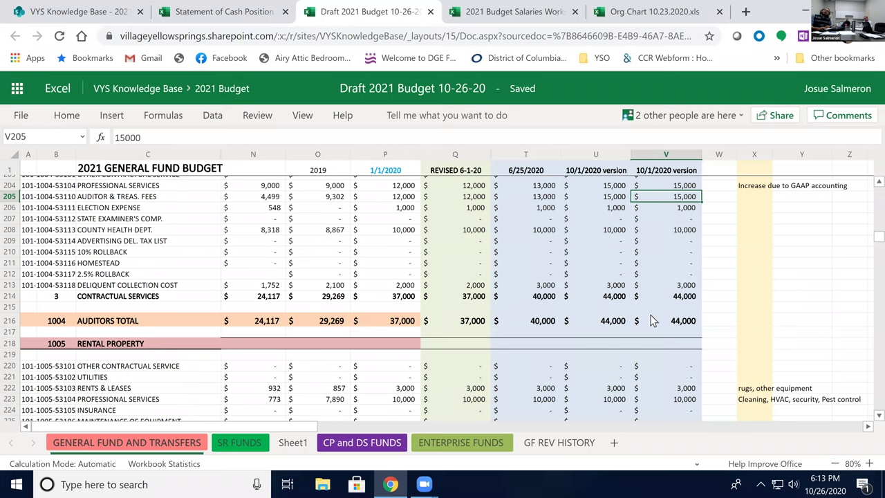
scroll(653, 320, "down", 2)
scroll(650, 312, "down", 2)
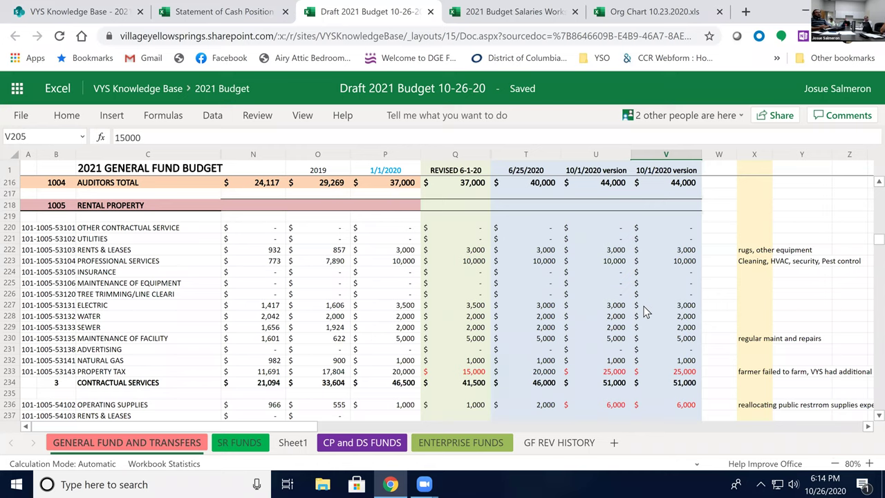
left_click(674, 374)
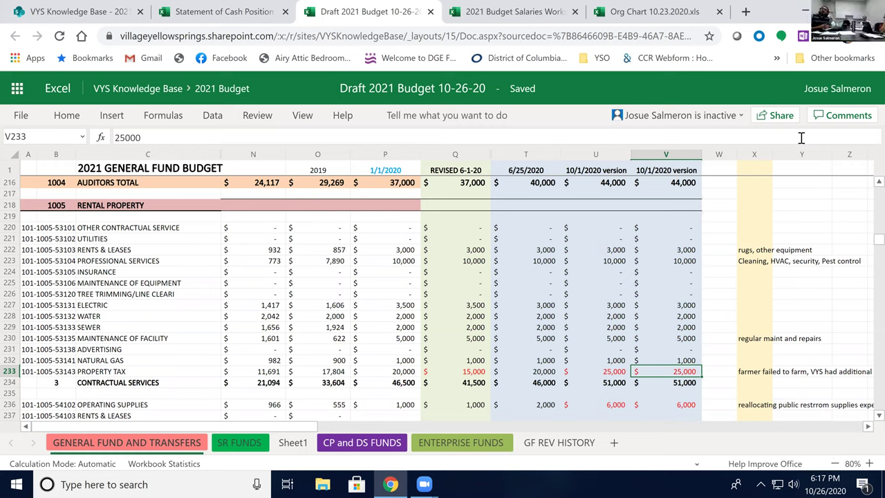
left_click(693, 360)
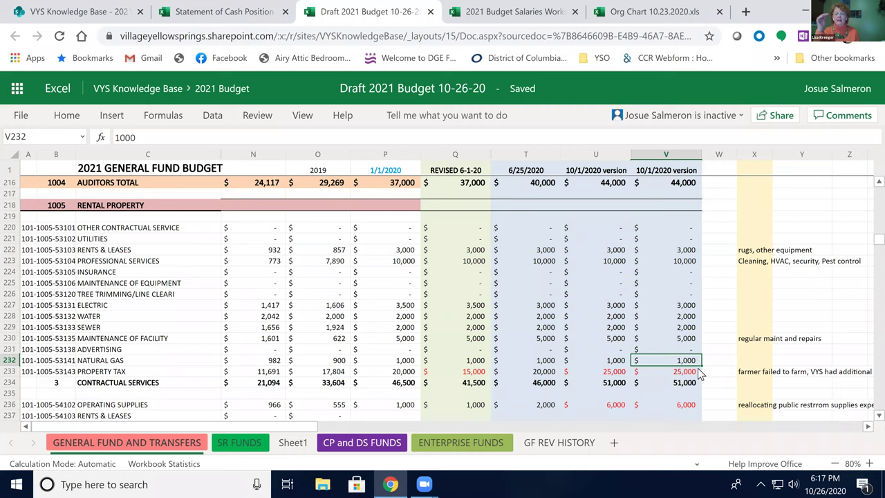
left_click(665, 385)
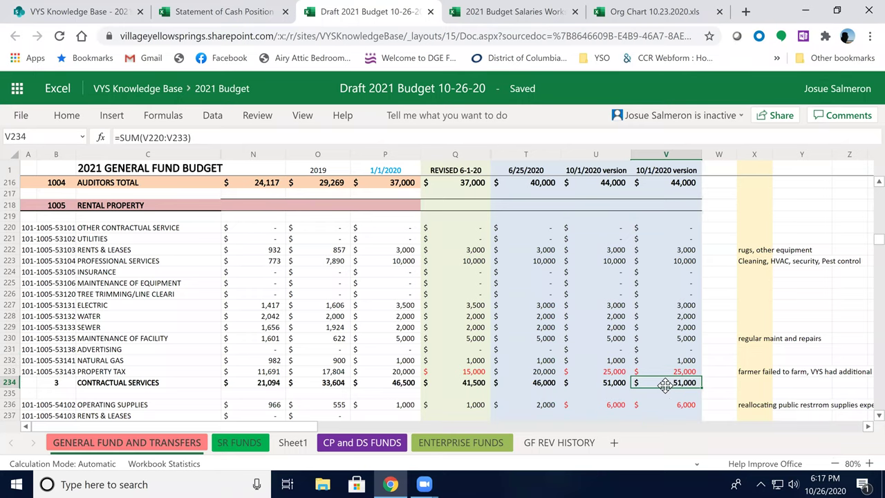
- Compare Rental Property's Operating Supplies between version column V and the 1/1/2020 column
scroll(665, 384, "down", 2)
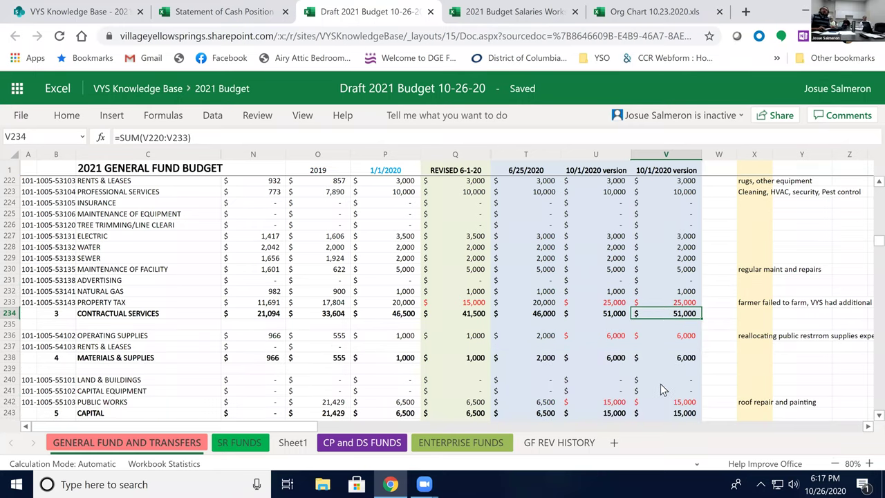
scroll(659, 384, "down", 2)
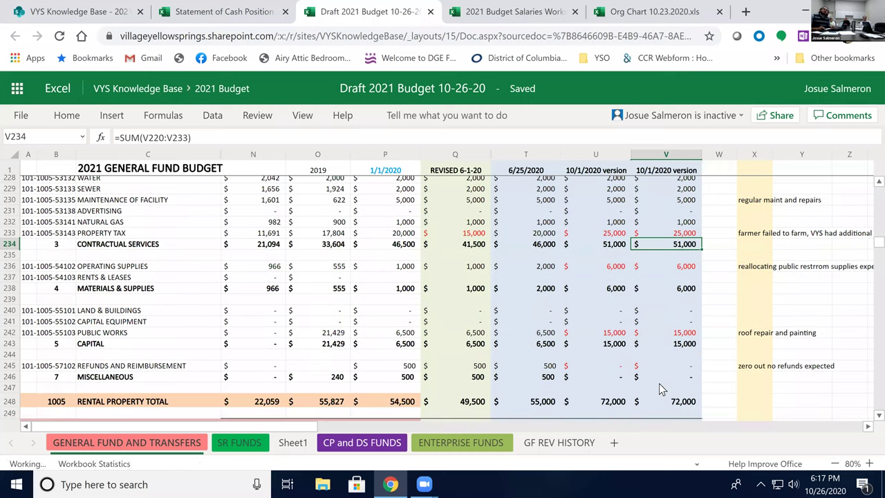
left_click(674, 269)
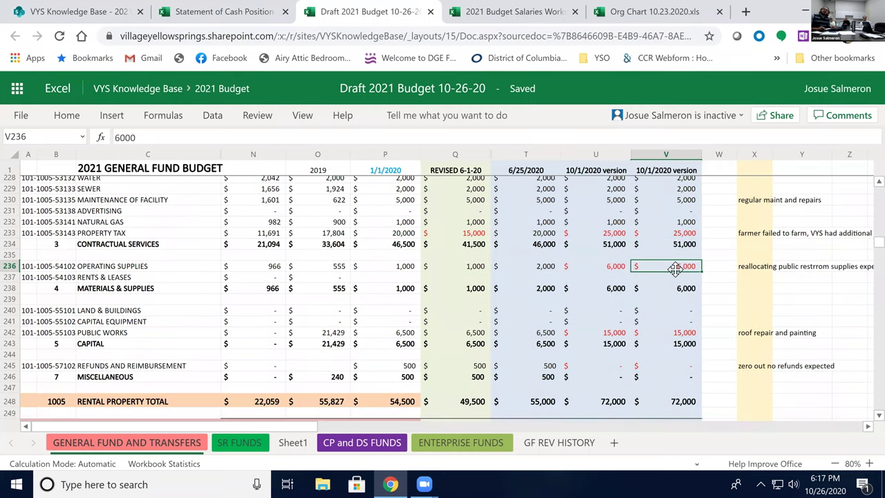
left_click(407, 269)
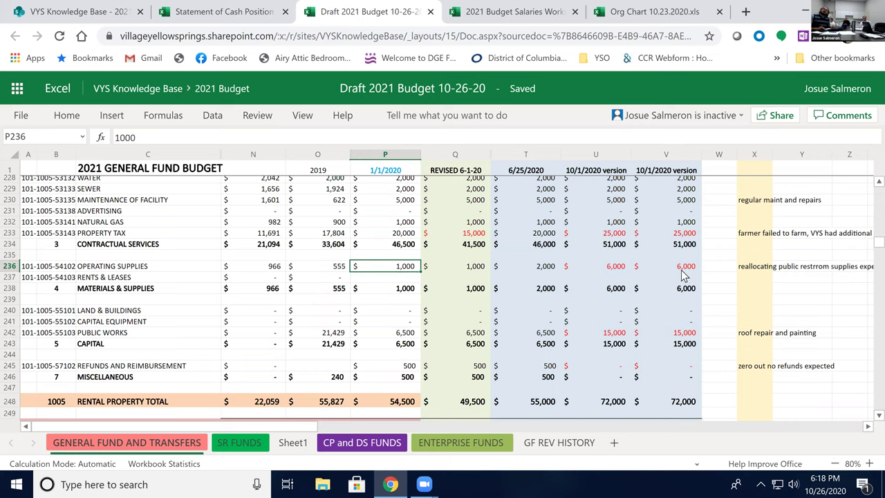
- Inspect Rental Property's Public Works amount in column V with its note in column X, and the neighbouring Capital Equipment line
scroll(681, 274, "down", 2)
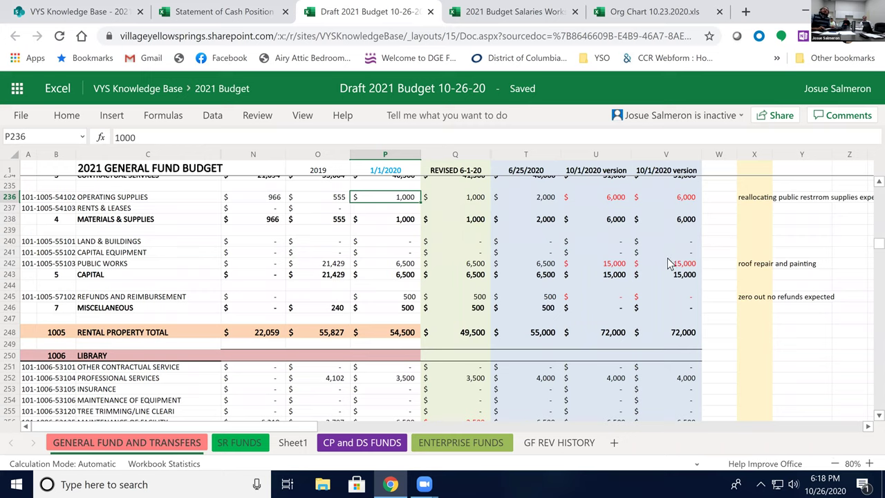
left_click(669, 268)
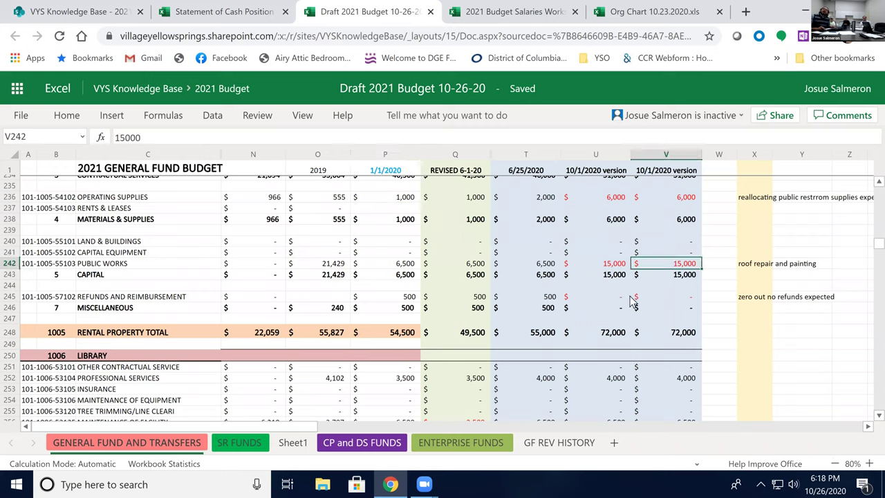
scroll(600, 366, "up", 2)
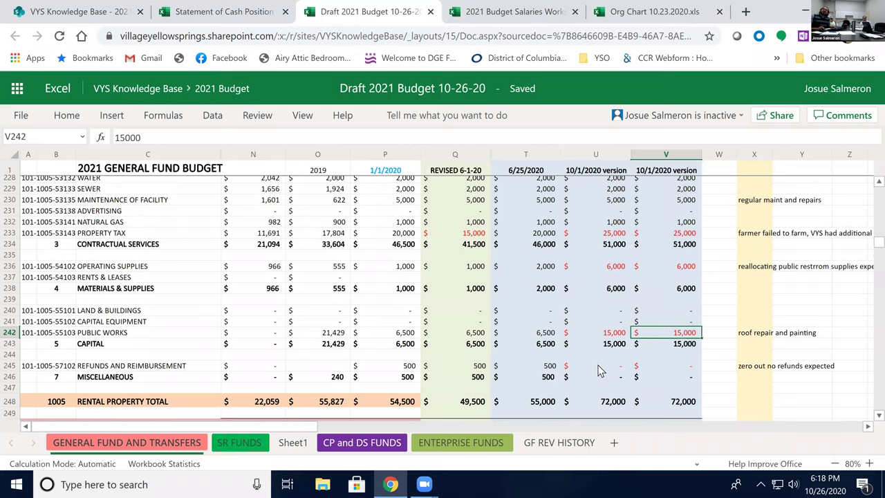
key("Right")
key("Right")
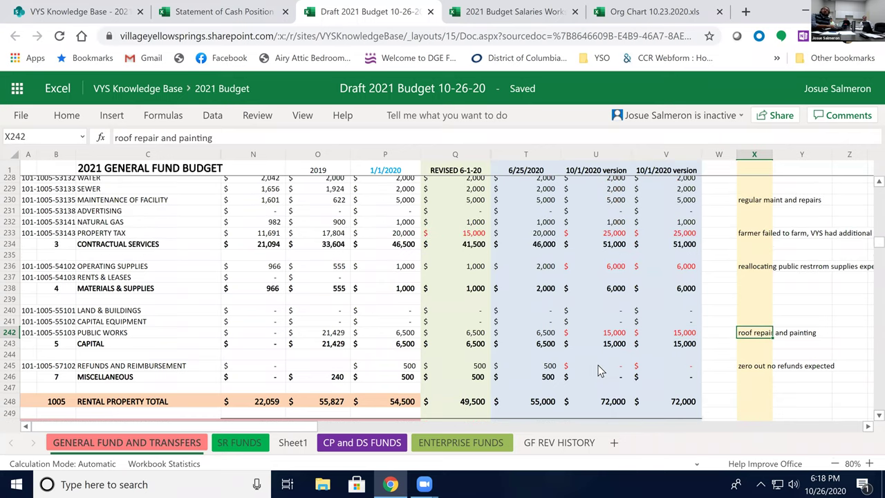
key("Left")
key("Left")
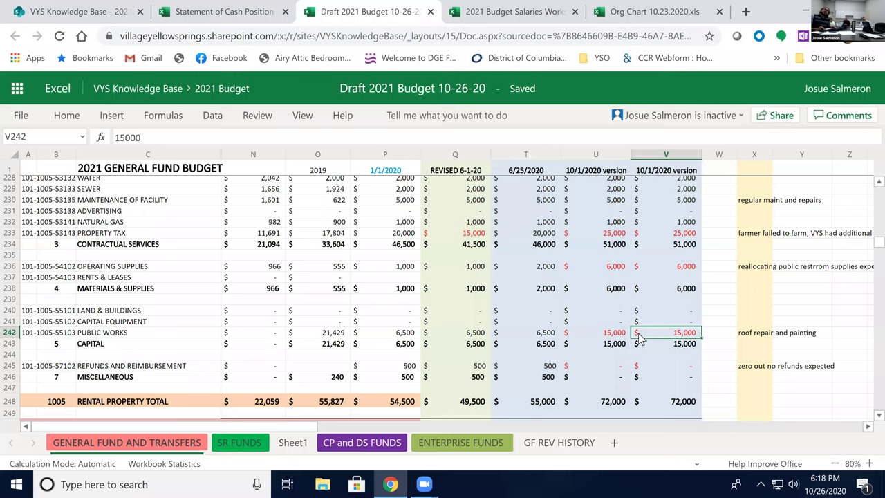
left_click(659, 320)
left_click(656, 331)
left_click(646, 321)
- Inspect the Rental Property Total formula in column V and compare the total with the 1/1/2020 column
scroll(653, 328, "down", 1)
scroll(653, 329, "down", 2)
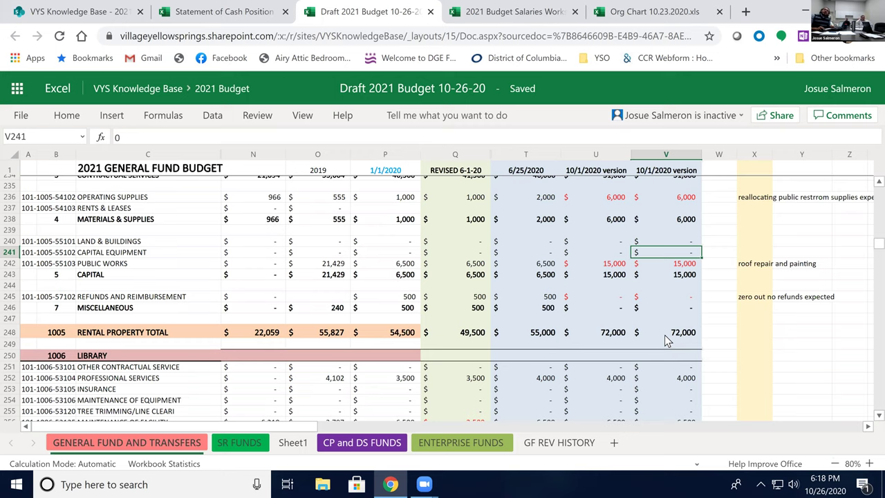
left_click(671, 337)
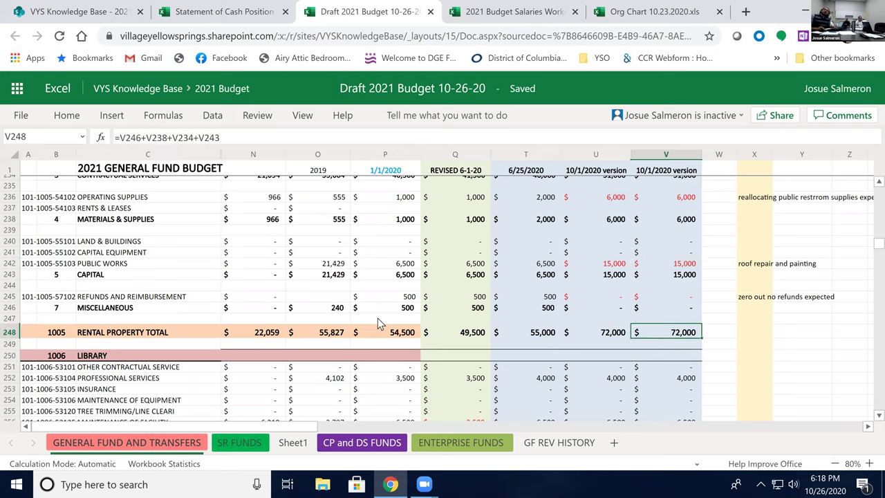
left_click(401, 332)
left_click(649, 332)
- Review the Library section and compare the Library Total in column V with the 1/1/2020 column
scroll(620, 331, "down", 2)
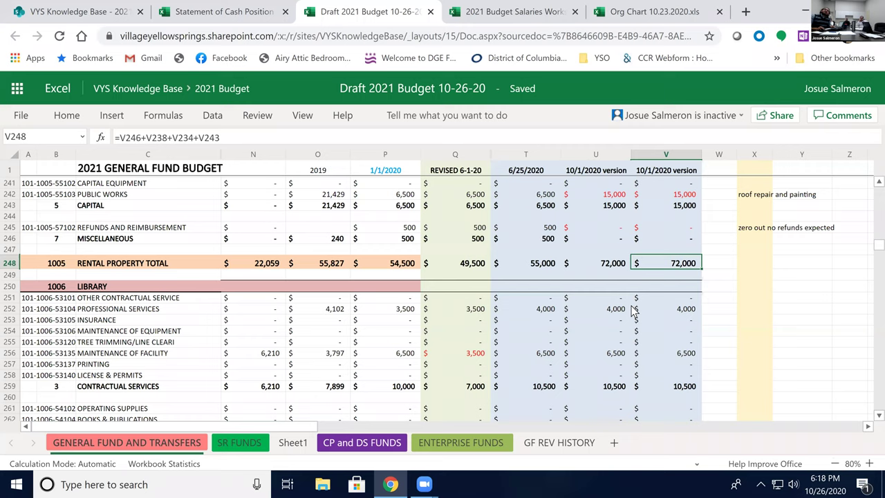
scroll(633, 311, "down", 2)
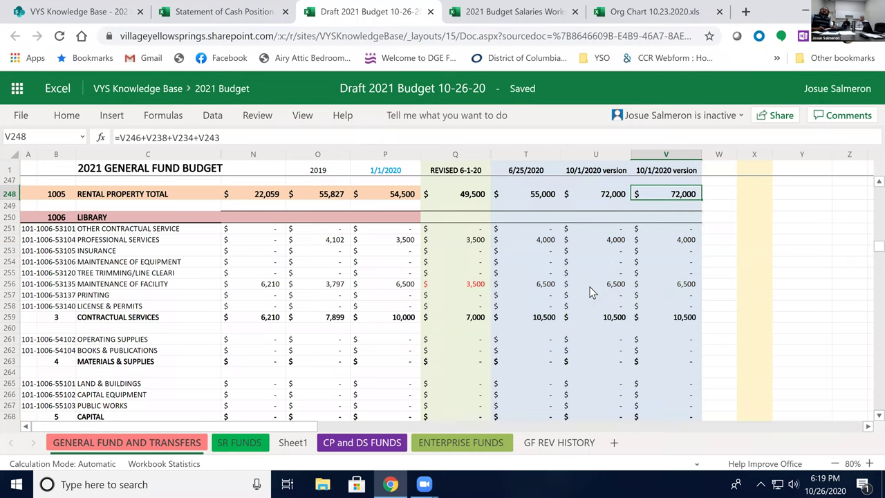
scroll(589, 290, "down", 2)
left_click(667, 365)
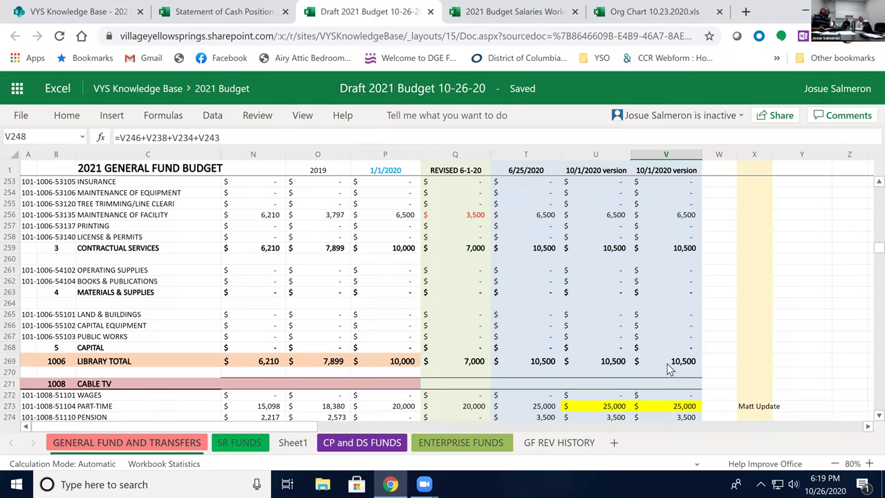
left_click(405, 367)
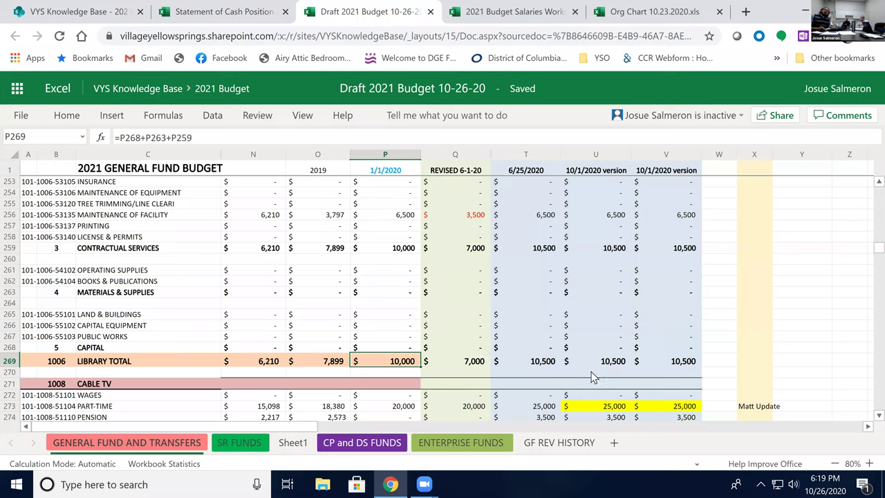
scroll(593, 345, "down", 2)
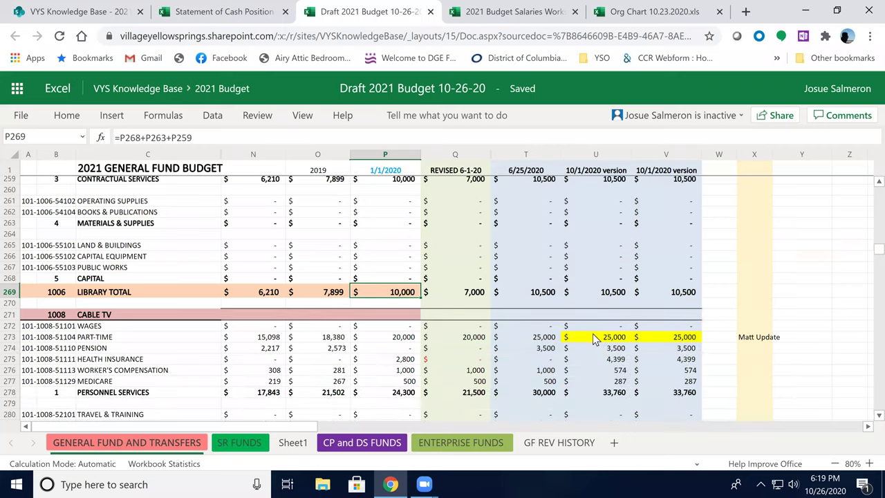
scroll(598, 311, "down", 2)
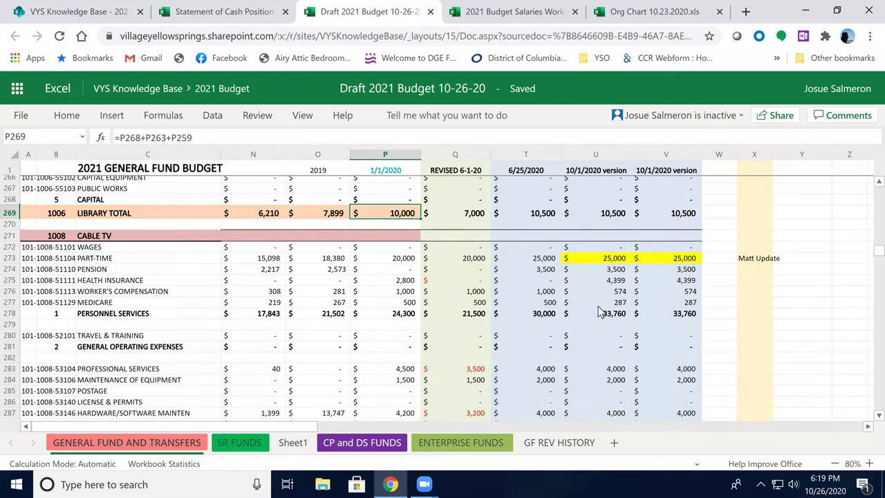
scroll(598, 311, "up", 6)
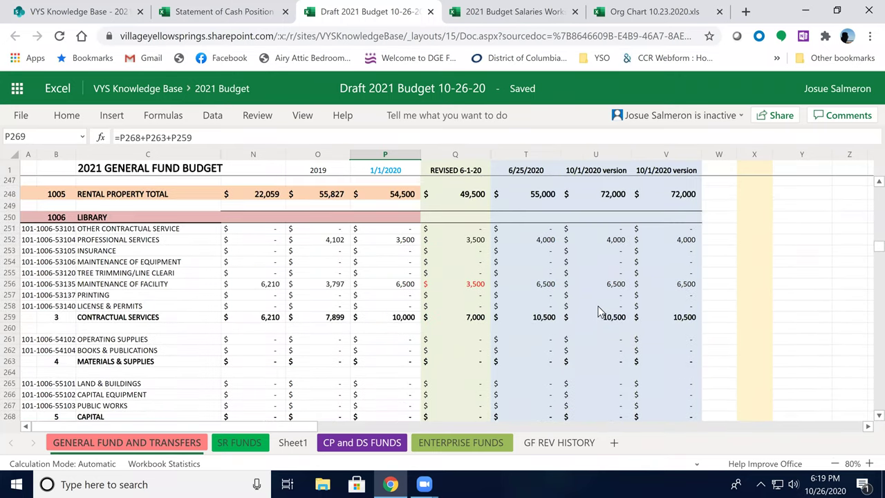
scroll(598, 311, "down", 2)
scroll(598, 311, "up", 2)
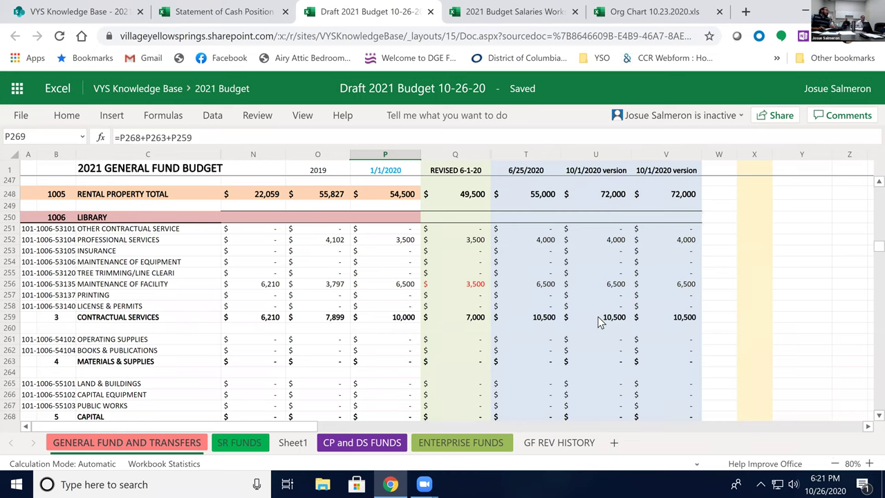
- Inspect Cable TV's personnel lines in column V: Part-Time, Pension, Health Insurance, Worker's Compensation and Medicare
scroll(600, 322, "down", 2)
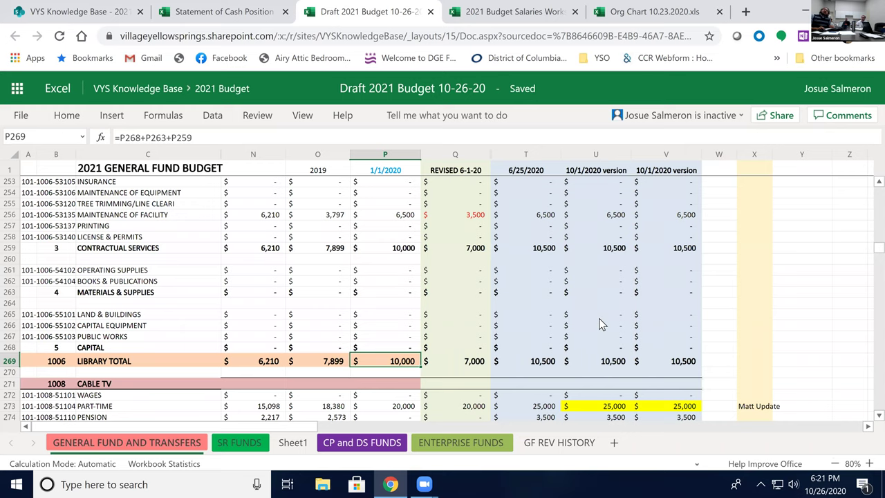
scroll(600, 325, "down", 2)
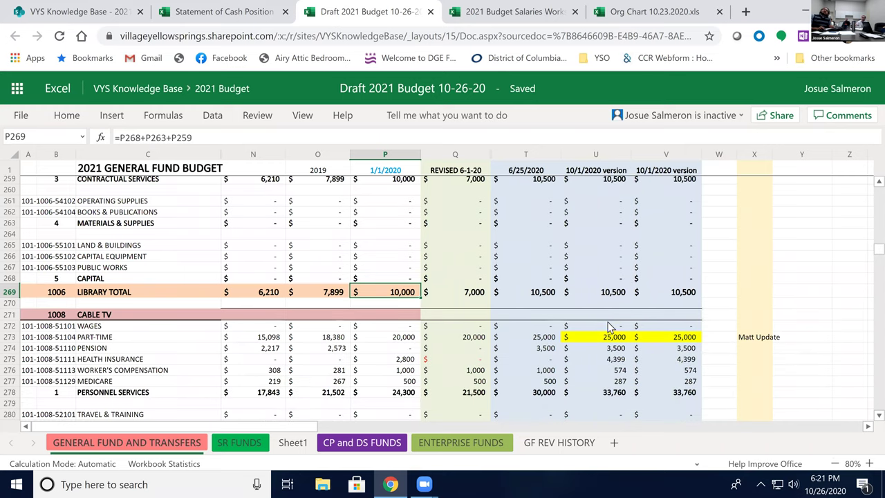
scroll(609, 329, "down", 2)
scroll(608, 329, "down", 2)
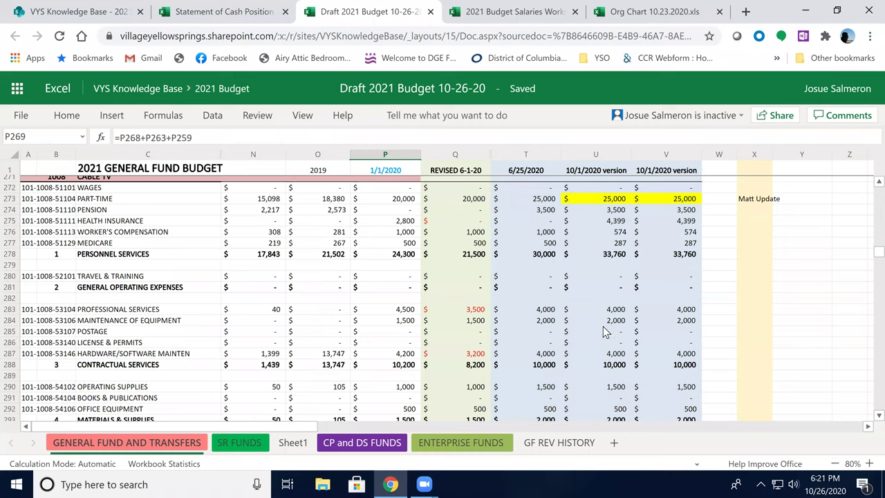
left_click(616, 201)
left_click(674, 207)
left_click(674, 199)
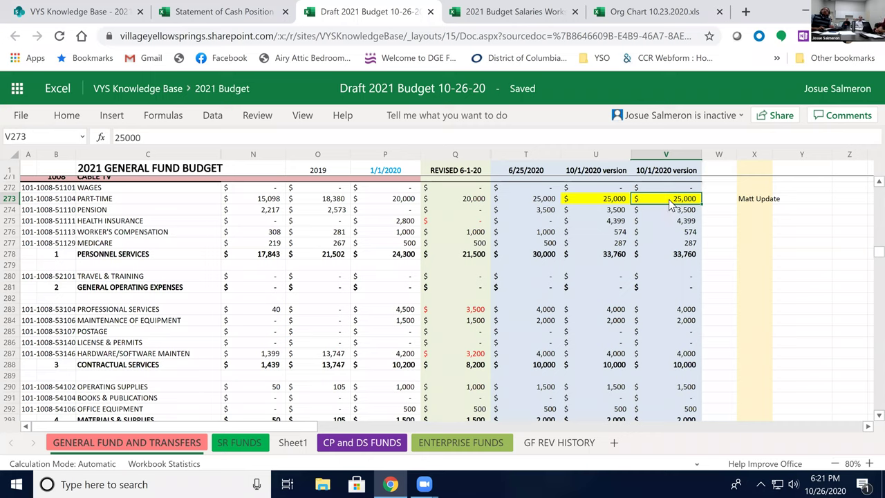
left_click(671, 215)
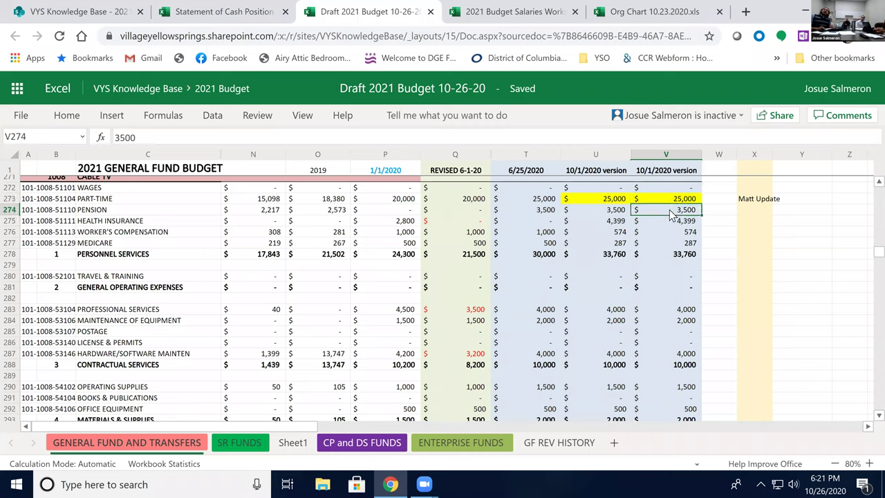
left_click(676, 224)
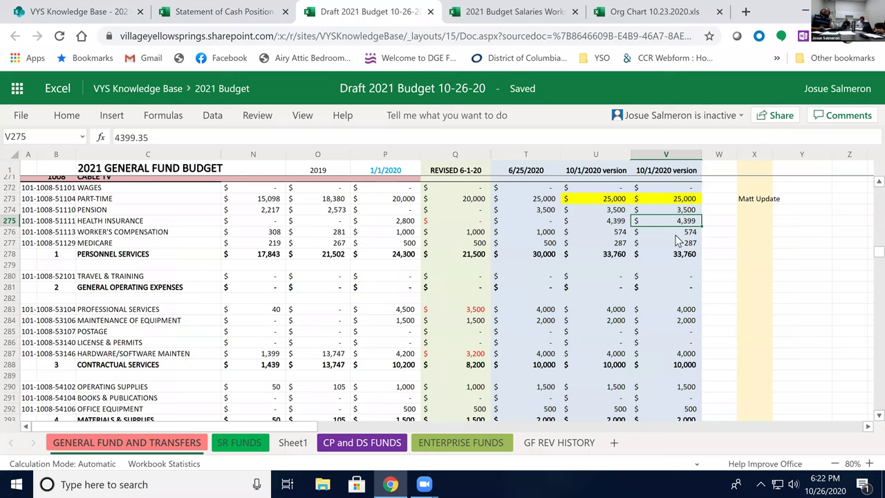
left_click(670, 231)
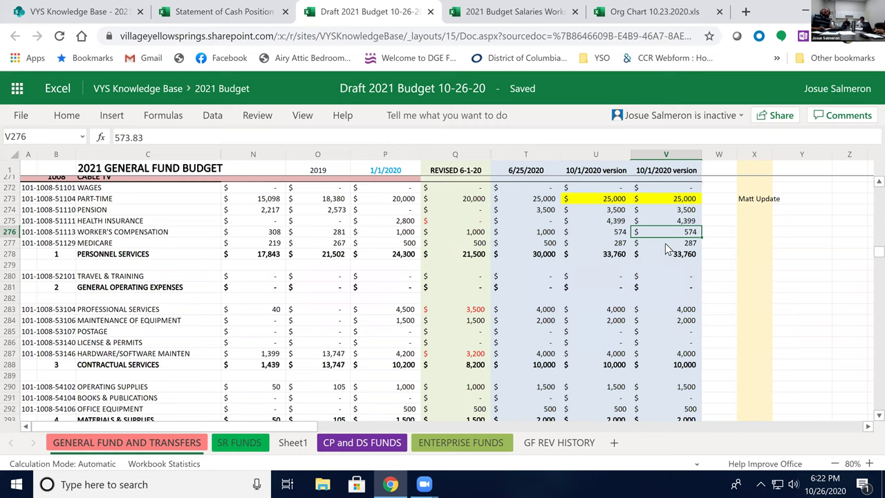
left_click(666, 243)
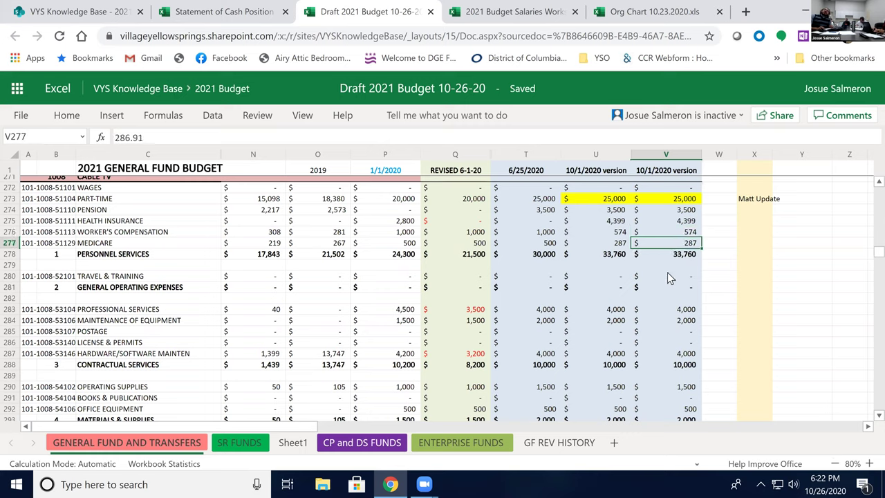
- Inspect Cable TV's Professional Services and Maintenance of Equipment amounts in column V
left_click(676, 311)
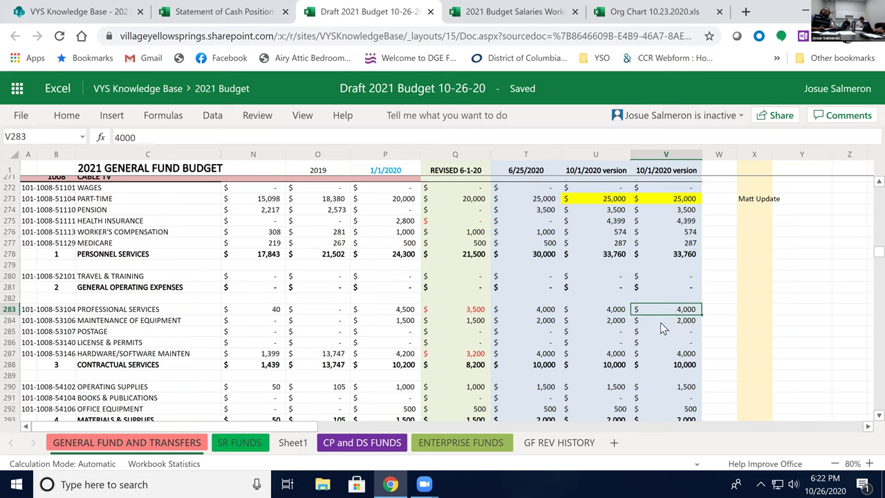
left_click(664, 321)
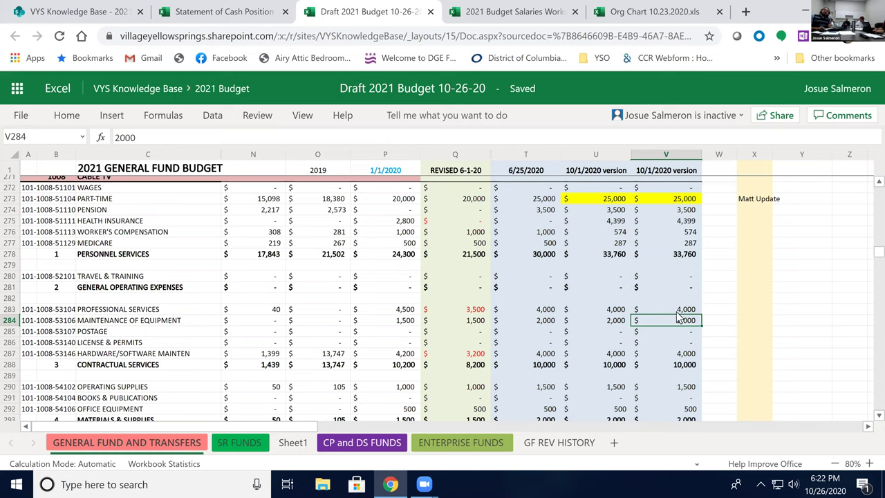
left_click(674, 311)
left_click(665, 331)
left_click(667, 320)
- Inspect the Cable TV Total formula in column V and review the lines around it
scroll(632, 355, "down", 2)
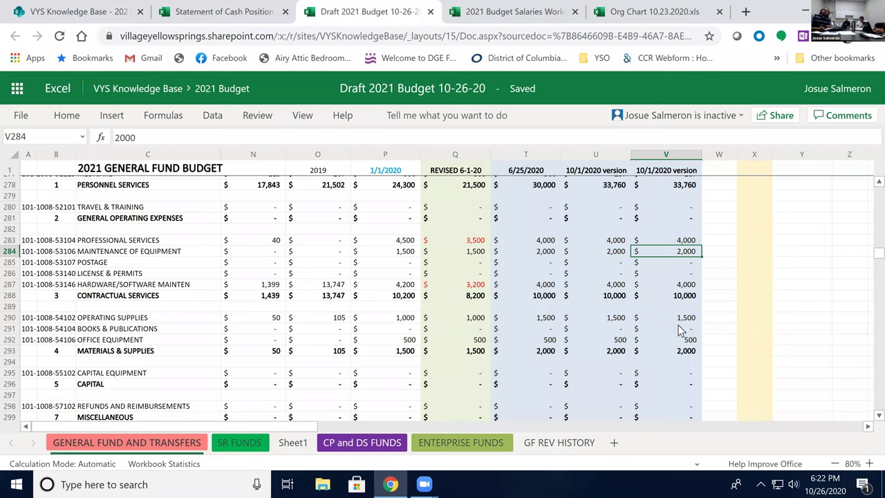
scroll(672, 342, "down", 2)
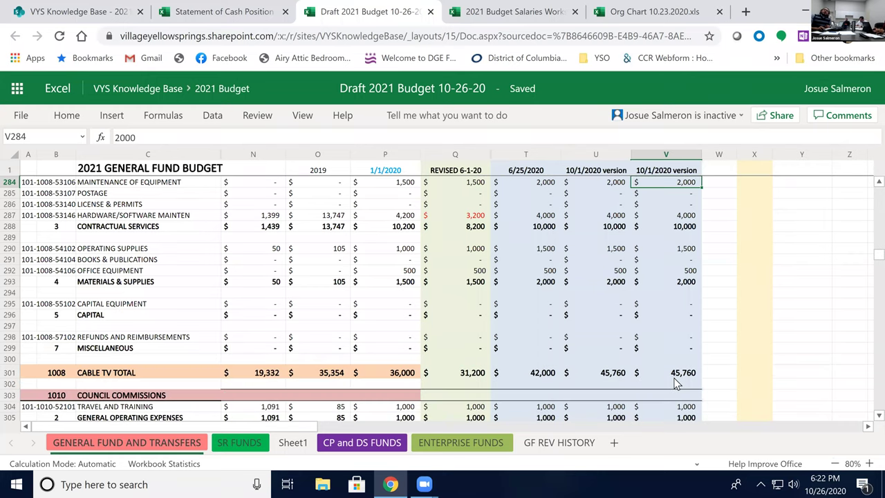
left_click(679, 376)
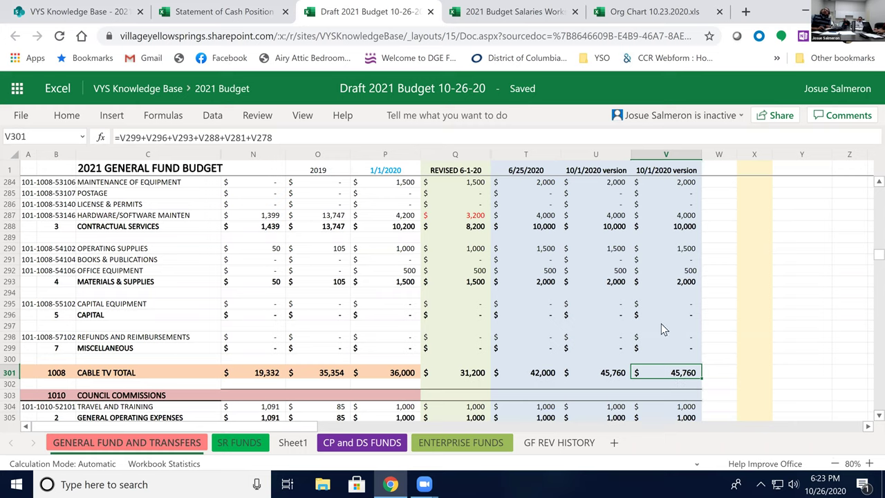
scroll(669, 336, "up", 2)
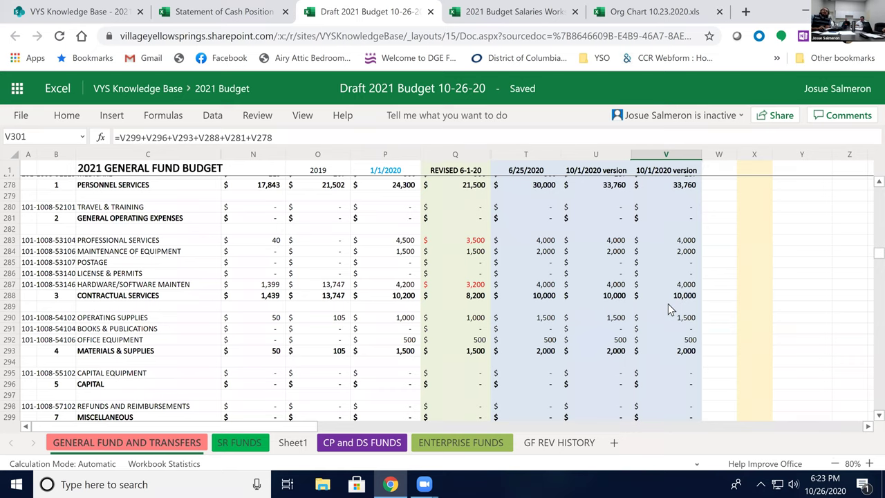
scroll(656, 318, "down", 4)
scroll(648, 327, "down", 2)
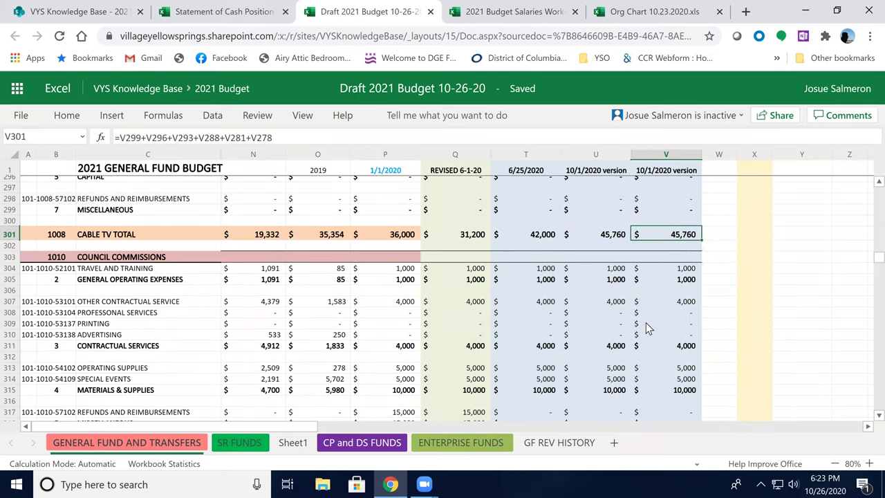
scroll(647, 328, "up", 2)
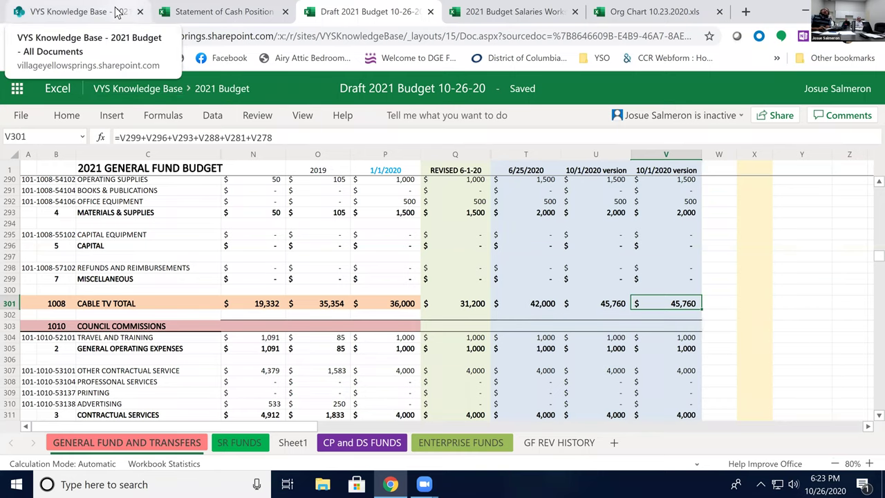
- Switch to the 2021 Budget Salaries Worksheets workbook and locate the Building Monitor title in row 44 of Salary Allocations 2021
key("ctrl+Tab")
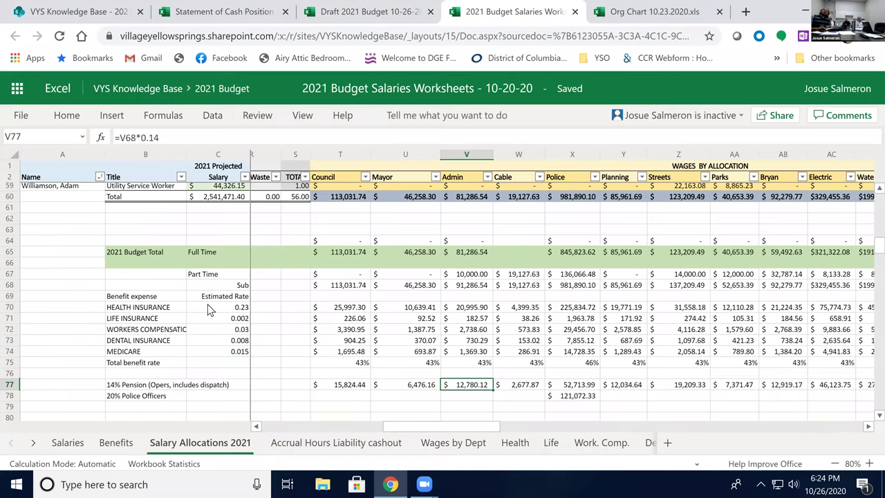
scroll(219, 347, "up", 3)
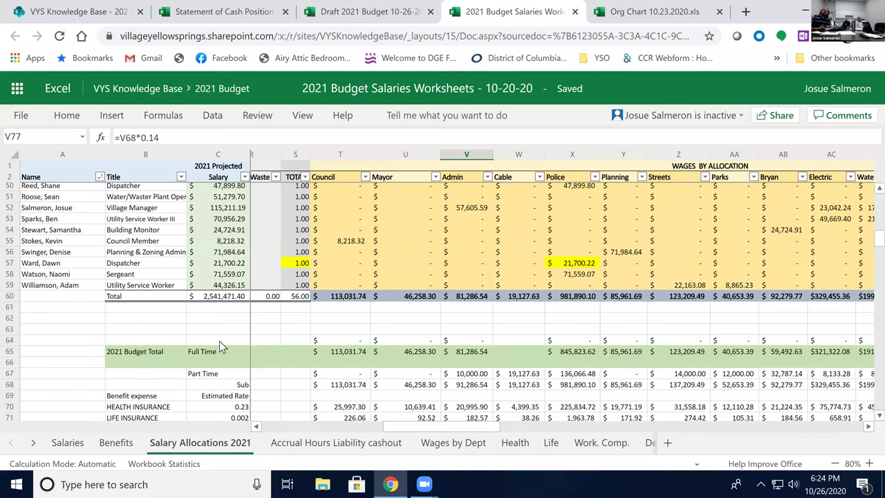
scroll(219, 343, "up", 3)
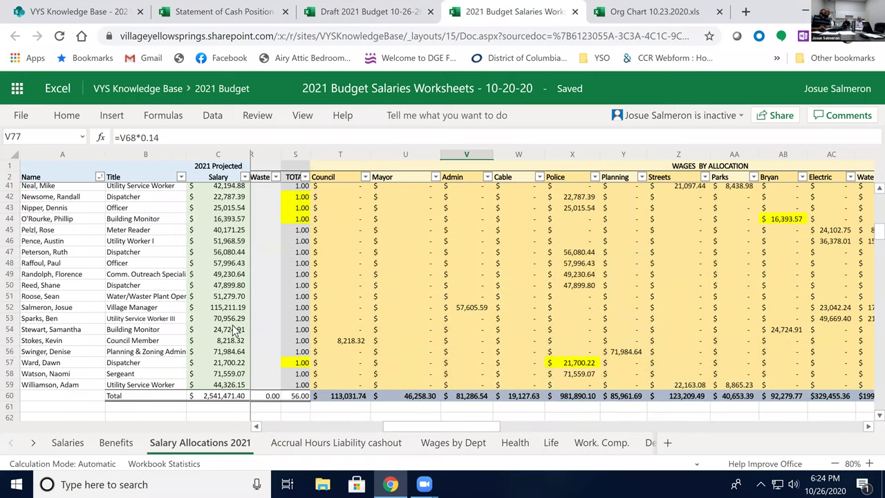
scroll(124, 364, "up", 1)
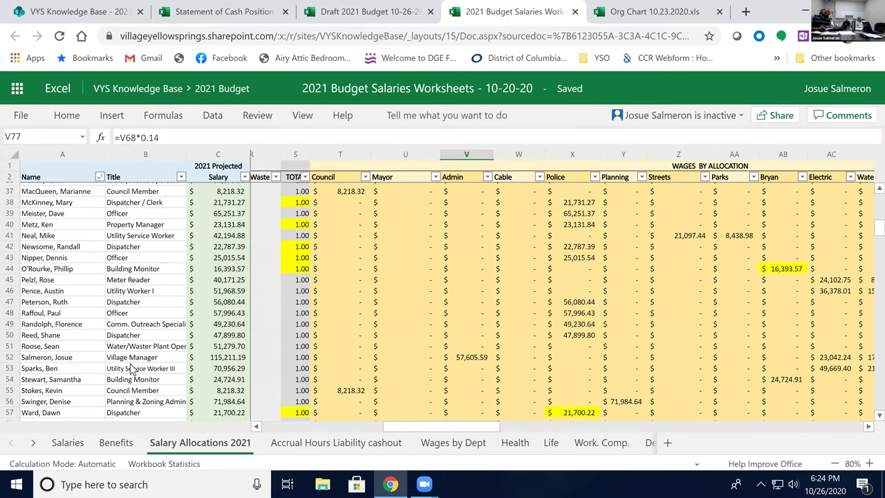
left_click(111, 271)
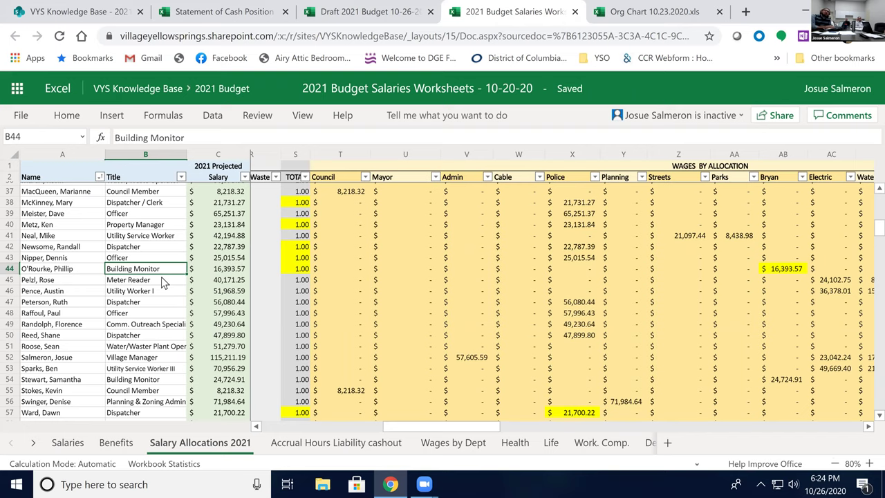
- Follow row 44 across the full-time-equivalent allocations to inspect the Building Monitor's entry in the Bryan column
key("Right")
key("Right")
key("Right")
key("Right")
key("Right")
key("Right")
key("Right")
key("Right")
key("Right")
key("Right")
key("Right")
key("Left")
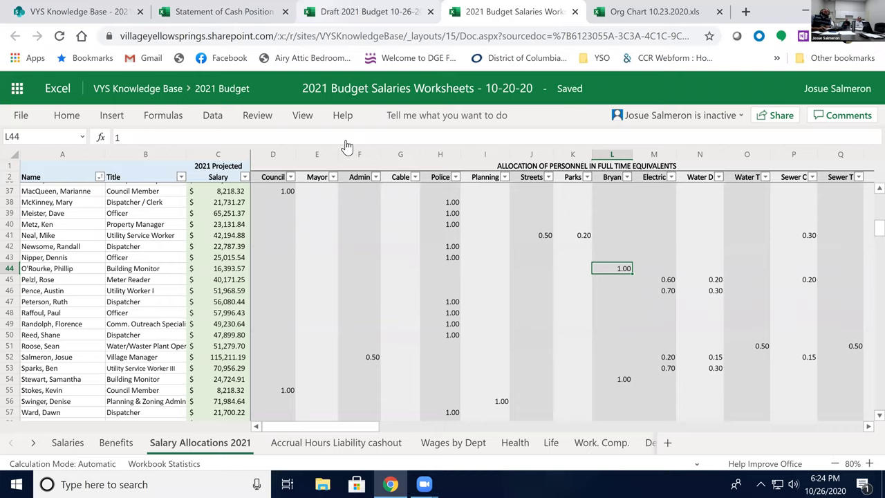
- View the Statement of Cash Position as of 10 26 2020 workbook and return to the salaries workbook
key("ctrl+shift+Tab")
key("ctrl+shift+Tab")
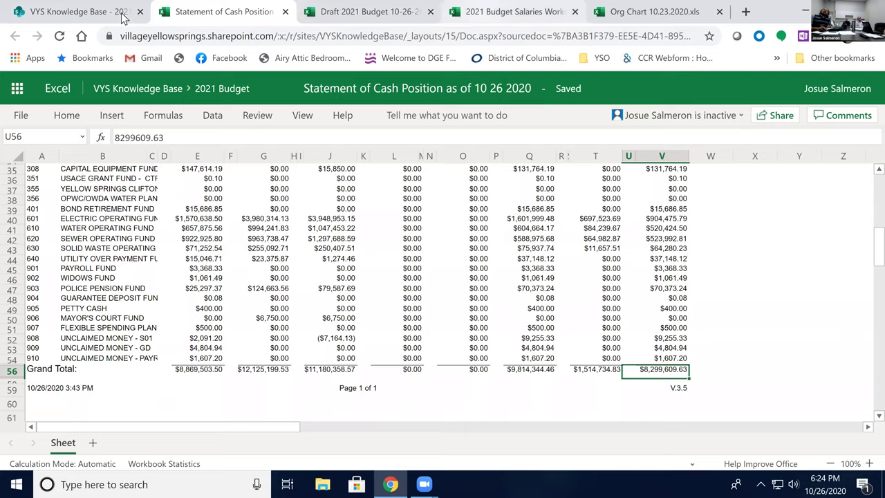
key("ctrl+4")
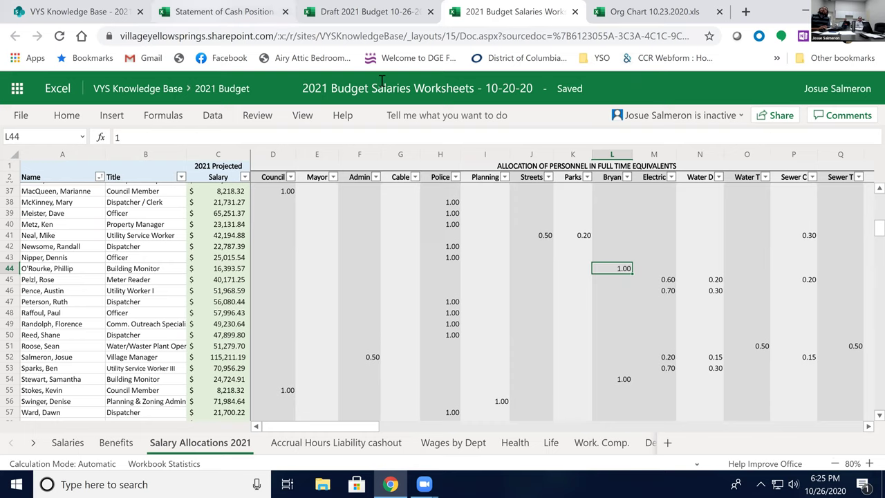
- Return to the Draft 2021 Budget 10-26-20 workbook and review the Council Commissions section across the budget versions
left_click(366, 12)
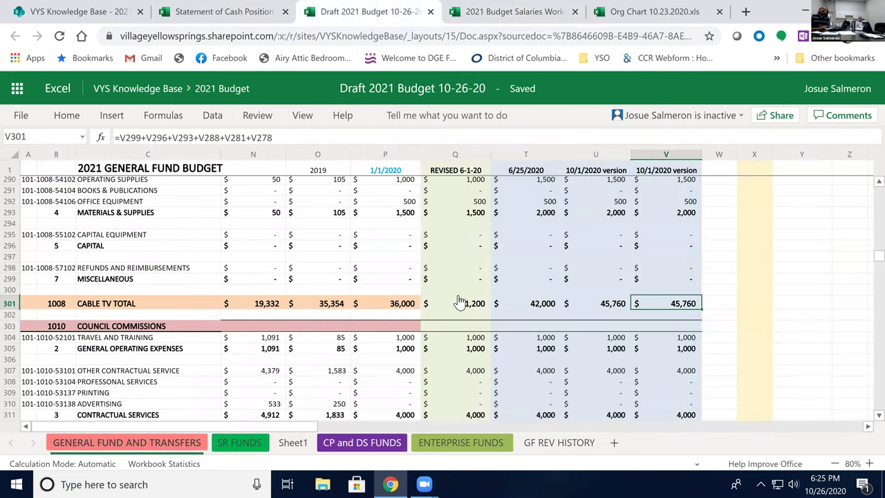
scroll(475, 308, "down", 2)
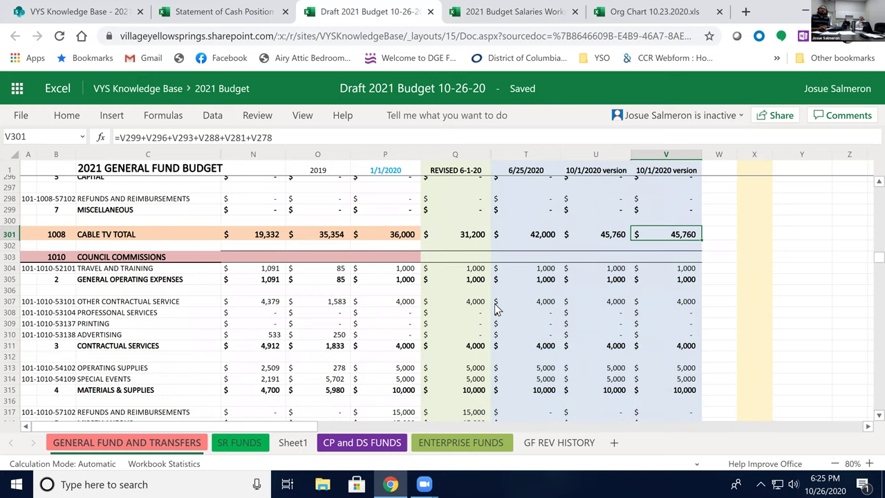
scroll(524, 321, "down", 2)
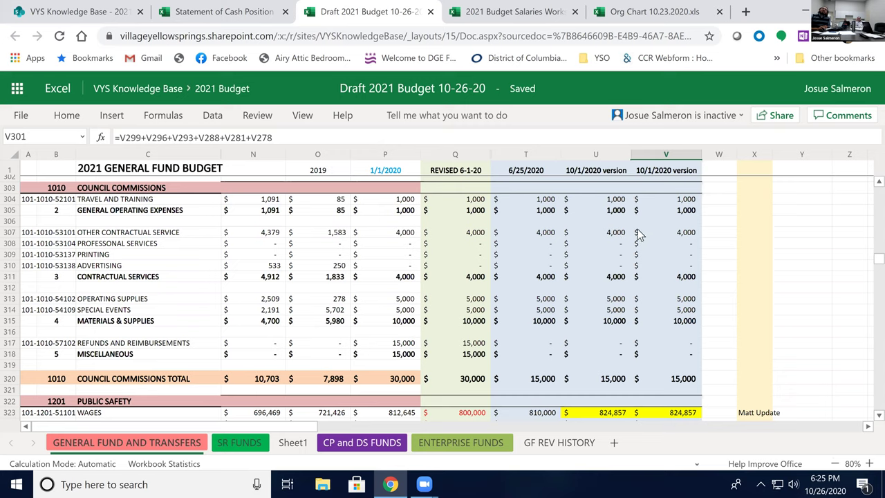
- Set the Council Commissions Refunds and Reimbursements amount in V317 to 15000, after checking the line against the Revised 6-1-20 version
left_click(661, 200)
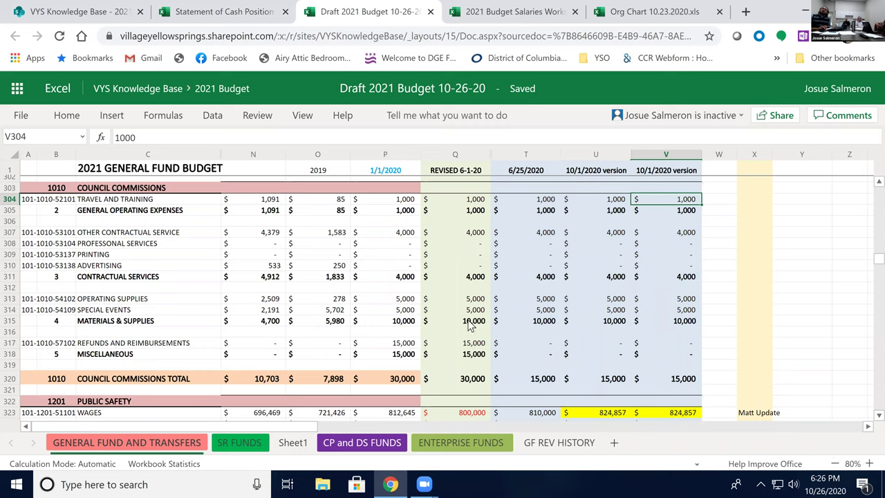
left_click(669, 342)
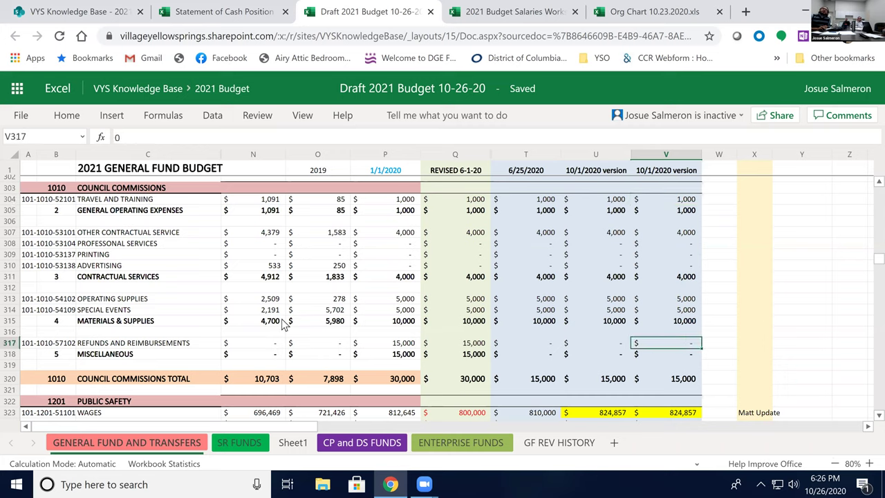
left_click(470, 345)
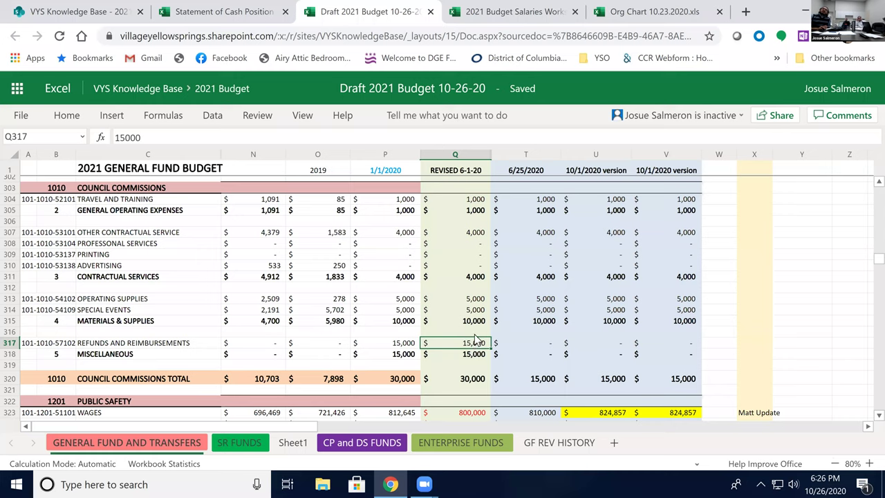
left_click(686, 345)
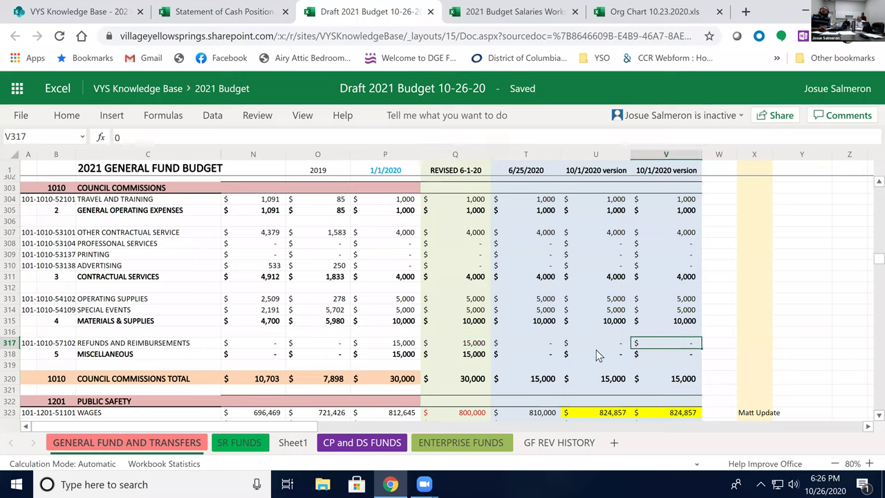
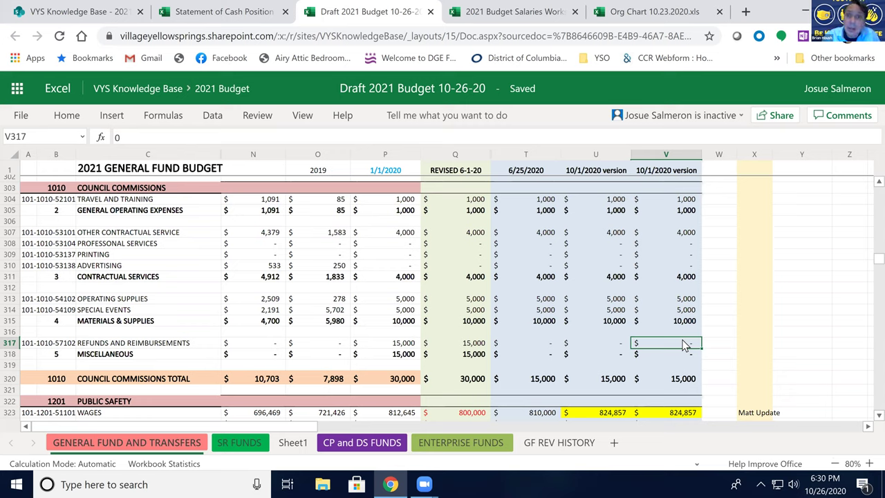
type("15000")
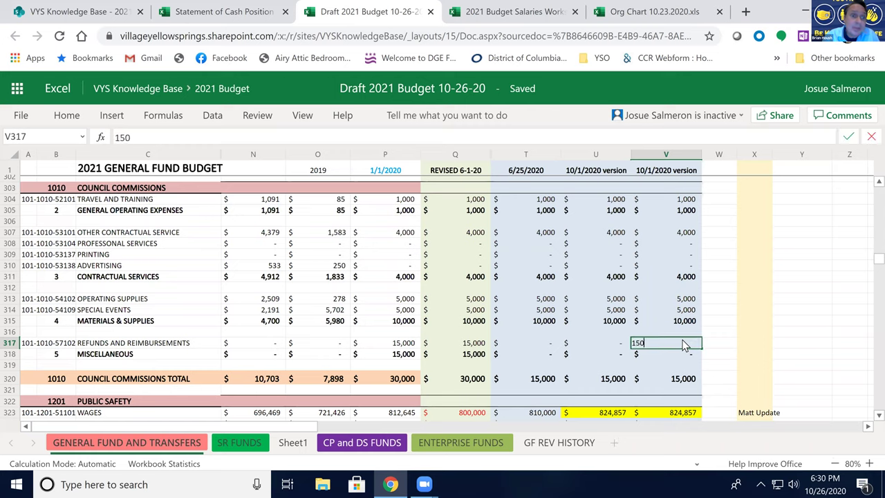
key("Return")
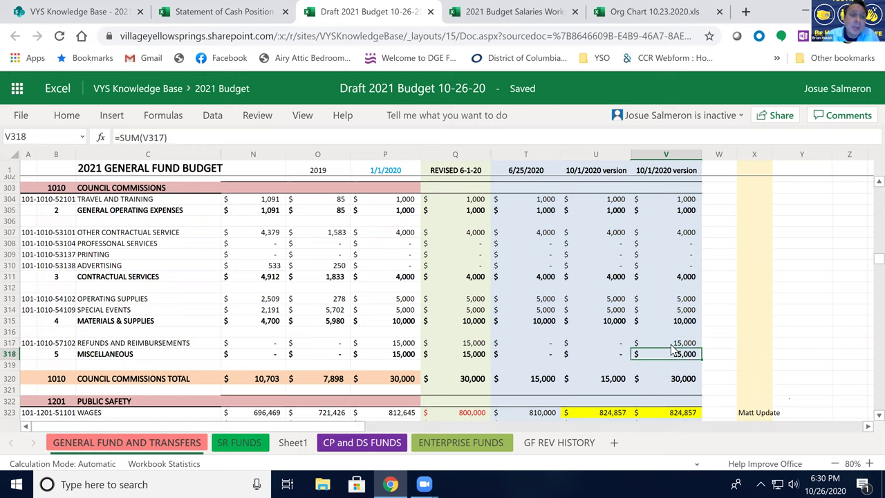
- Change the font color of the Refunds and Reimbursements amount in V317 to red
left_click(665, 344)
left_click(67, 118)
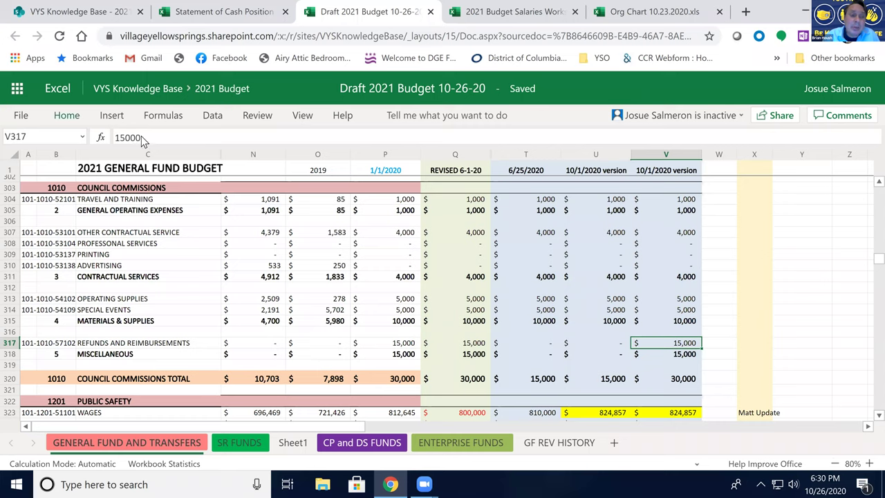
left_click(230, 161)
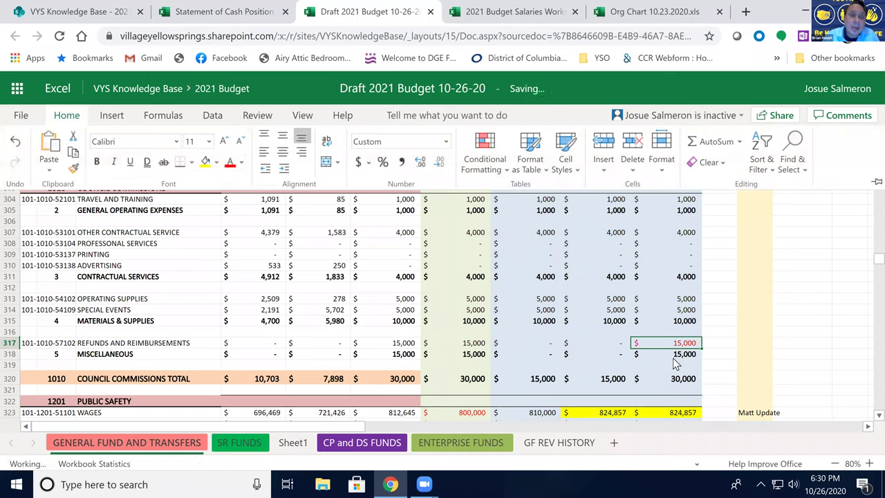
left_click(679, 345)
left_click(669, 359)
- Add the note "add back for Senior Center support" in W317 beside the Refunds and Reimbursements amount
left_click(670, 347)
key("Right")
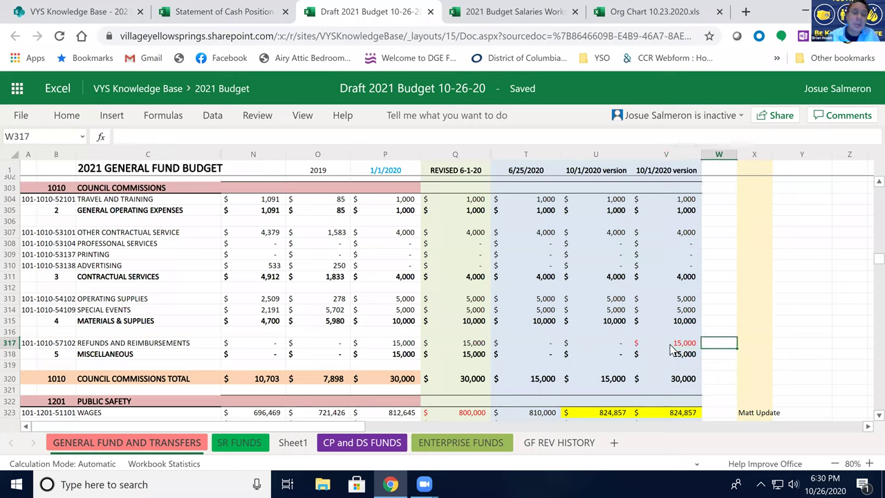
type("add bac")
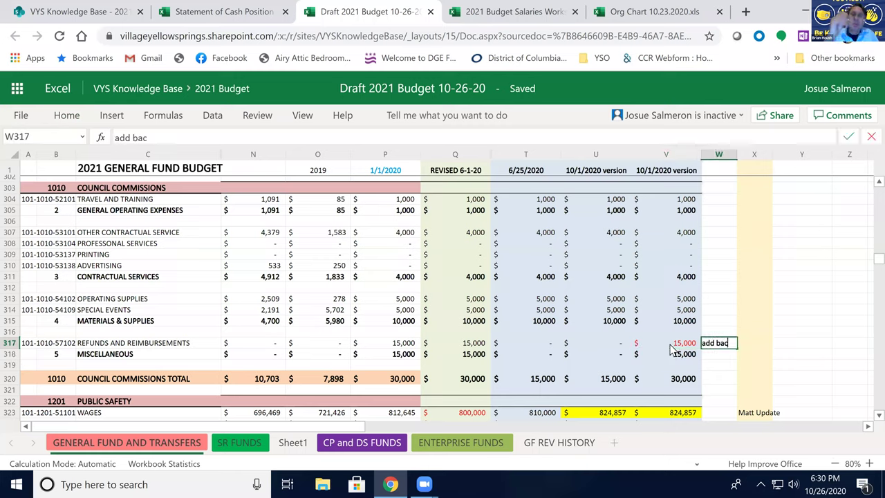
type("k for Senior")
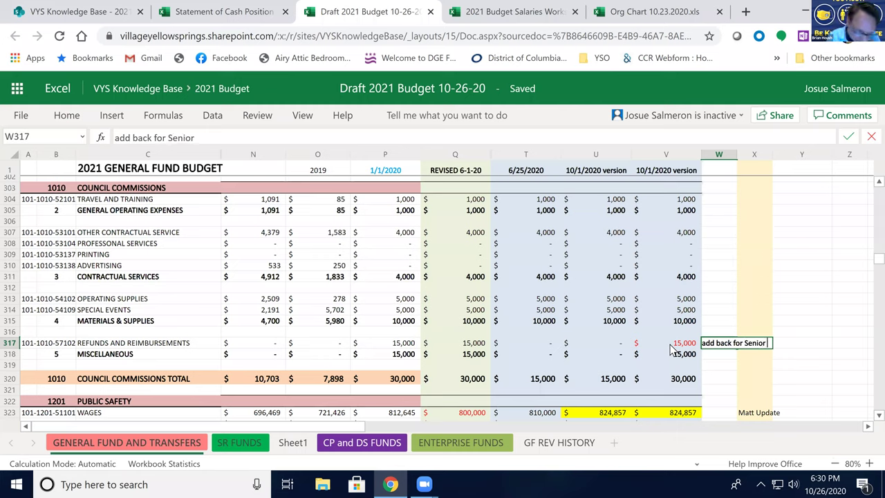
type(" Center")
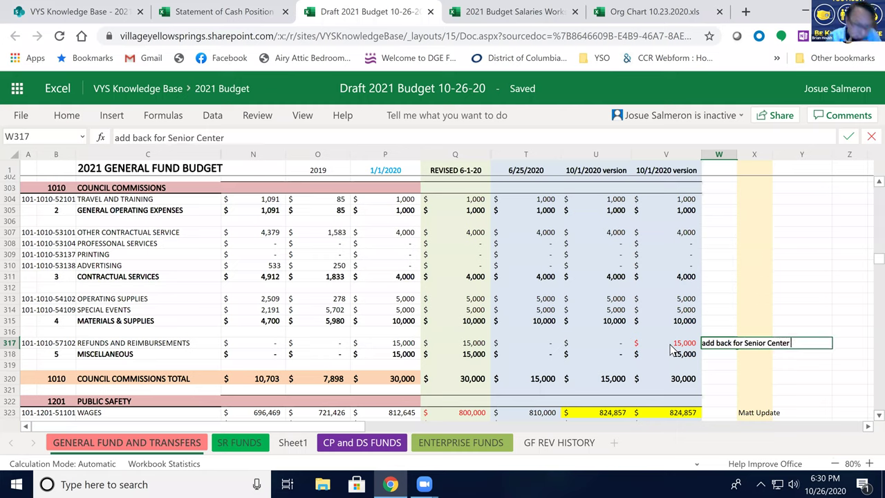
type(" support")
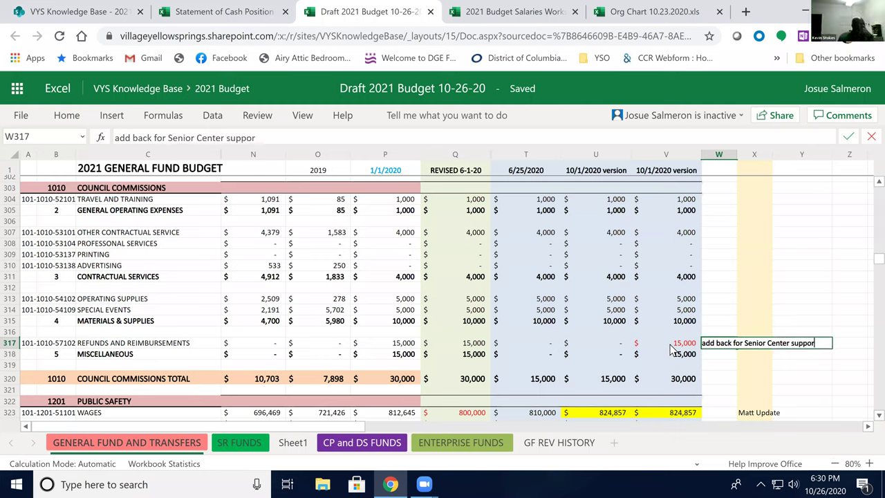
key("Return")
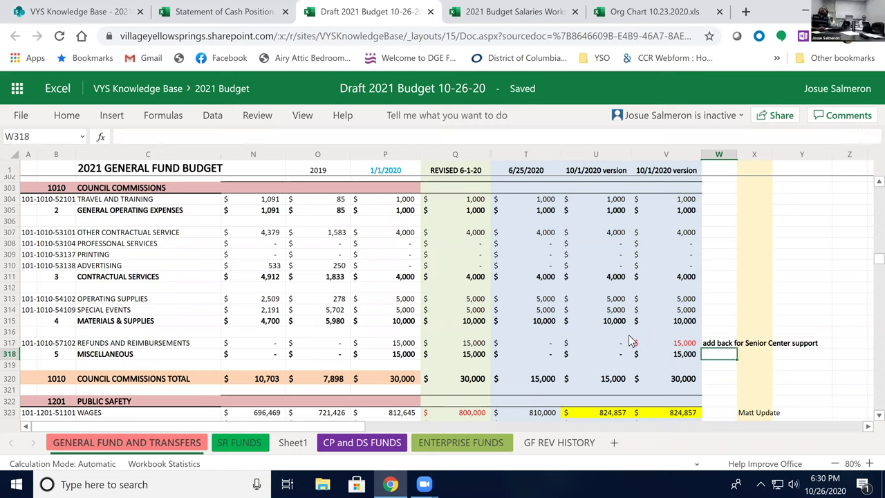
- View the Public Safety personnel lines, then examine the Police full-time-equivalent allocations and total in the 2021 Budget Salaries Worksheets workbook
scroll(635, 351, "down", 2)
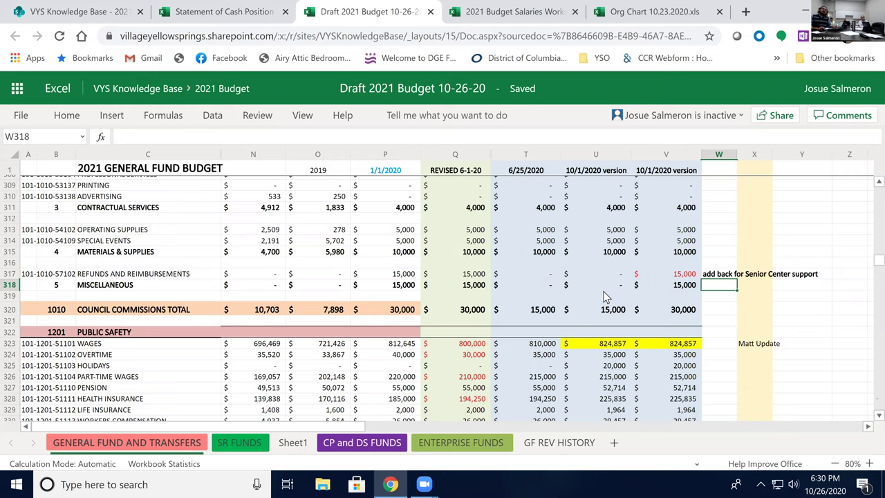
scroll(603, 295, "down", 2)
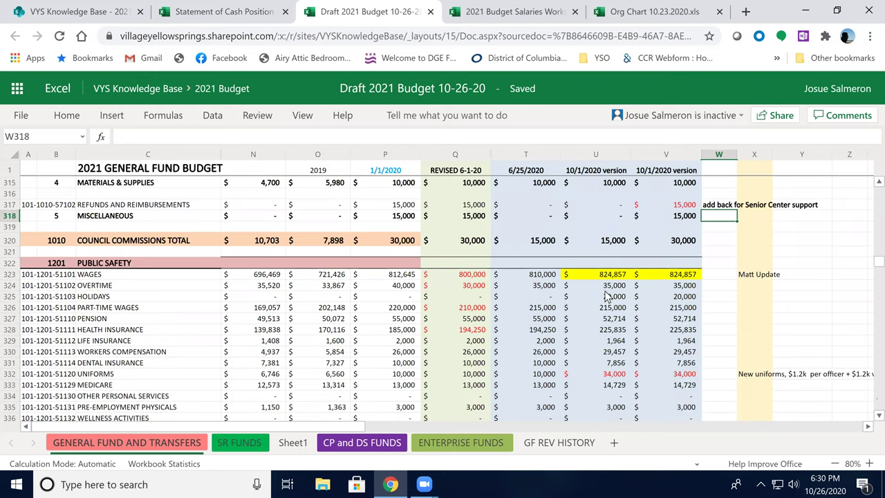
scroll(610, 287, "down", 2)
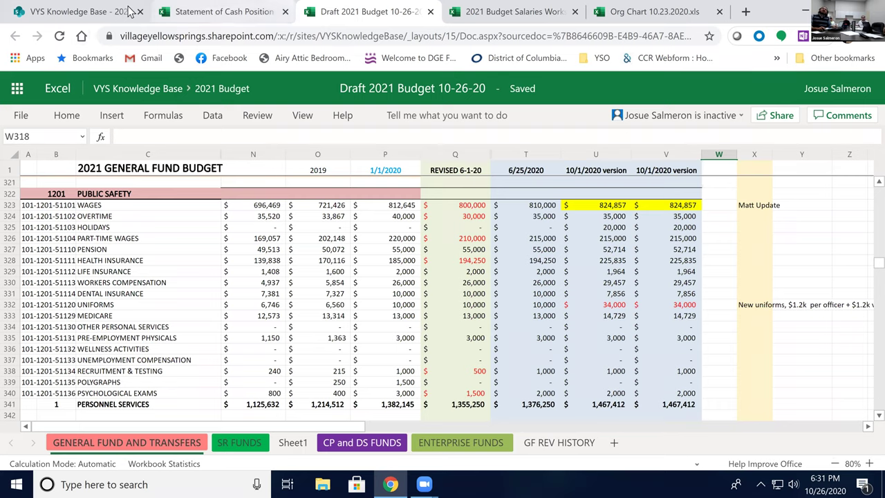
left_click(483, 12)
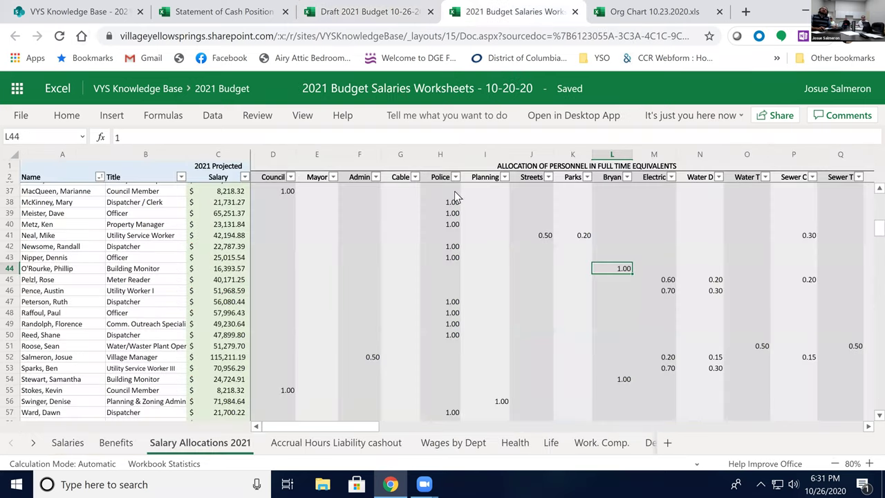
scroll(443, 269, "up", 6)
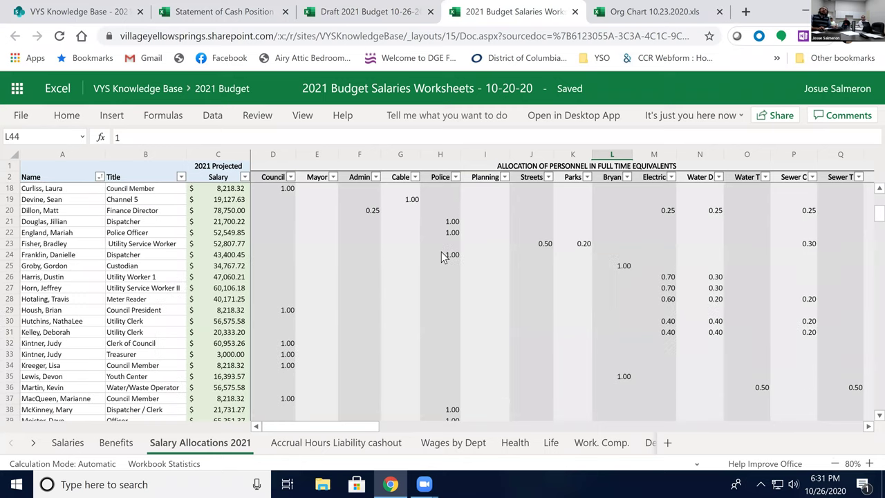
scroll(444, 255, "up", 5)
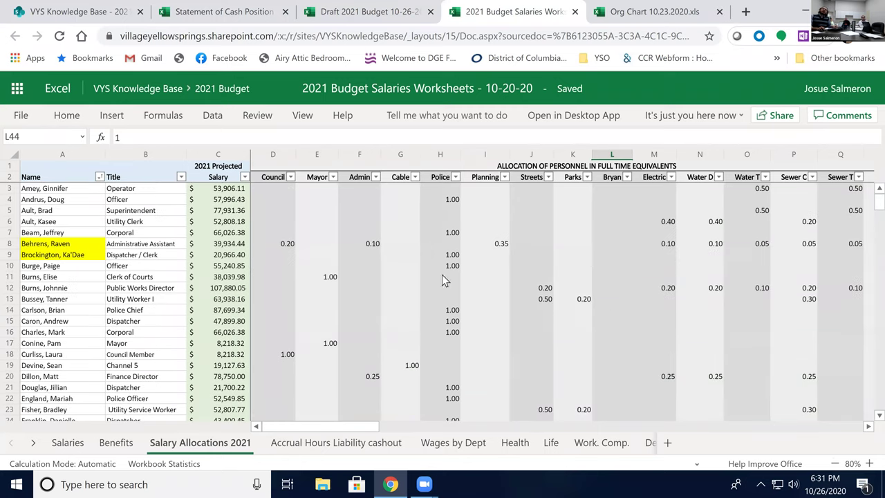
scroll(442, 280, "down", 16)
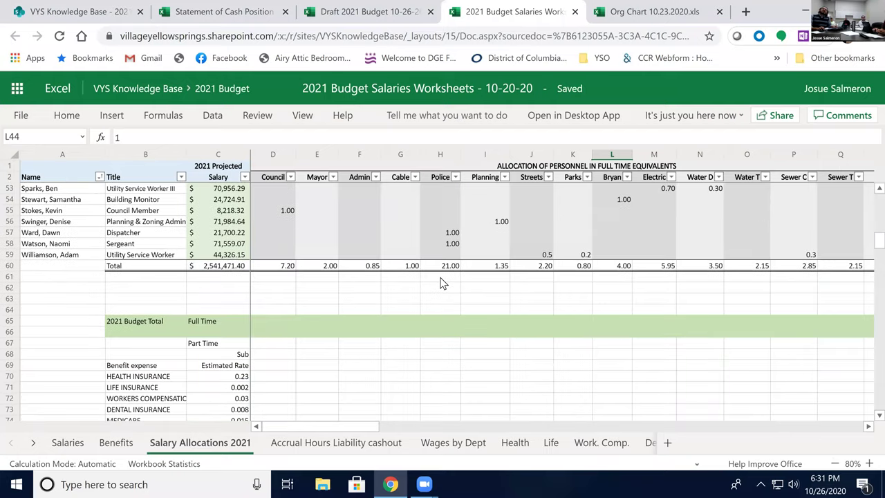
- Inspect the Police full-time, part-time and subtotal wages in the Wages by Allocation area of Salary Allocations 2021
scroll(441, 280, "down", 2)
left_click_drag(365, 432, 508, 422)
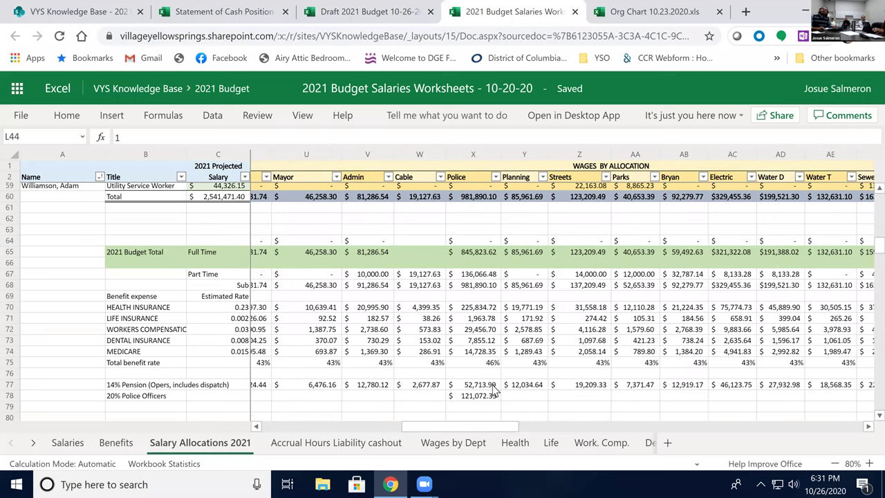
left_click(475, 257)
left_click(472, 275)
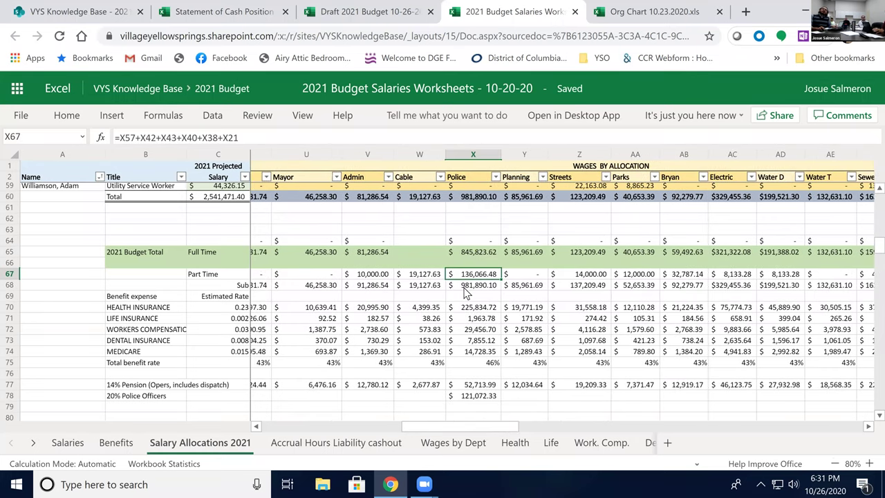
left_click(467, 286)
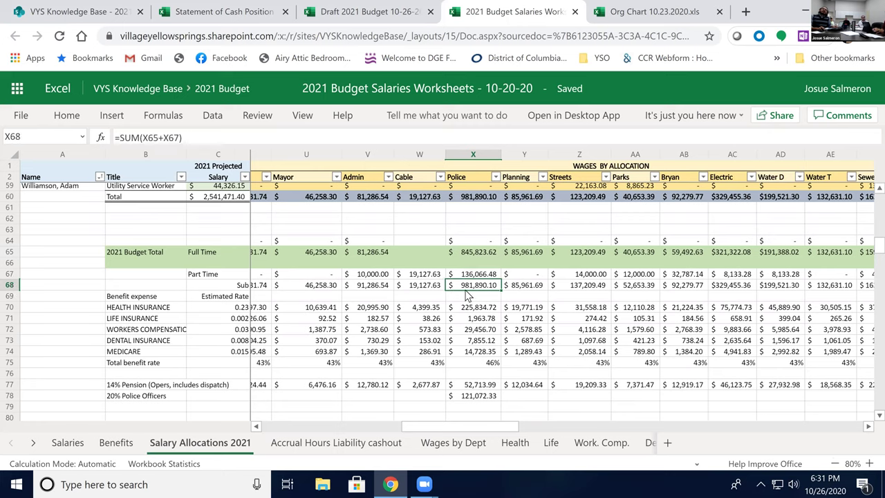
- Inspect the formulas for the Police 14% pension and the 20% police officers contribution in X77 and X78
left_click(477, 398)
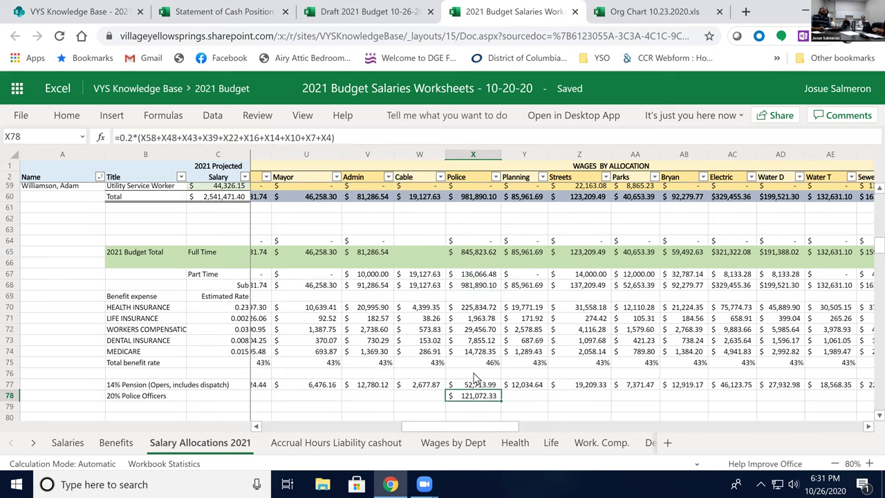
left_click(476, 386)
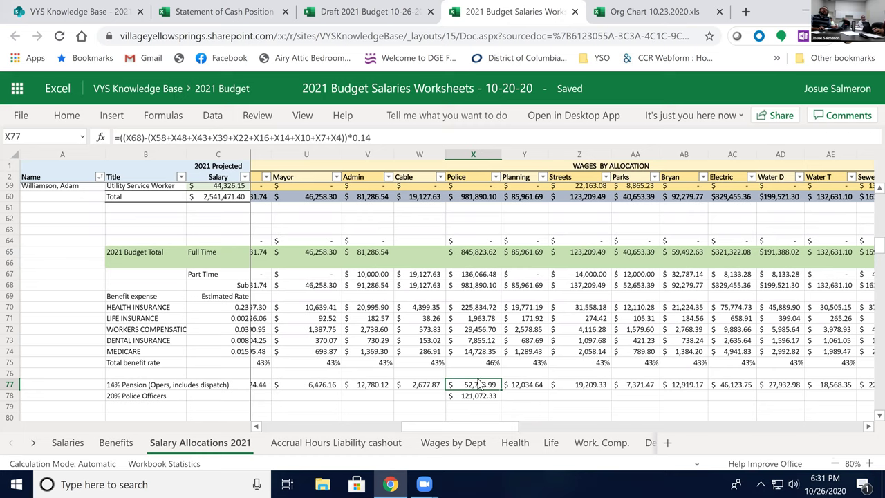
left_click(480, 399)
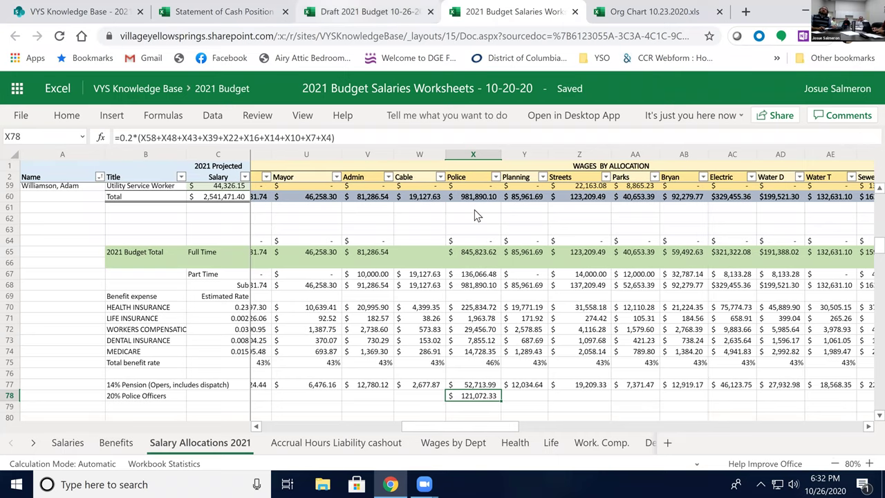
- Return to the Draft 2021 Budget 10-26-20 workbook and review Public Safety's Personnel Services total, uniforms, physicals, recruitment, psychological exams and polygraphs lines
left_click(366, 12)
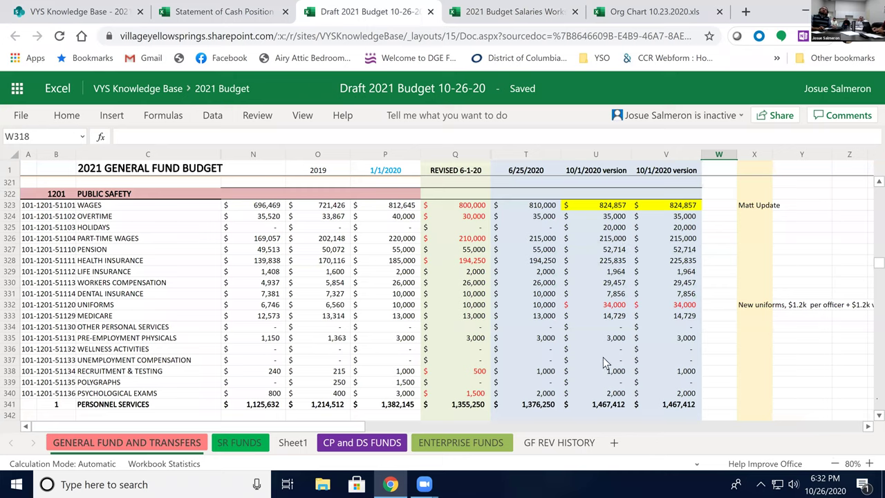
left_click(667, 405)
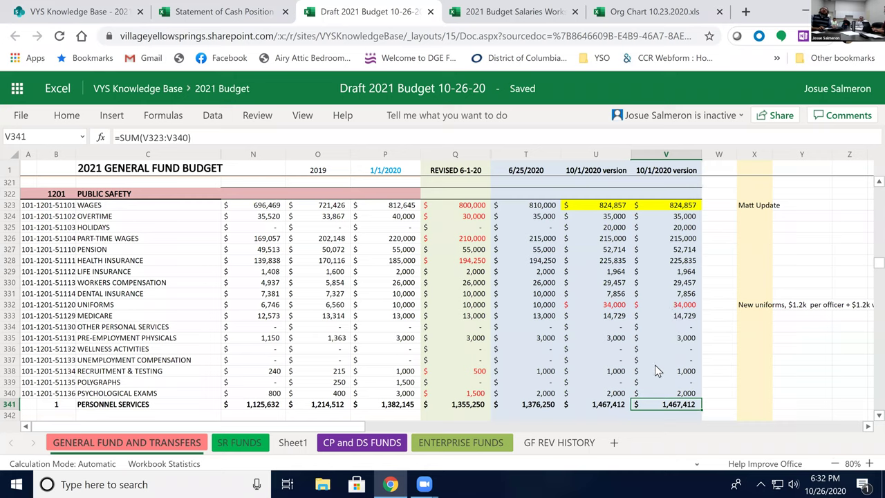
left_click(684, 310)
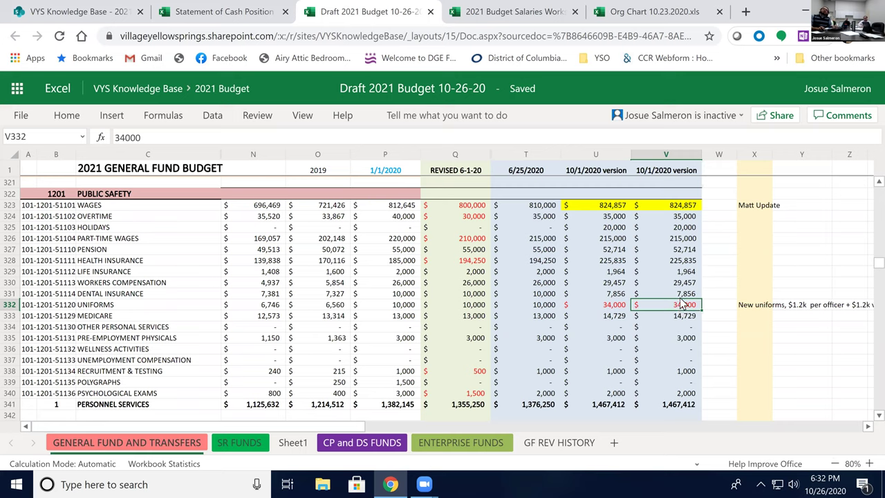
left_click(680, 340)
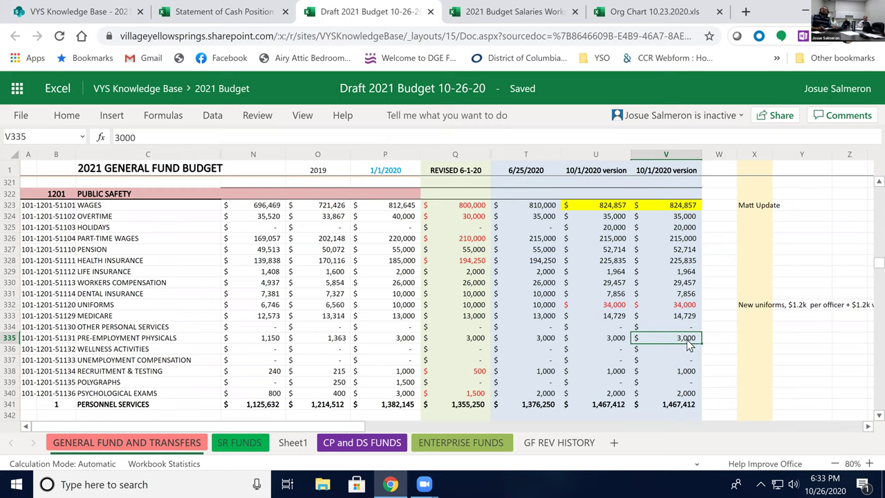
left_click(674, 373)
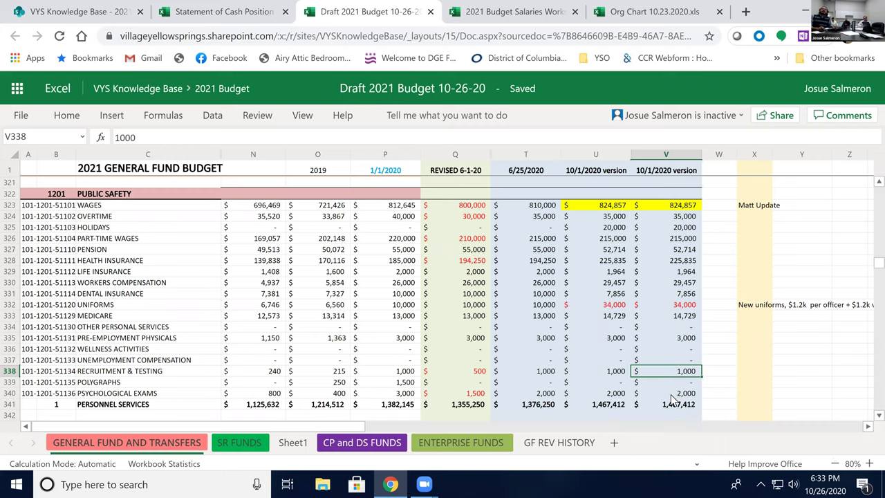
left_click(670, 394)
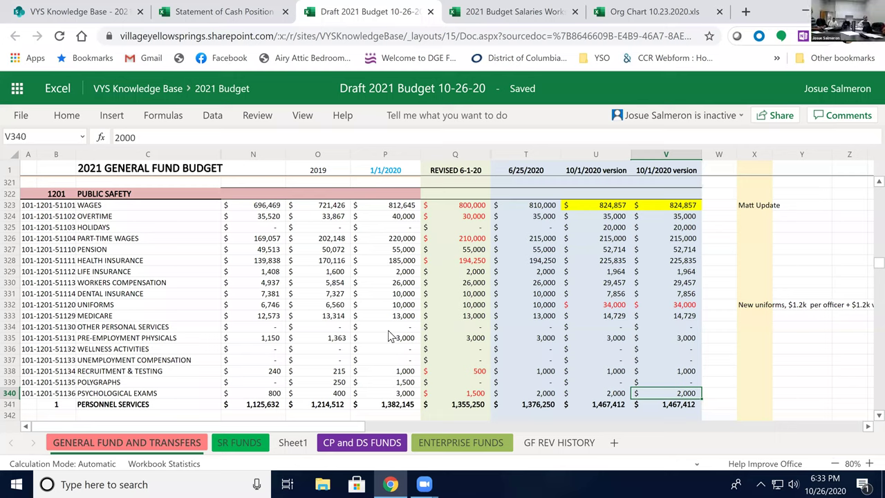
left_click(376, 382)
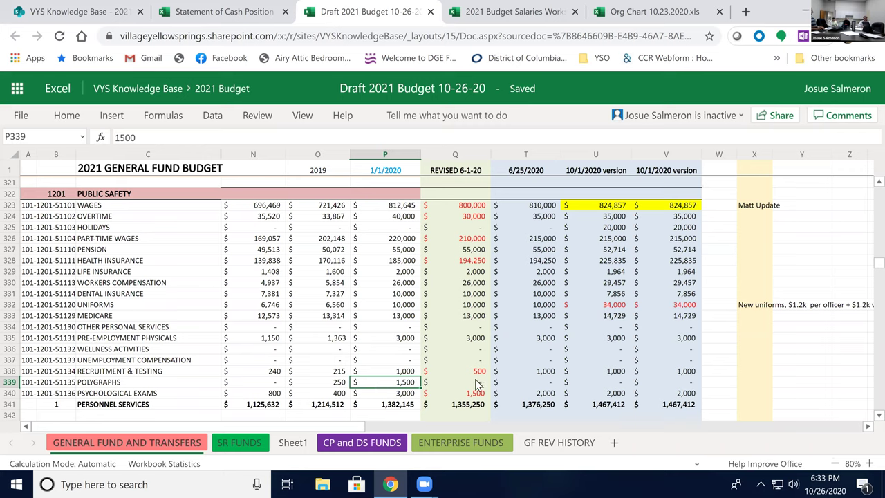
- Check the Polygraphs entry in column V, then review Public Safety's personnel, travel and training, and contractual services lines
left_click(642, 379)
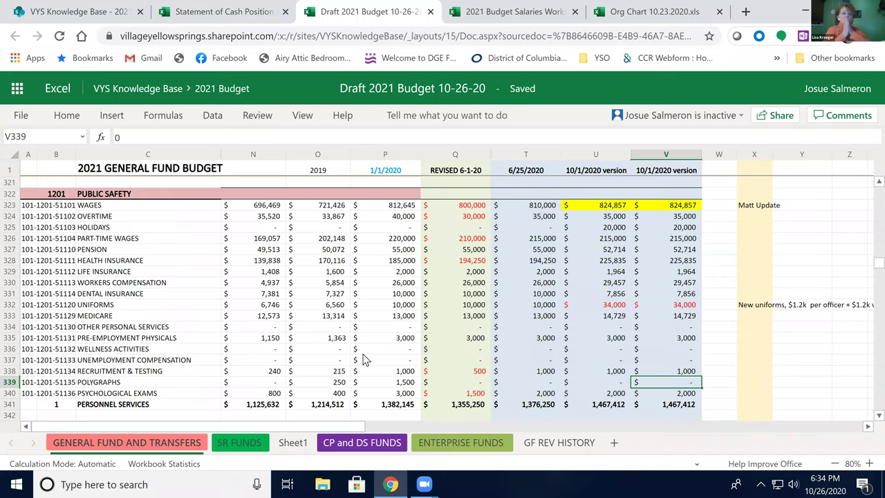
scroll(365, 359, "down", 6)
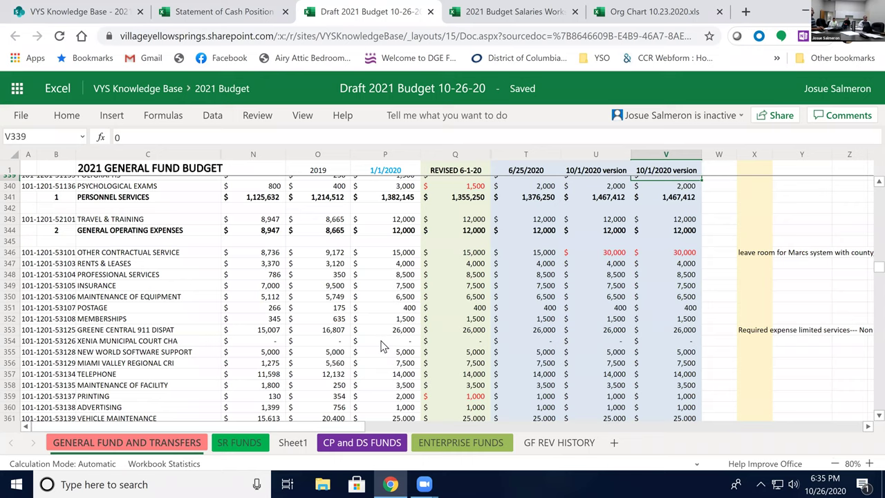
scroll(380, 346, "up", 2)
scroll(380, 345, "up", 4)
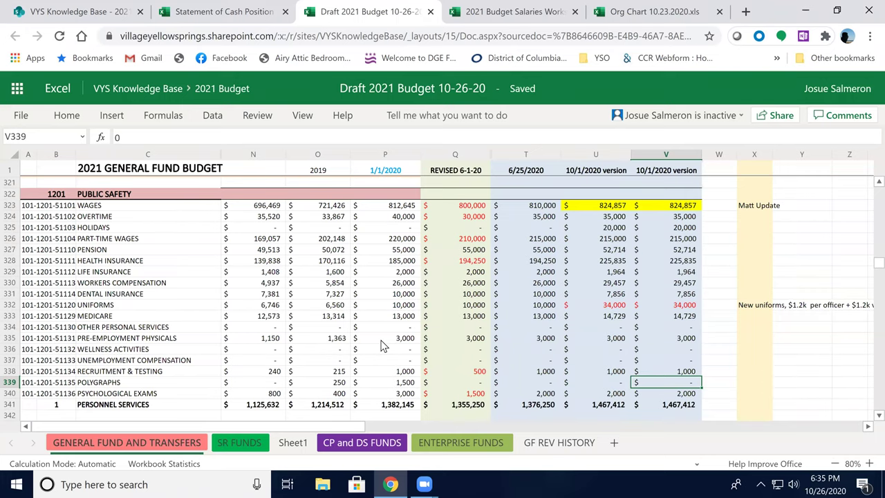
scroll(383, 345, "down", 2)
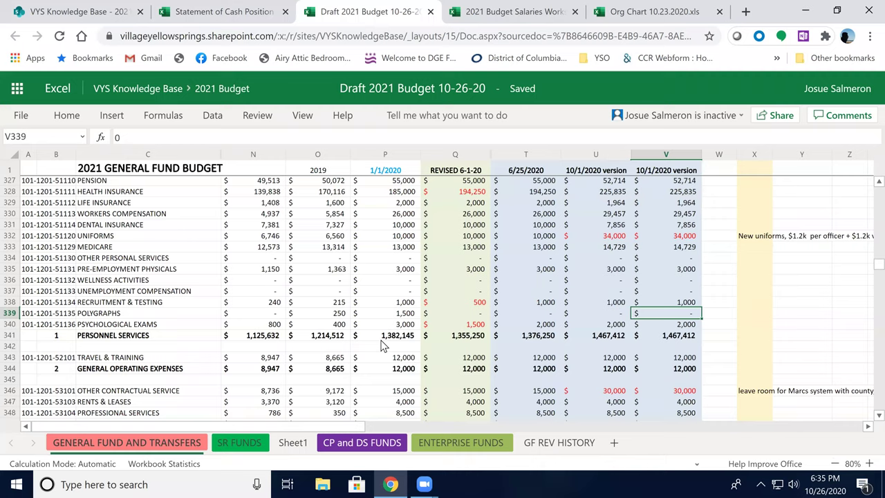
scroll(383, 346, "down", 2)
scroll(380, 345, "down", 4)
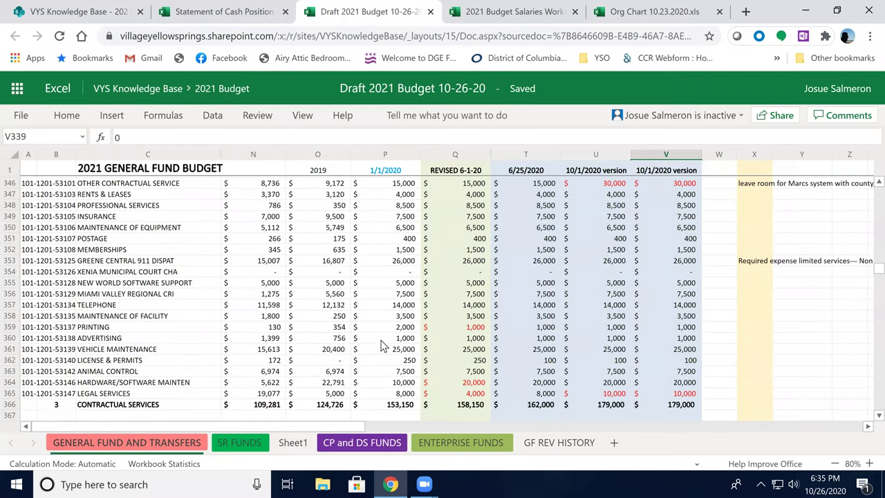
scroll(254, 413, "down", 6)
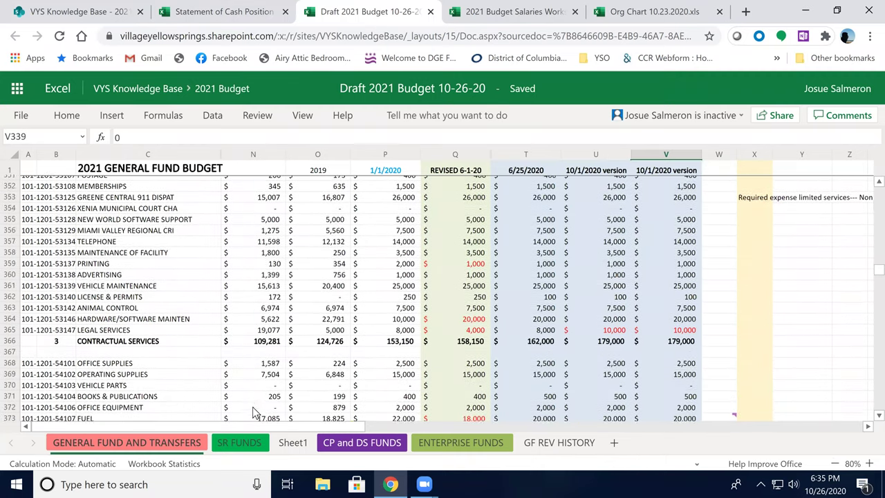
- Inspect the Public Safety Total in column N and in the 1/1/2020 column, cells N390 and P390
scroll(255, 402, "down", 2)
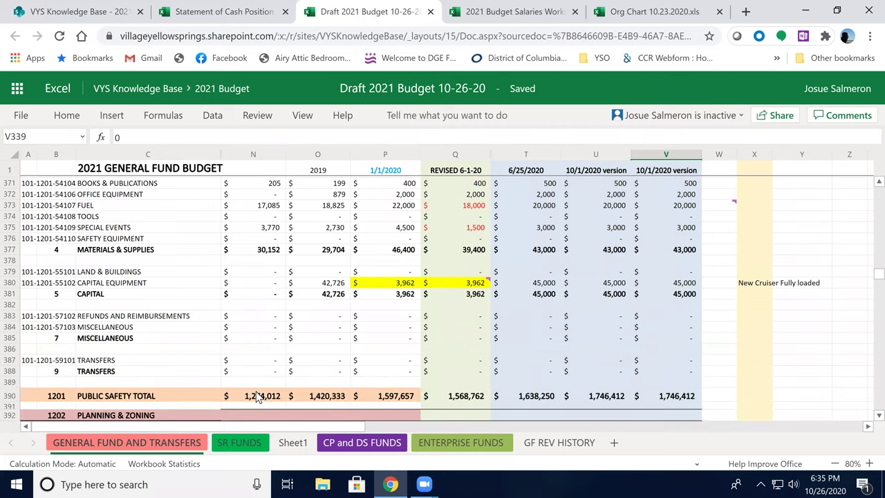
left_click(262, 399)
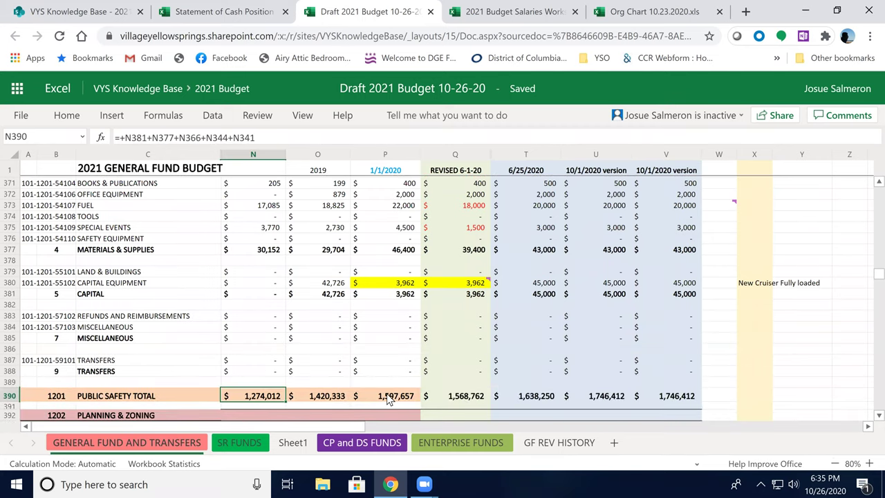
left_click(387, 398)
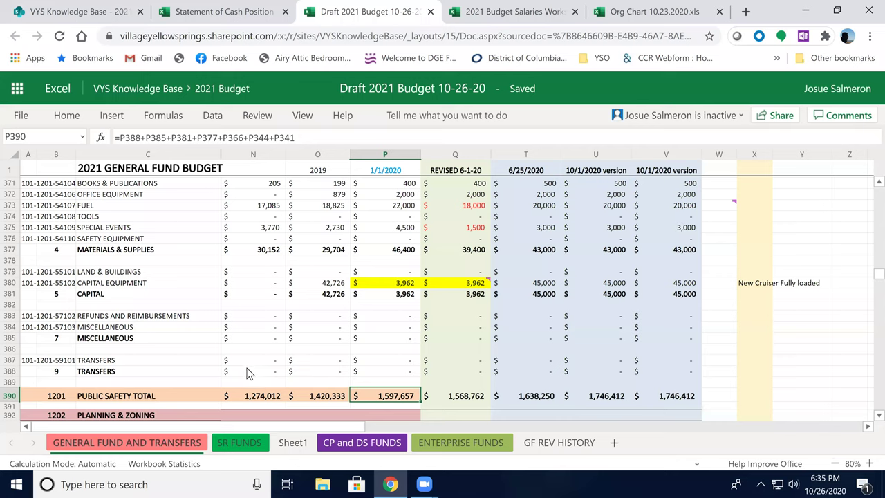
- Go back to Public Safety's Personnel Services and inspect the 1/1/2020 total in P341 along with its component lines
scroll(249, 374, "up", 2)
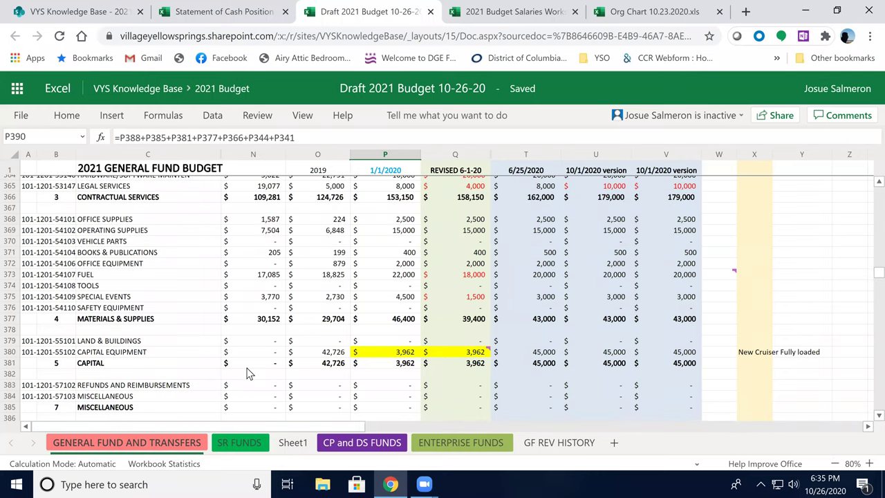
scroll(249, 373, "up", 10)
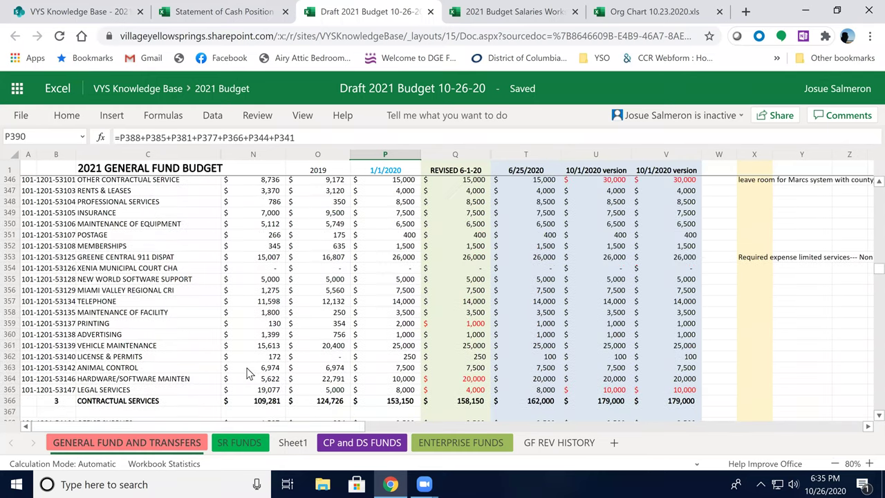
scroll(249, 374, "up", 2)
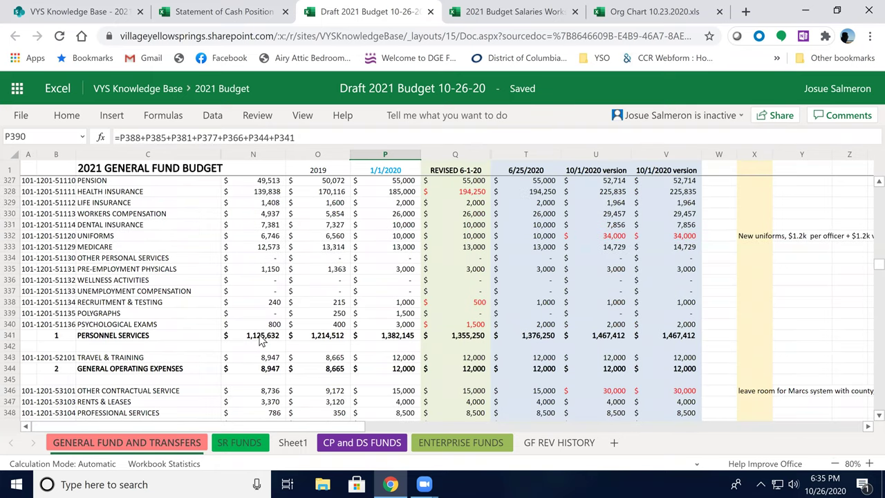
left_click(366, 337)
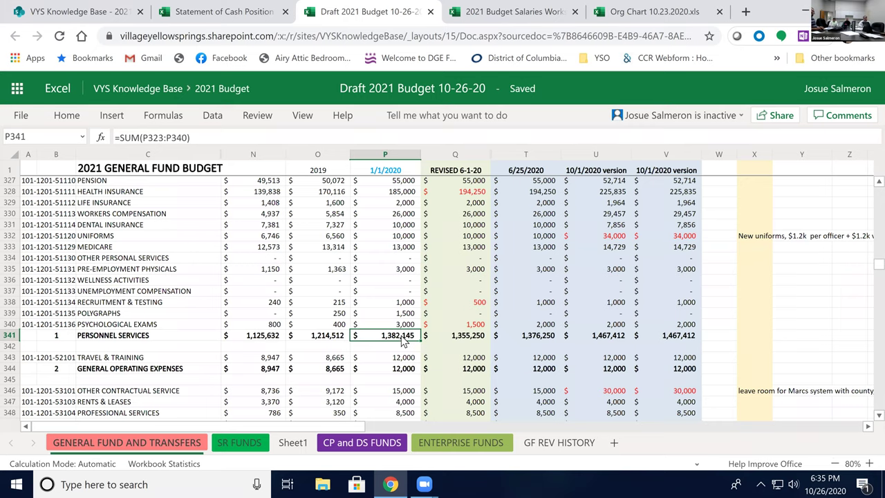
scroll(347, 368, "up", 1)
scroll(348, 367, "up", 1)
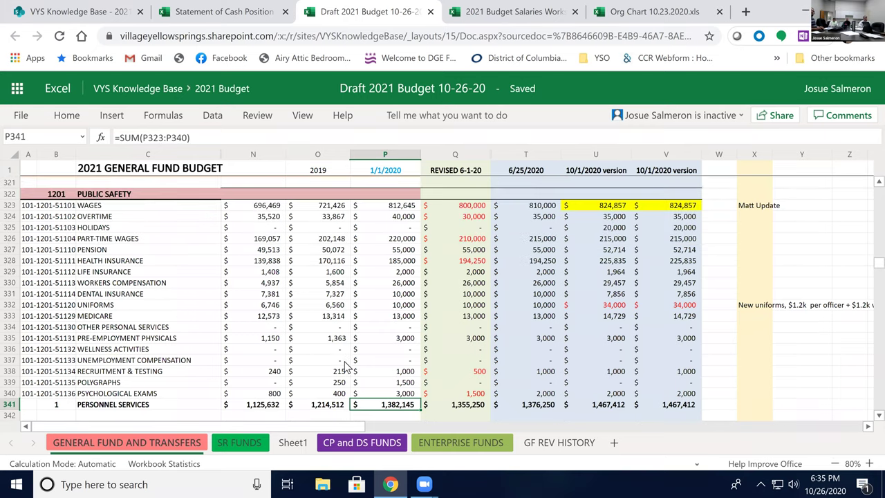
scroll(347, 367, "down", 2)
scroll(349, 368, "up", 2)
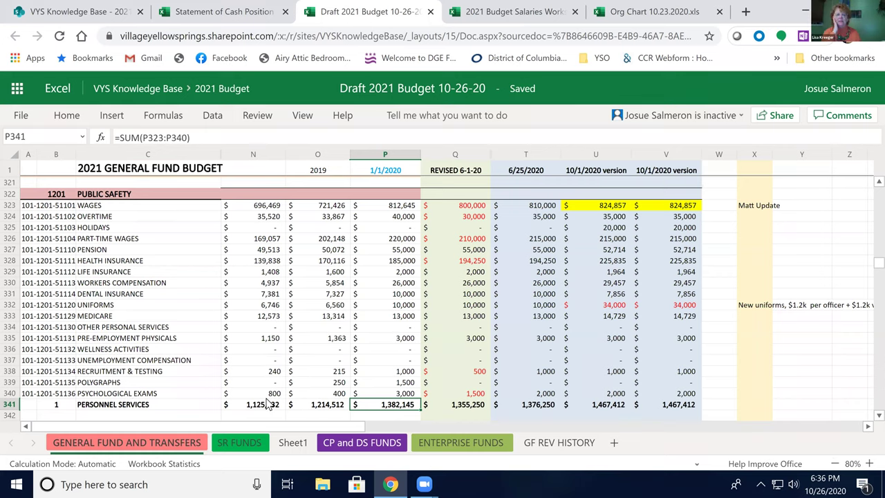
- Compare the Public Safety Total across column N, the 1/1/2020 column and the 10/1/2020 version in column V
scroll(257, 414, "down", 2)
scroll(257, 415, "down", 18)
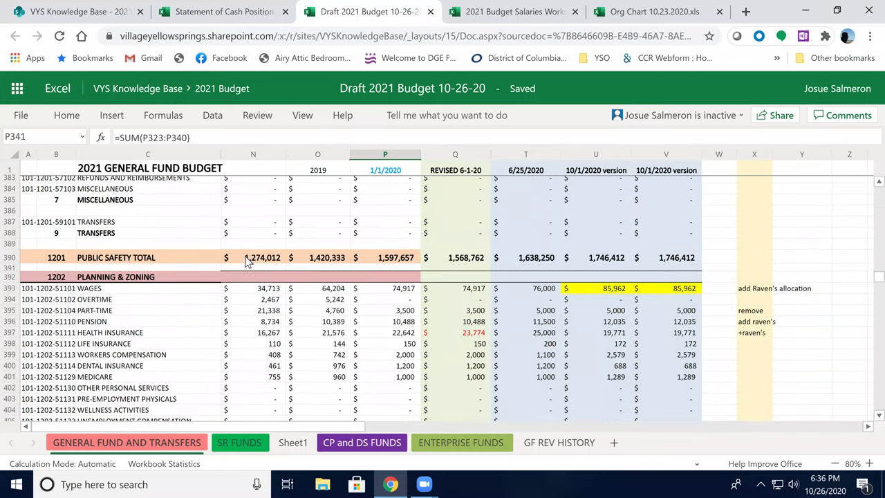
left_click(258, 257)
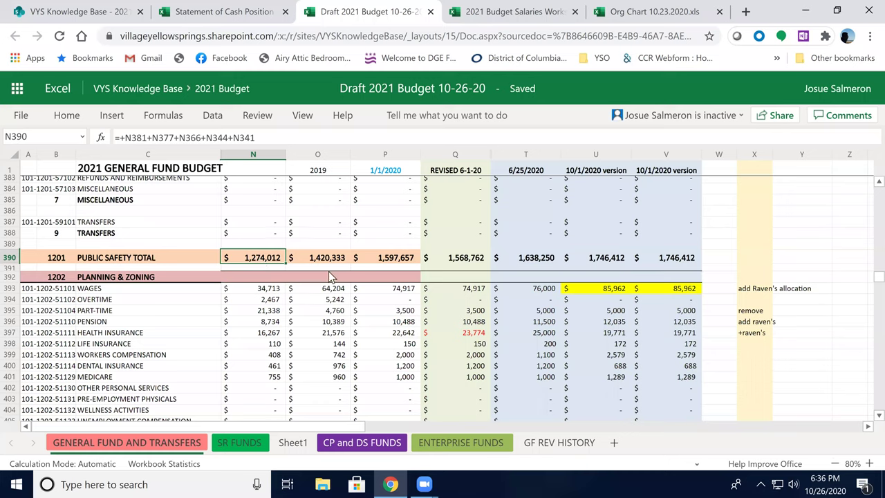
left_click(398, 262)
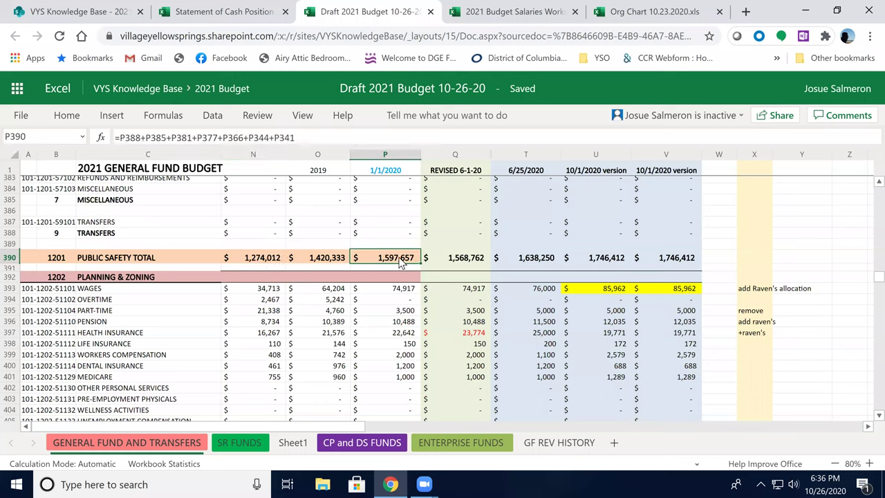
left_click(679, 259)
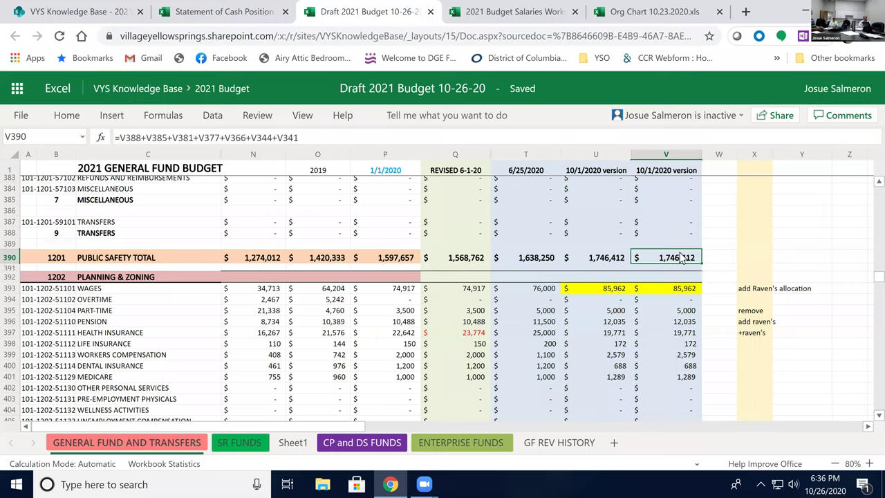
- Review the Public Safety capital, materials and supplies, and contractual services lines above the department total
scroll(682, 277, "up", 2)
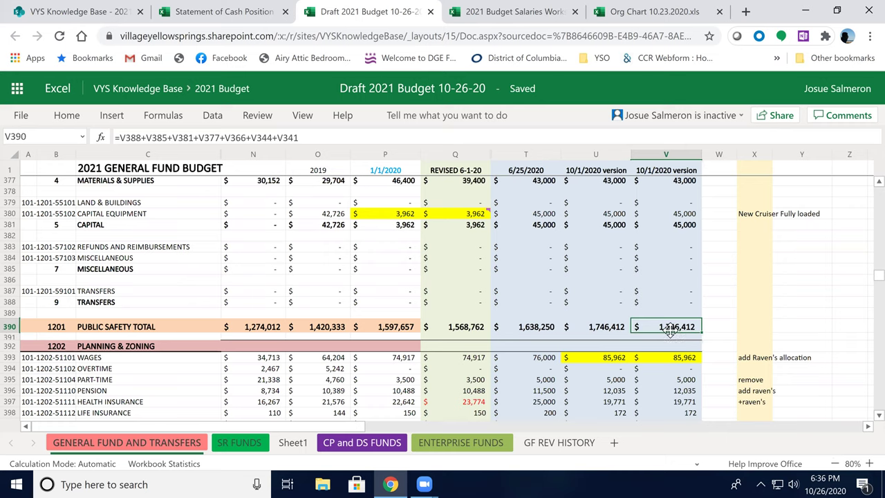
scroll(670, 330, "up", 2)
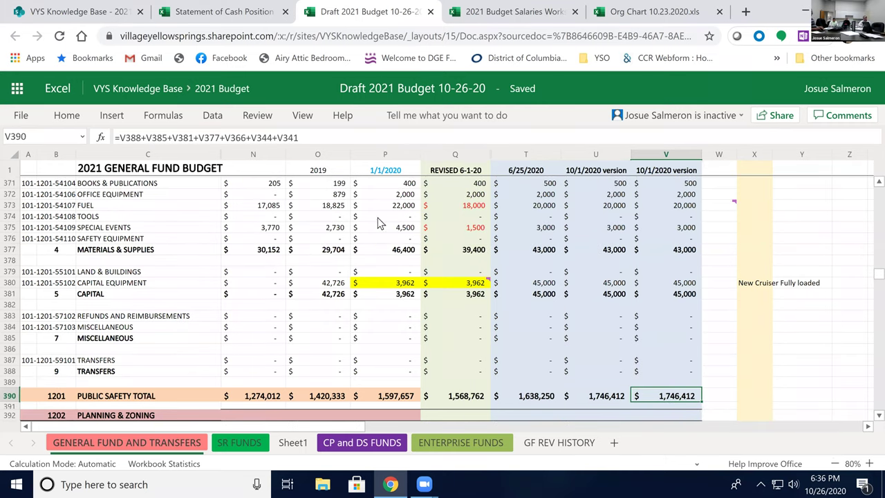
scroll(504, 229, "up", 6)
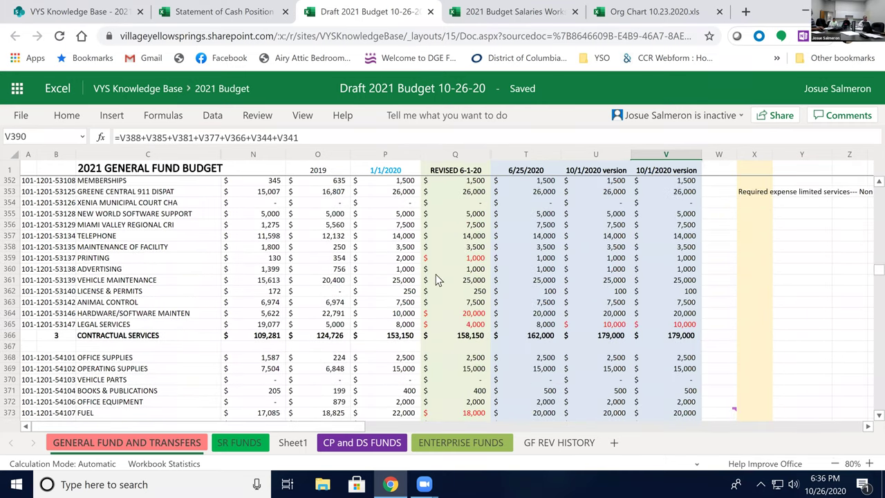
scroll(415, 295, "up", 2)
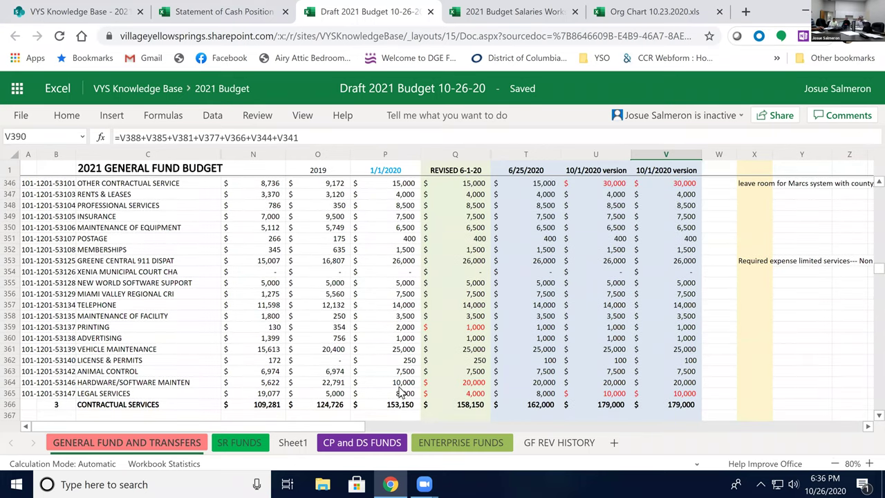
scroll(401, 392, "down", 2)
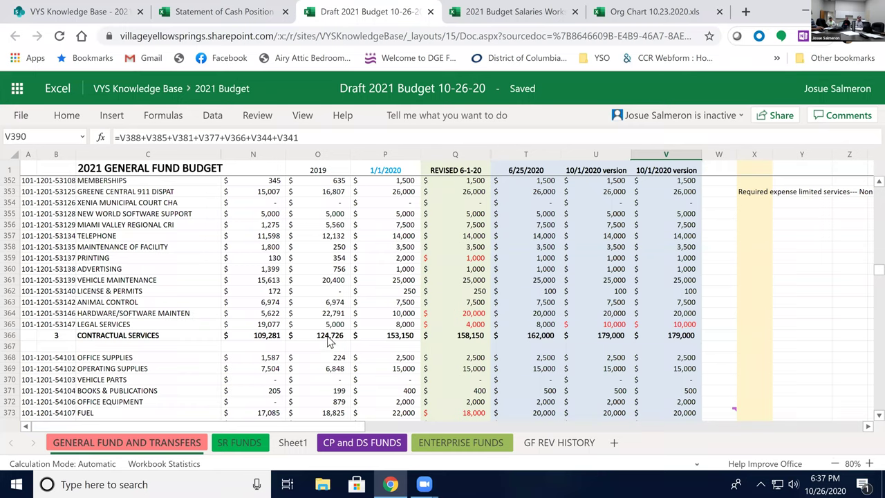
- Compare the 2019 Personnel Services total for Public Safety with the column V total, then view the lines behind them
scroll(330, 339, "up", 8)
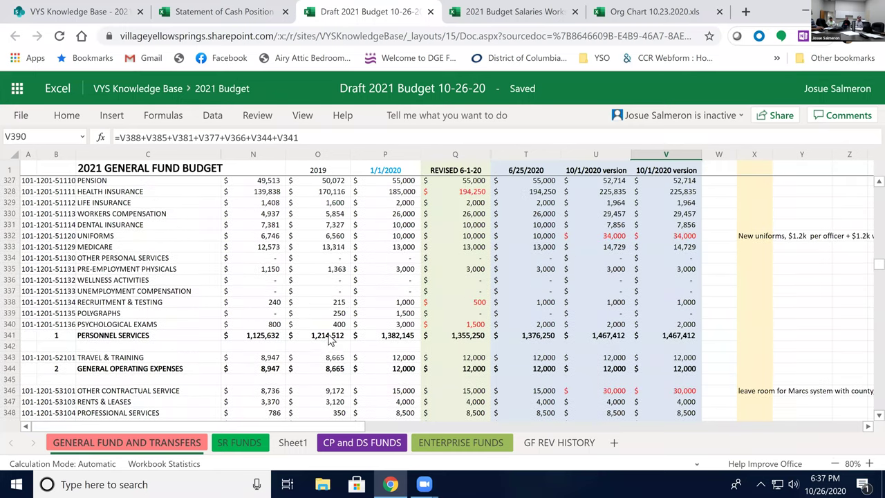
left_click(331, 336)
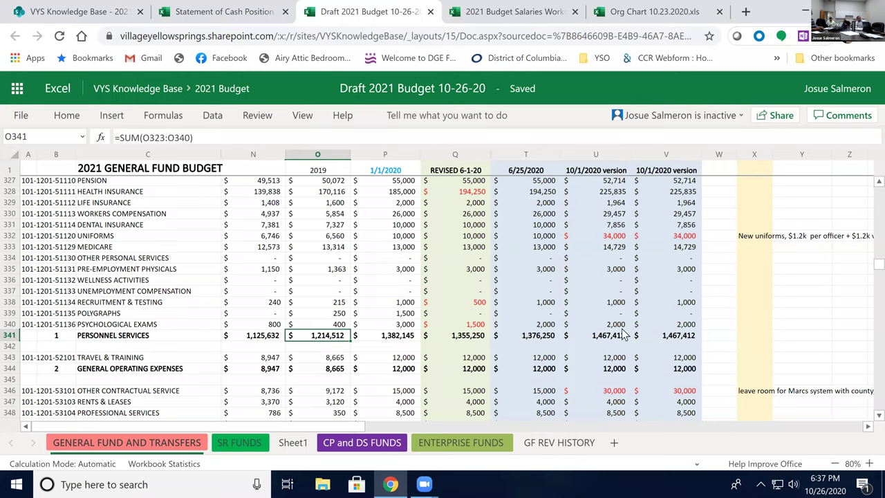
left_click(677, 337)
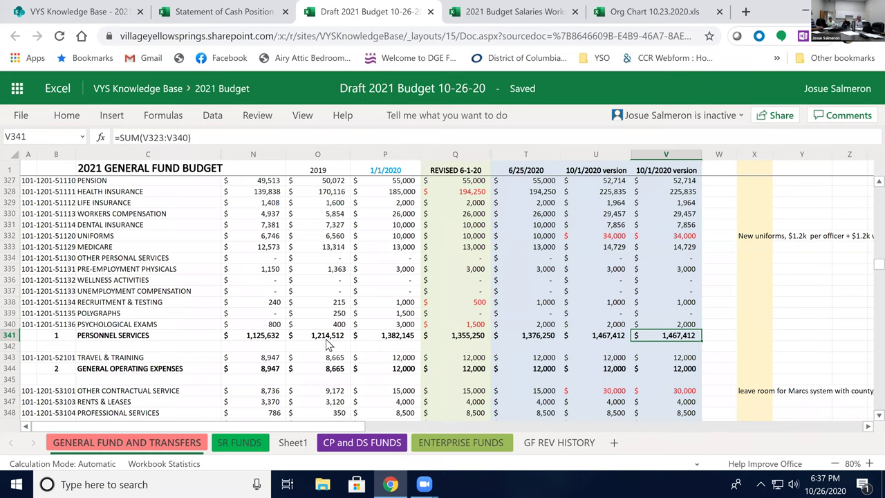
scroll(328, 346, "up", 2)
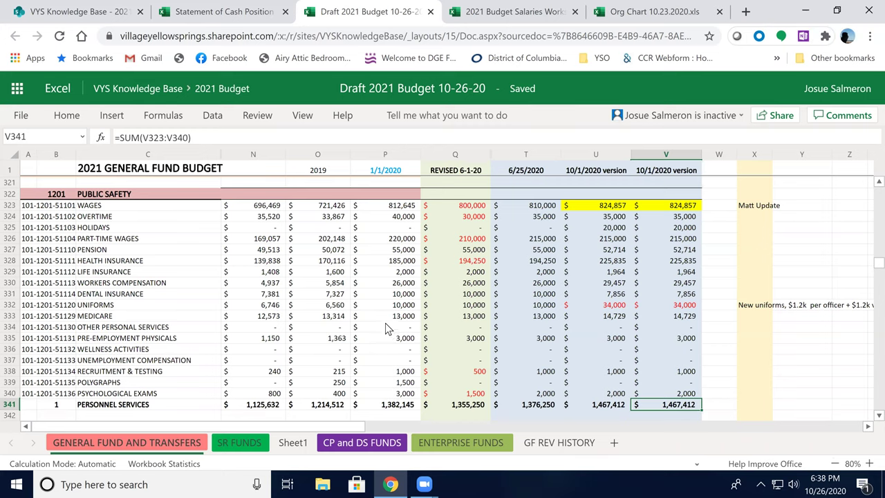
- Examine Public Safety's general operating expenses, contractual services, and materials and supplies across the budget versions
scroll(386, 328, "down", 6)
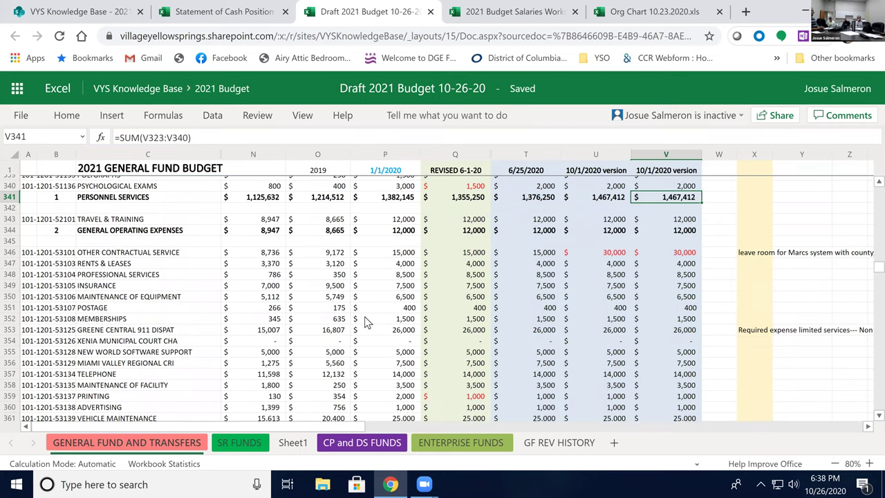
scroll(365, 322, "down", 4)
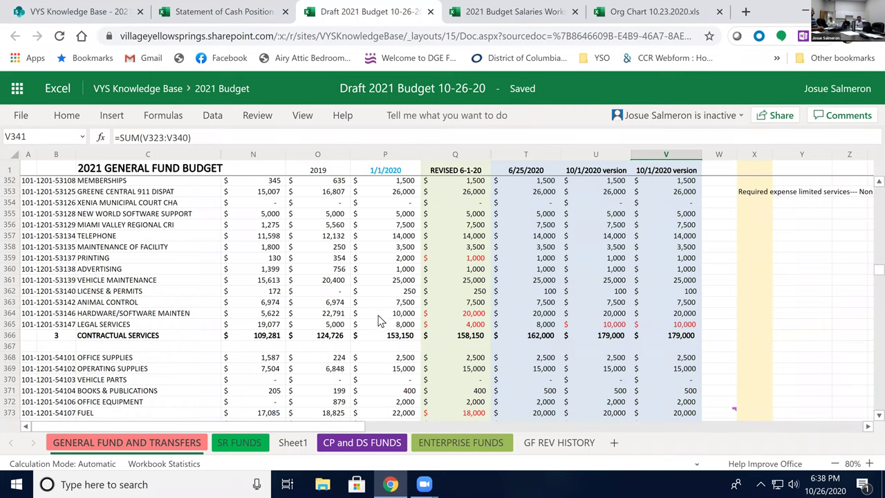
scroll(378, 320, "up", 3)
scroll(378, 320, "up", 3)
scroll(378, 320, "down", 2)
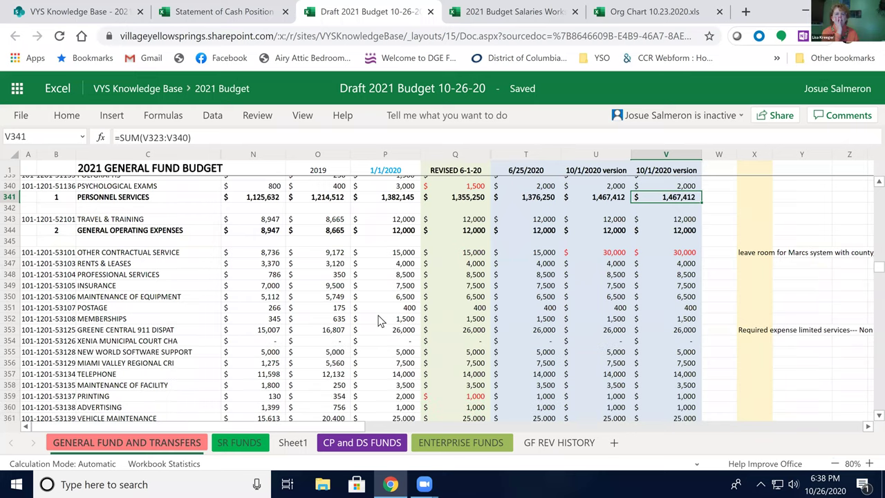
scroll(378, 320, "down", 6)
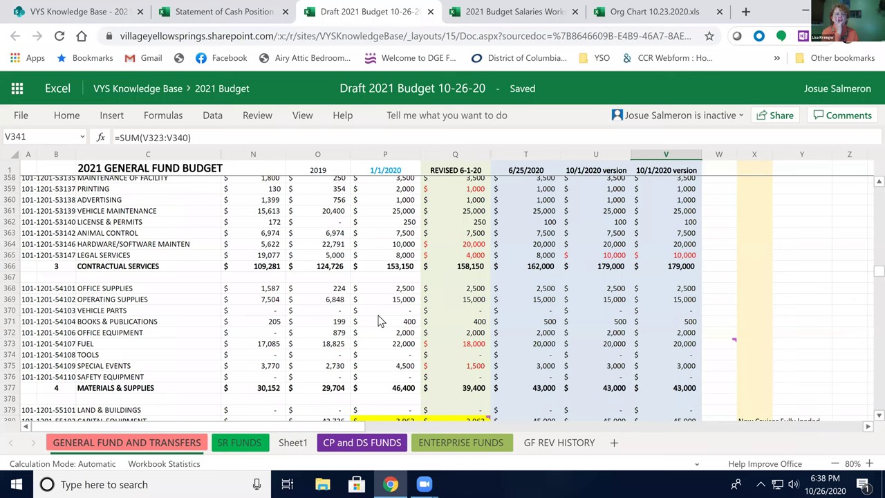
- Inspect the Public Safety Personnel Services total in N341 and the personnel lines above it
scroll(378, 320, "up", 8)
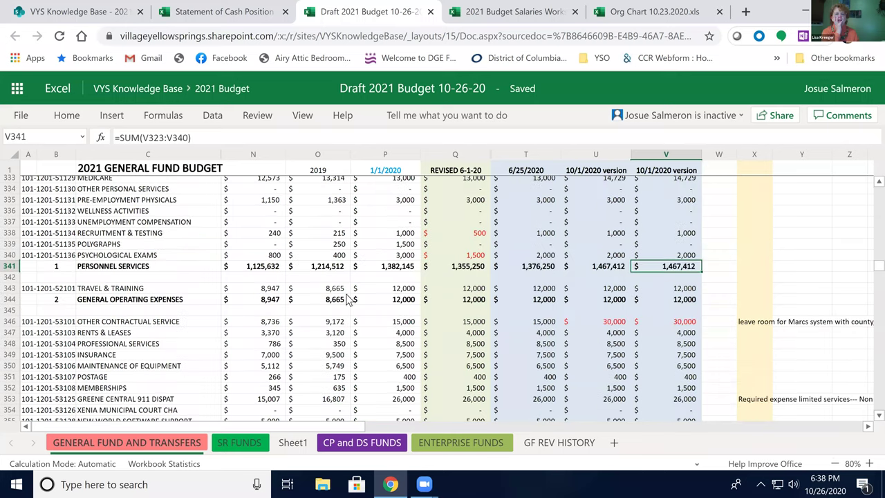
left_click(270, 268)
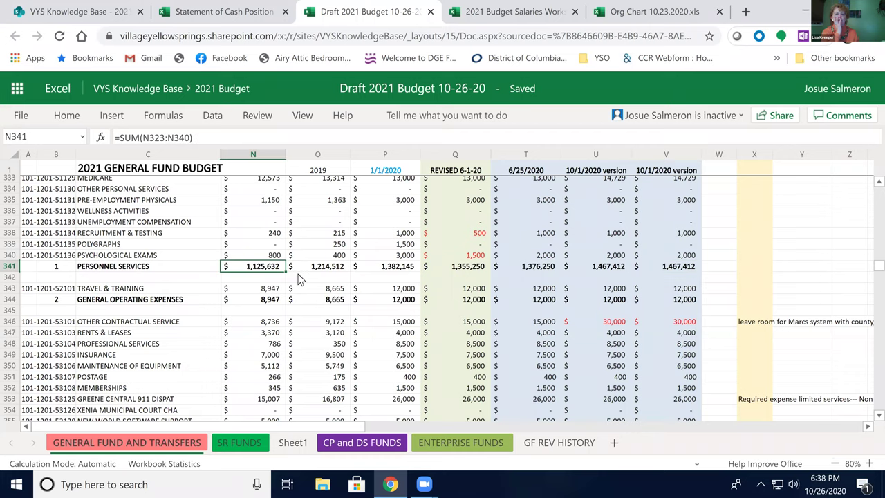
scroll(297, 277, "up", 2)
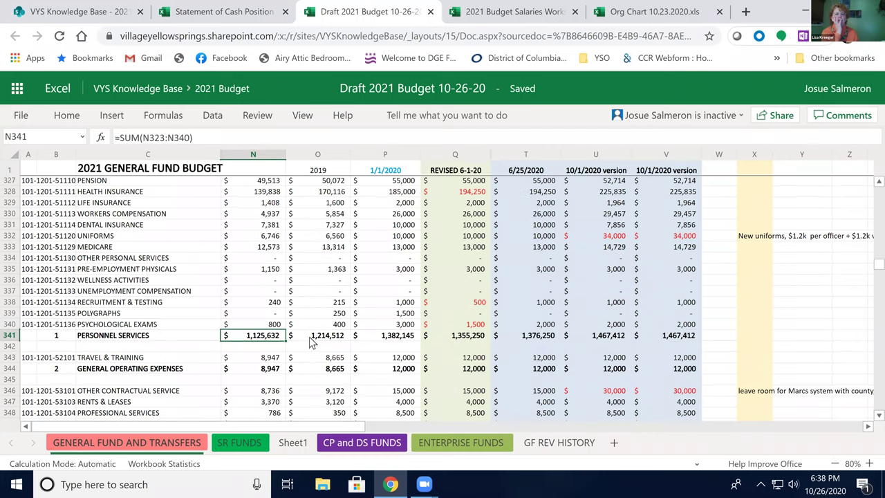
- Compare Public Safety's 2019 and 1/1/2020 Personnel Services totals in O341 and P341, and view the personnel lines behind them
left_click(322, 337)
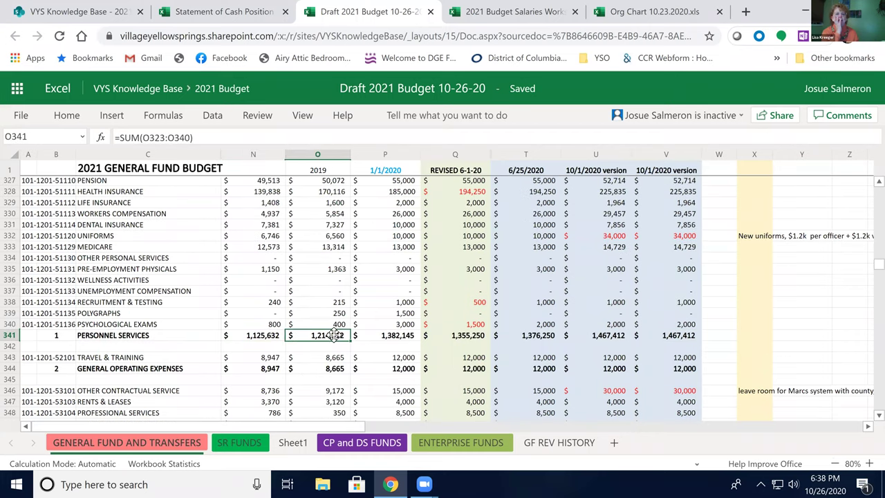
left_click(380, 338)
scroll(379, 342, "up", 2)
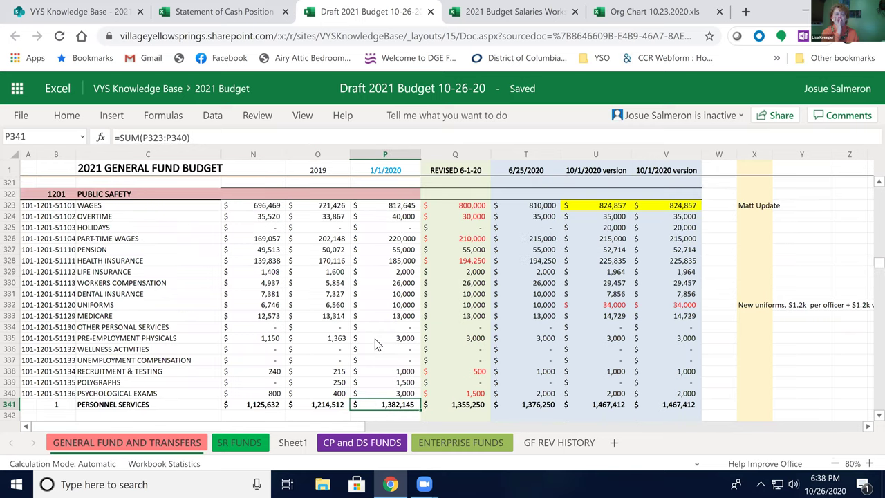
left_click(330, 406)
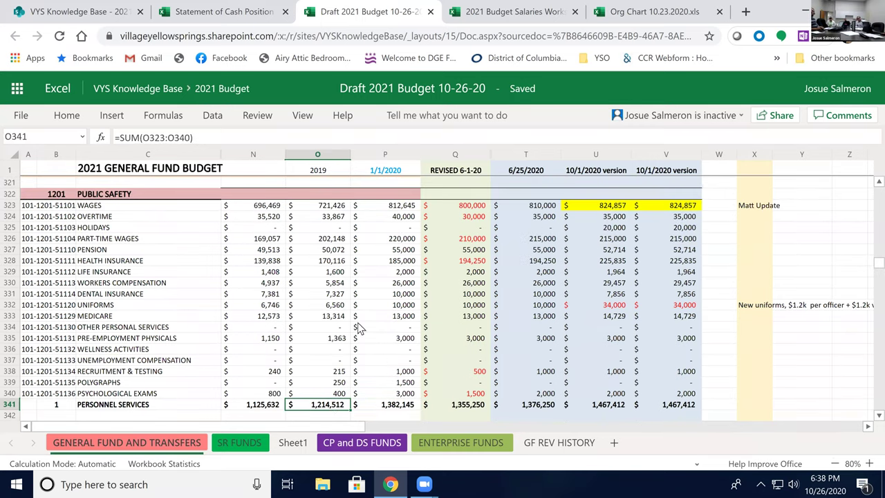
- Compare Public Safety's wages, part-time wages and health insurance between the 2019 and 1/1/2020 columns
left_click(338, 207)
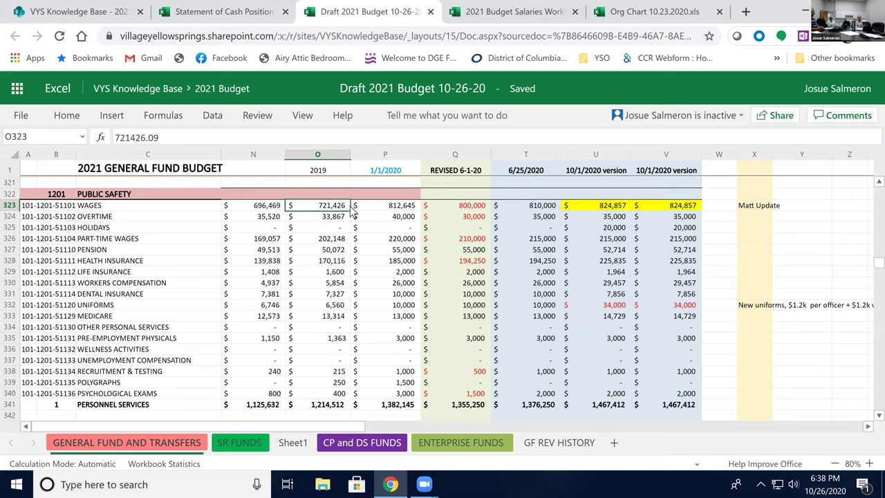
left_click(383, 209)
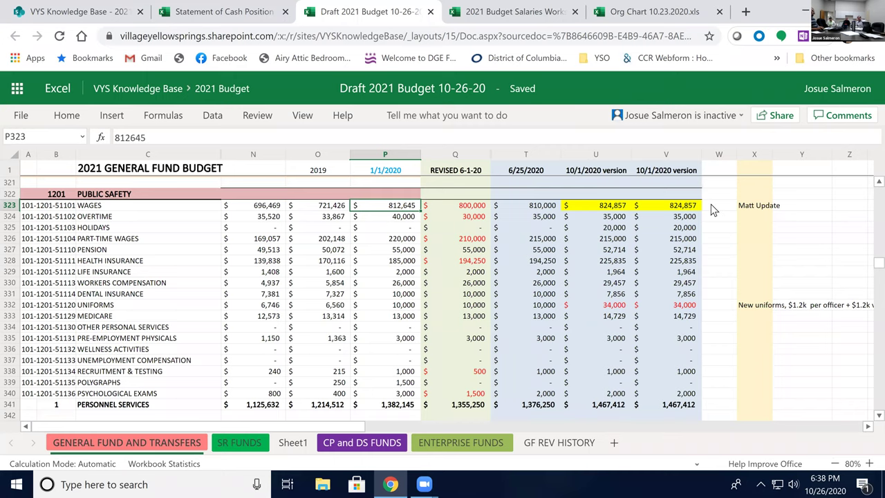
left_click(330, 243)
left_click(392, 240)
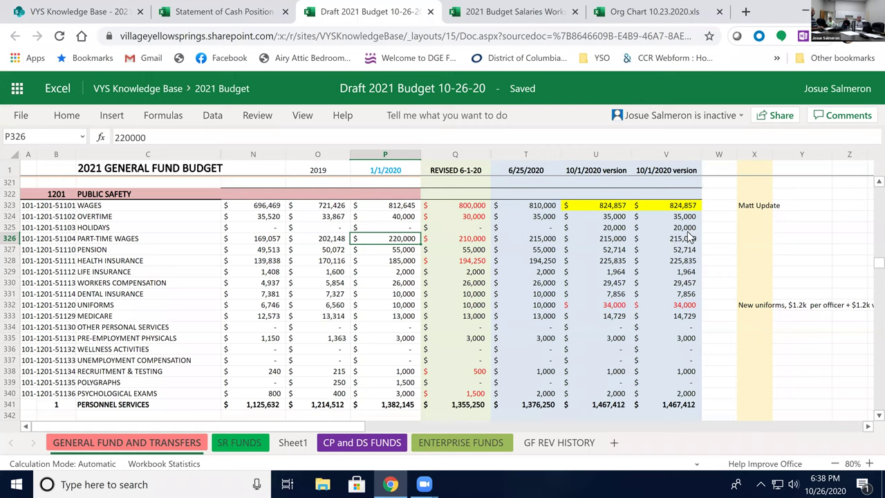
left_click(343, 263)
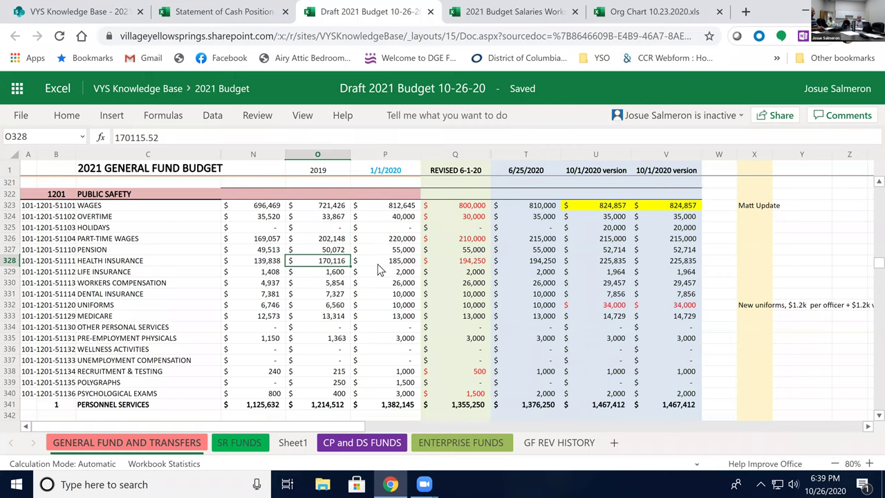
left_click(399, 265)
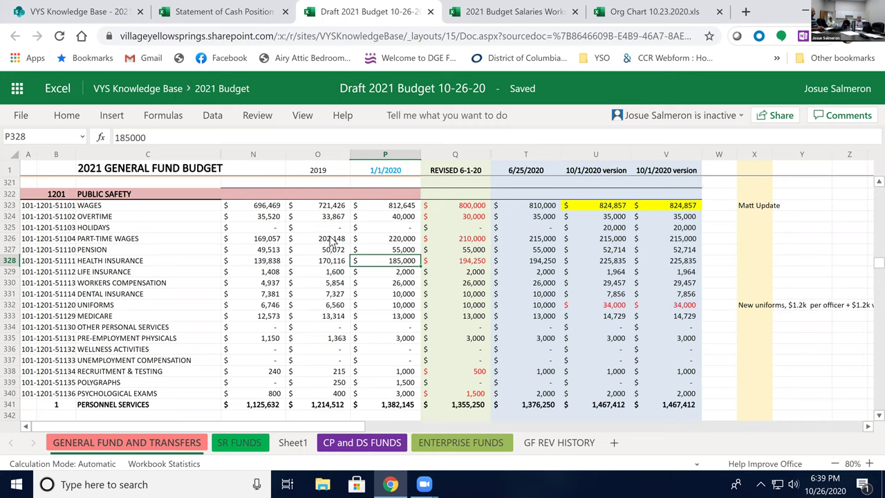
- Highlight the 2019 and 1/1/2020 wages-through-pension lines, then the health insurance amounts across columns N to P
left_click_drag(327, 207, 408, 253)
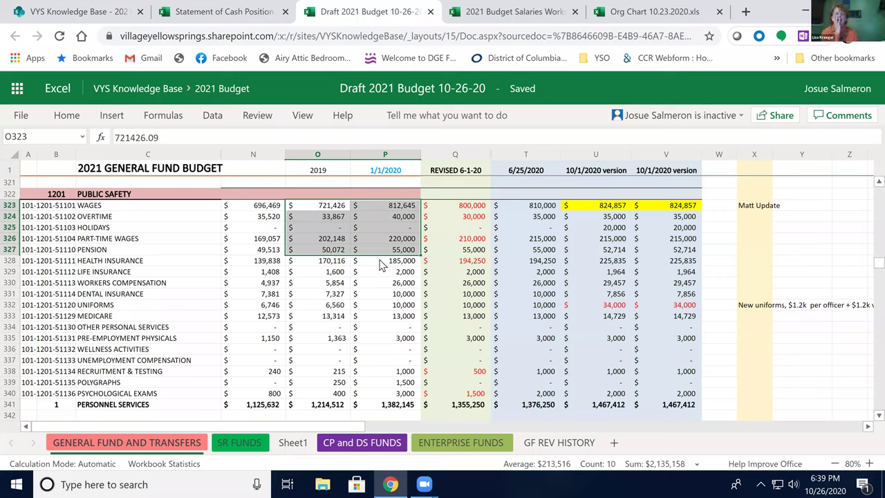
left_click(331, 263)
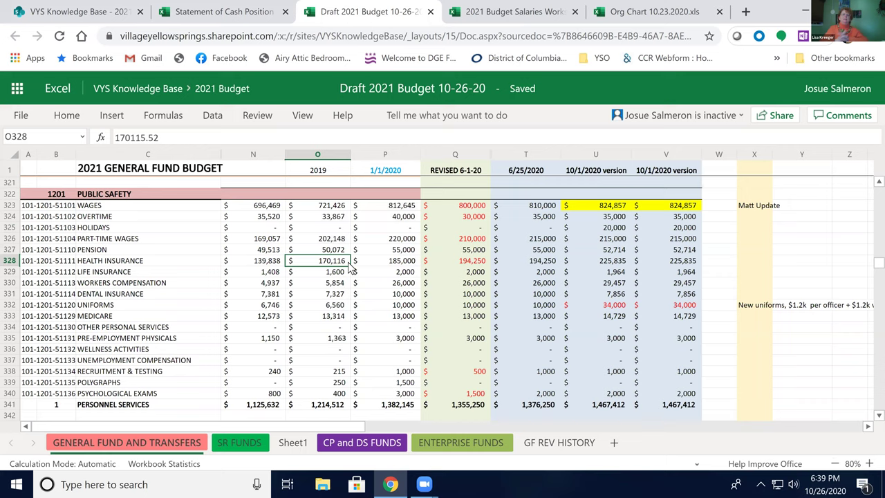
left_click(399, 261)
left_click_drag(278, 261, 370, 259)
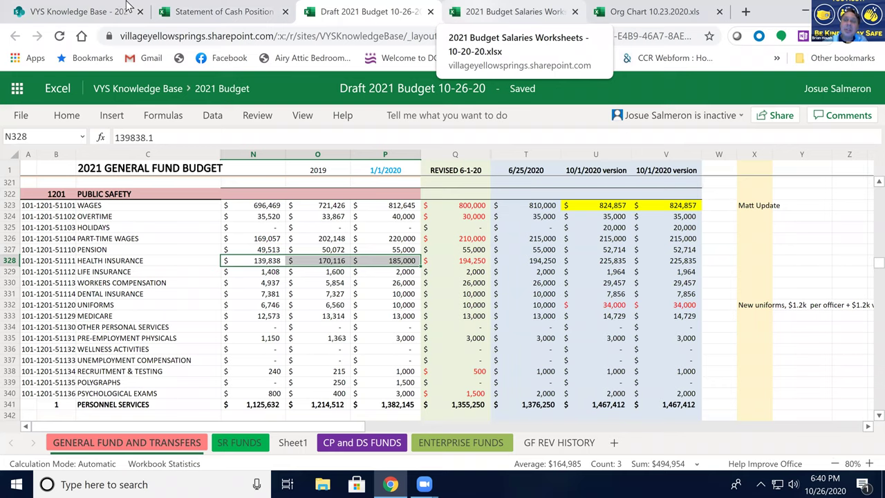
- Switch to the 2021 Budget Salaries Worksheets and review the accrued sick leave and vacation columns on the Accrual Hours Liability cashout sheet
key("ctrl+Tab")
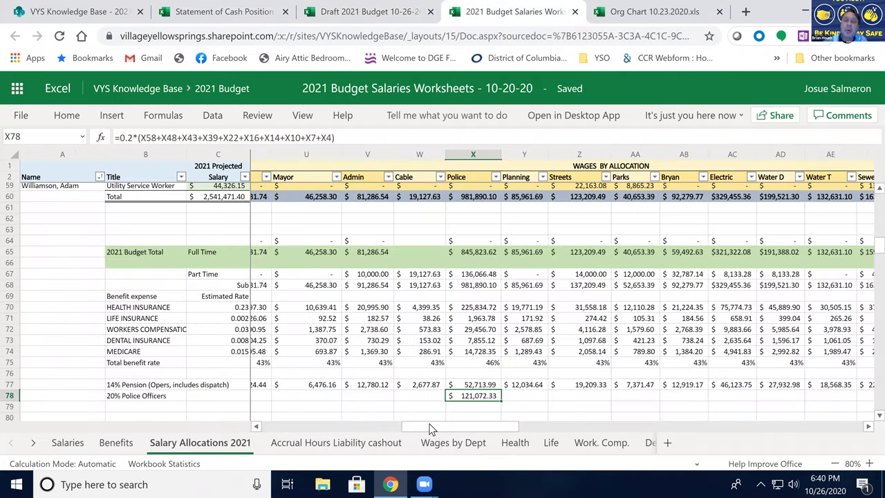
left_click_drag(428, 427, 436, 422)
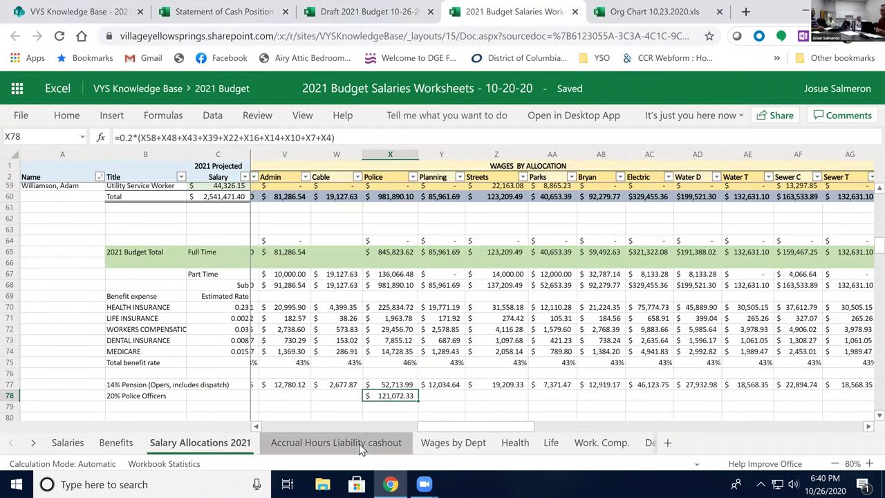
left_click(359, 442)
left_click_drag(421, 430, 335, 413)
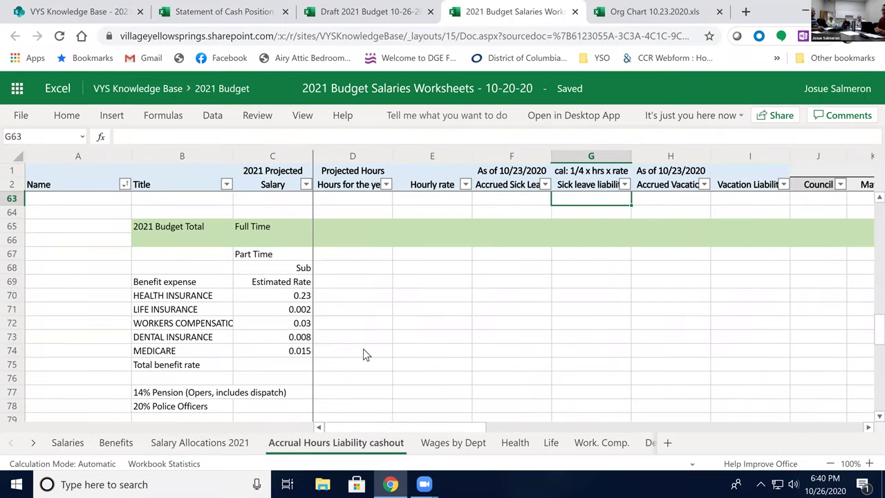
scroll(366, 346, "up", 15)
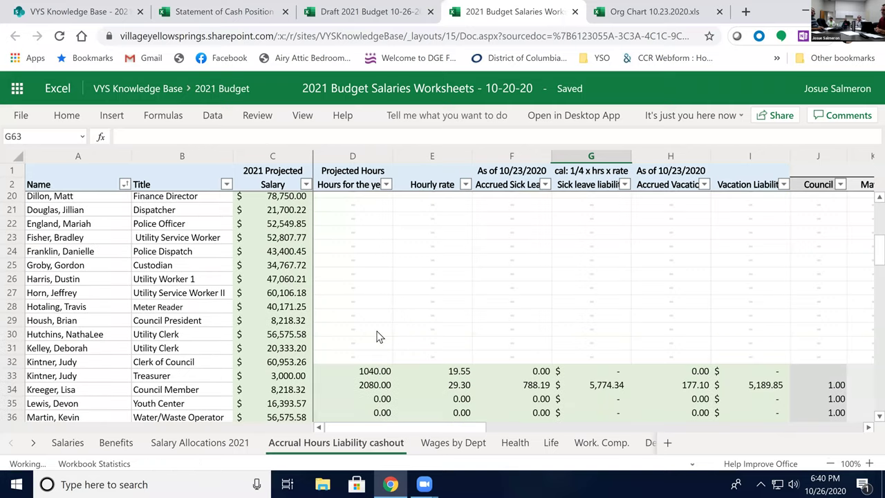
scroll(379, 337, "up", 6)
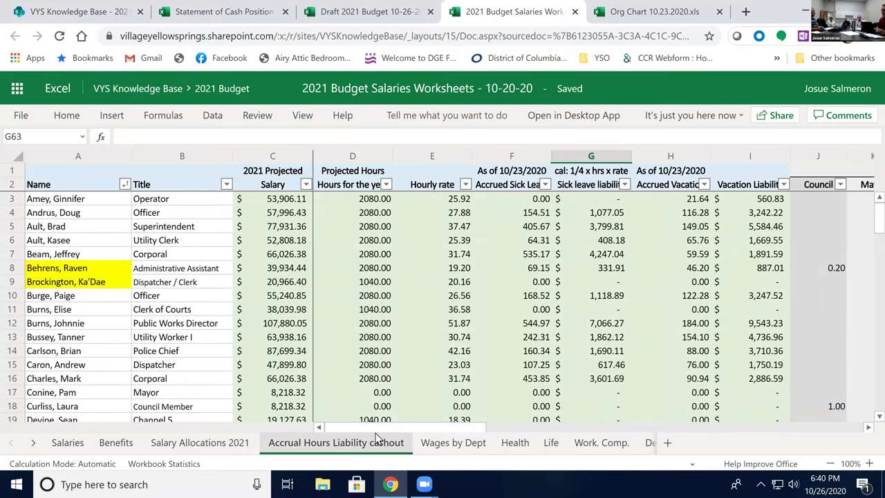
left_click_drag(386, 425, 402, 422)
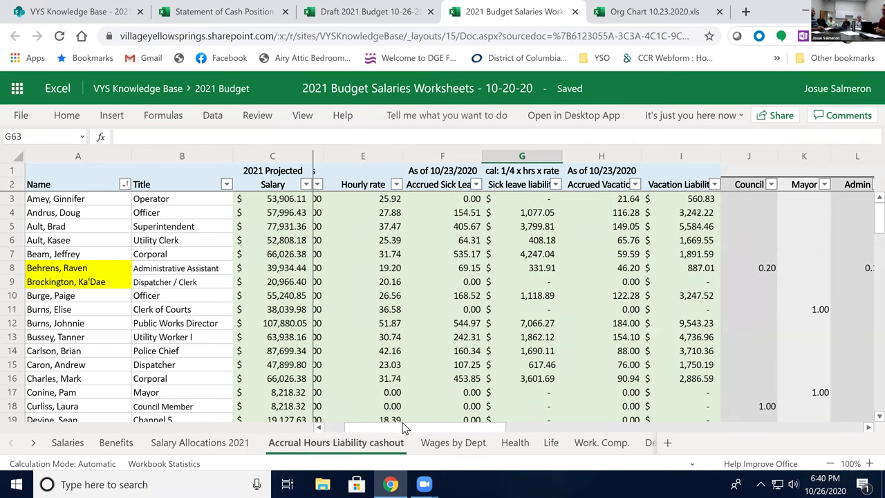
left_click(434, 171)
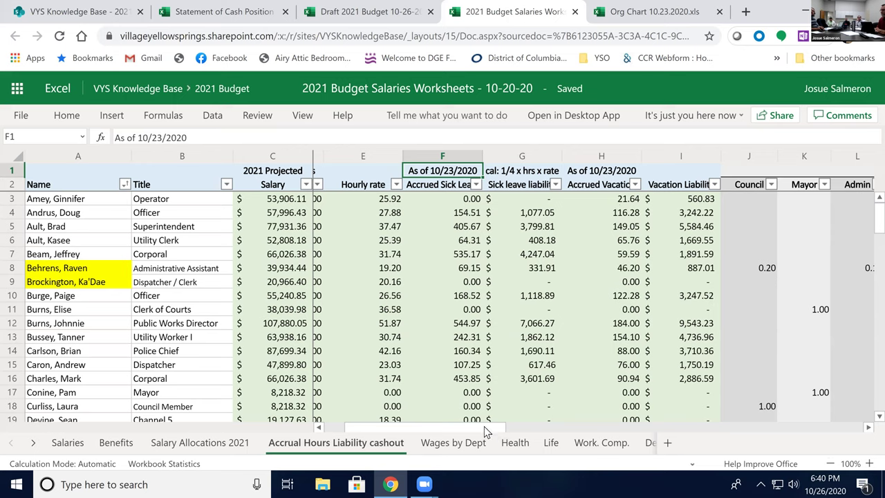
- Inspect the combined sick leave and vacation liability in G61 and its half in G62, below the employee rows
scroll(503, 429, "right", 3)
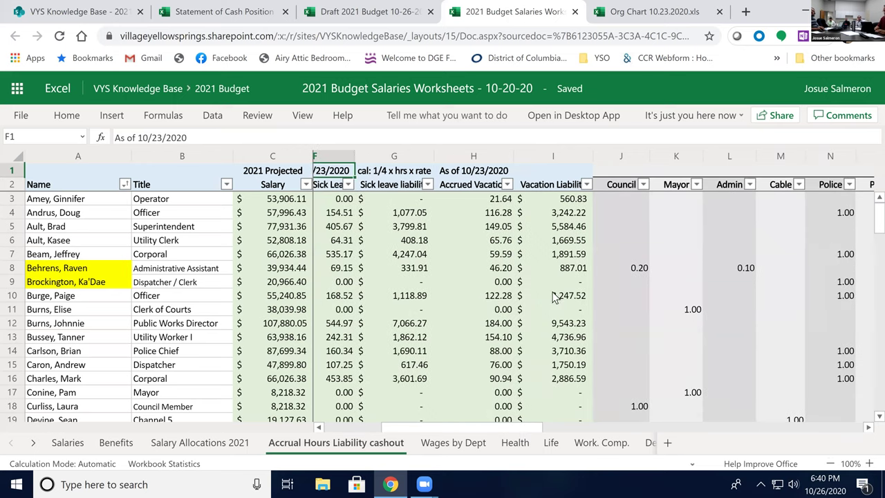
scroll(535, 383, "down", 8)
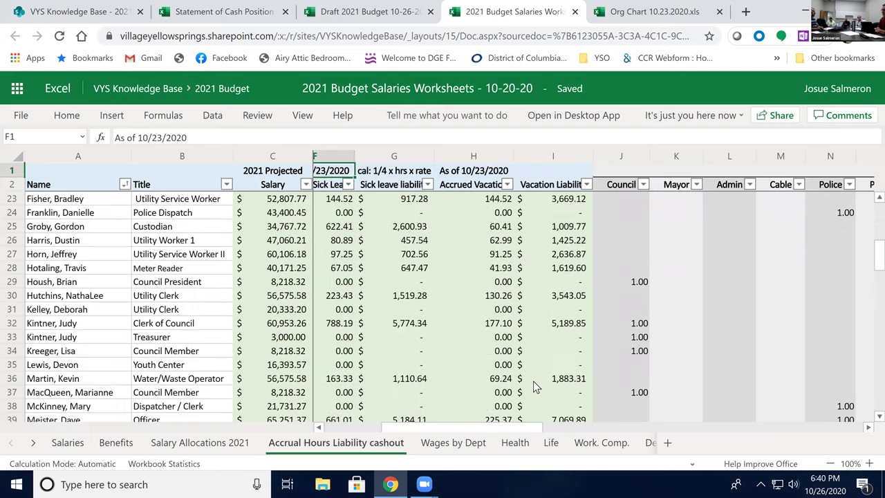
scroll(533, 380, "down", 8)
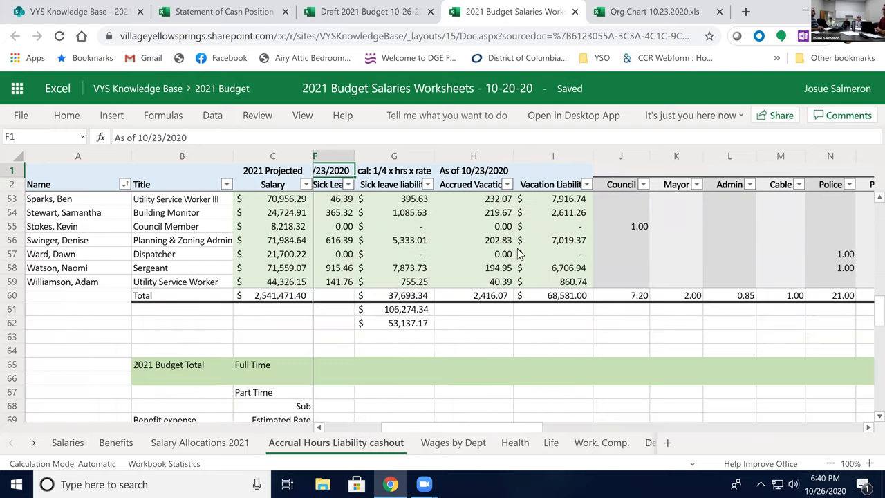
left_click(412, 313)
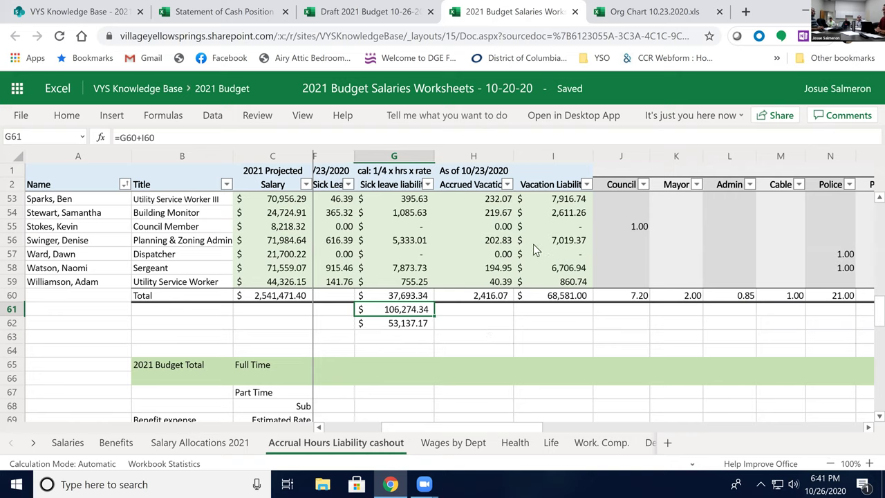
left_click(418, 329)
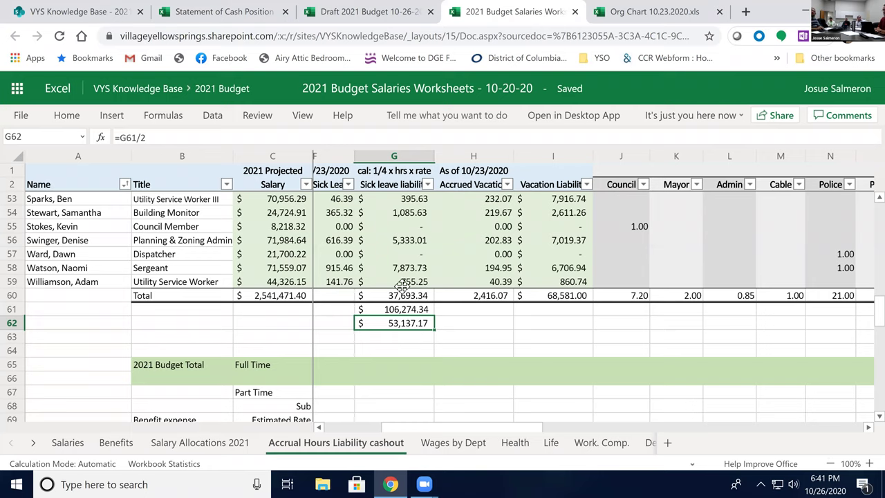
- Review the individual employees' liability rows above the total, then recheck the combined liability formula in G61
scroll(405, 275, "up", 2)
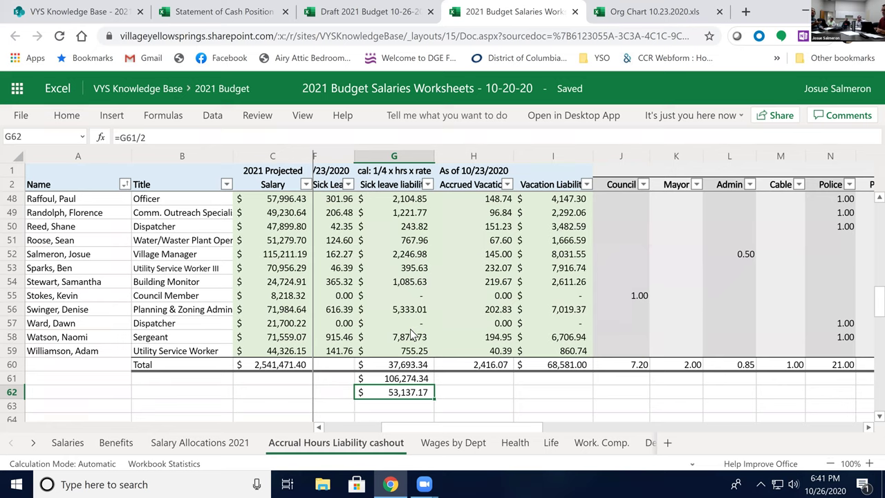
scroll(411, 338, "up", 2)
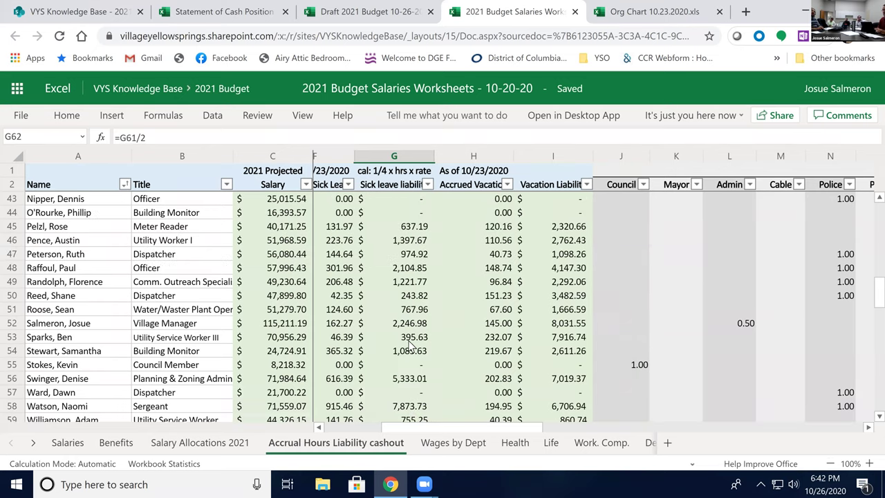
scroll(401, 356, "down", 2)
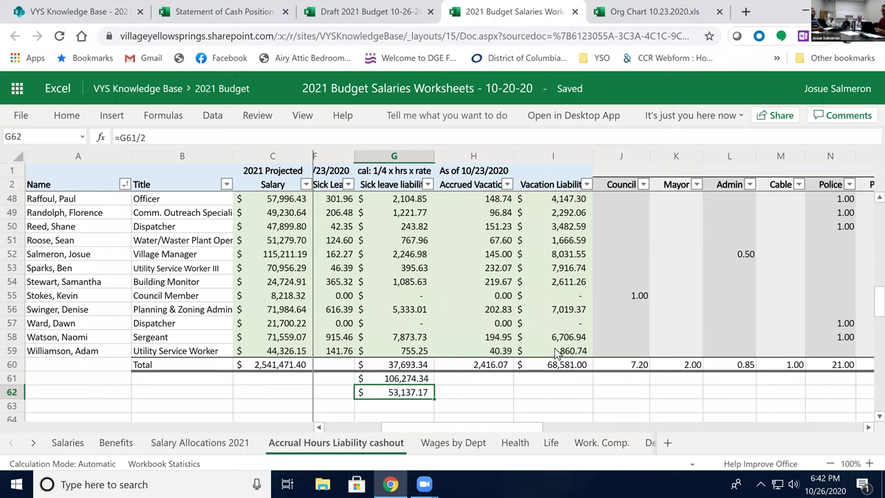
left_click(406, 380)
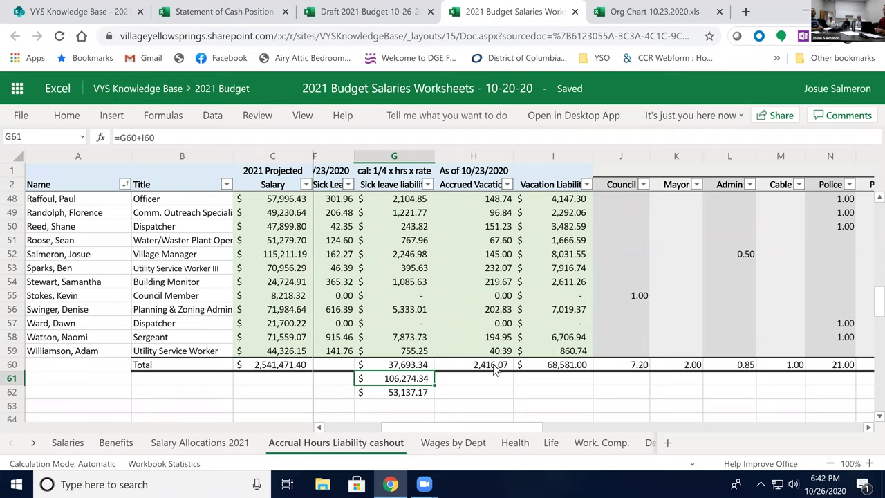
left_click_drag(535, 427, 519, 416)
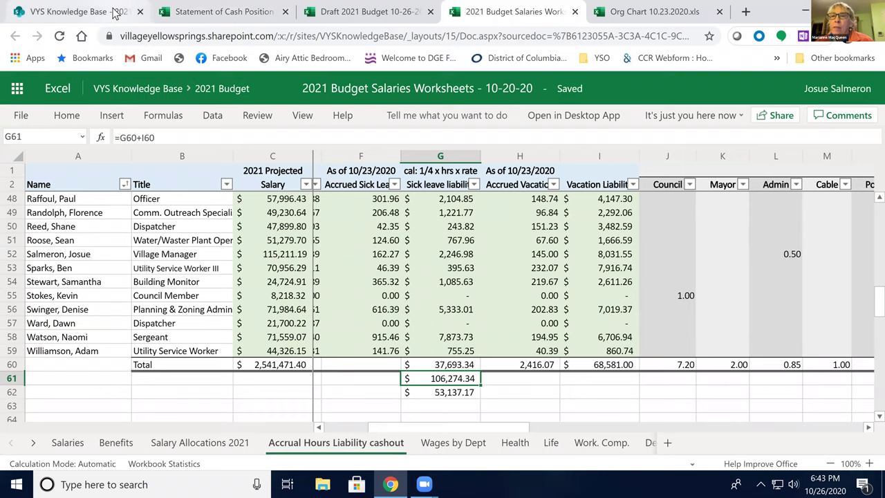
- Revisit the Public Safety personnel lines in the Draft 2021 Budget, then open the Salary Allocations 2021 sheet in the salaries workbook
left_click(366, 11)
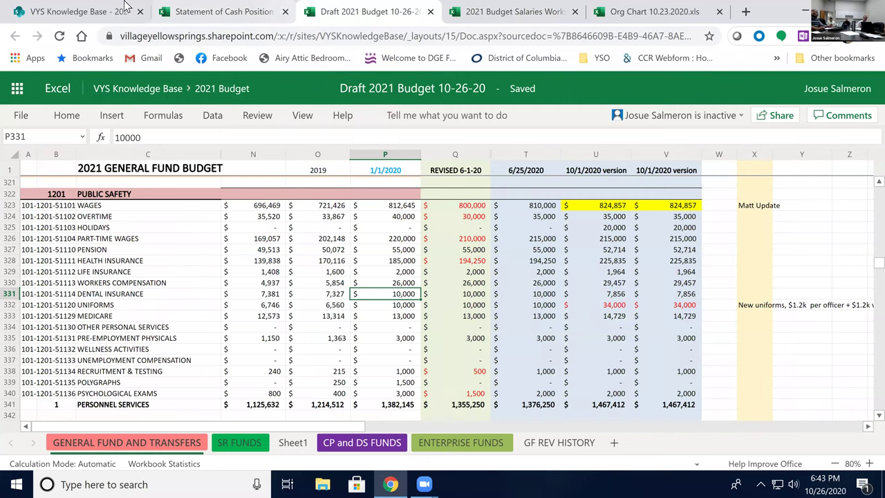
key("ctrl+Tab")
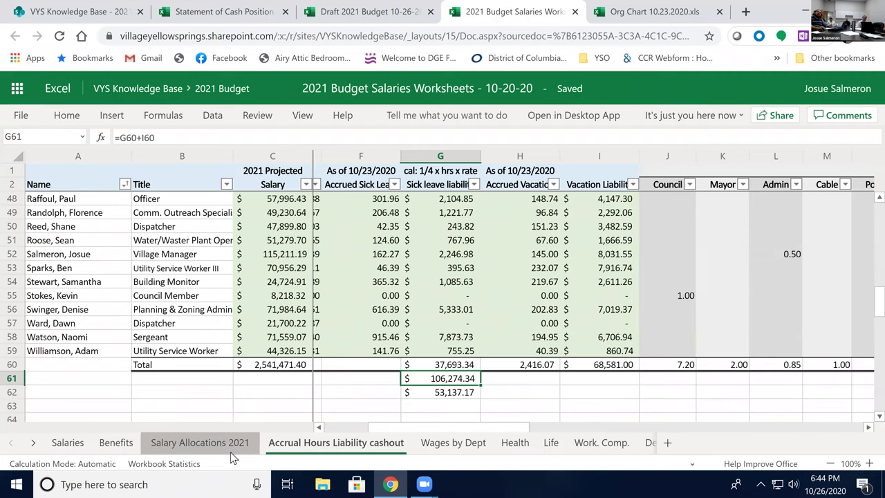
left_click(208, 442)
- Examine the Police full-time-equivalent allocations down to the total row, including the dispatcher allocation in H57
scroll(292, 370, "up", 10)
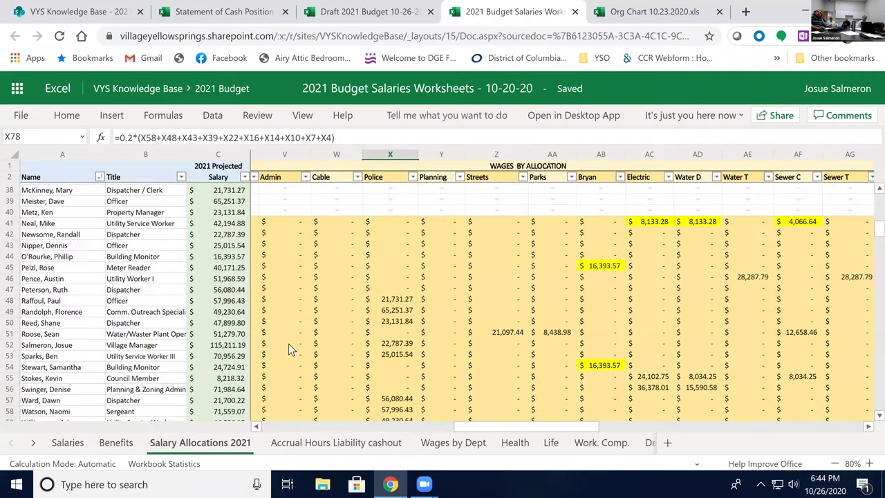
left_click_drag(461, 425, 345, 424)
scroll(151, 375, "down", 2)
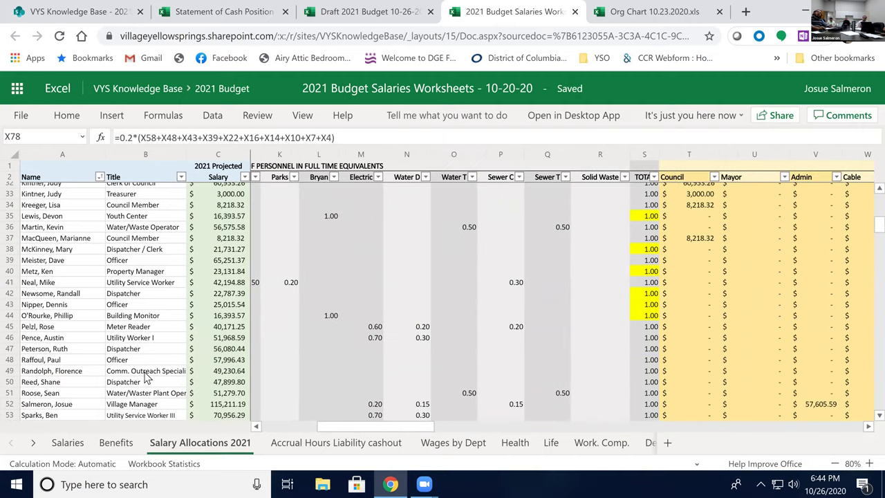
scroll(176, 385, "down", 3)
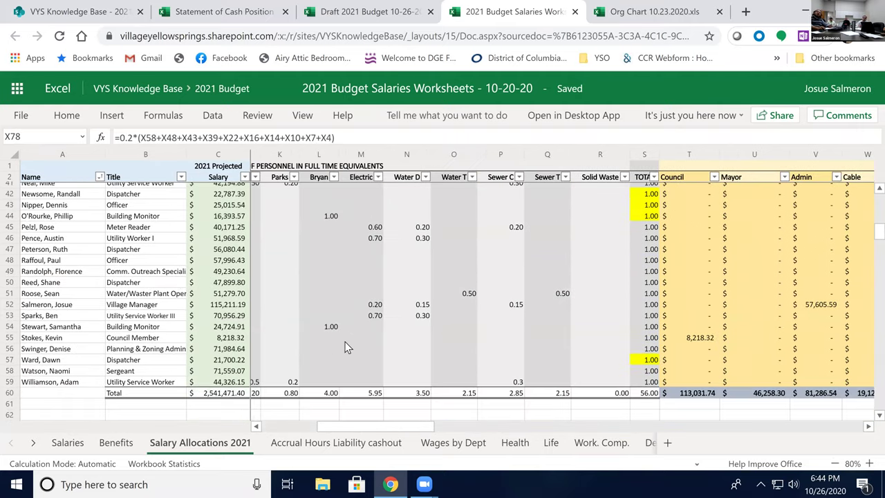
left_click_drag(334, 424, 300, 423)
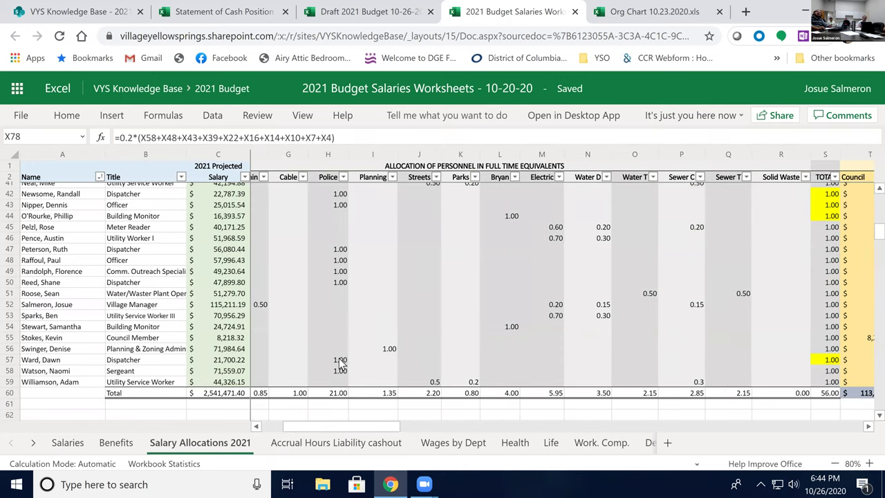
left_click(338, 360)
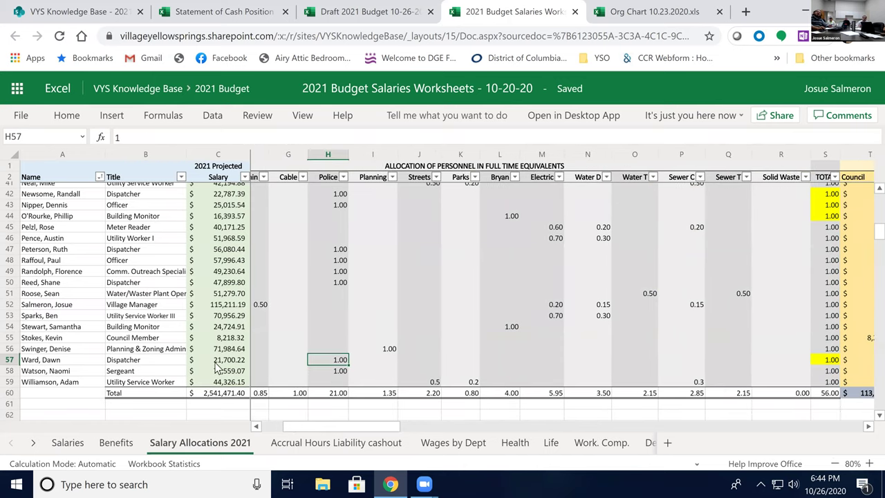
- Examine the dispatcher's entry in row 57, including projected salary and Police allocation, then inspect the Police full-time-equivalent total in H60
left_click(60, 364)
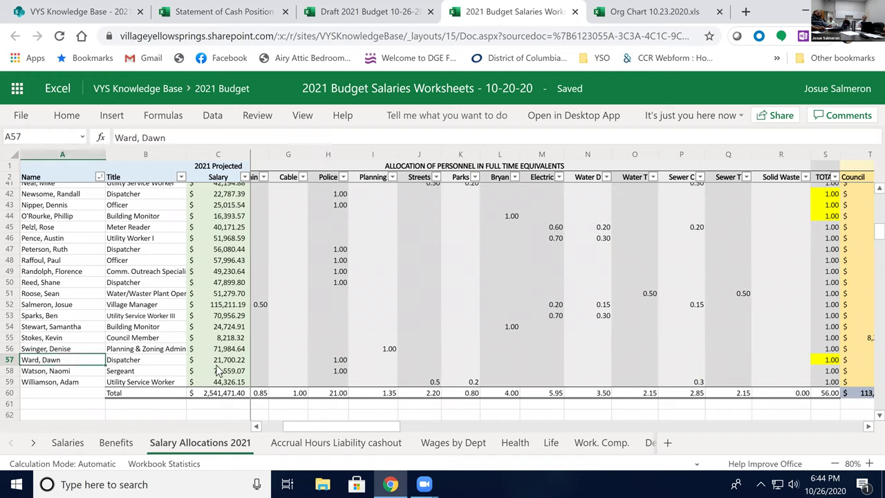
left_click(178, 364)
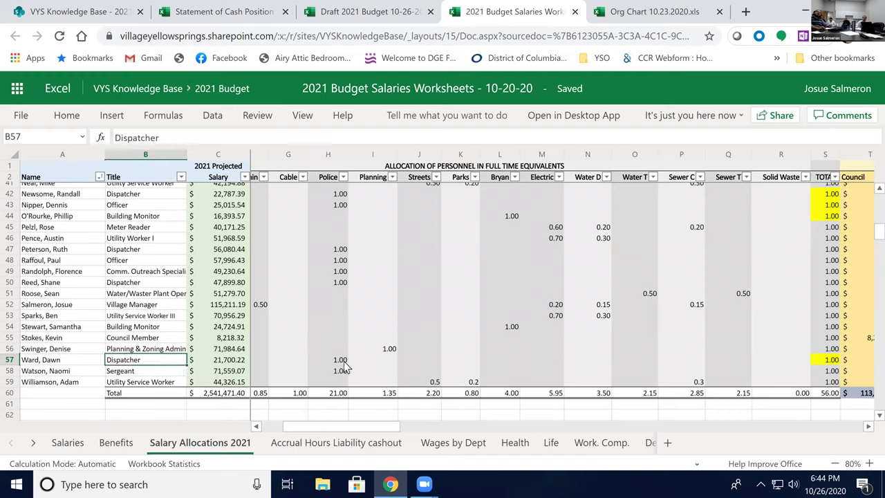
left_click(238, 362)
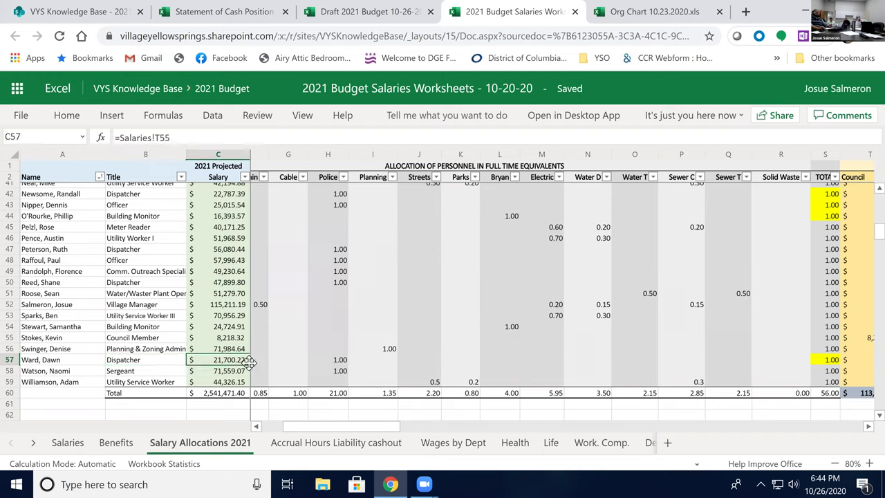
left_click(332, 362)
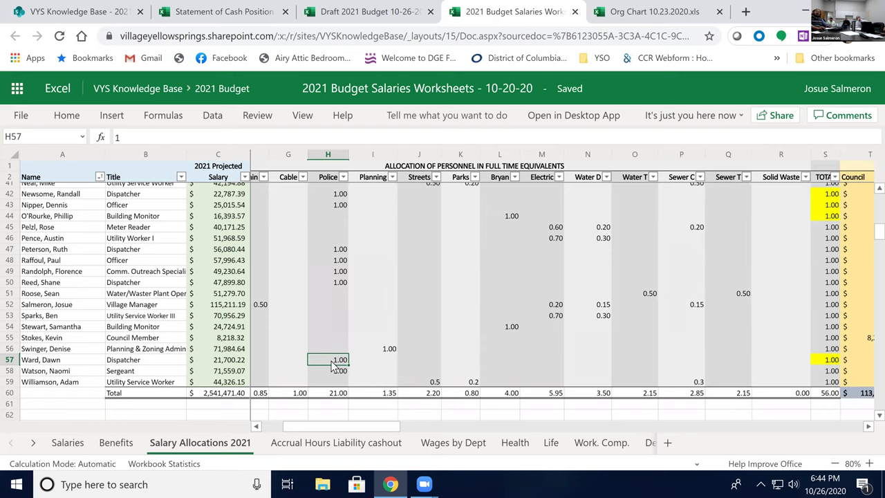
left_click(337, 397)
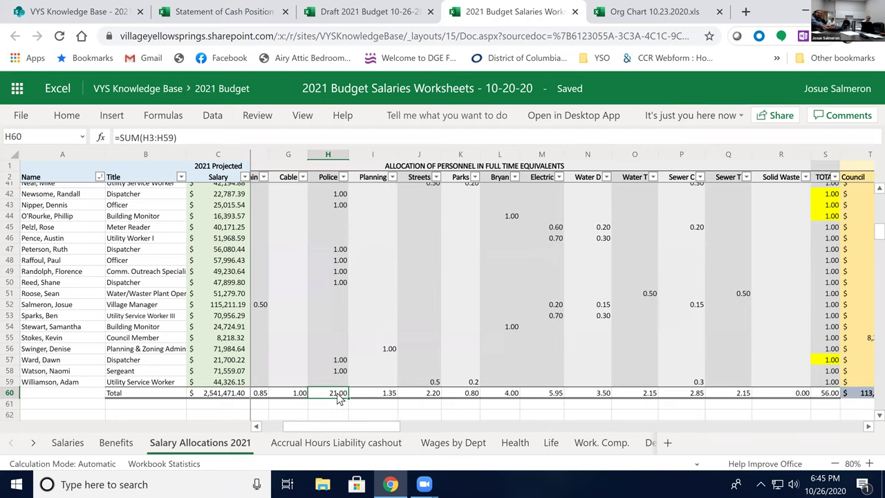
- Review the department totals along row 60 through the Council and Mayor salary columns, then inspect the overall full-time-equivalent total in S60
key("Right")
key("Right")
key("Right")
key("Right")
key("Right")
key("Right")
key("Right")
key("Right")
key("Right")
key("Right")
key("Right")
key("Right")
key("Right")
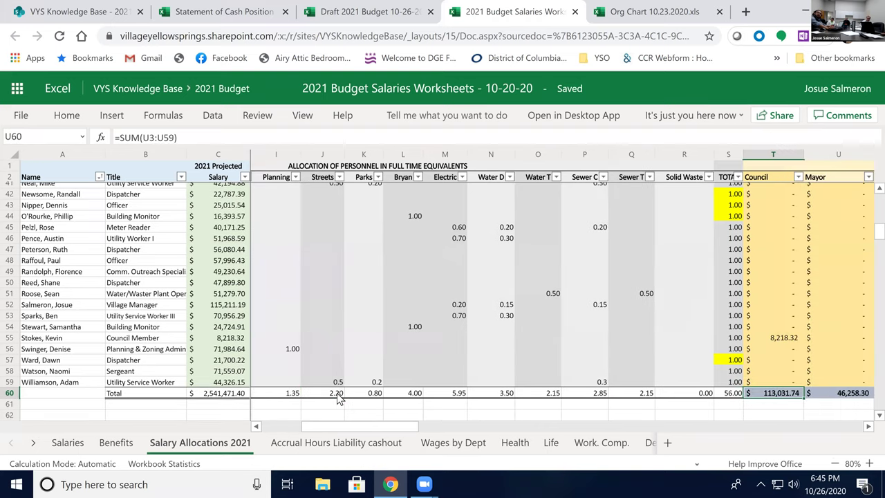
key("Right")
key("Left")
key("Left")
key("Left")
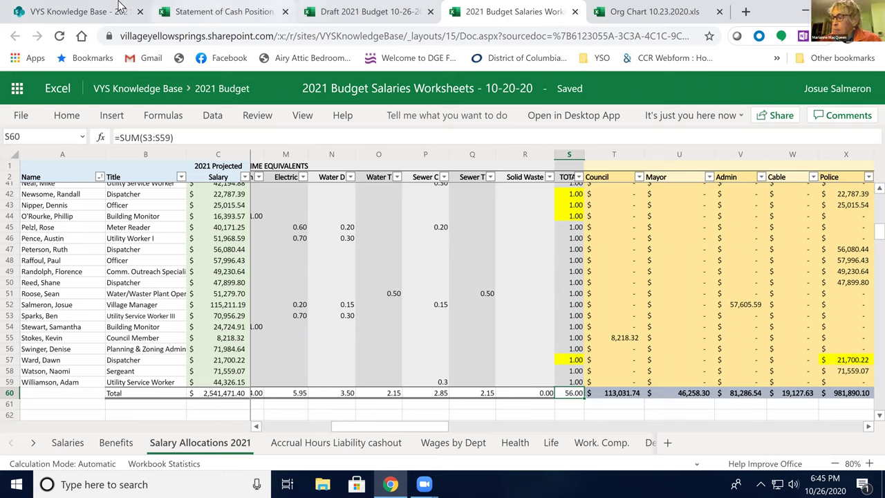
- Return to the Draft 2021 Budget and compare the Public Safety total in row 390 across the 2019, 1/1/2020 and 10/1/2020 version columns
key("ctrl+Page_Up")
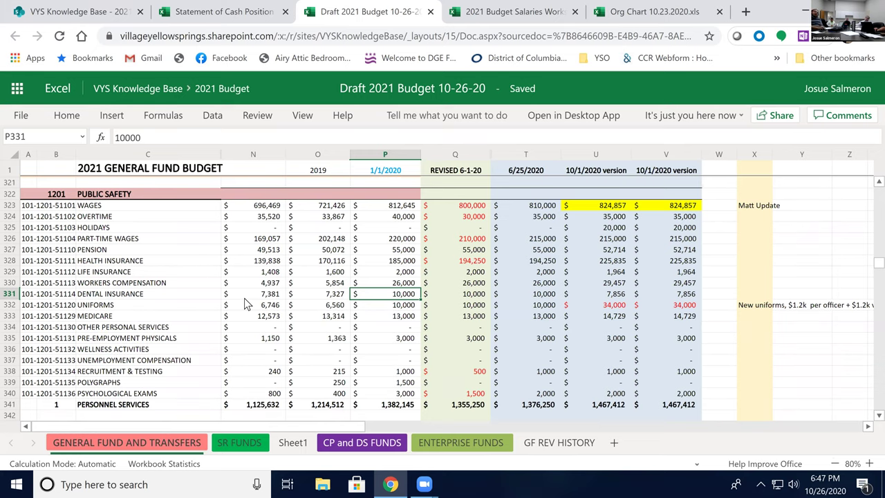
scroll(342, 304, "down", 8)
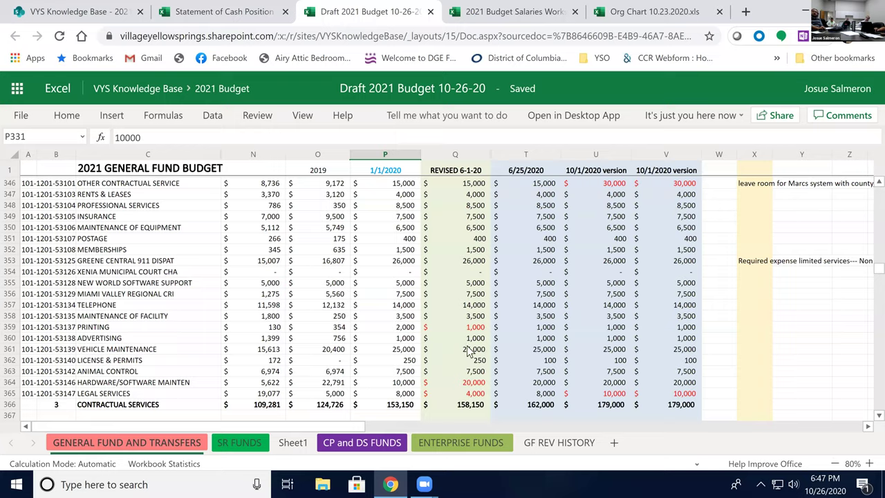
scroll(495, 351, "down", 14)
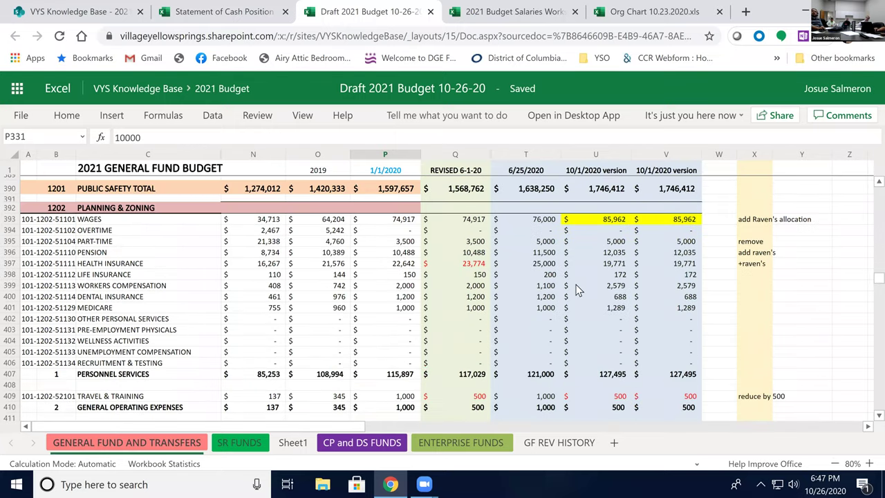
scroll(587, 293, "up", 2)
left_click(657, 259)
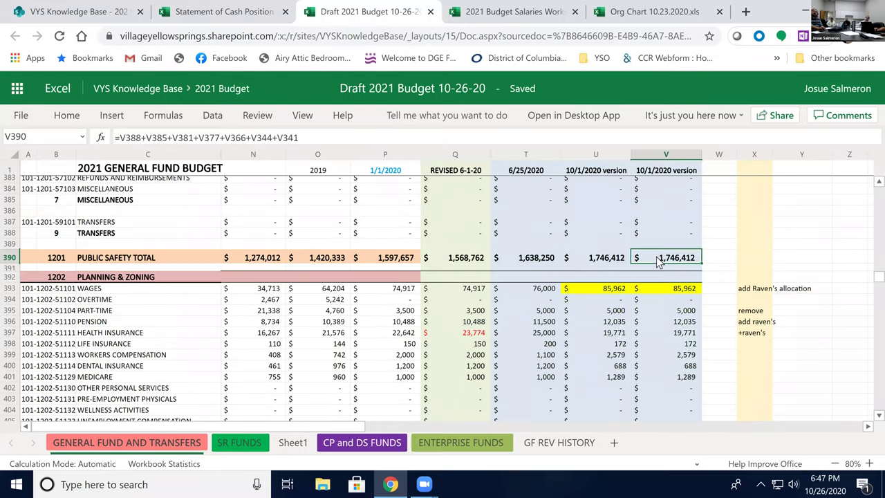
left_click(394, 261)
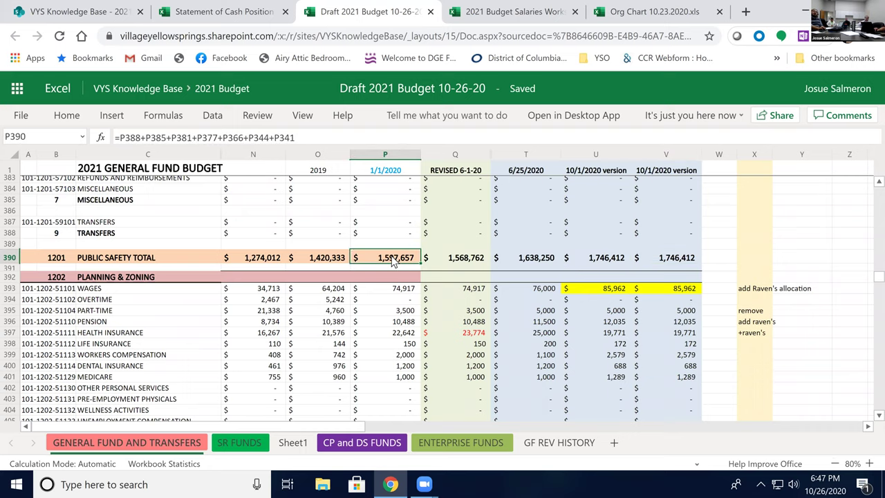
left_click(341, 261)
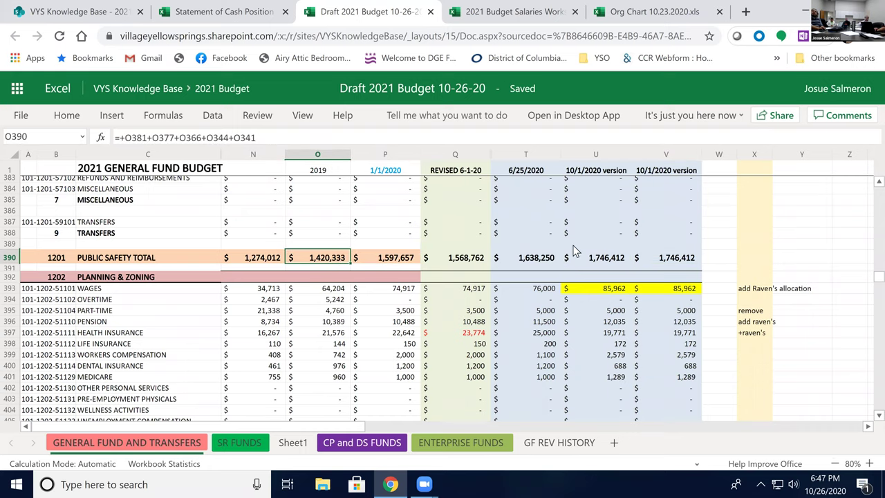
left_click(660, 259)
- Inspect the subtotal of General Fund expenditures before transfers in V464, below the Mediation section
scroll(646, 305, "down", 6)
scroll(638, 320, "down", 14)
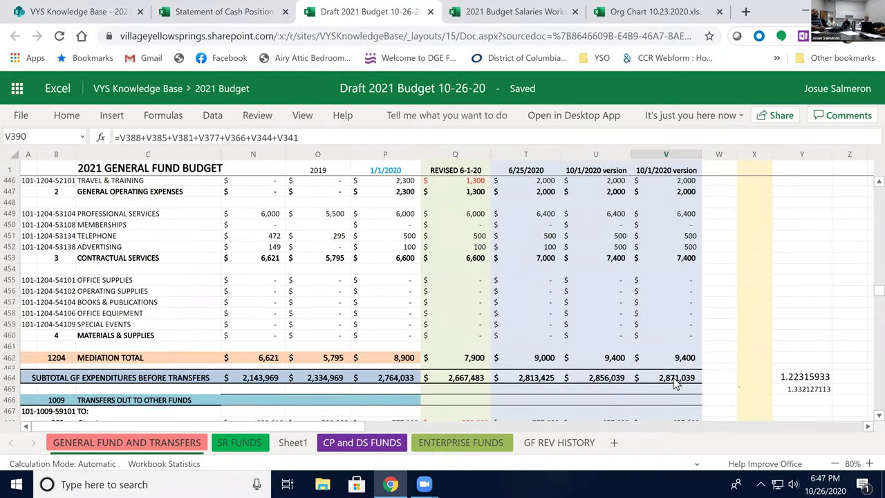
left_click(676, 380)
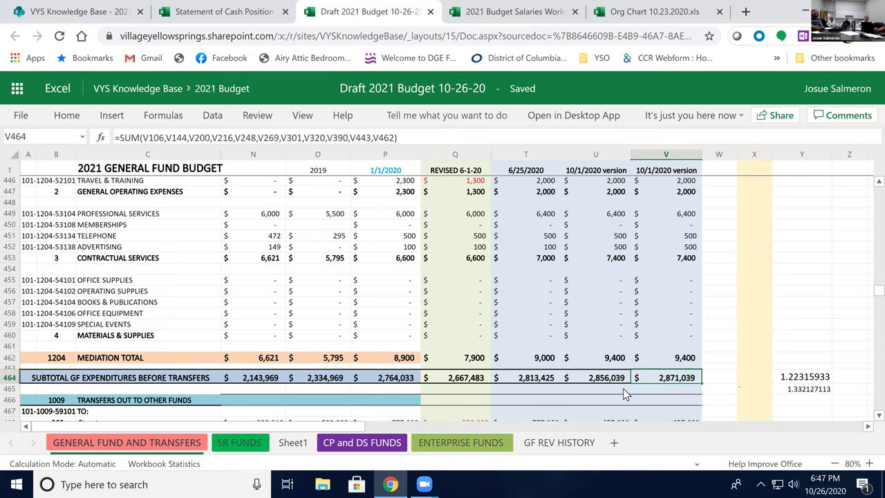
- Go back to the Public Safety capital equipment line and compare its new cruiser amounts in V380 and T380
scroll(625, 375, "up", 3)
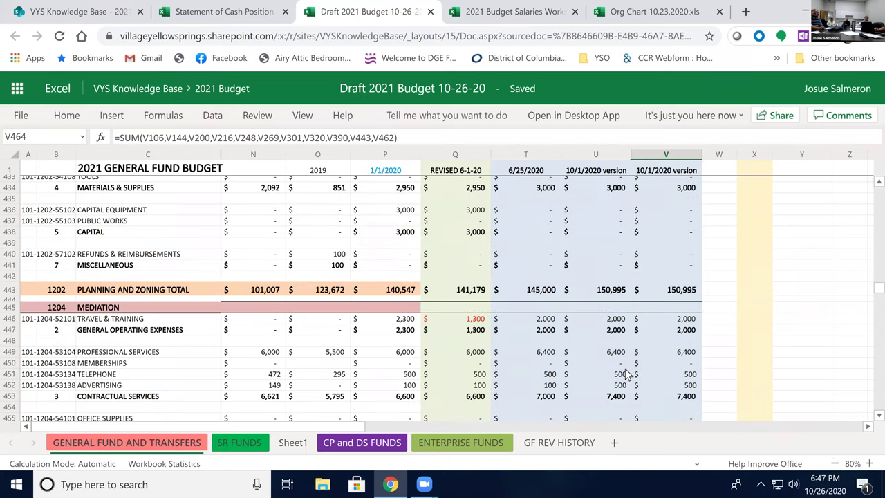
scroll(625, 375, "up", 7)
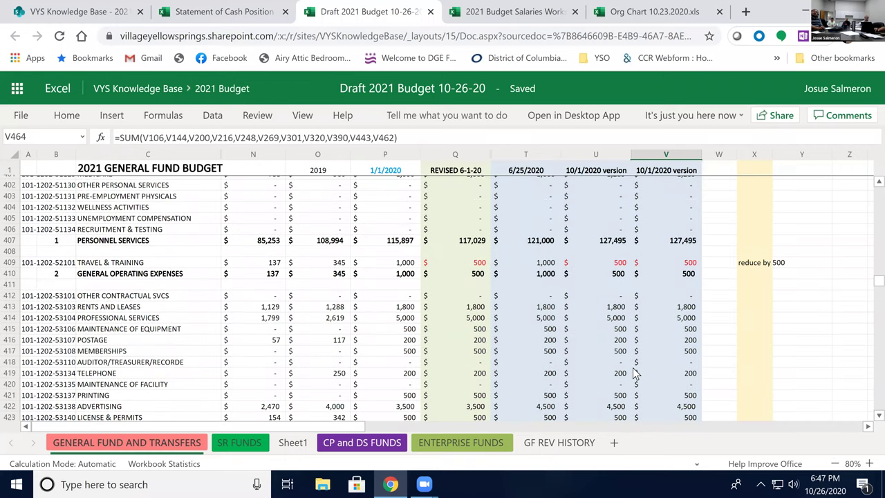
scroll(636, 373, "up", 4)
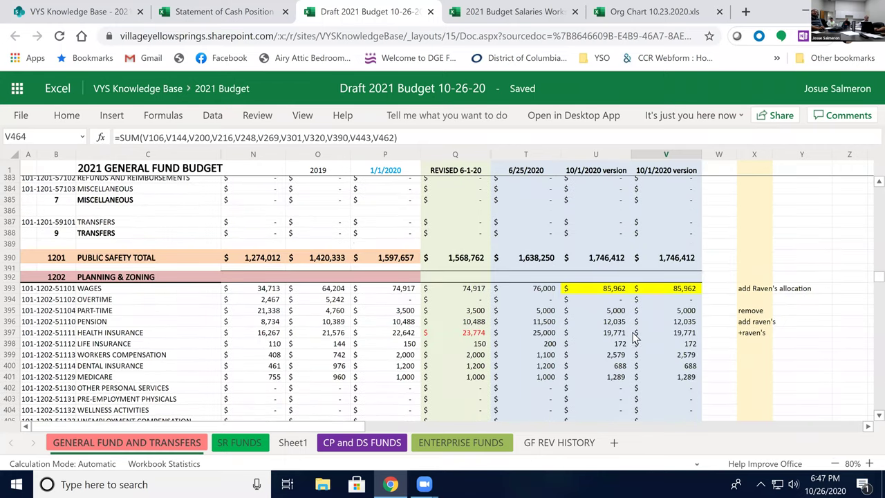
scroll(639, 333, "up", 3)
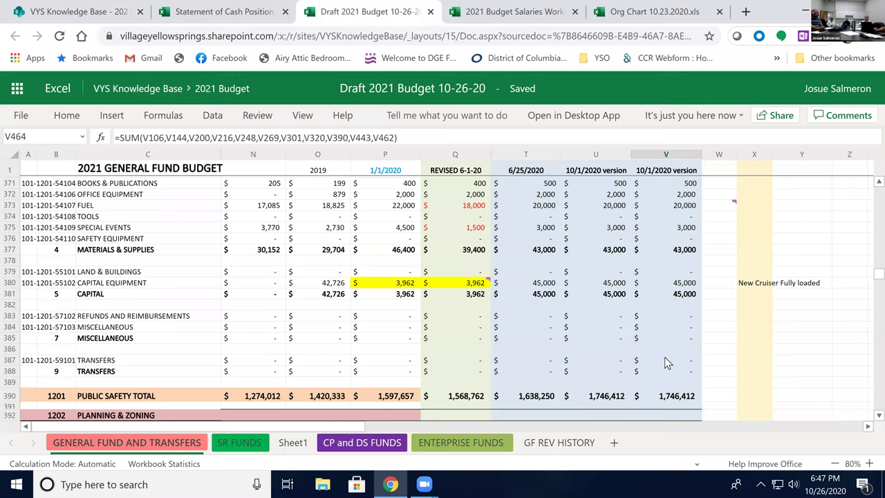
left_click(685, 283)
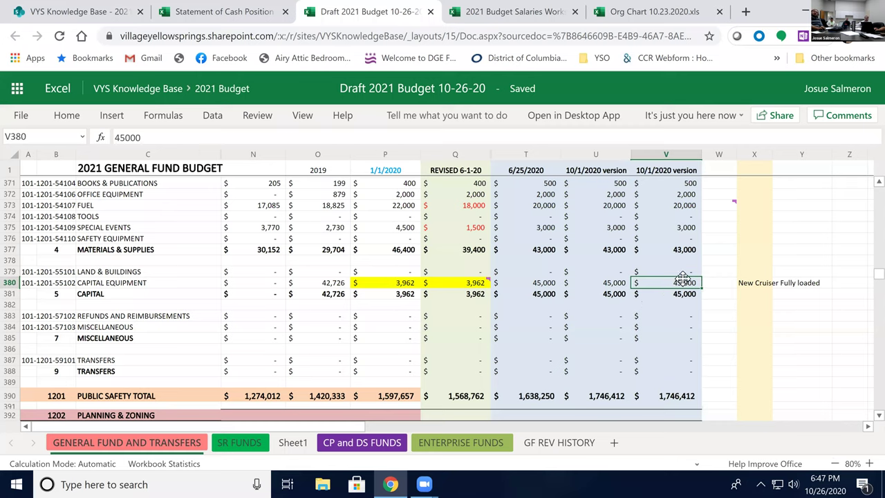
left_click(537, 284)
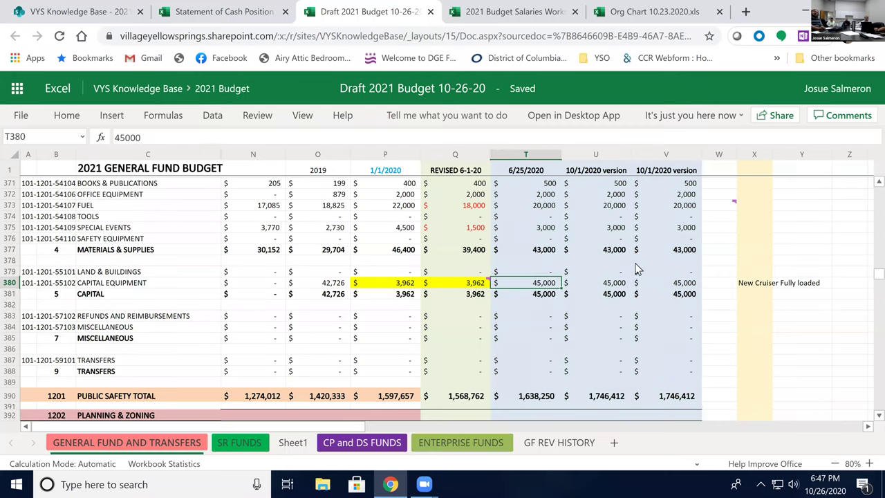
- Review the Public Safety contractual services and materials and supplies lines, then continue down to the Planning & Zoning section
scroll(642, 291, "up", 2)
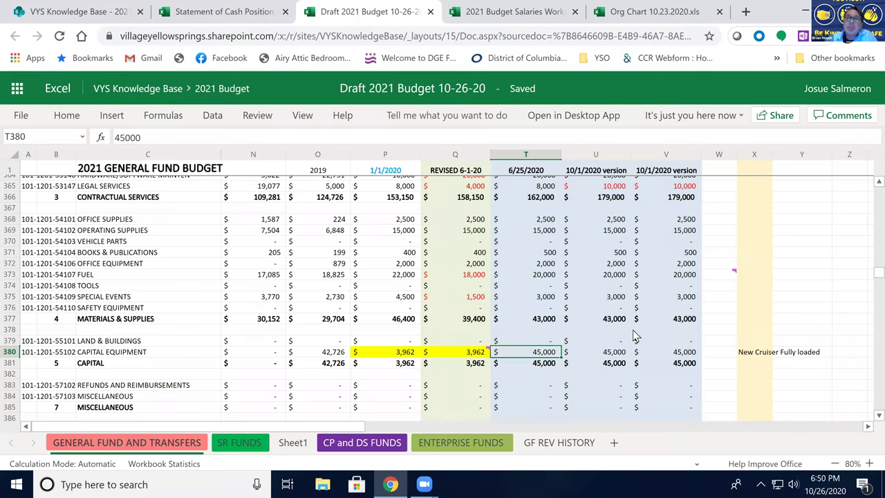
scroll(633, 330, "up", 5)
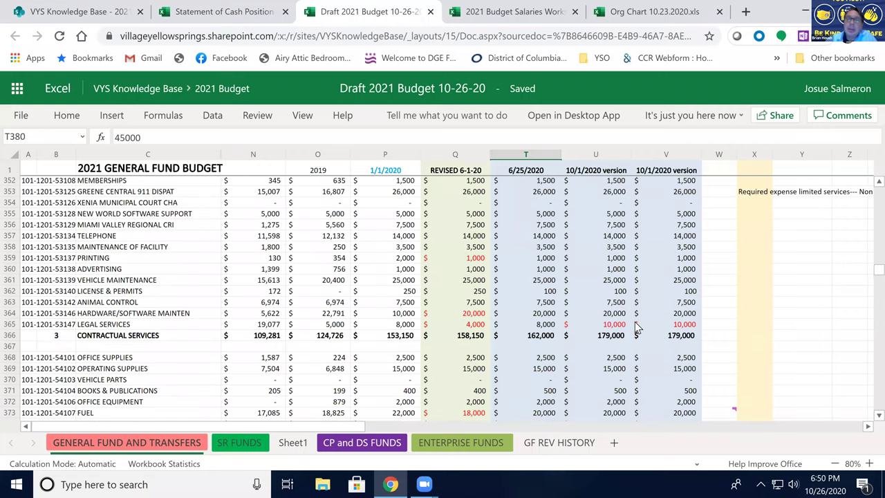
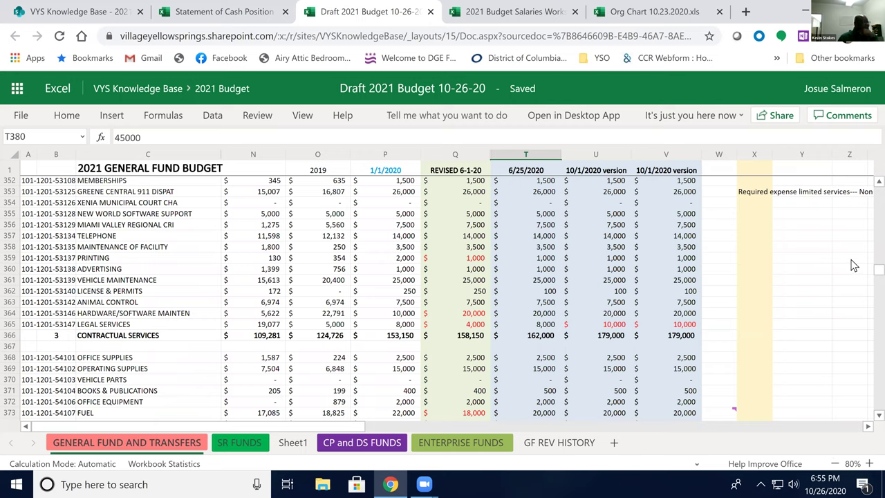
left_click(717, 351)
scroll(718, 351, "down", 4)
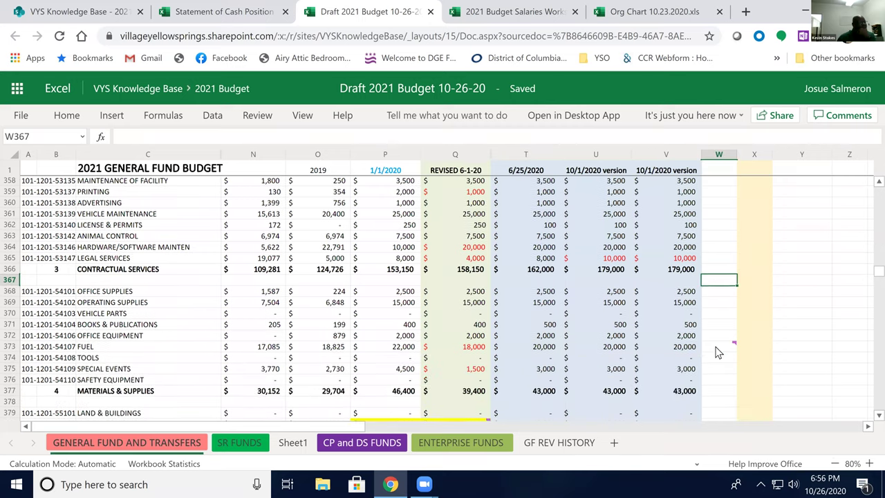
scroll(717, 351, "down", 8)
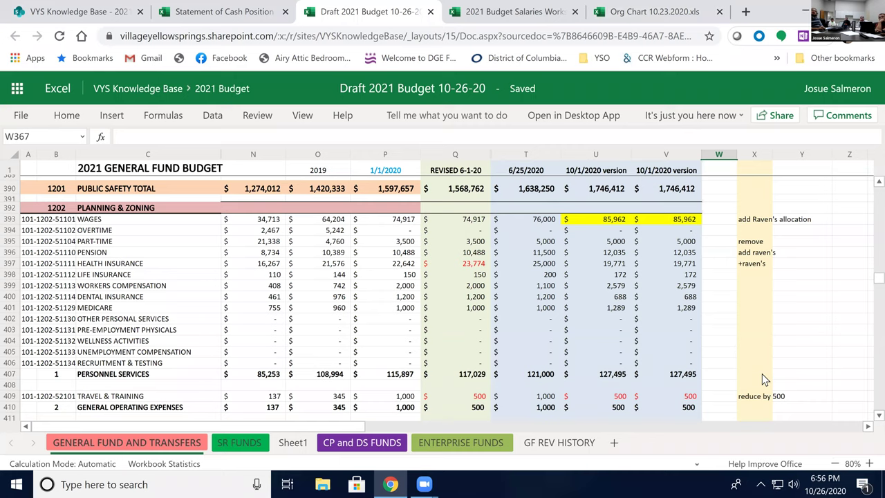
- Examine the Planning & Zoning wages, overtime and Medicare lines, then compare the Personnel Services totals in V407 and P407
left_click(679, 232)
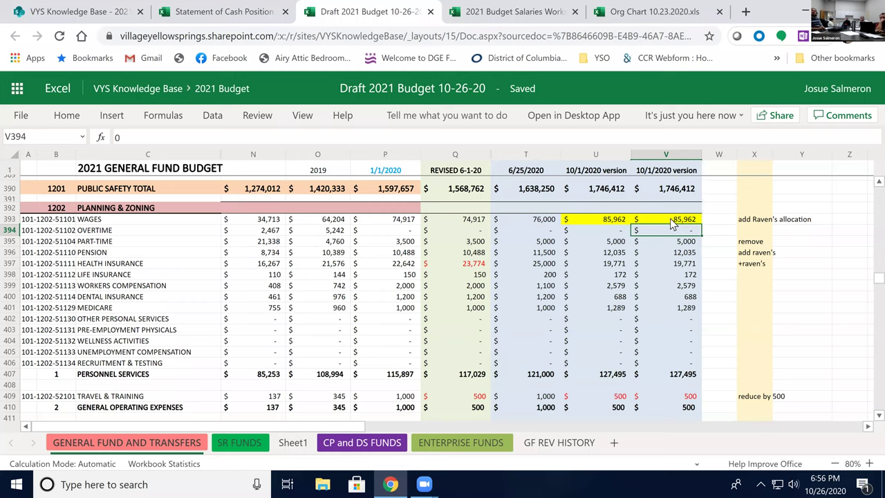
left_click(670, 218)
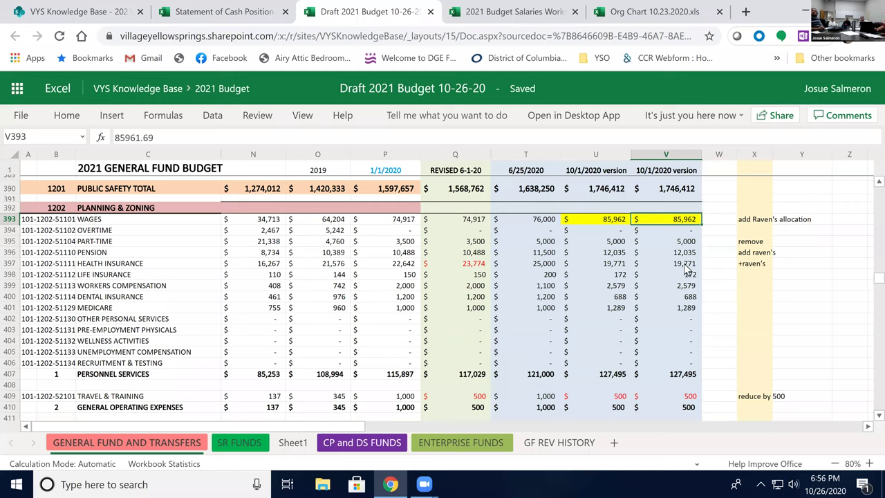
left_click(683, 312)
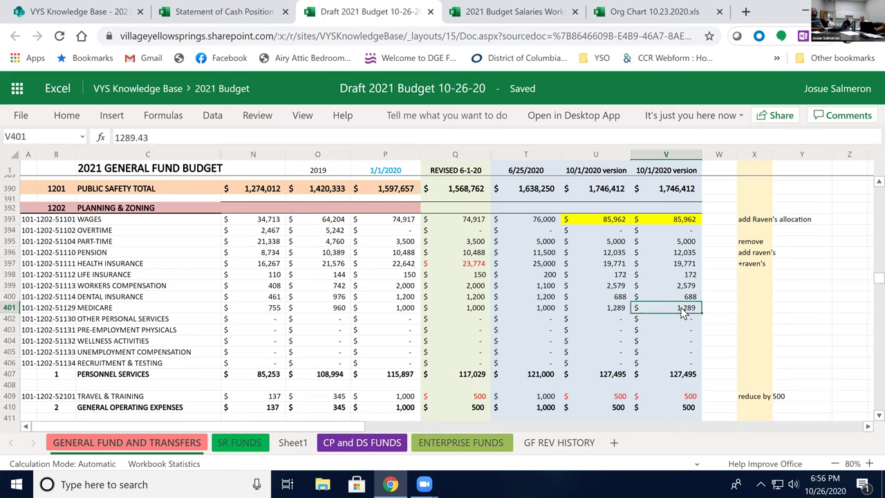
left_click(681, 381)
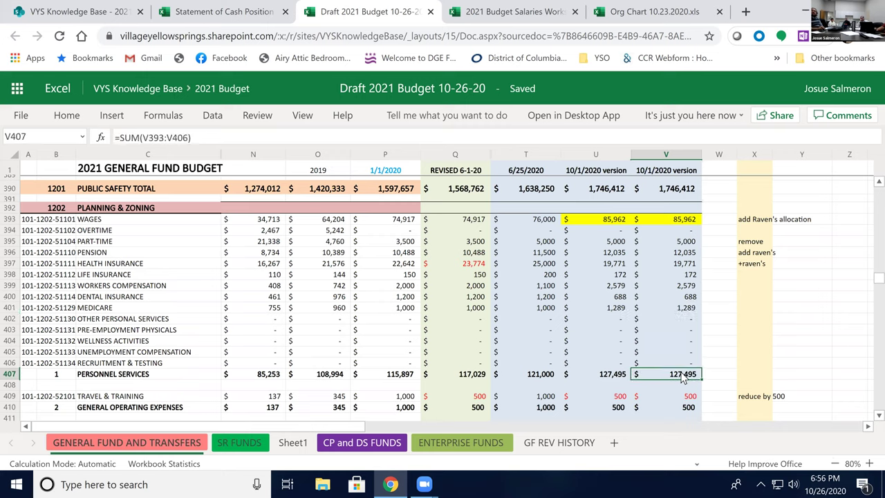
left_click(393, 377)
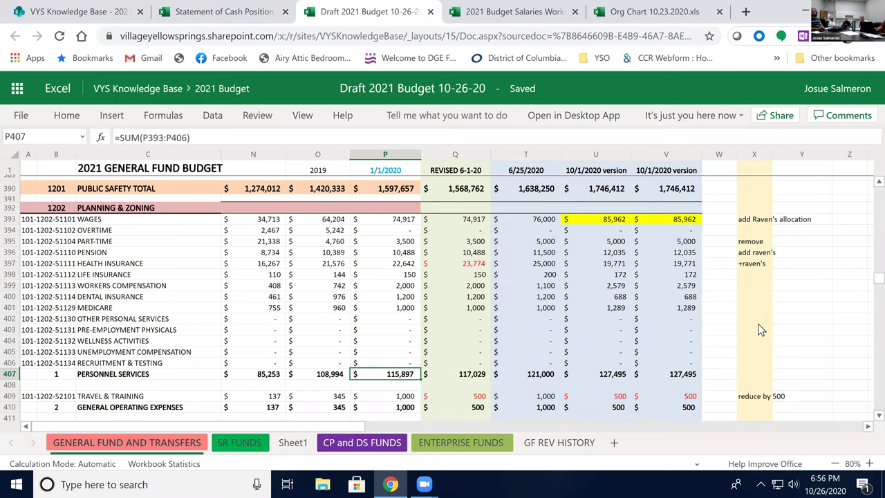
scroll(763, 317, "down", 2)
scroll(762, 318, "up", 2)
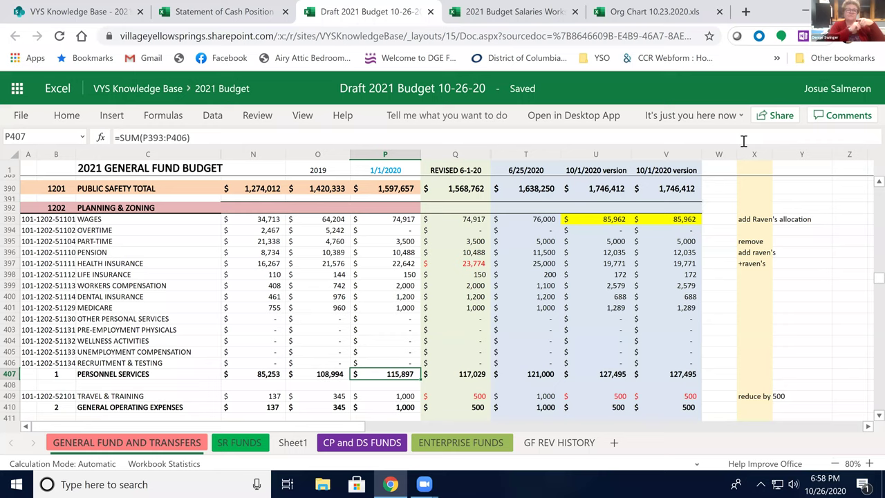
- Review the Planning & Zoning contractual services lines and inspect the advertising amount in V422
scroll(692, 306, "down", 4)
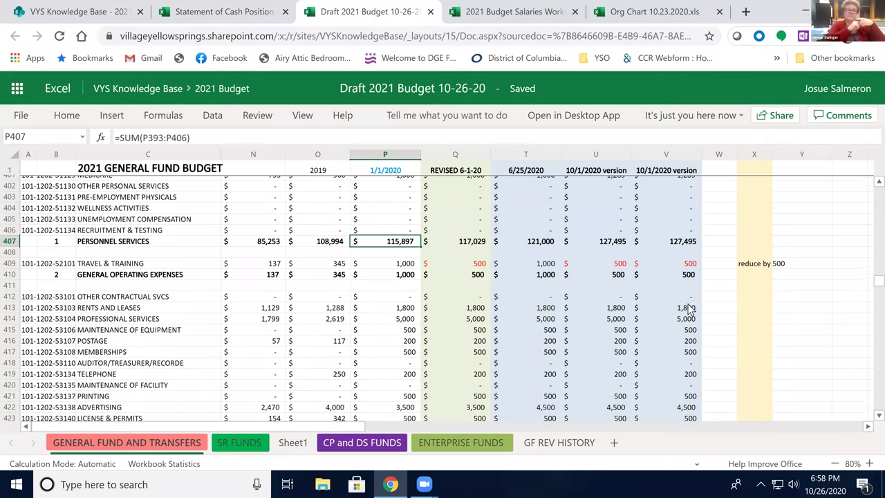
scroll(691, 306, "down", 2)
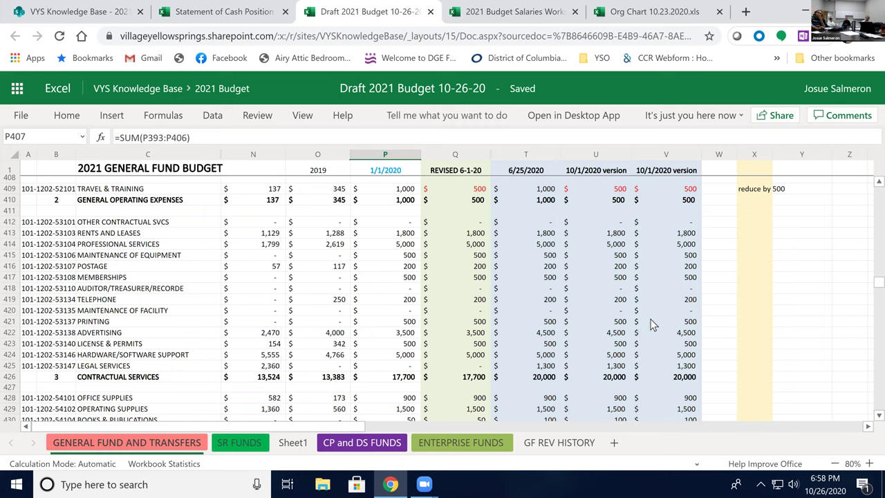
left_click(676, 333)
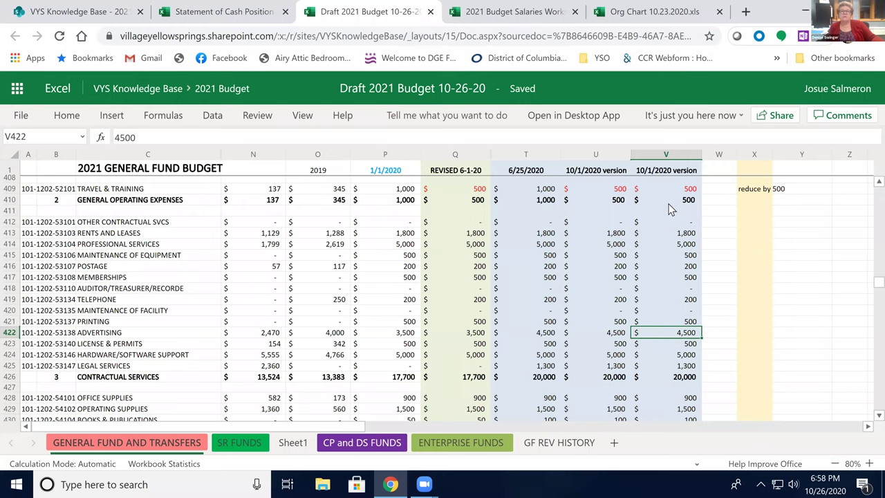
- Review the Planning & Zoning personnel, travel and contractual services lines again and inspect the legal services amount in V425
scroll(669, 209, "up", 2)
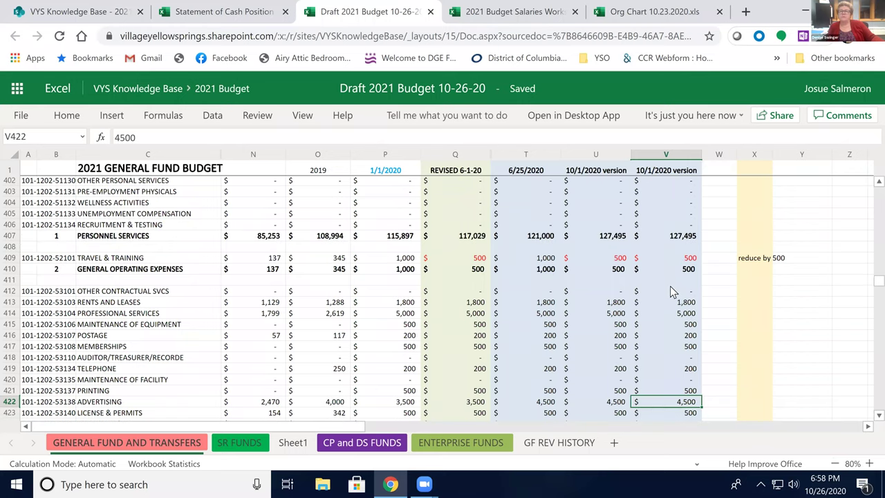
scroll(679, 288, "down", 2)
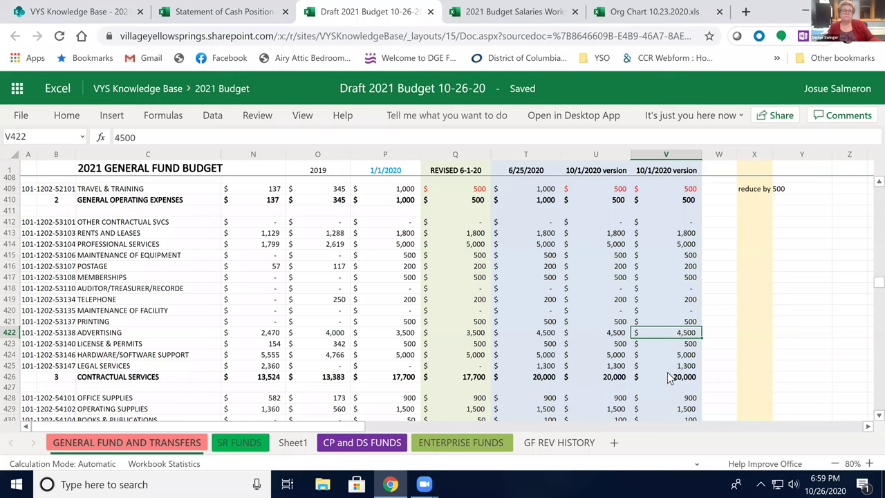
left_click(674, 368)
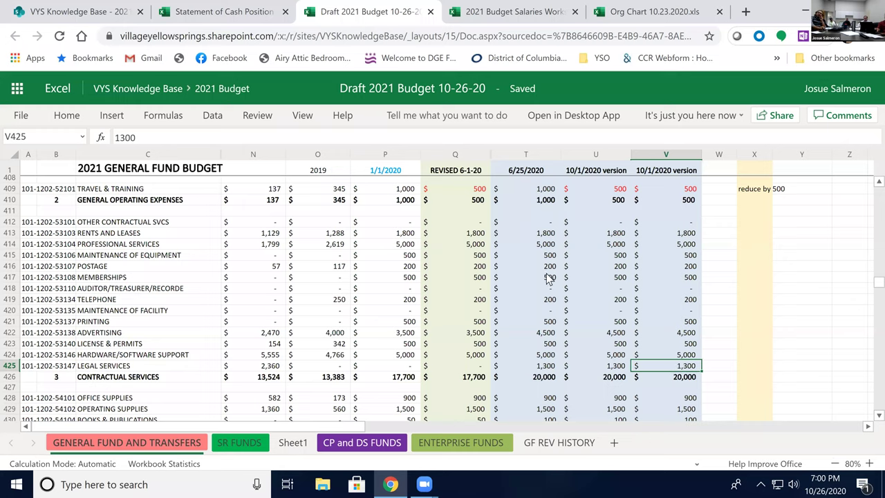
- Compare the Planning & Zoning Materials & Supplies totals in V434 and P434, and check operating supplies in P429 and license and permits in V423
scroll(582, 326, "down", 4)
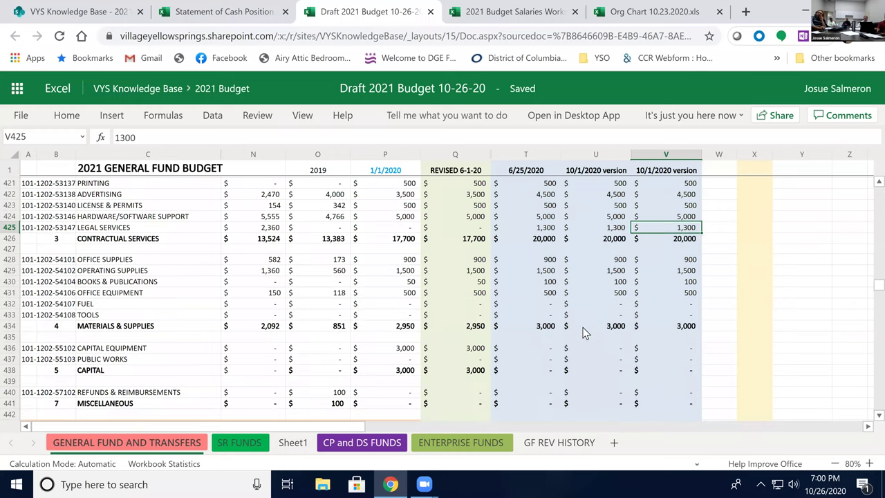
left_click(691, 327)
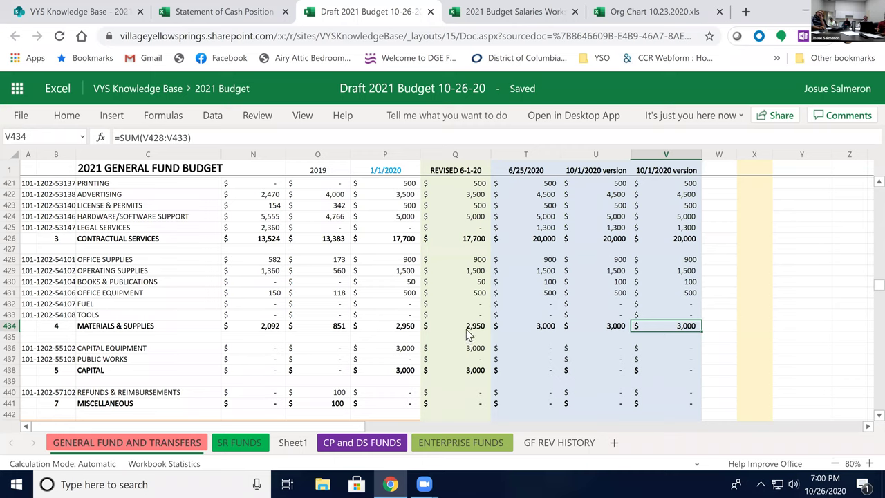
left_click(400, 327)
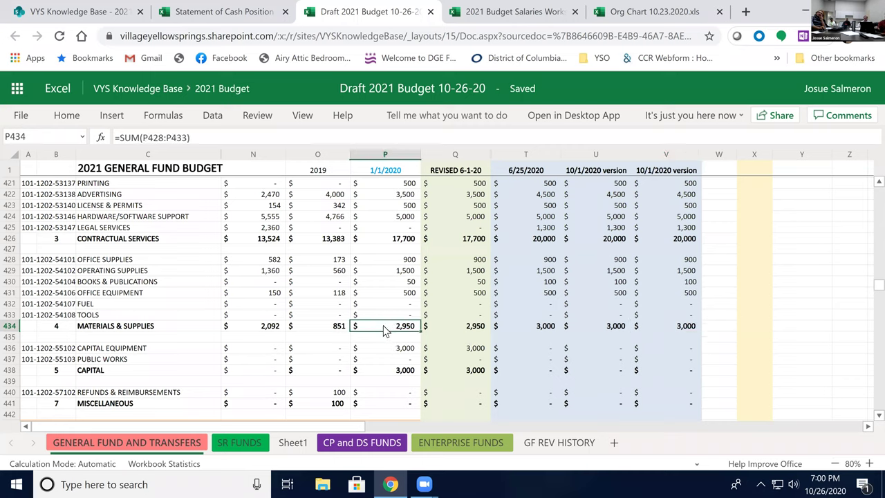
left_click(406, 275)
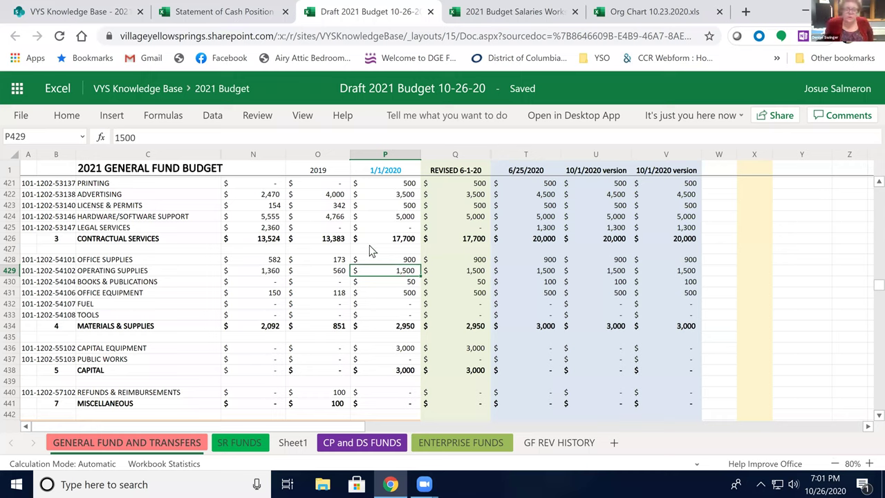
left_click(680, 207)
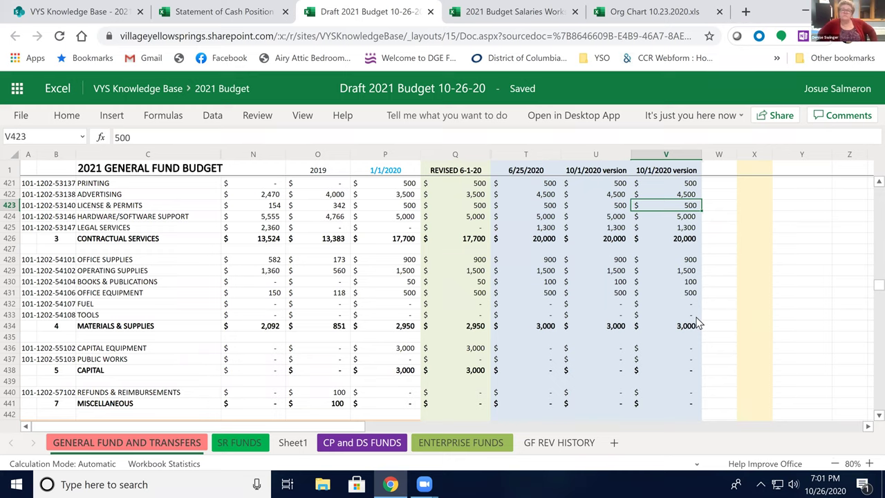
- Inspect the Planning and Zoning total in V443 and look back over the section's wages and other lines that feed it
scroll(697, 324, "down", 4)
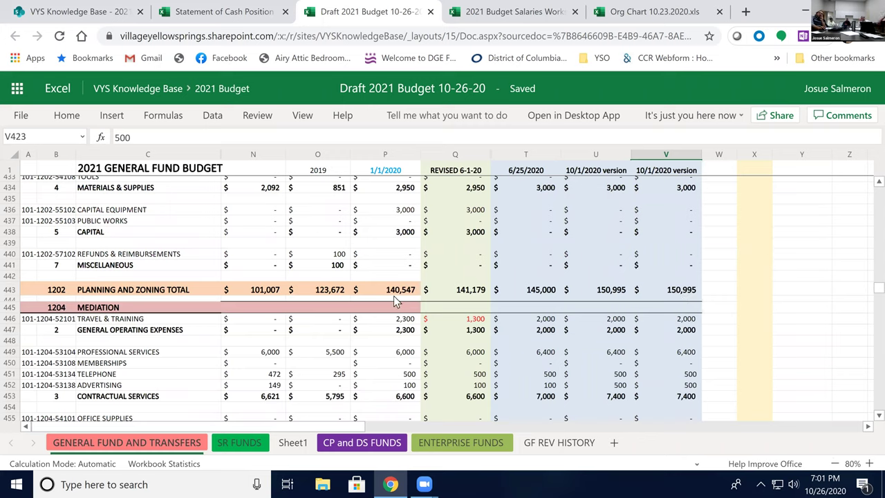
left_click(675, 289)
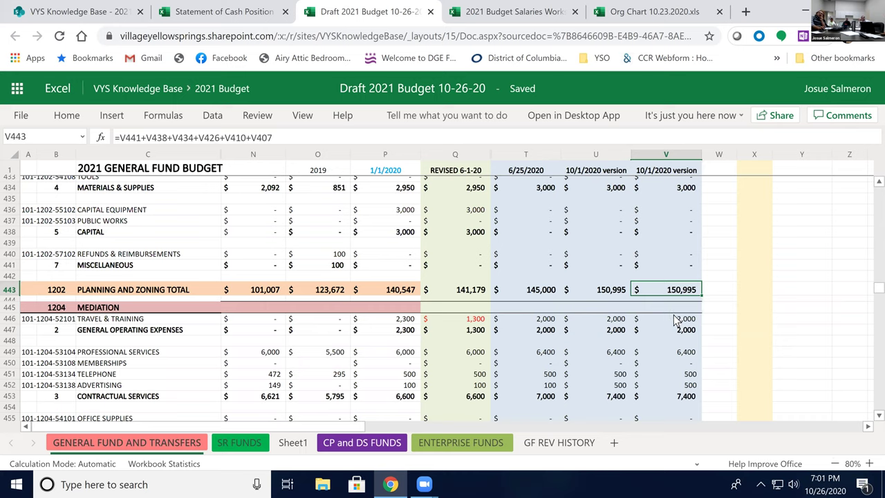
scroll(671, 306, "up", 10)
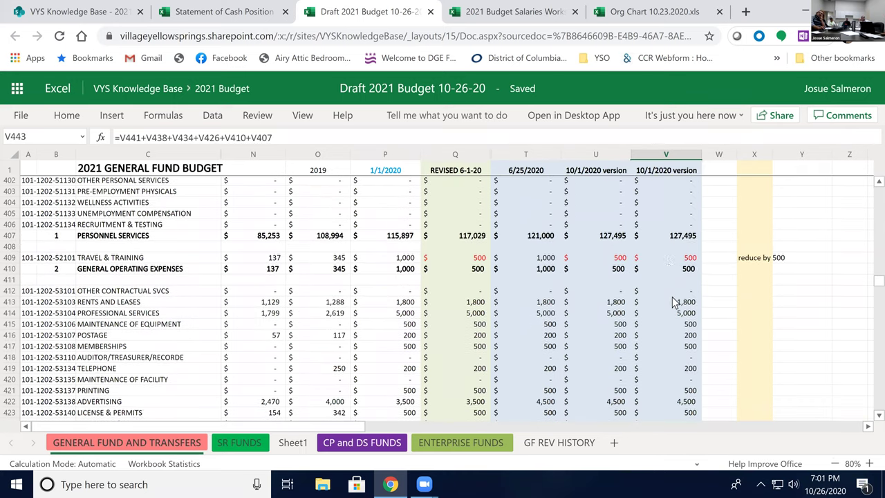
scroll(669, 270, "up", 4)
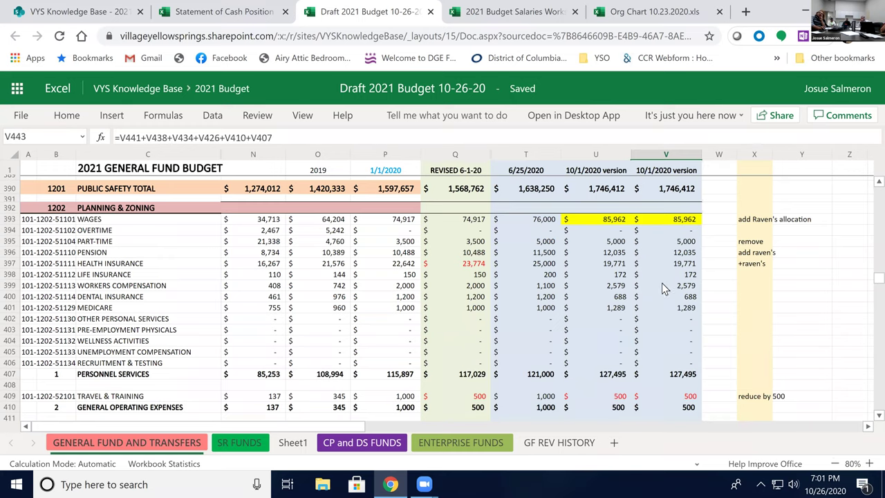
scroll(649, 350, "down", 14)
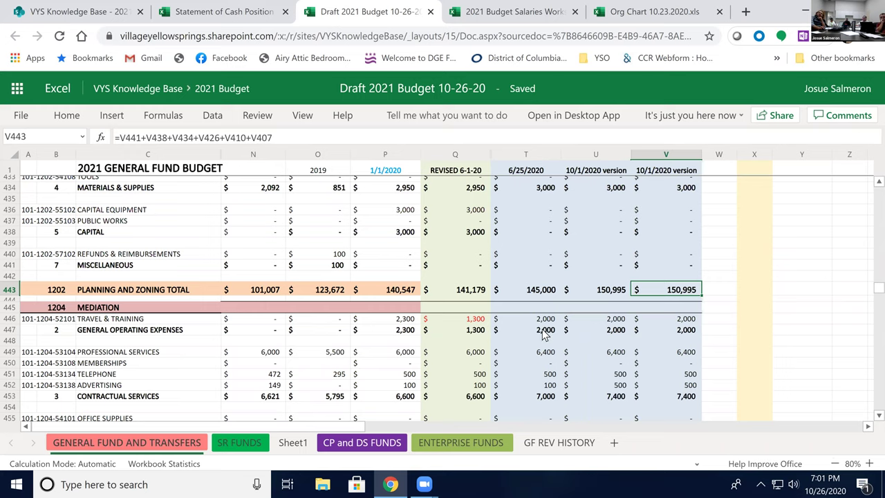
- Review the Mediation section's travel, contractual services and supplies lines and inspect its total in V462
scroll(543, 334, "down", 4)
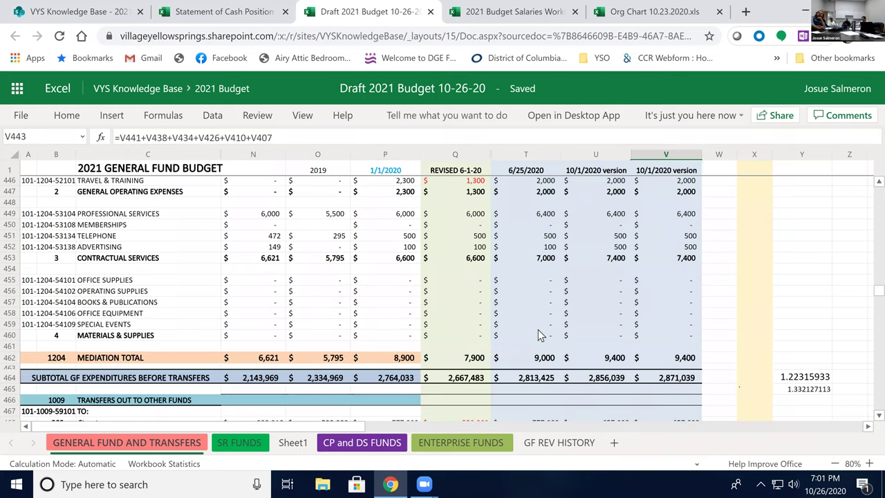
scroll(538, 329, "up", 2)
scroll(537, 329, "down", 2)
scroll(537, 334, "up", 2)
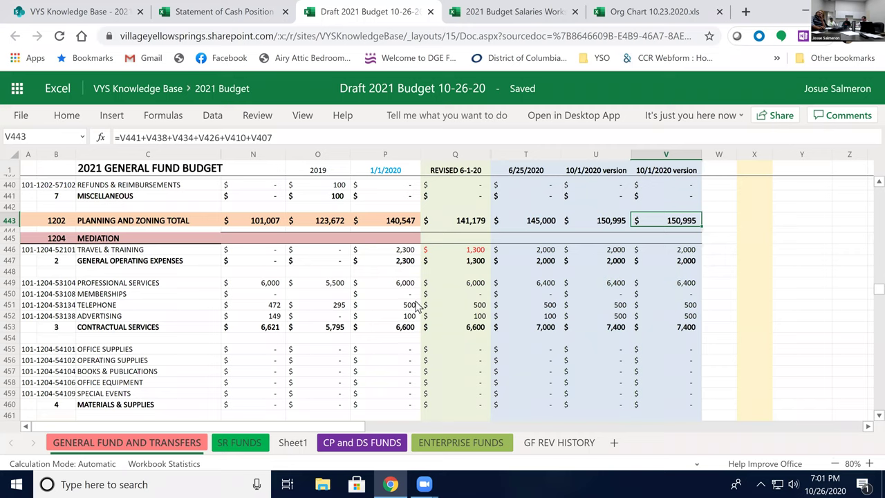
scroll(408, 305, "down", 2)
scroll(408, 305, "up", 2)
scroll(408, 304, "down", 2)
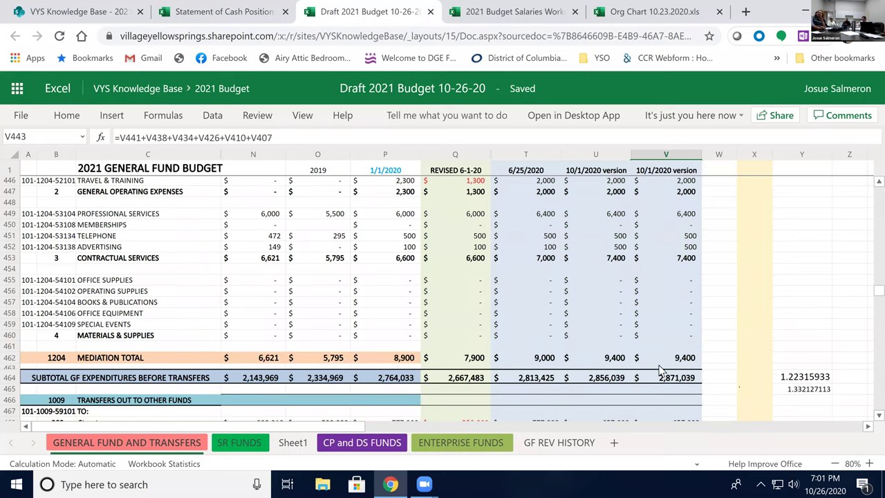
left_click(689, 360)
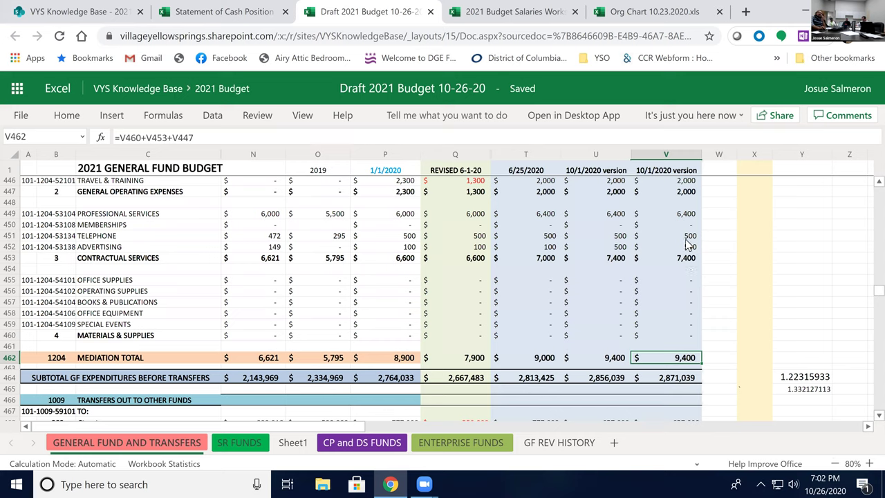
- Compare the Mediation professional services amounts in P449 and V449
left_click(388, 215)
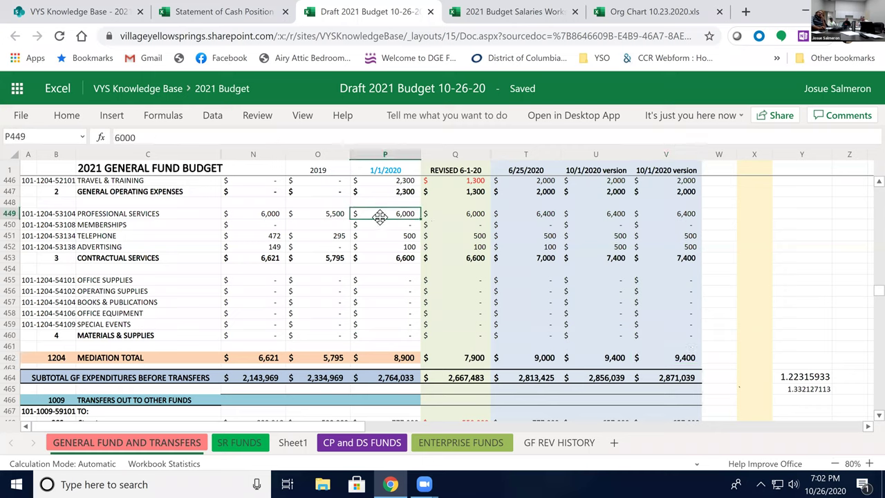
left_click(689, 216)
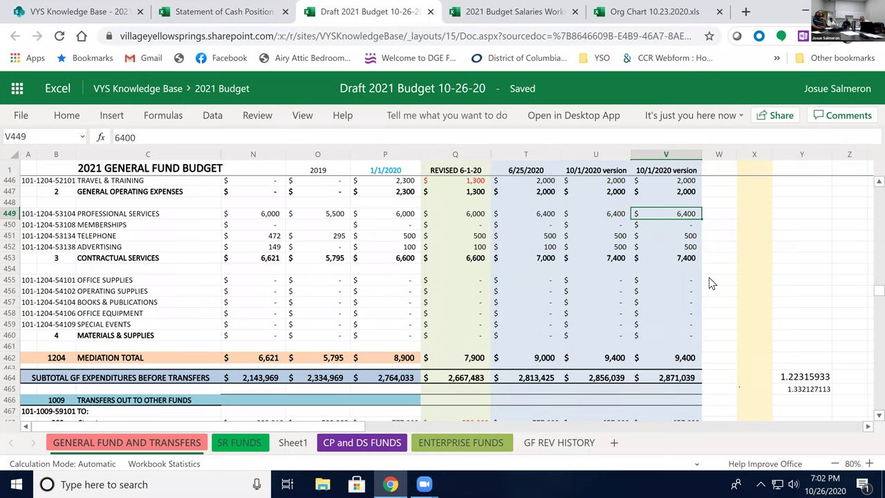
scroll(708, 278, "up", 2)
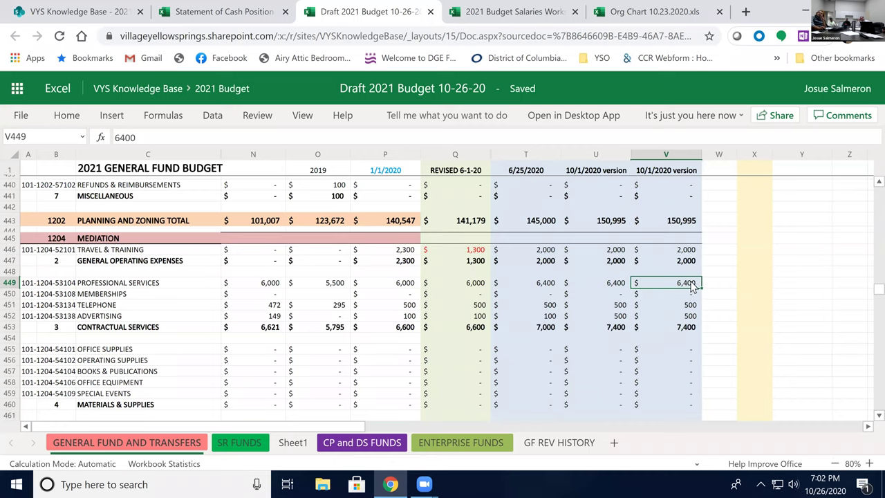
scroll(691, 286, "down", 2)
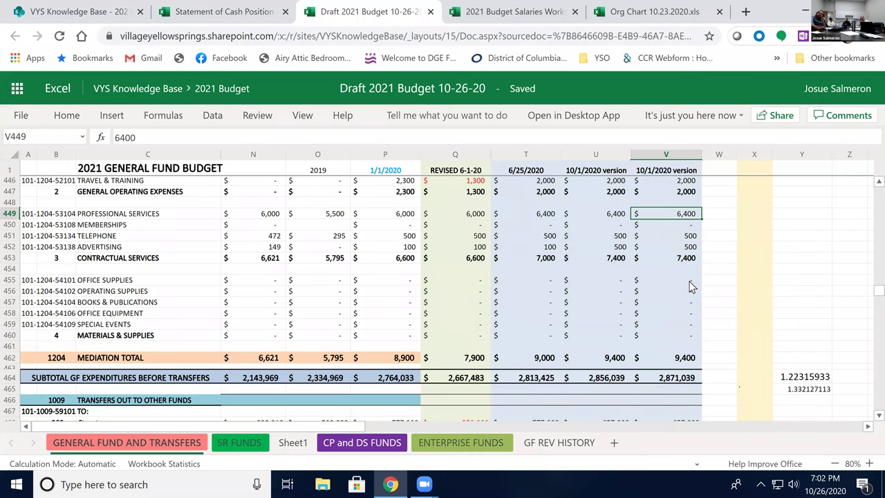
- Inspect the subtotal of General Fund expenditures before transfers in V464
scroll(690, 284, "down", 4)
scroll(684, 278, "up", 2)
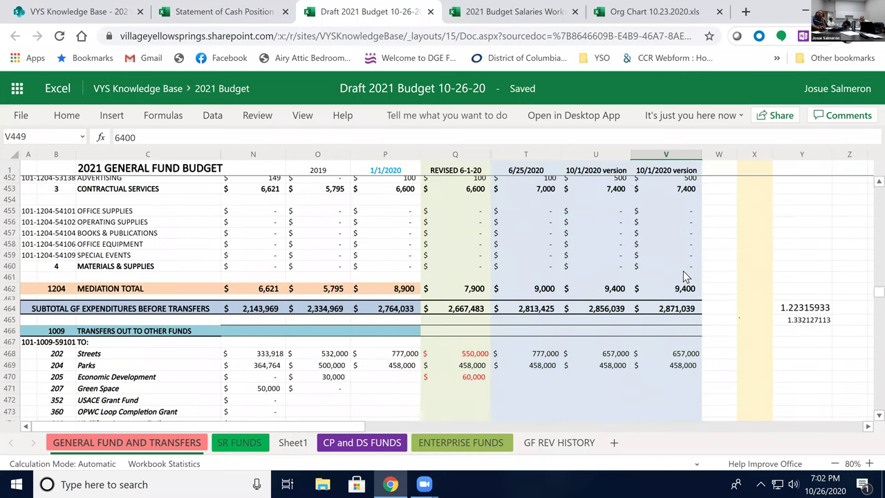
left_click(650, 310)
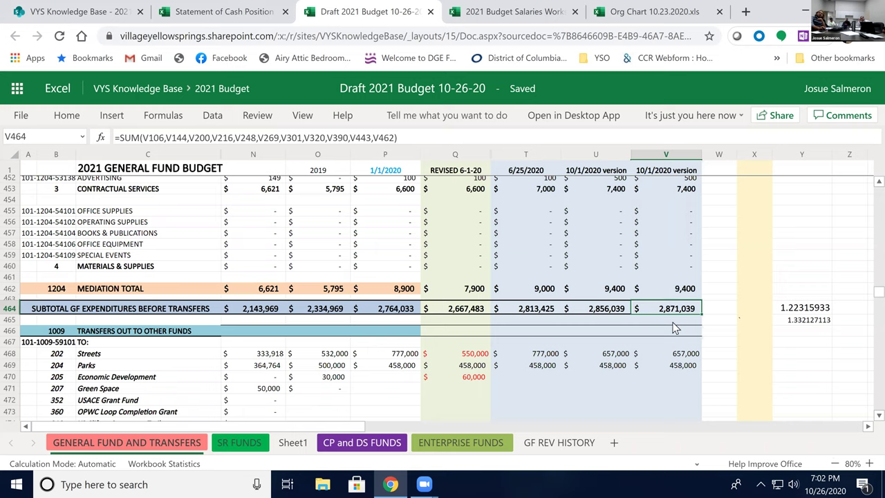
- Examine the Economic Development, Police Pension and Cable Capital Equipment lines under Transfers Out, and compare the Streets transfers in P468 and U468
scroll(668, 311, "down", 2)
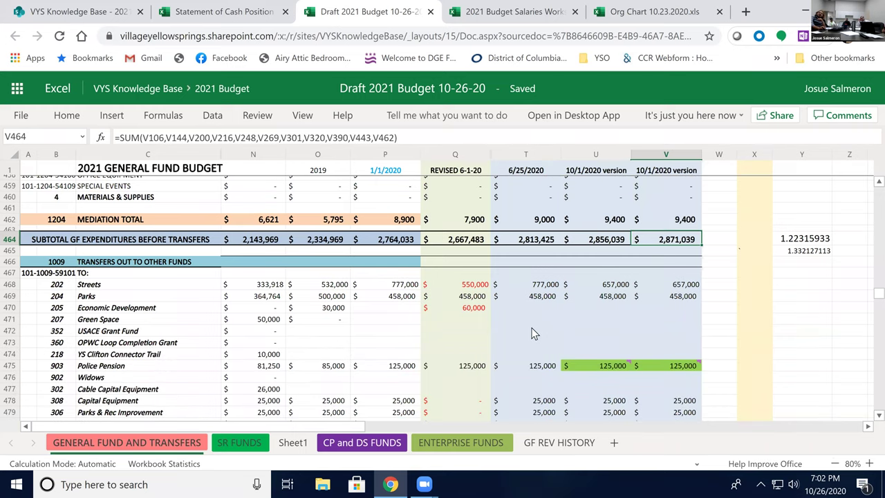
scroll(180, 295, "down", 2)
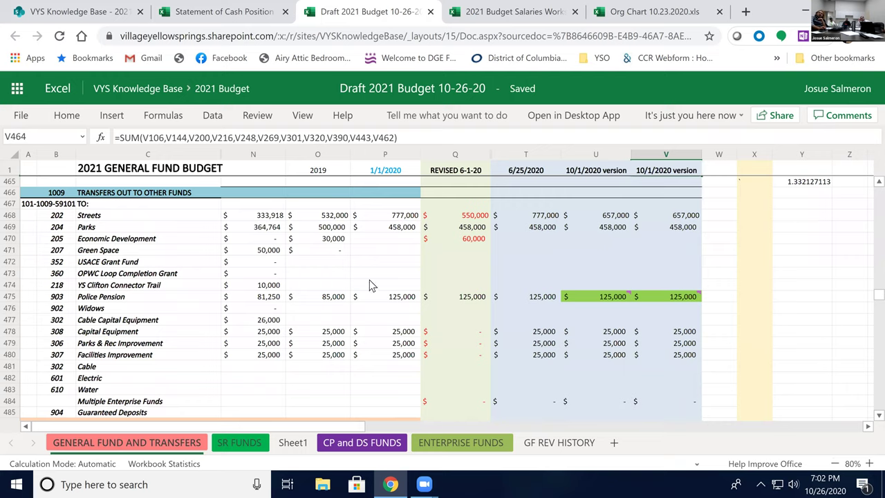
left_click(141, 241)
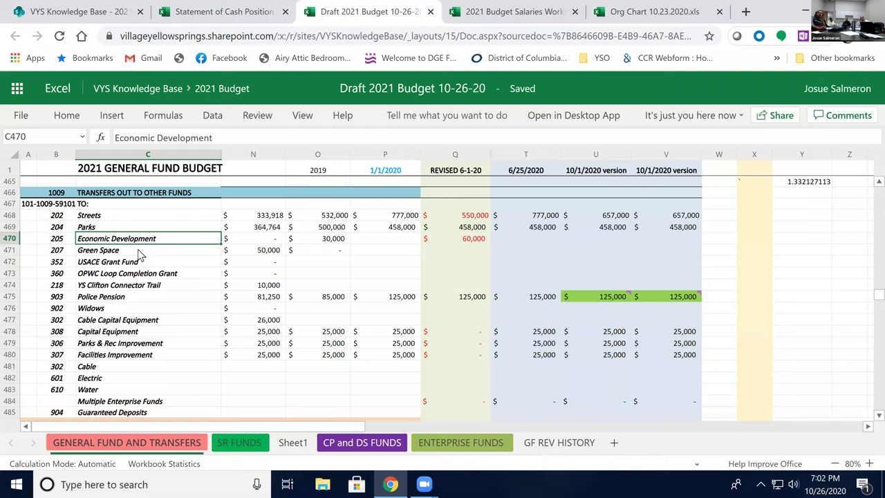
left_click(112, 299)
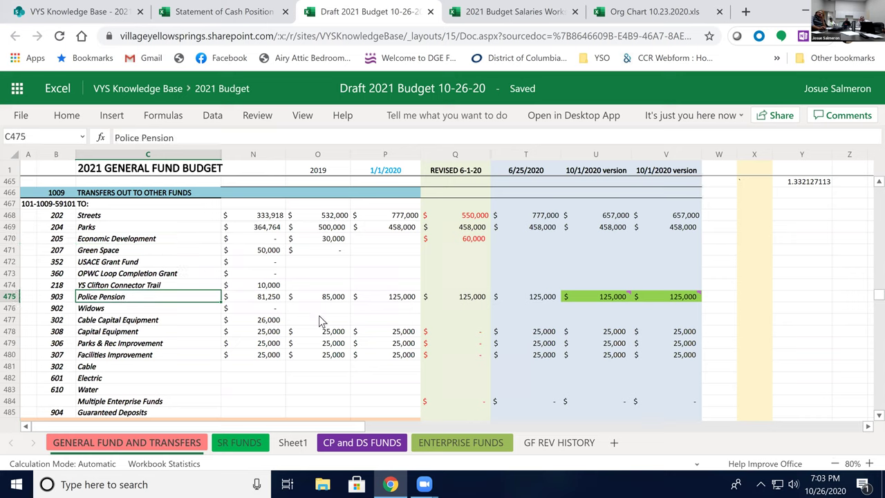
left_click(685, 299)
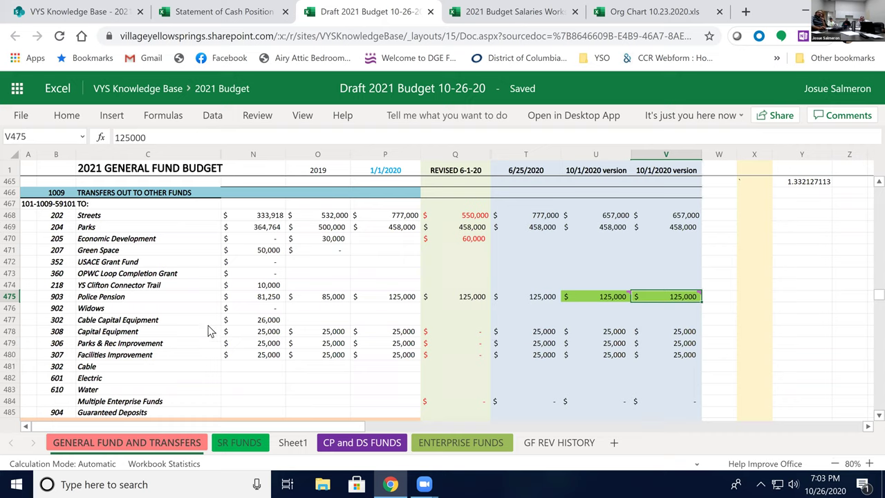
left_click(130, 324)
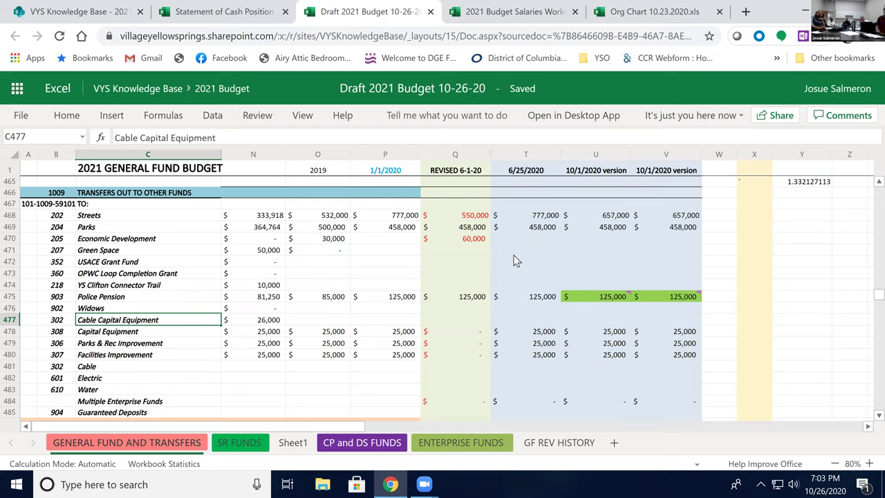
left_click(401, 217)
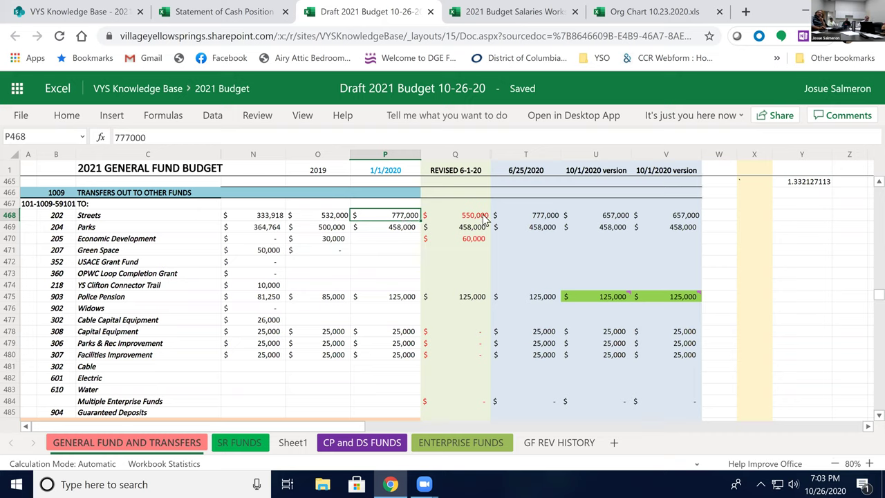
left_click(628, 217)
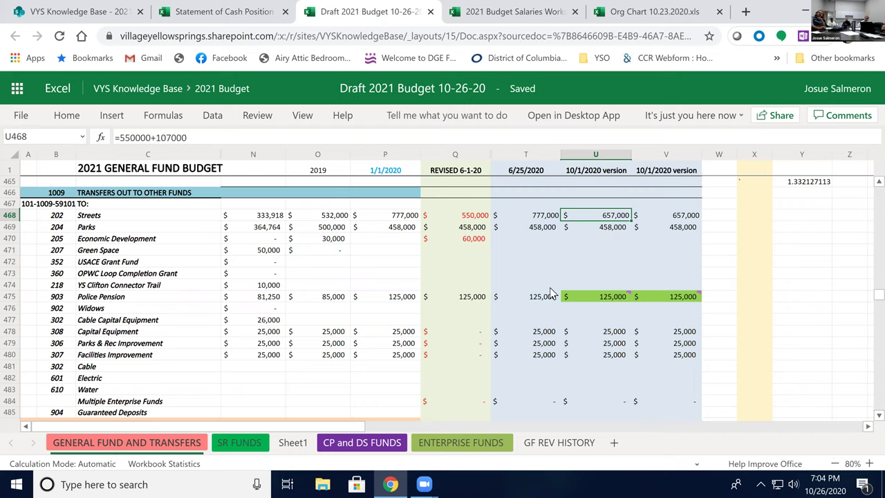
- Review the General Fund transfer and expenditure totals with the revenue over/under lines, and inspect the projected end-of-year fund balance in V496
scroll(546, 289, "down", 2)
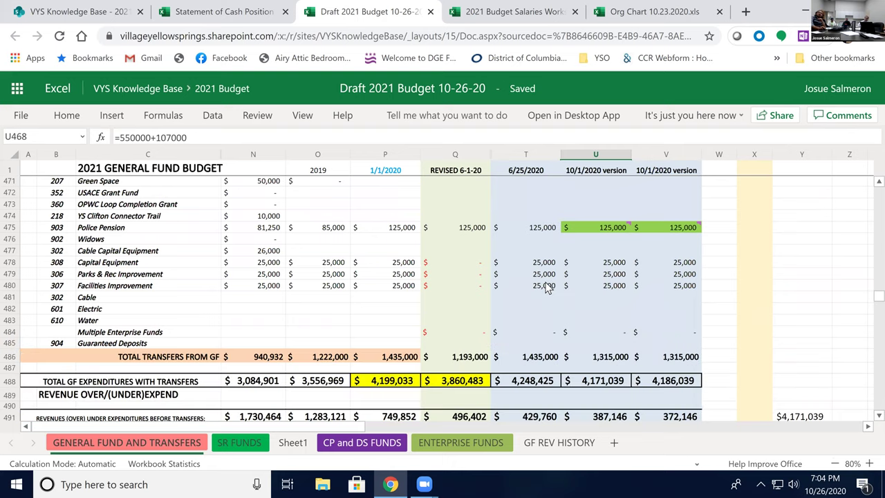
scroll(546, 289, "down", 2)
scroll(663, 345, "down", 2)
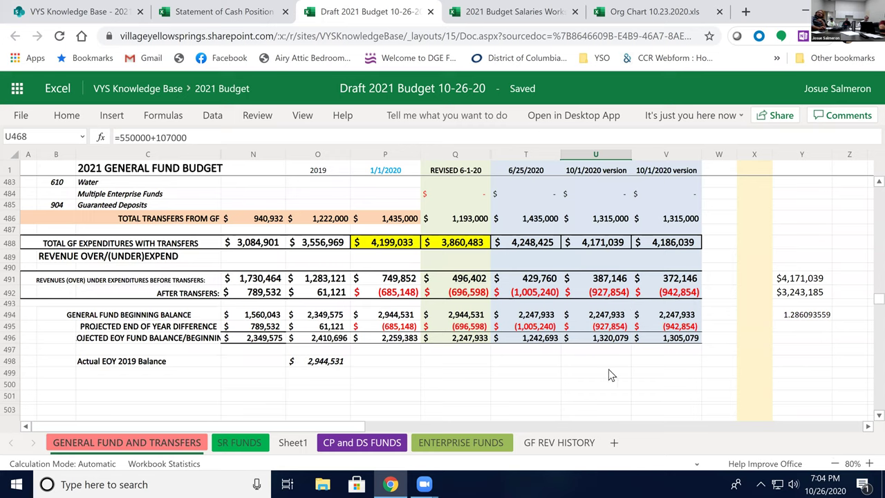
left_click(680, 338)
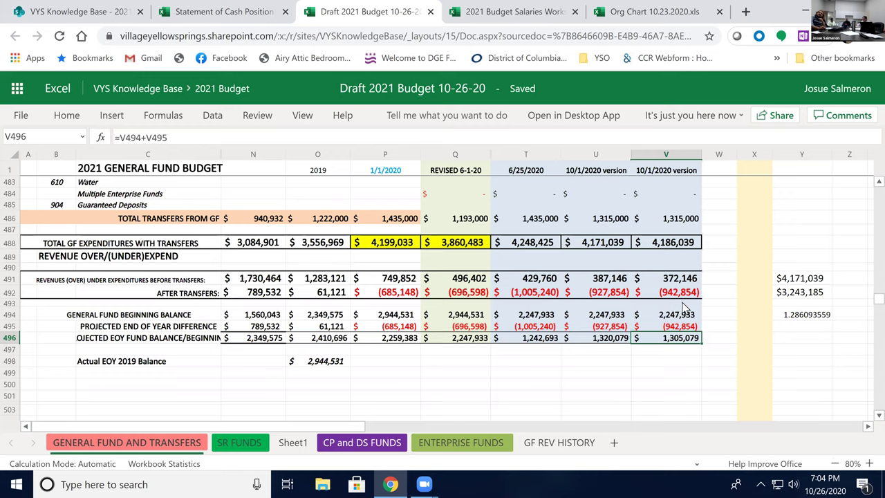
left_click(674, 363)
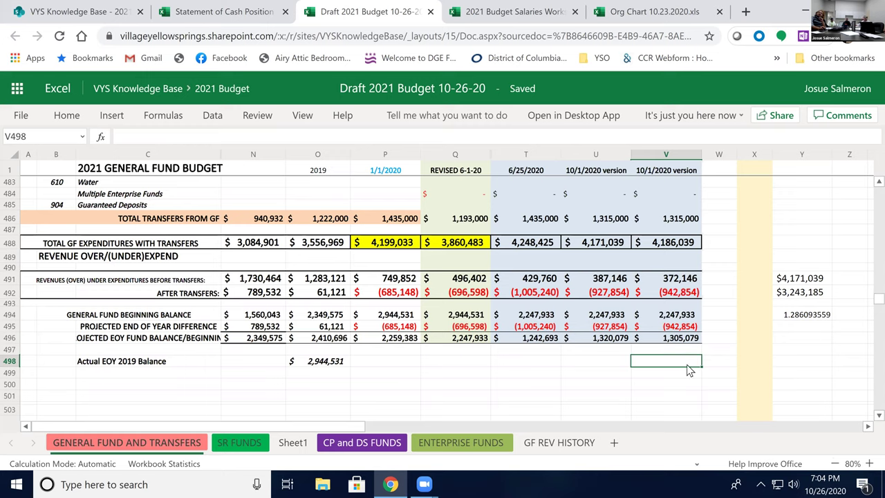
left_click(676, 371)
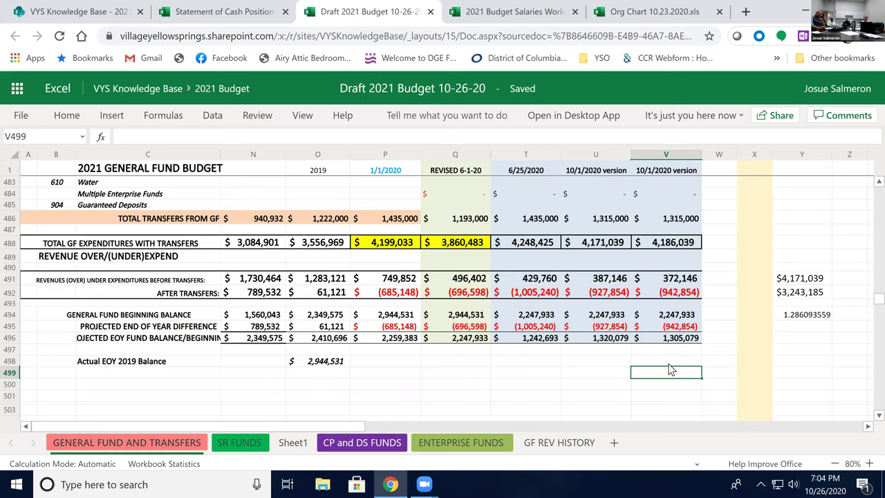
scroll(677, 367, "up", 2)
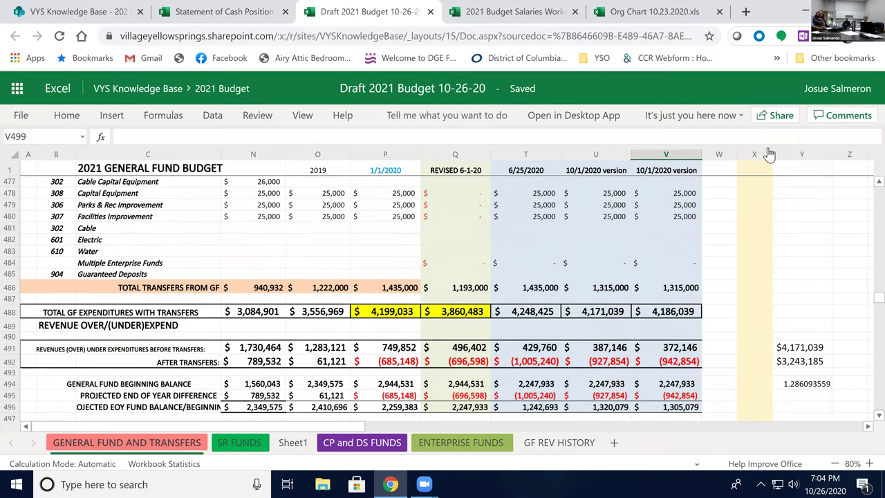
scroll(671, 266, "up", 2)
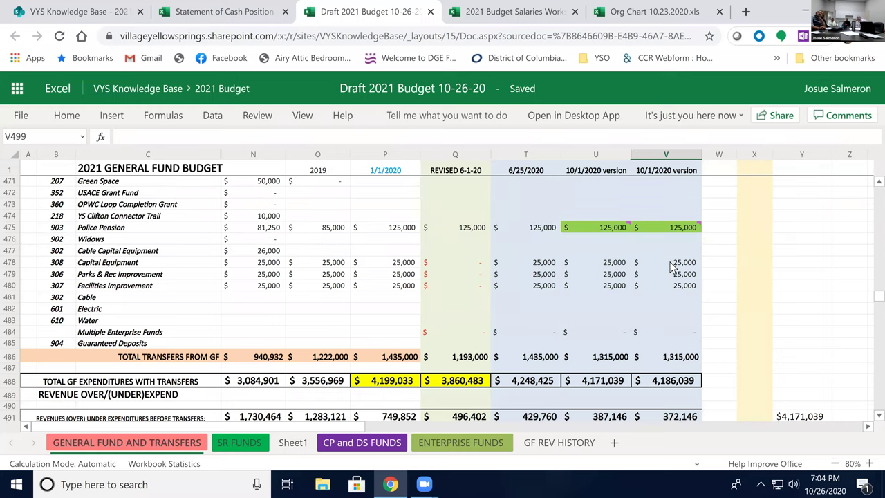